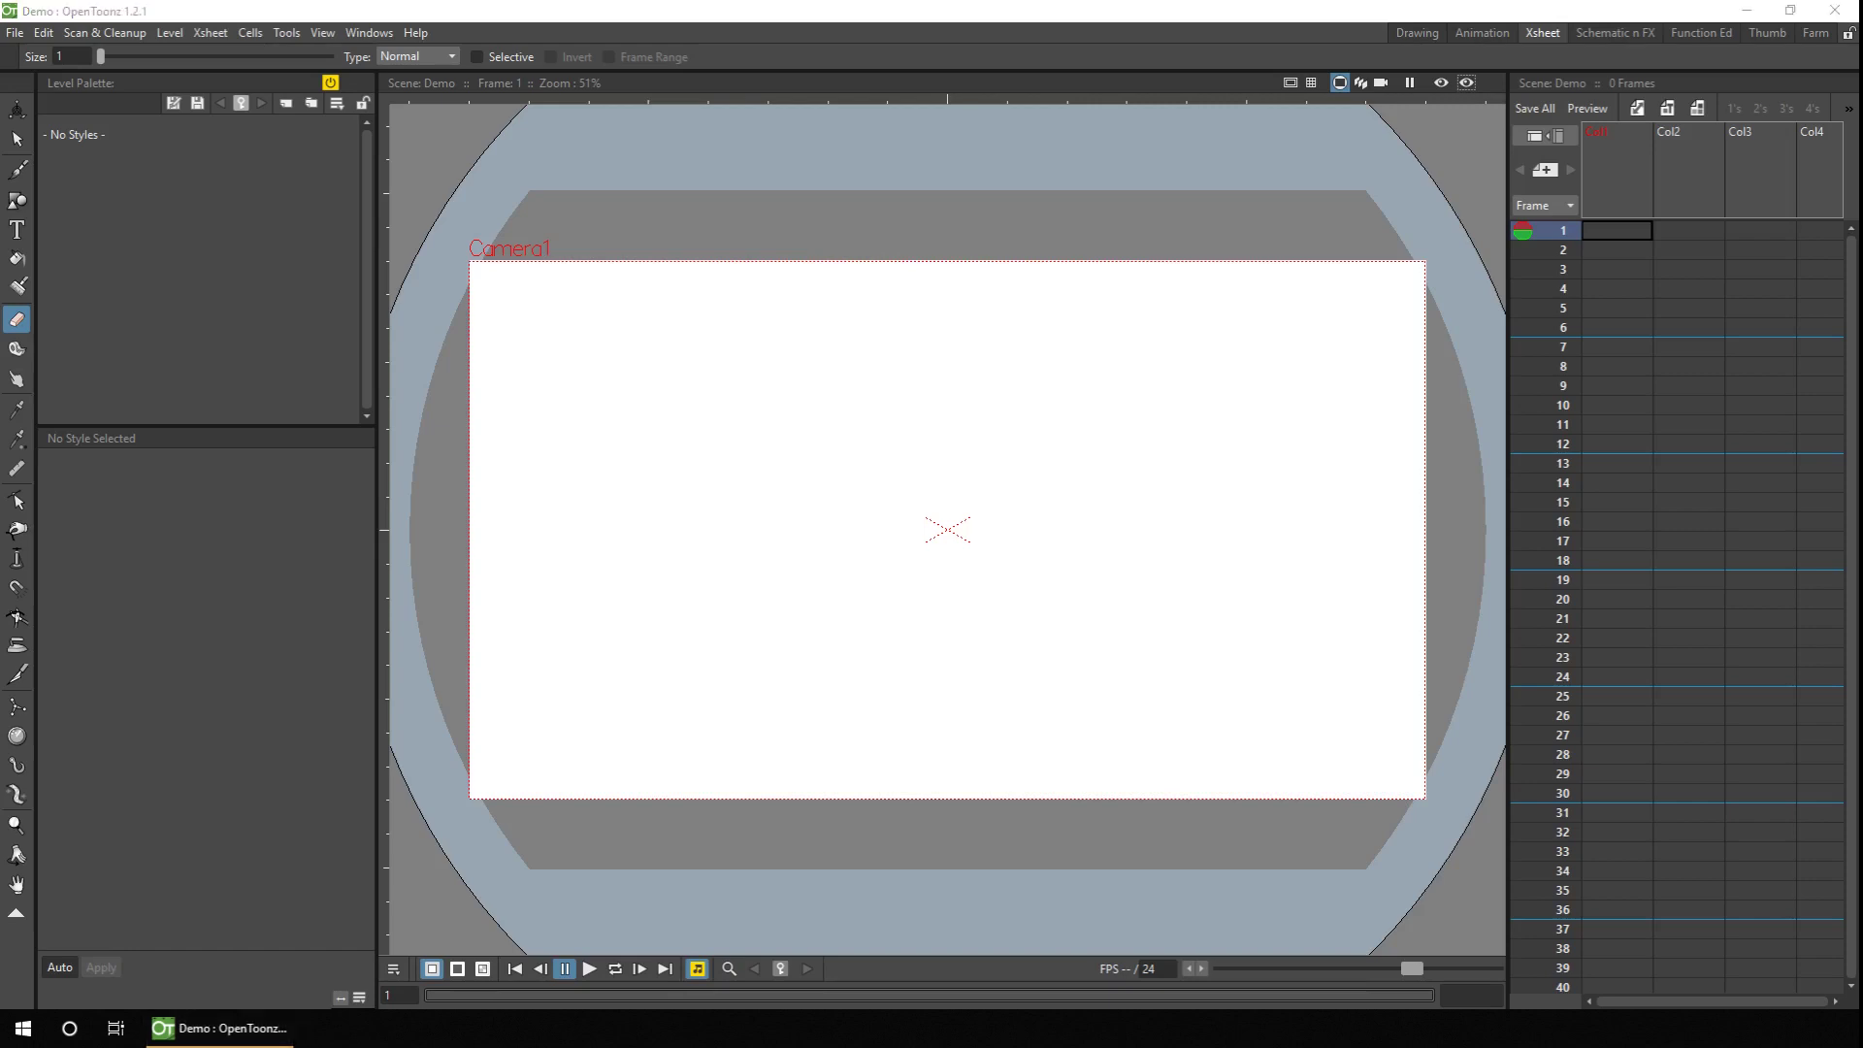
Step: Draw two overlapping black circles side by side on frame 1 with the Geometric tool, leaving Auto Group off
{"action": "left_click", "coordinate": [304, 667]}
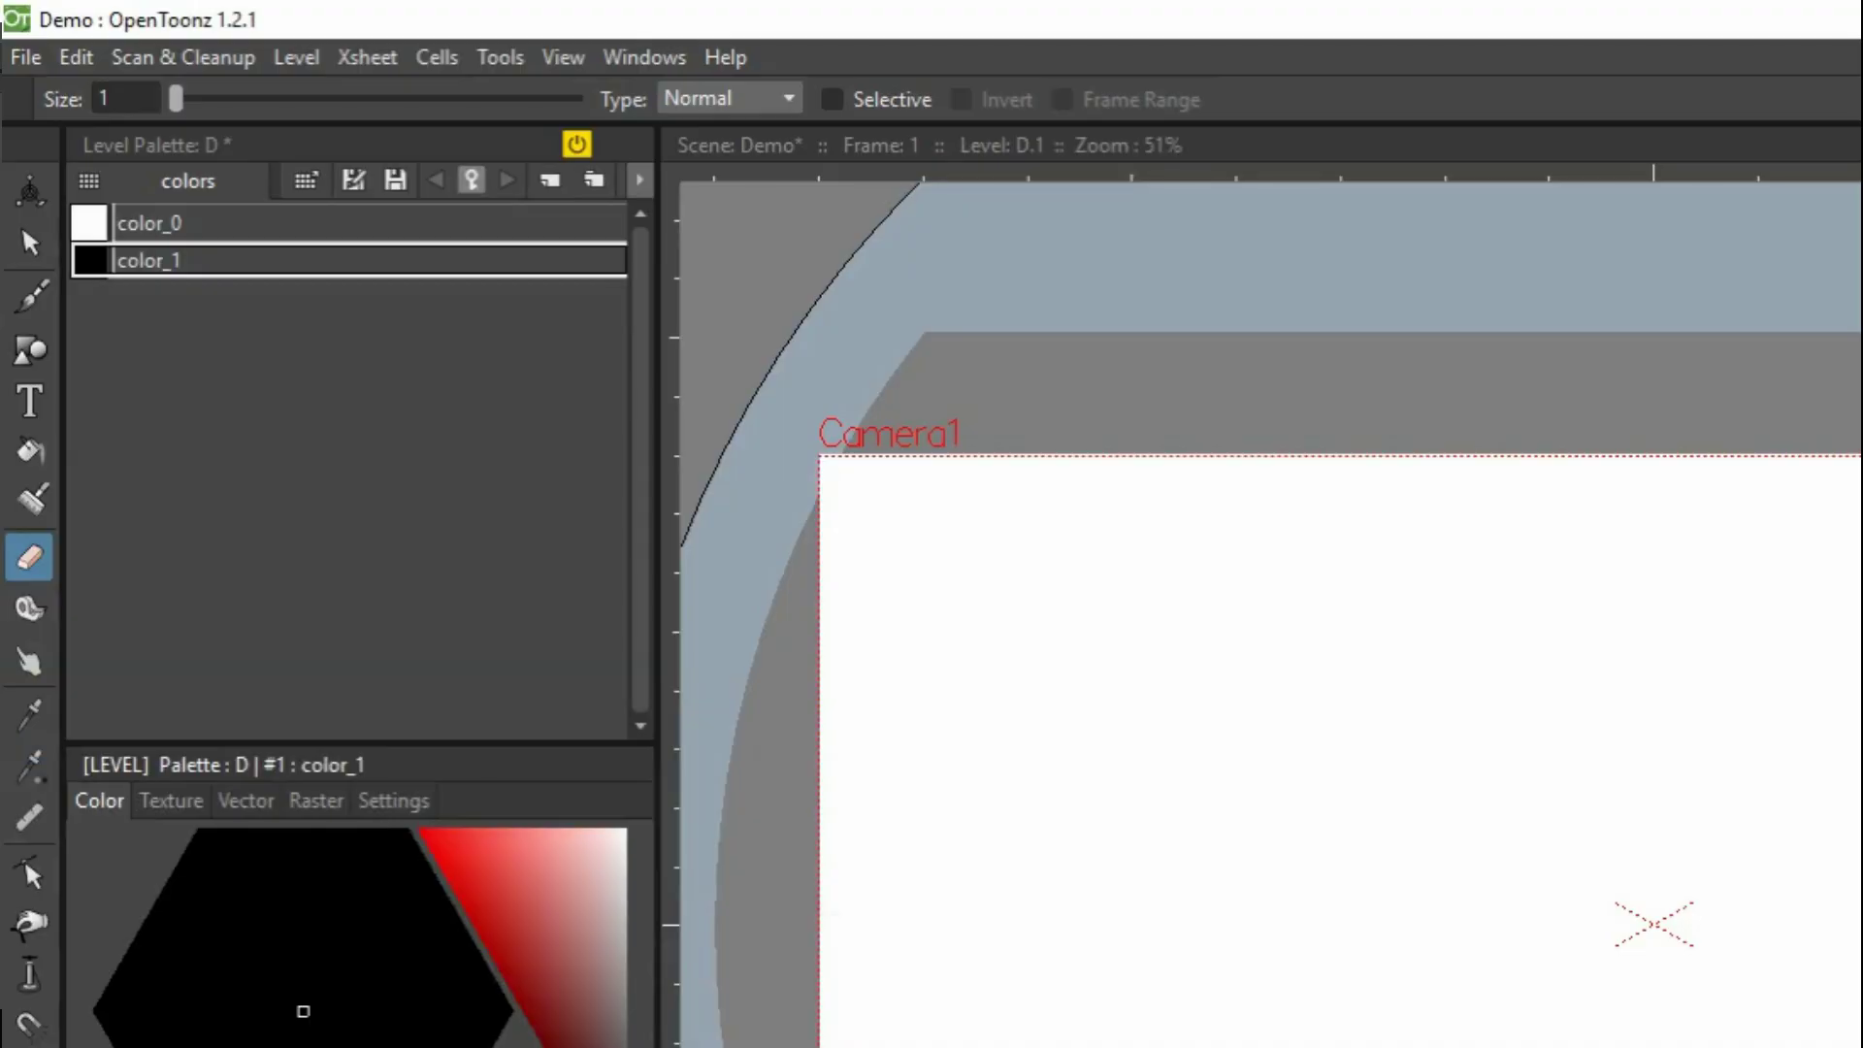
{"action": "left_click", "coordinate": [29, 349]}
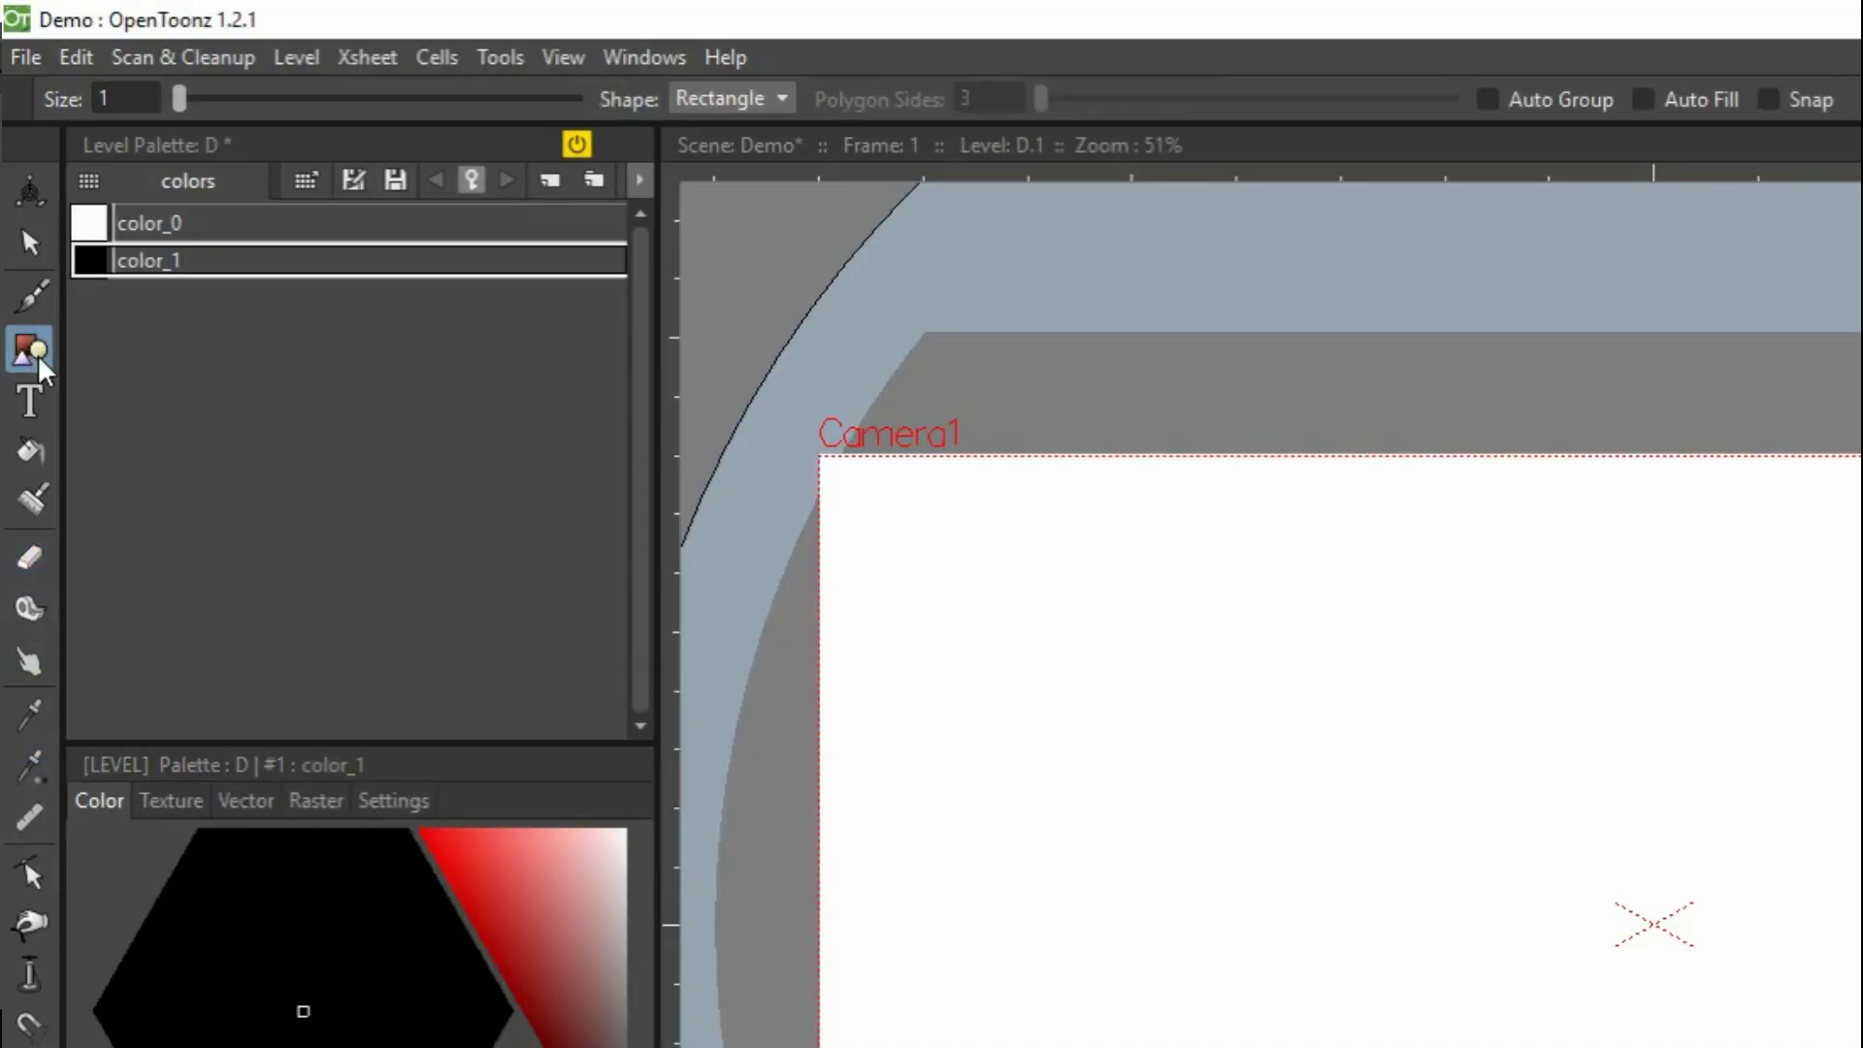
{"action": "left_click", "coordinate": [755, 99]}
{"action": "left_click", "coordinate": [756, 159]}
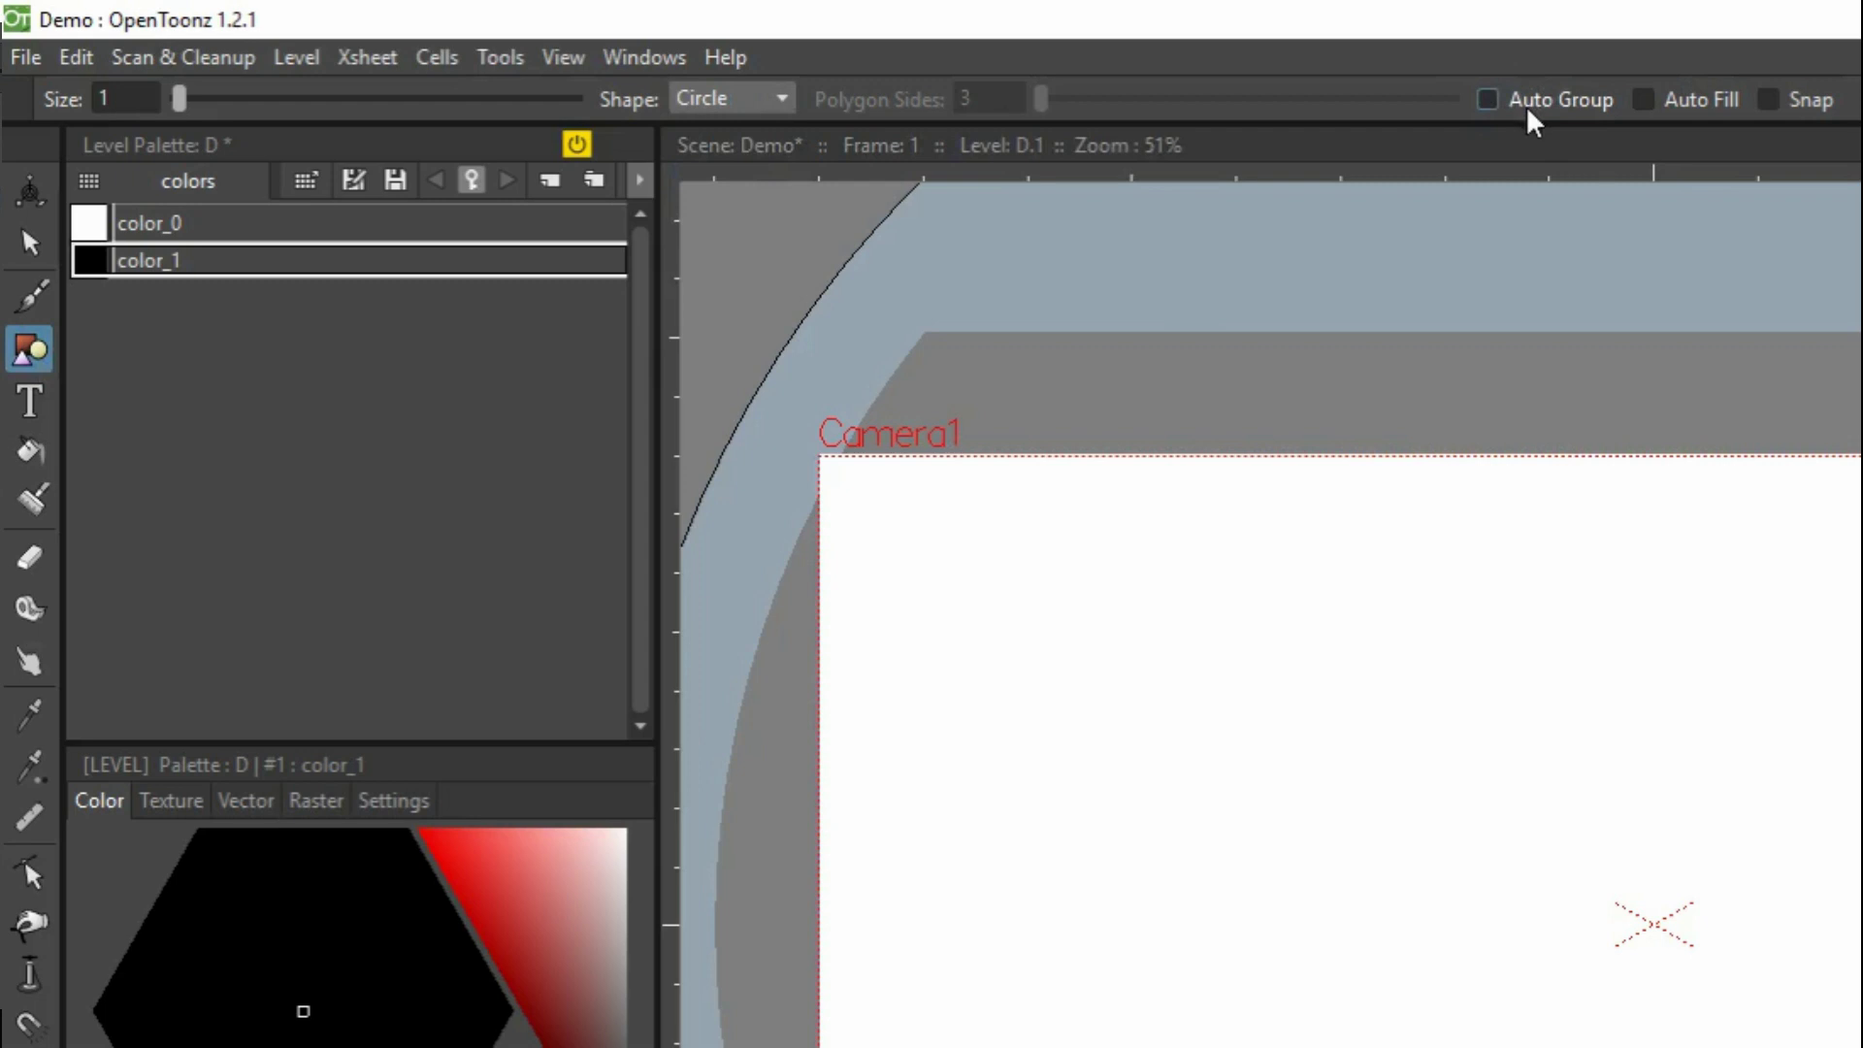
{"action": "left_click_drag", "start_coordinate": [1208, 949], "coordinate": [1454, 736]}
{"action": "left_click_drag", "start_coordinate": [1775, 943], "coordinate": [1862, 866]}
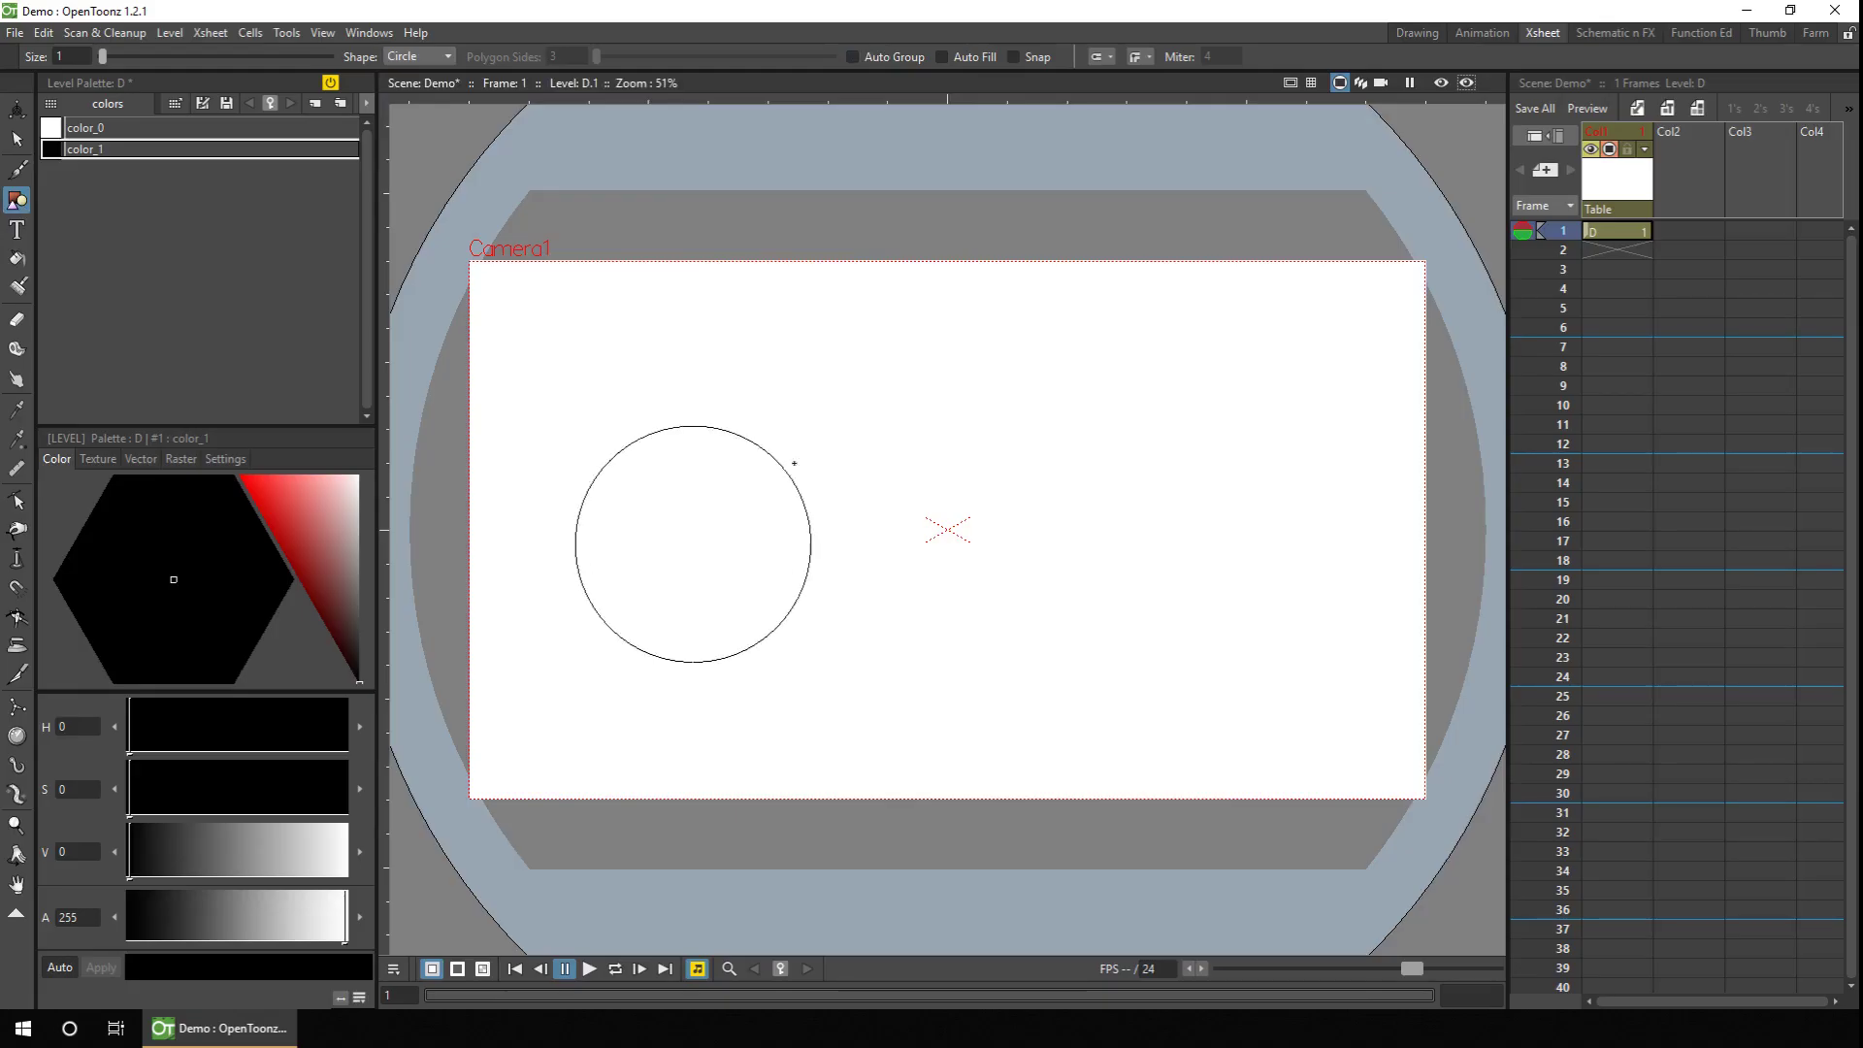
{"action": "left_click_drag", "start_coordinate": [1088, 497], "coordinate": [1189, 441]}
Step: Add a red style, test-fill each circle's outer area and undo it, and fill only the overlap in red
{"action": "left_click", "coordinate": [315, 103]}
{"action": "left_click", "coordinate": [17, 258]}
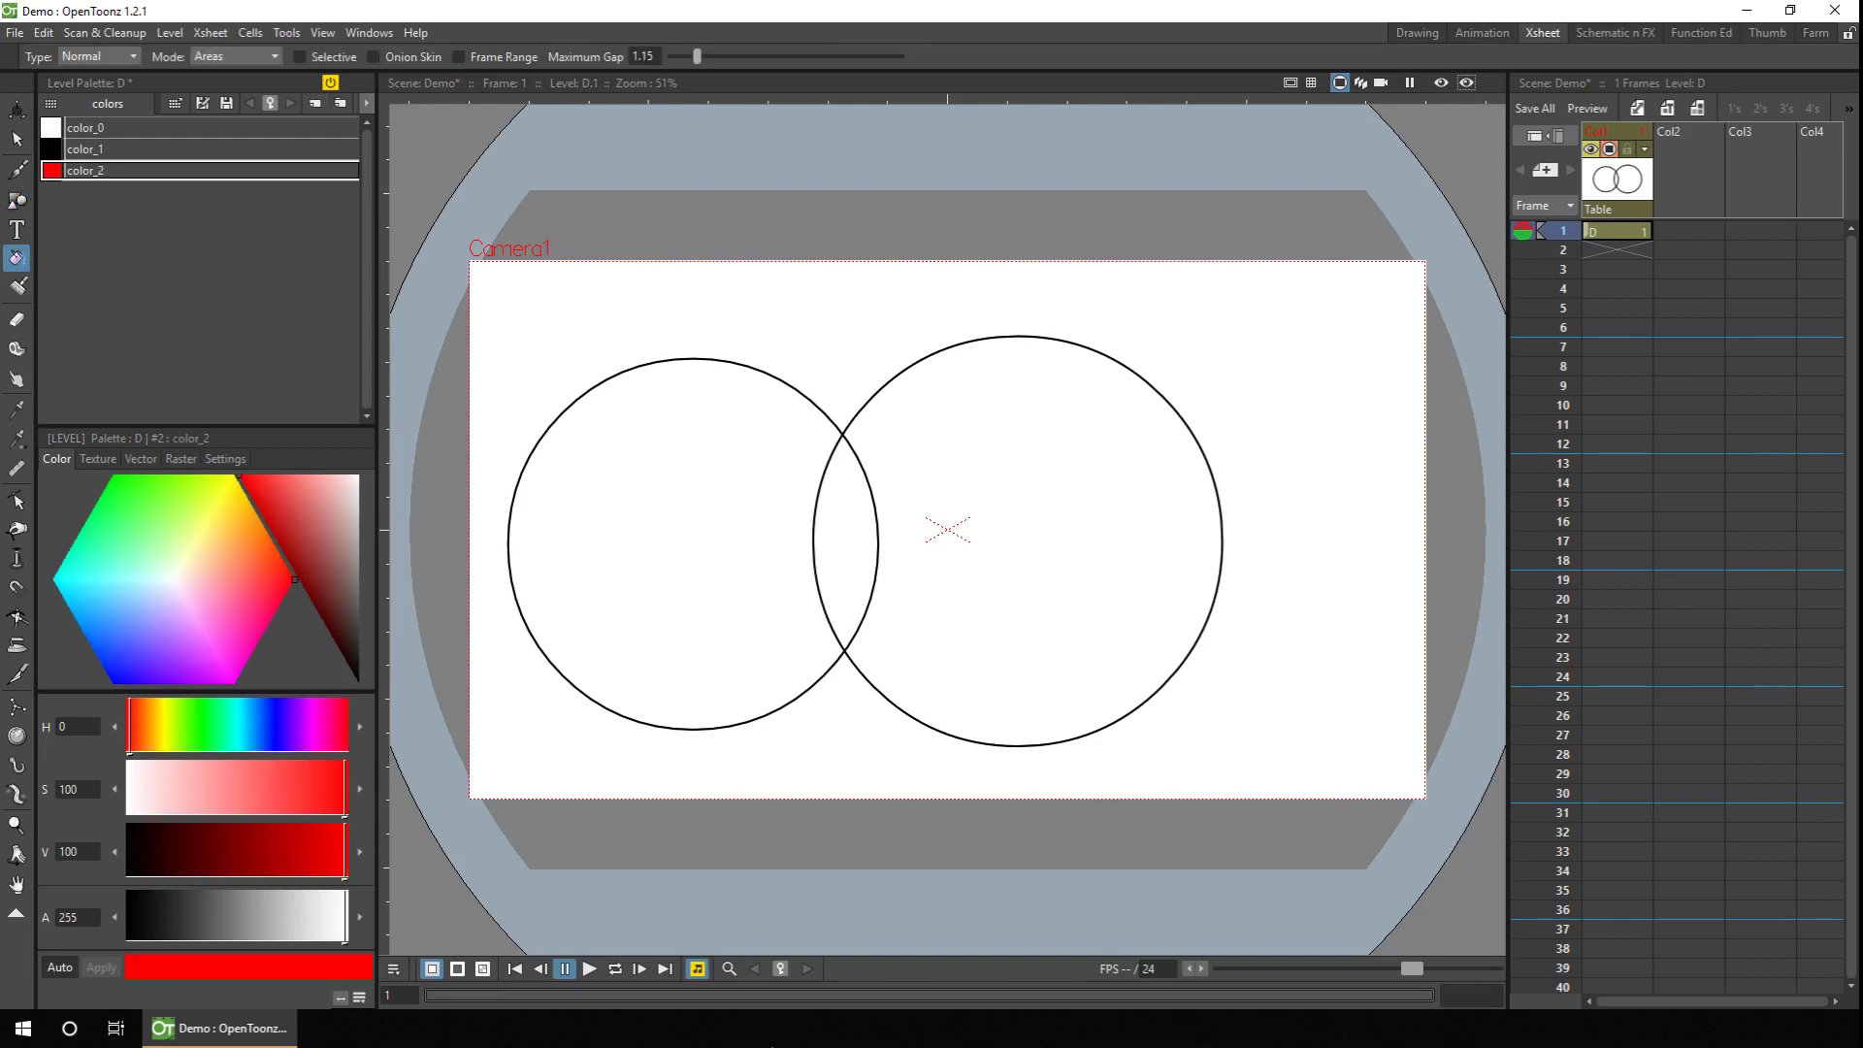
{"action": "left_click", "coordinate": [1073, 432]}
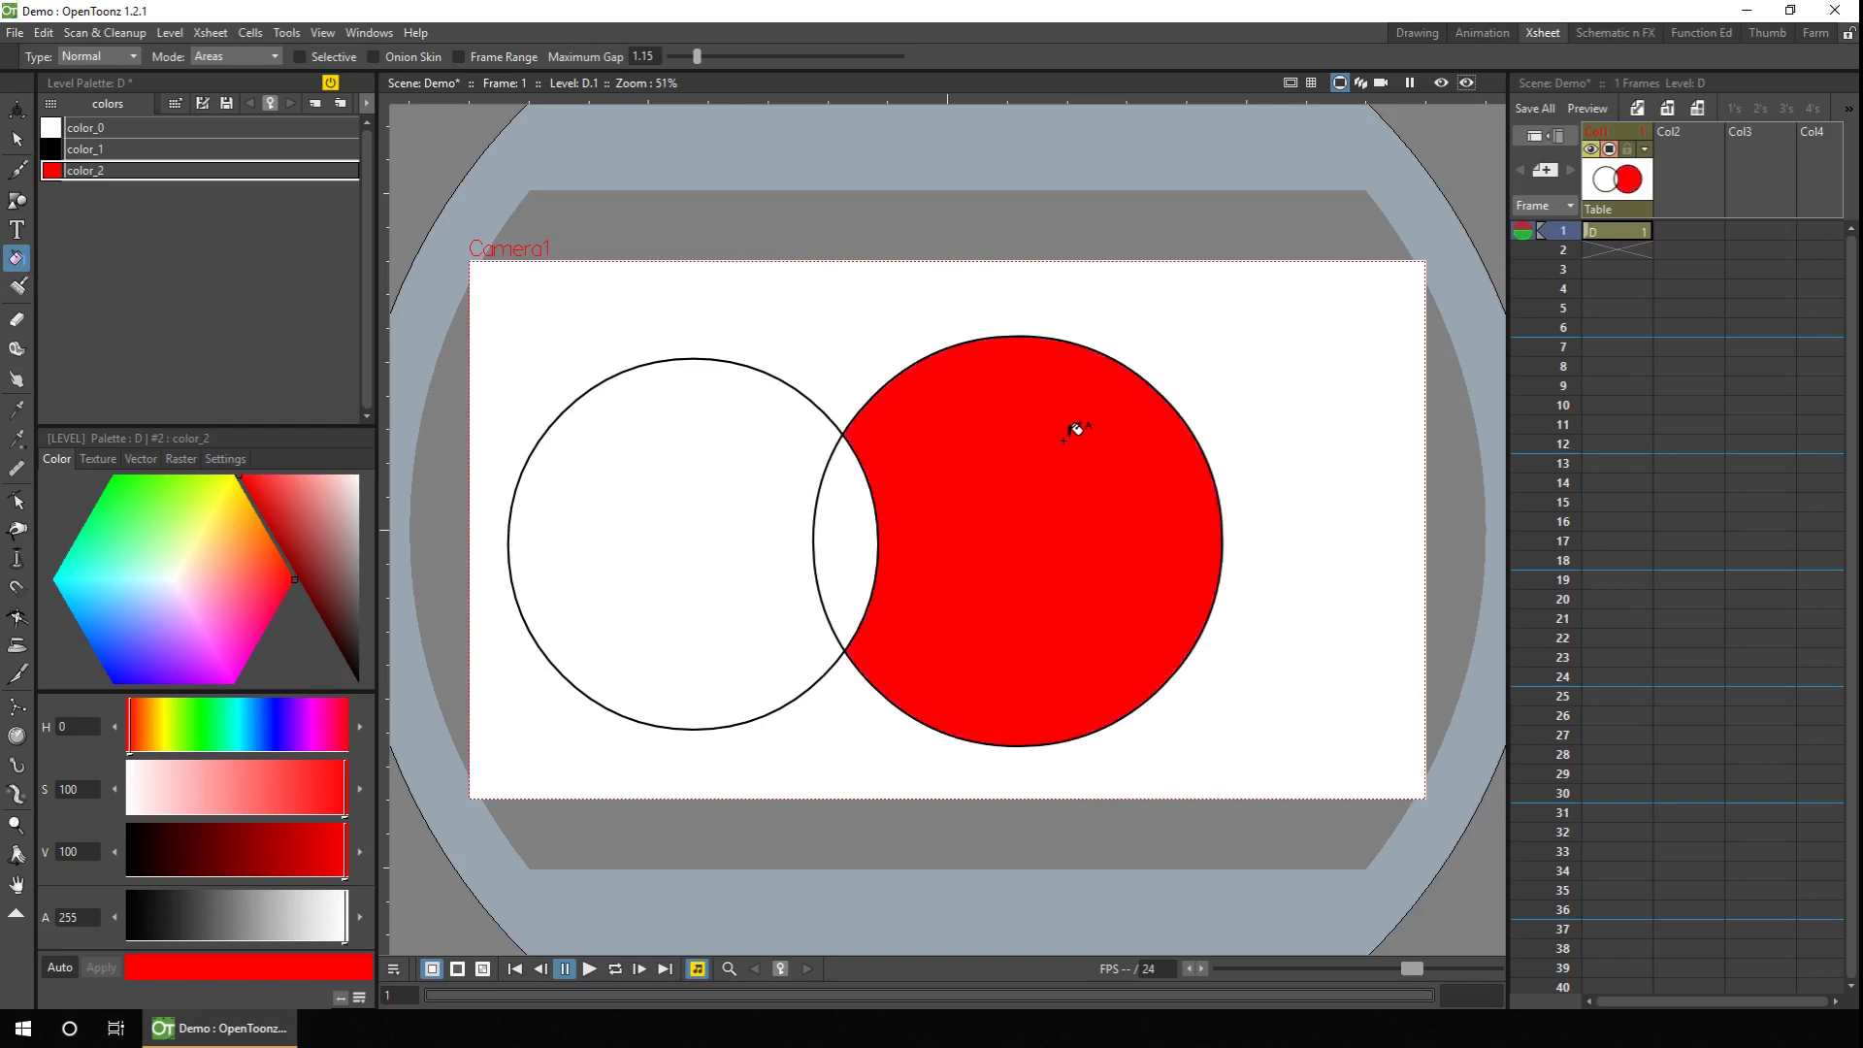
{"action": "key", "text": "ctrl+z"}
{"action": "left_click", "coordinate": [735, 582]}
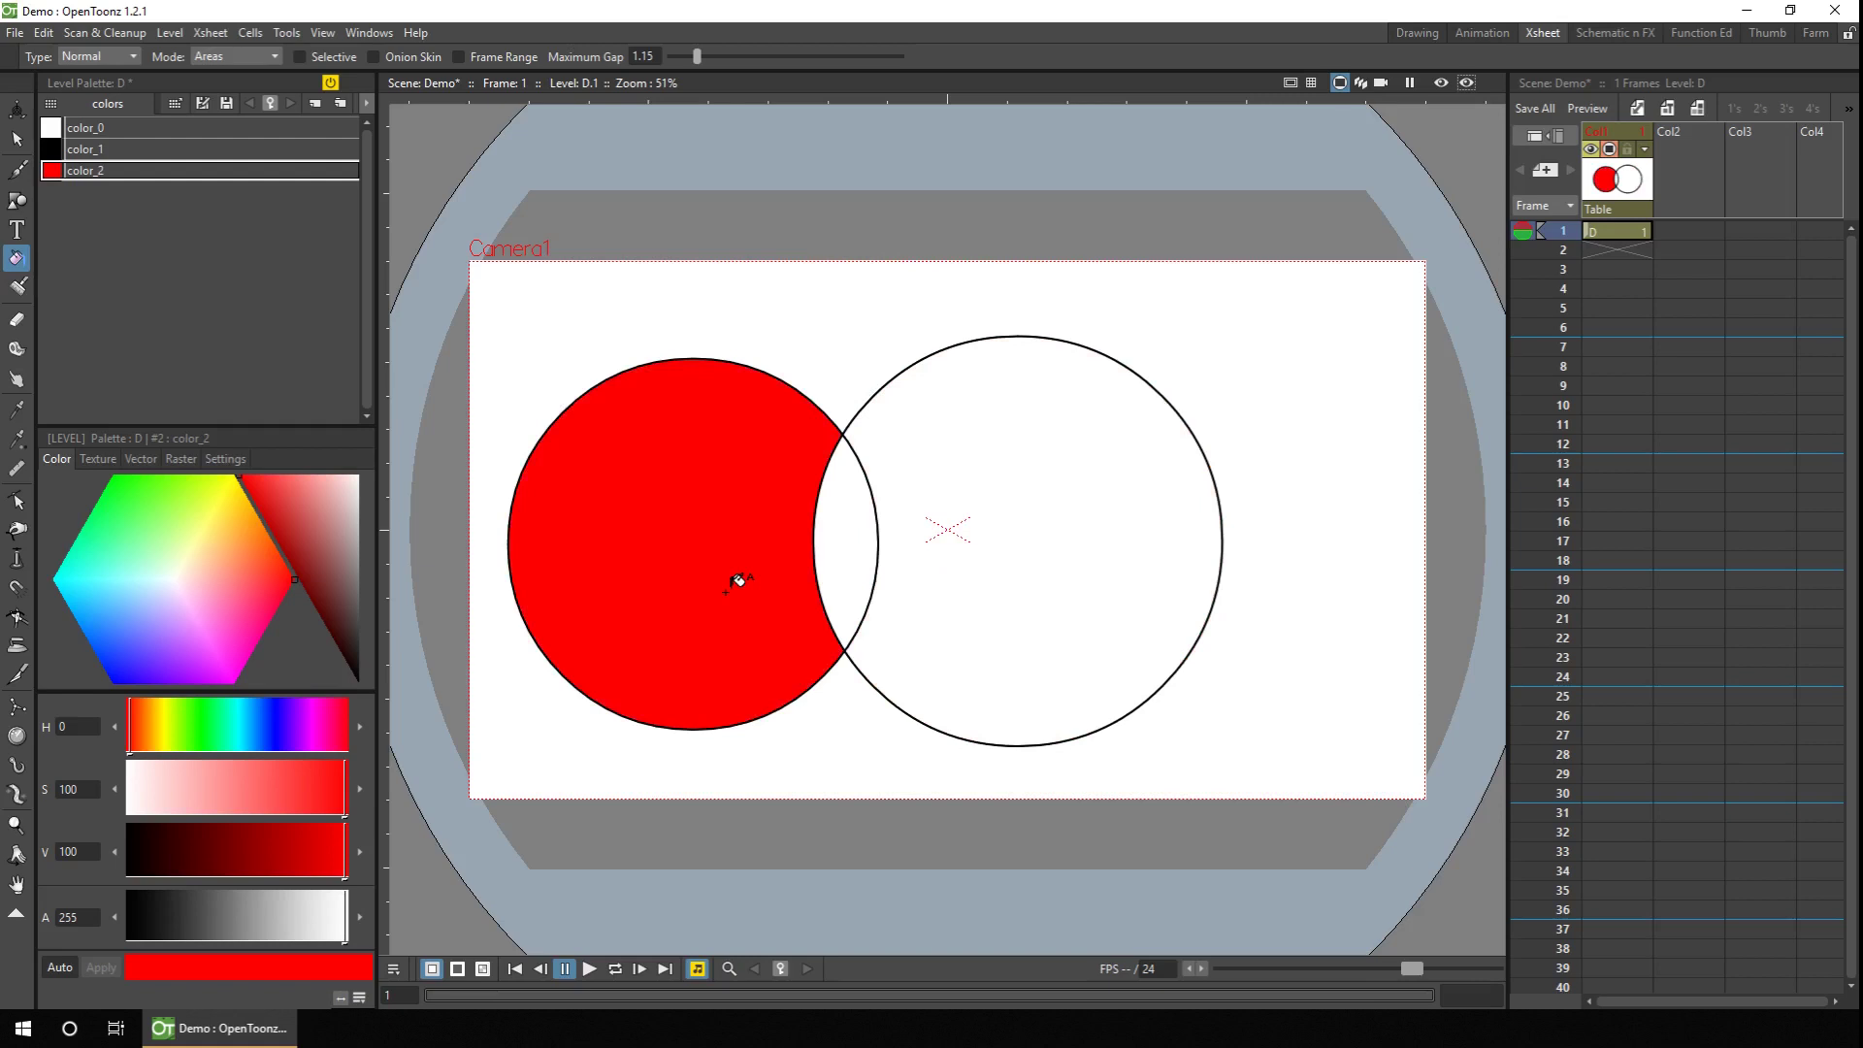
{"action": "key", "text": "ctrl+z"}
{"action": "left_click", "coordinate": [858, 505]}
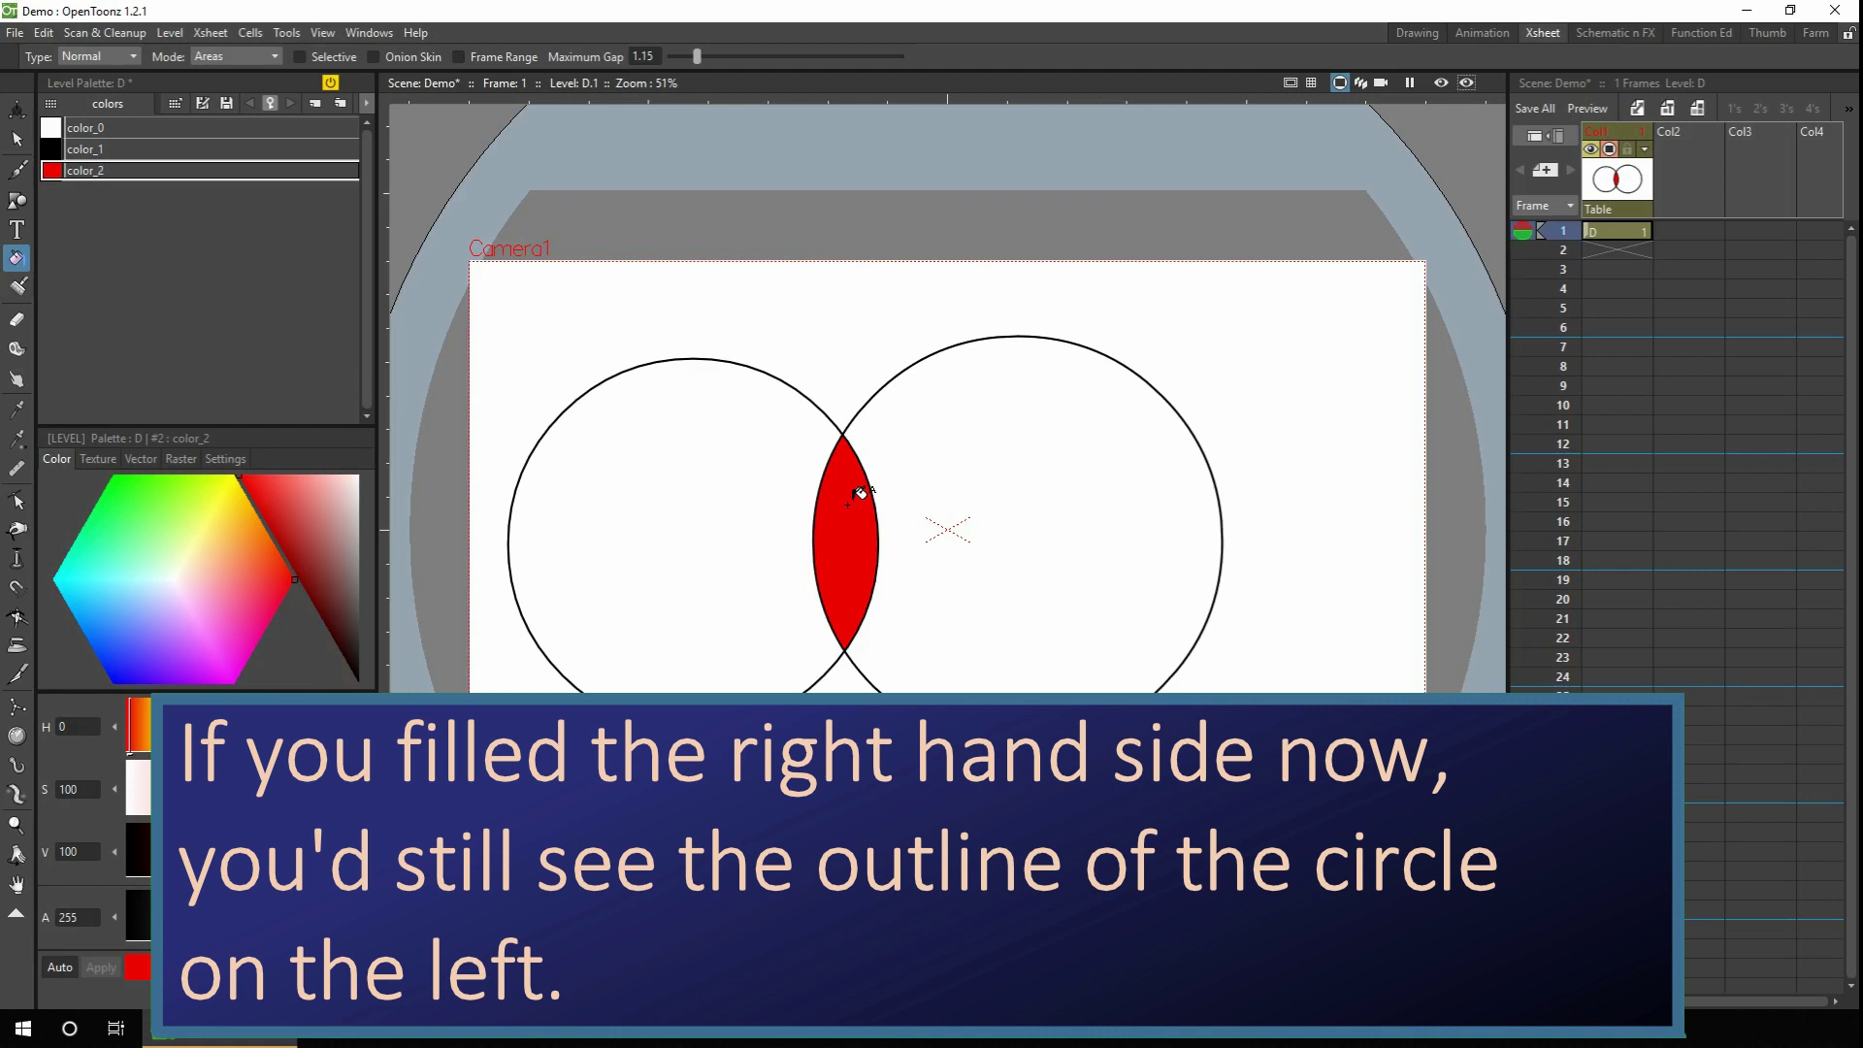
Step: Group the right-hand circle on its own so it separates from the left circle
{"action": "left_click", "coordinate": [17, 139]}
{"action": "left_click", "coordinate": [961, 348]}
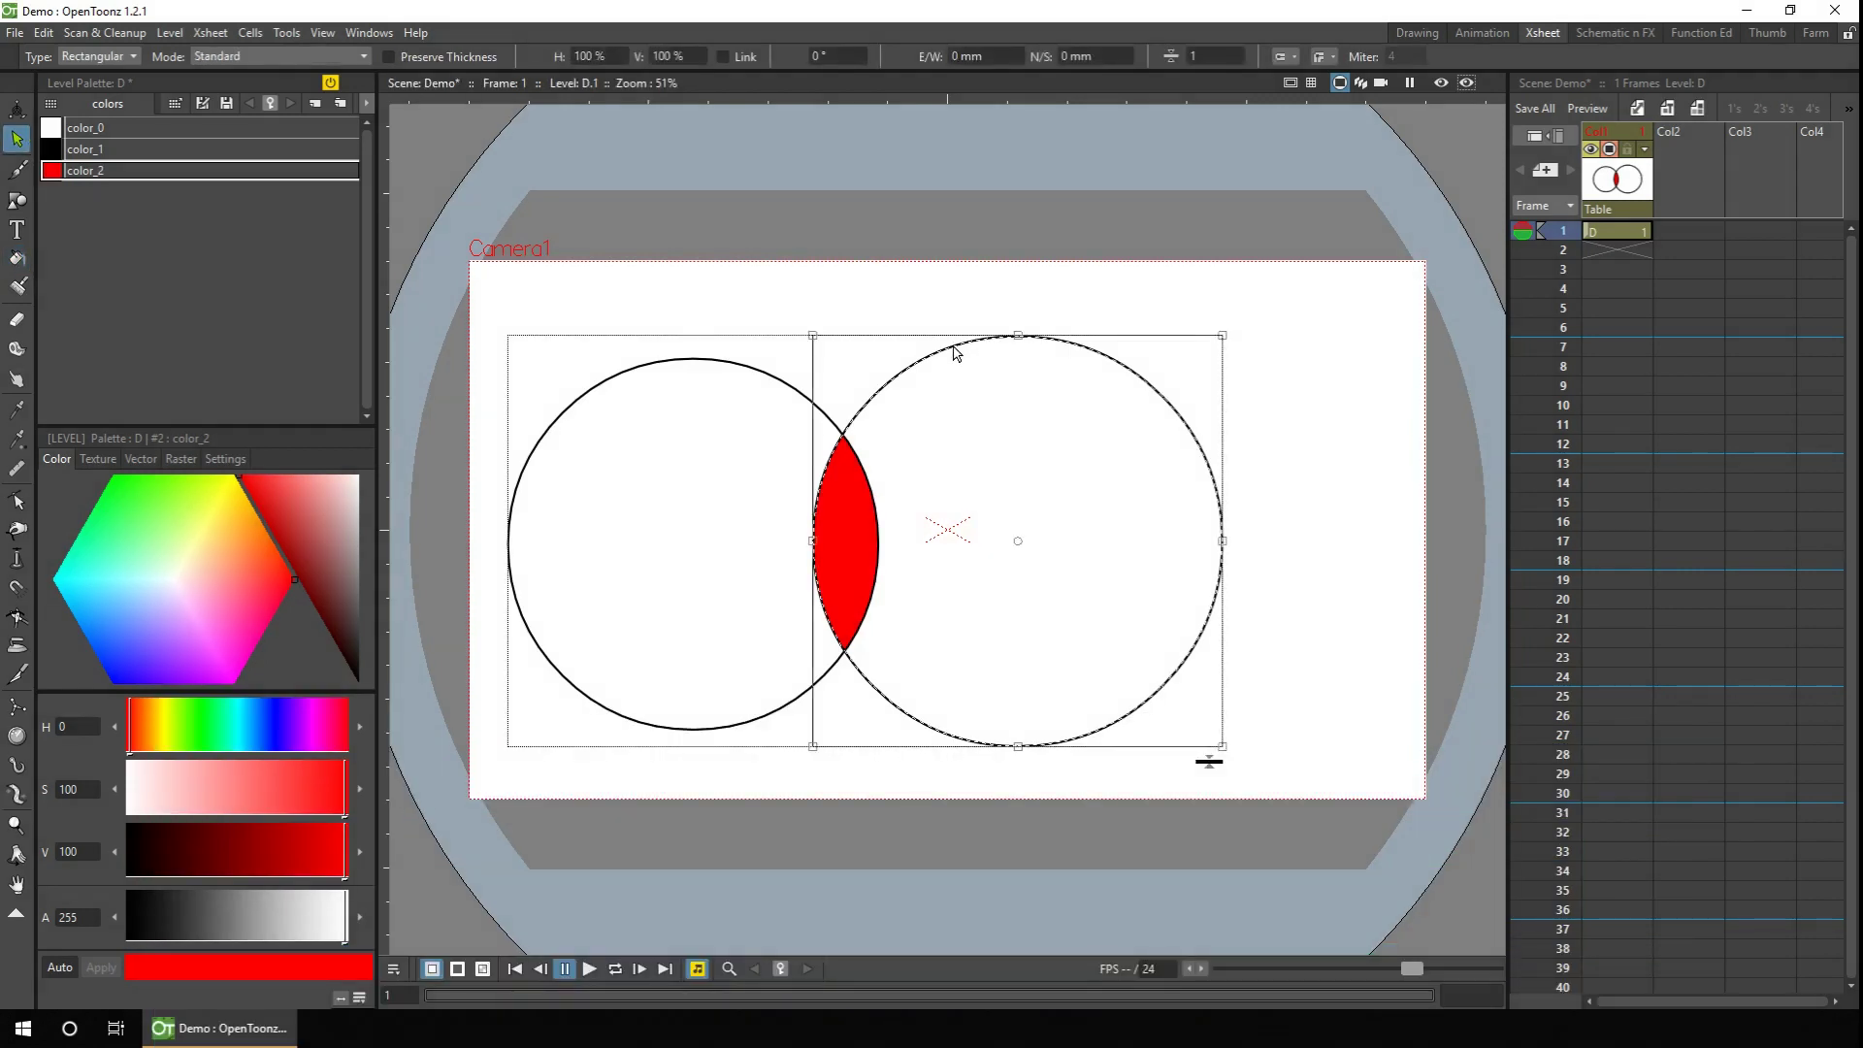
{"action": "right_click", "coordinate": [957, 344]}
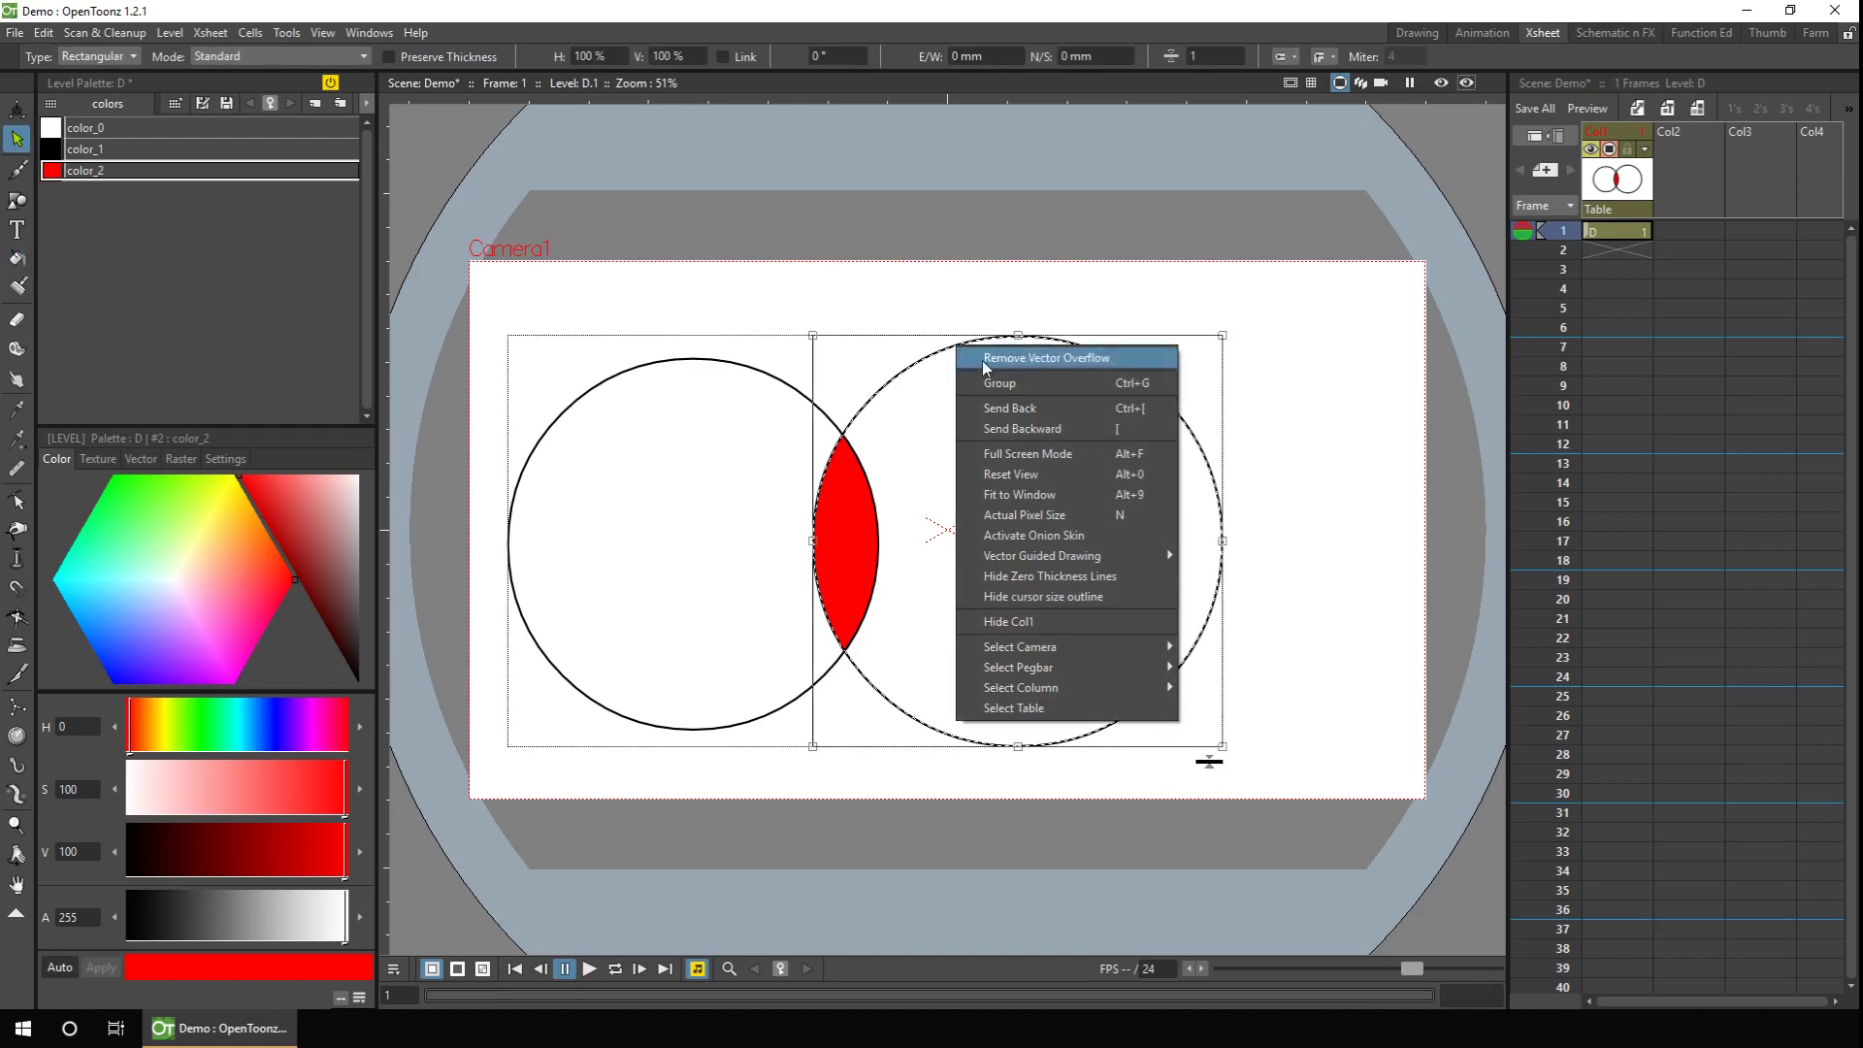
{"action": "left_click", "coordinate": [1048, 383]}
{"action": "left_click", "coordinate": [1106, 376]}
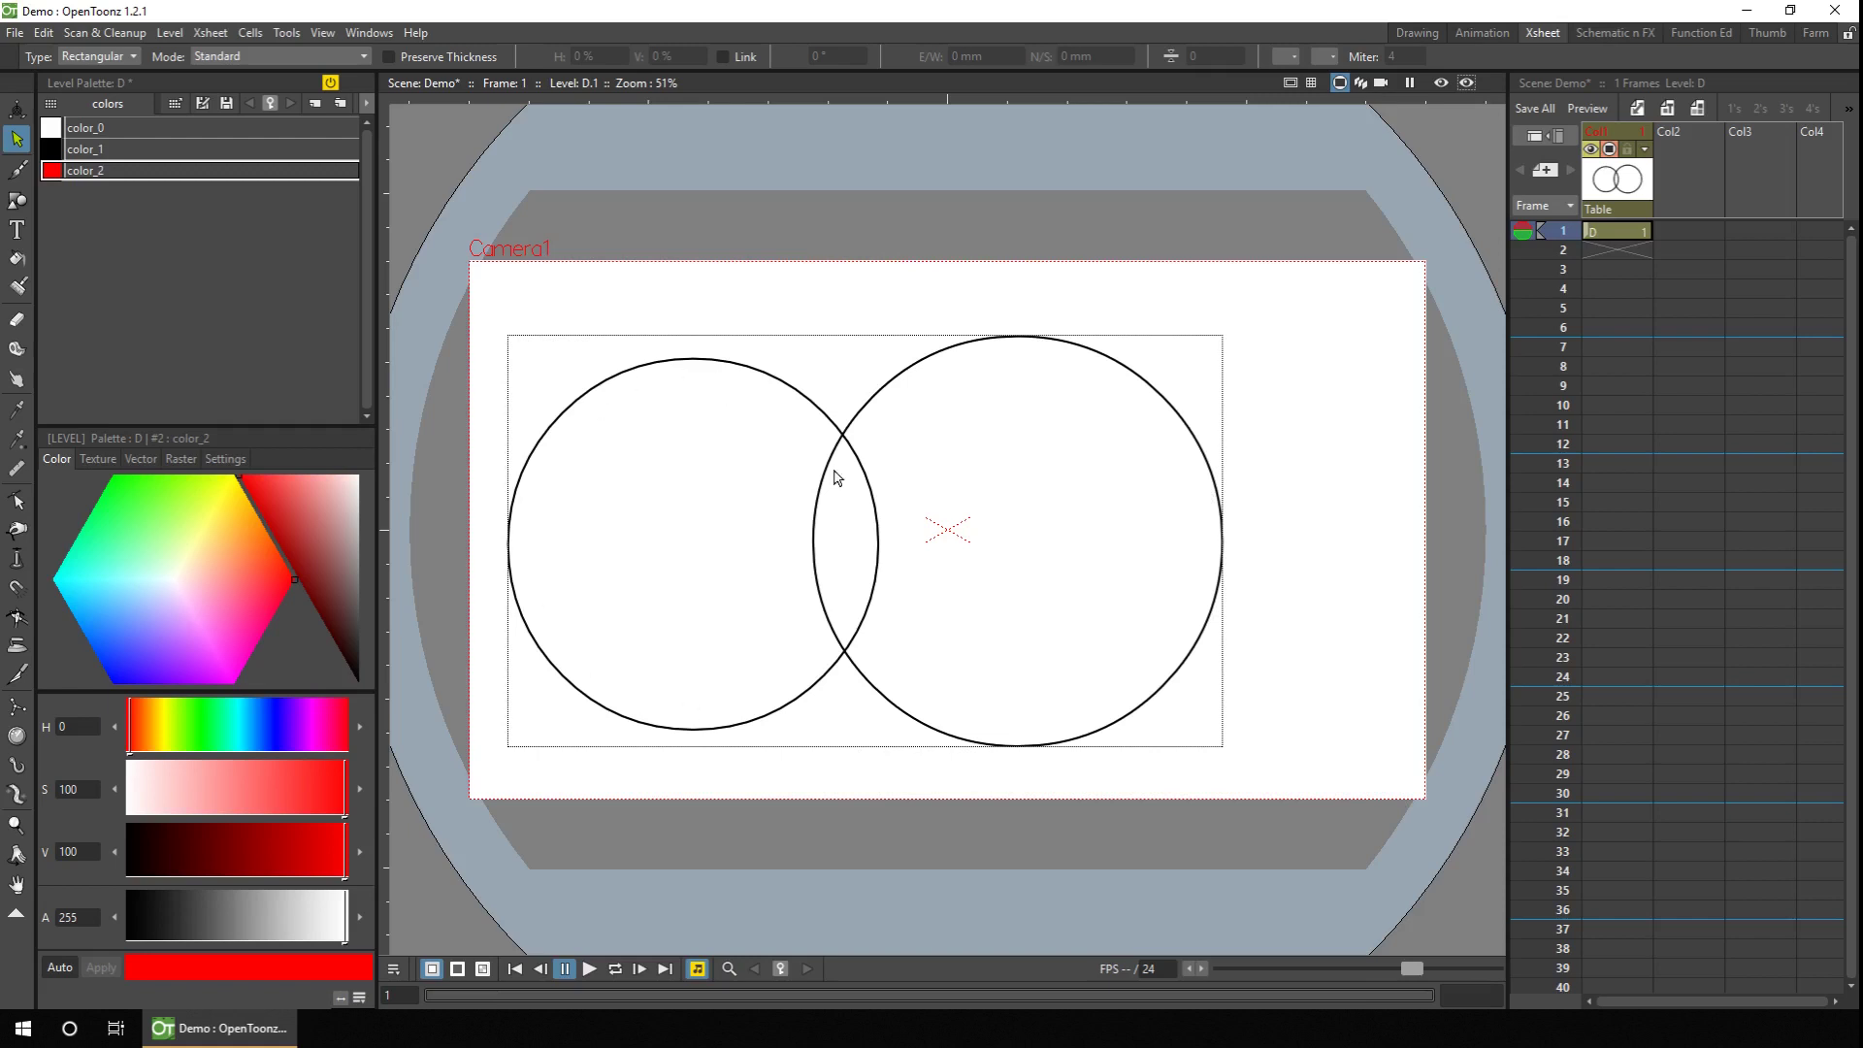
Step: Fill the grouped right circle red, undo that fill, and fill the left circle red instead
{"action": "left_click", "coordinate": [17, 258]}
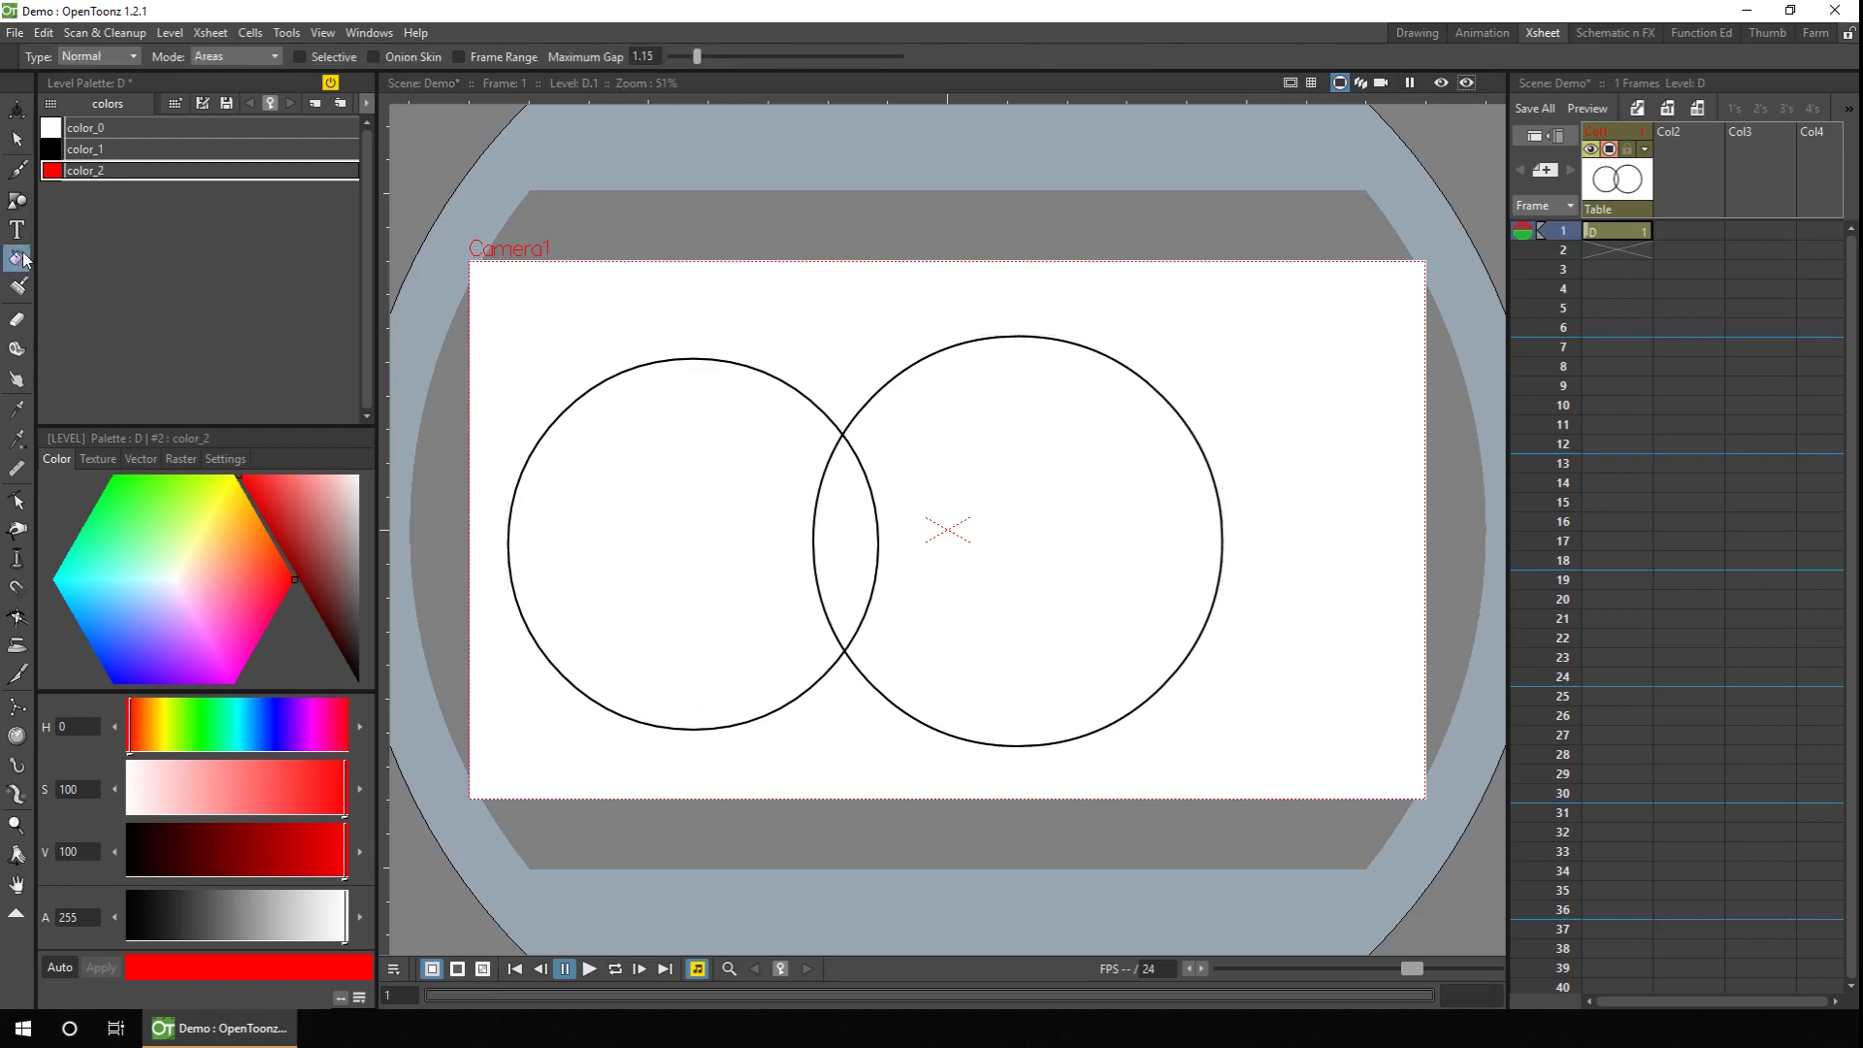
{"action": "left_click", "coordinate": [1181, 423]}
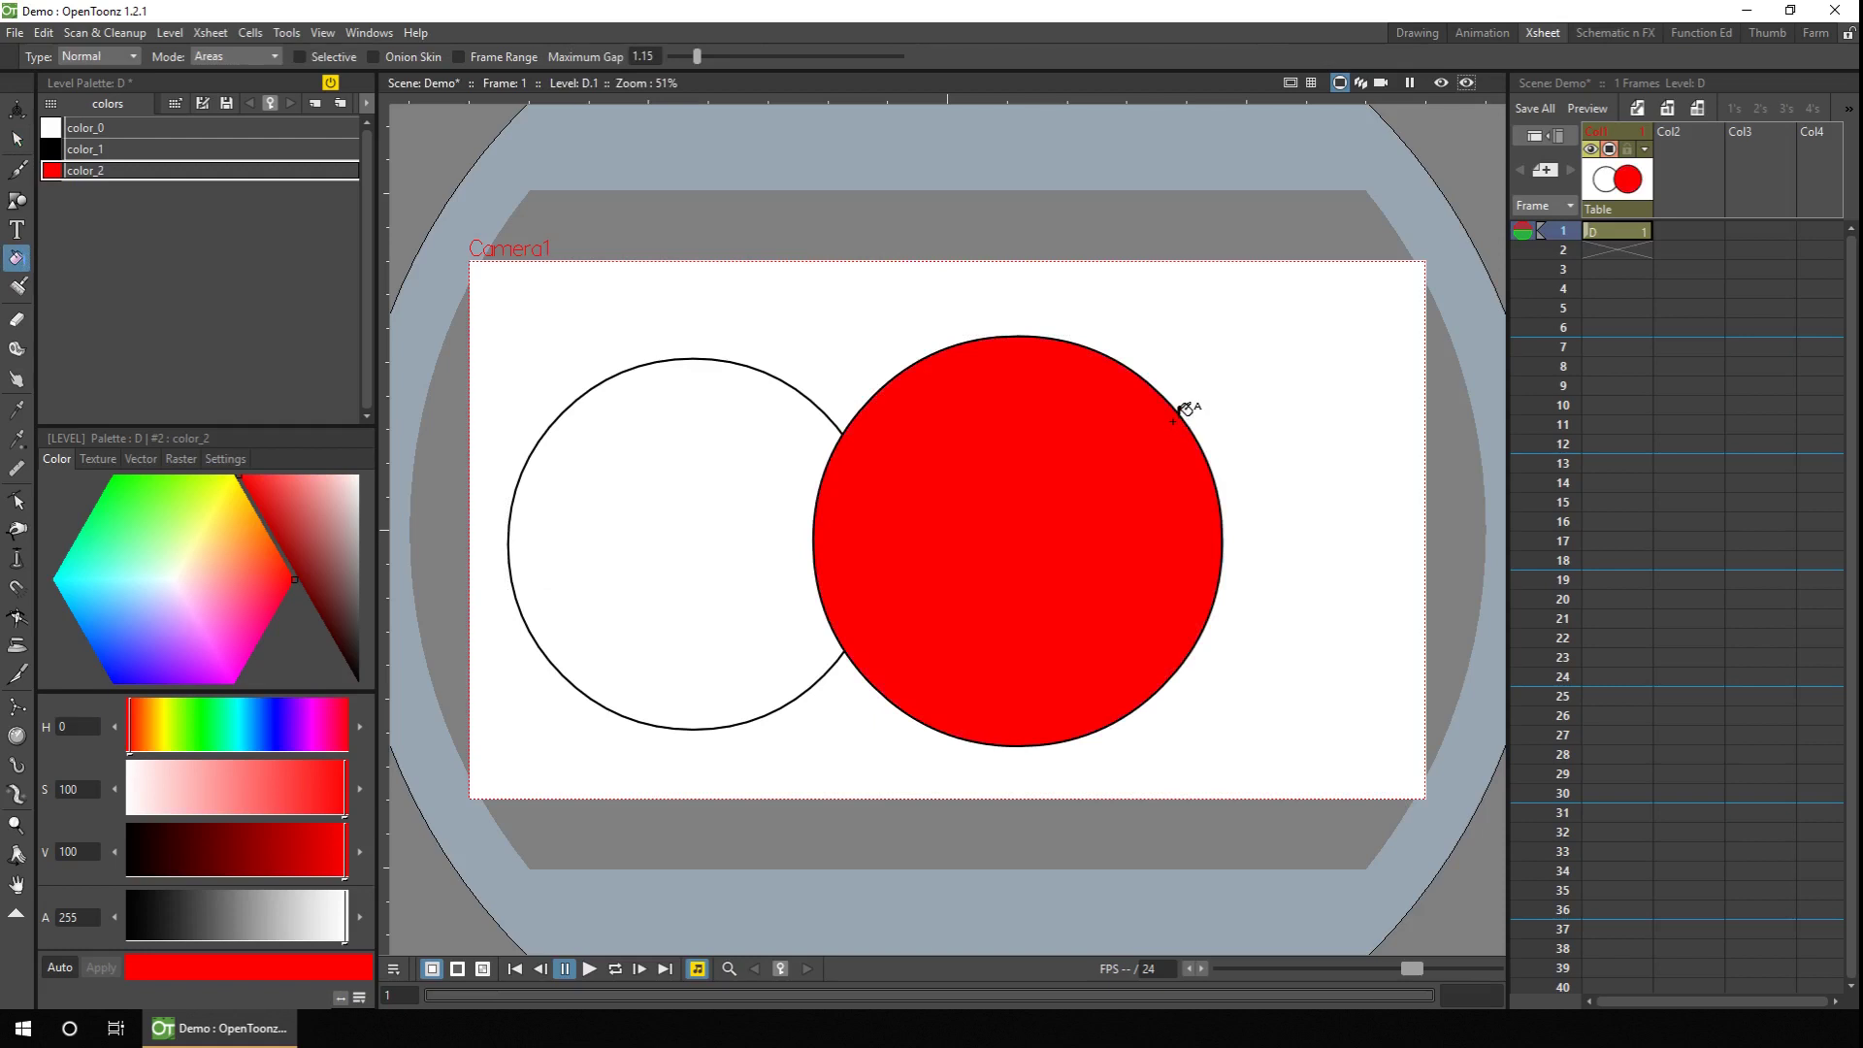
{"action": "key", "text": "ctrl+z"}
{"action": "left_click", "coordinate": [669, 607]}
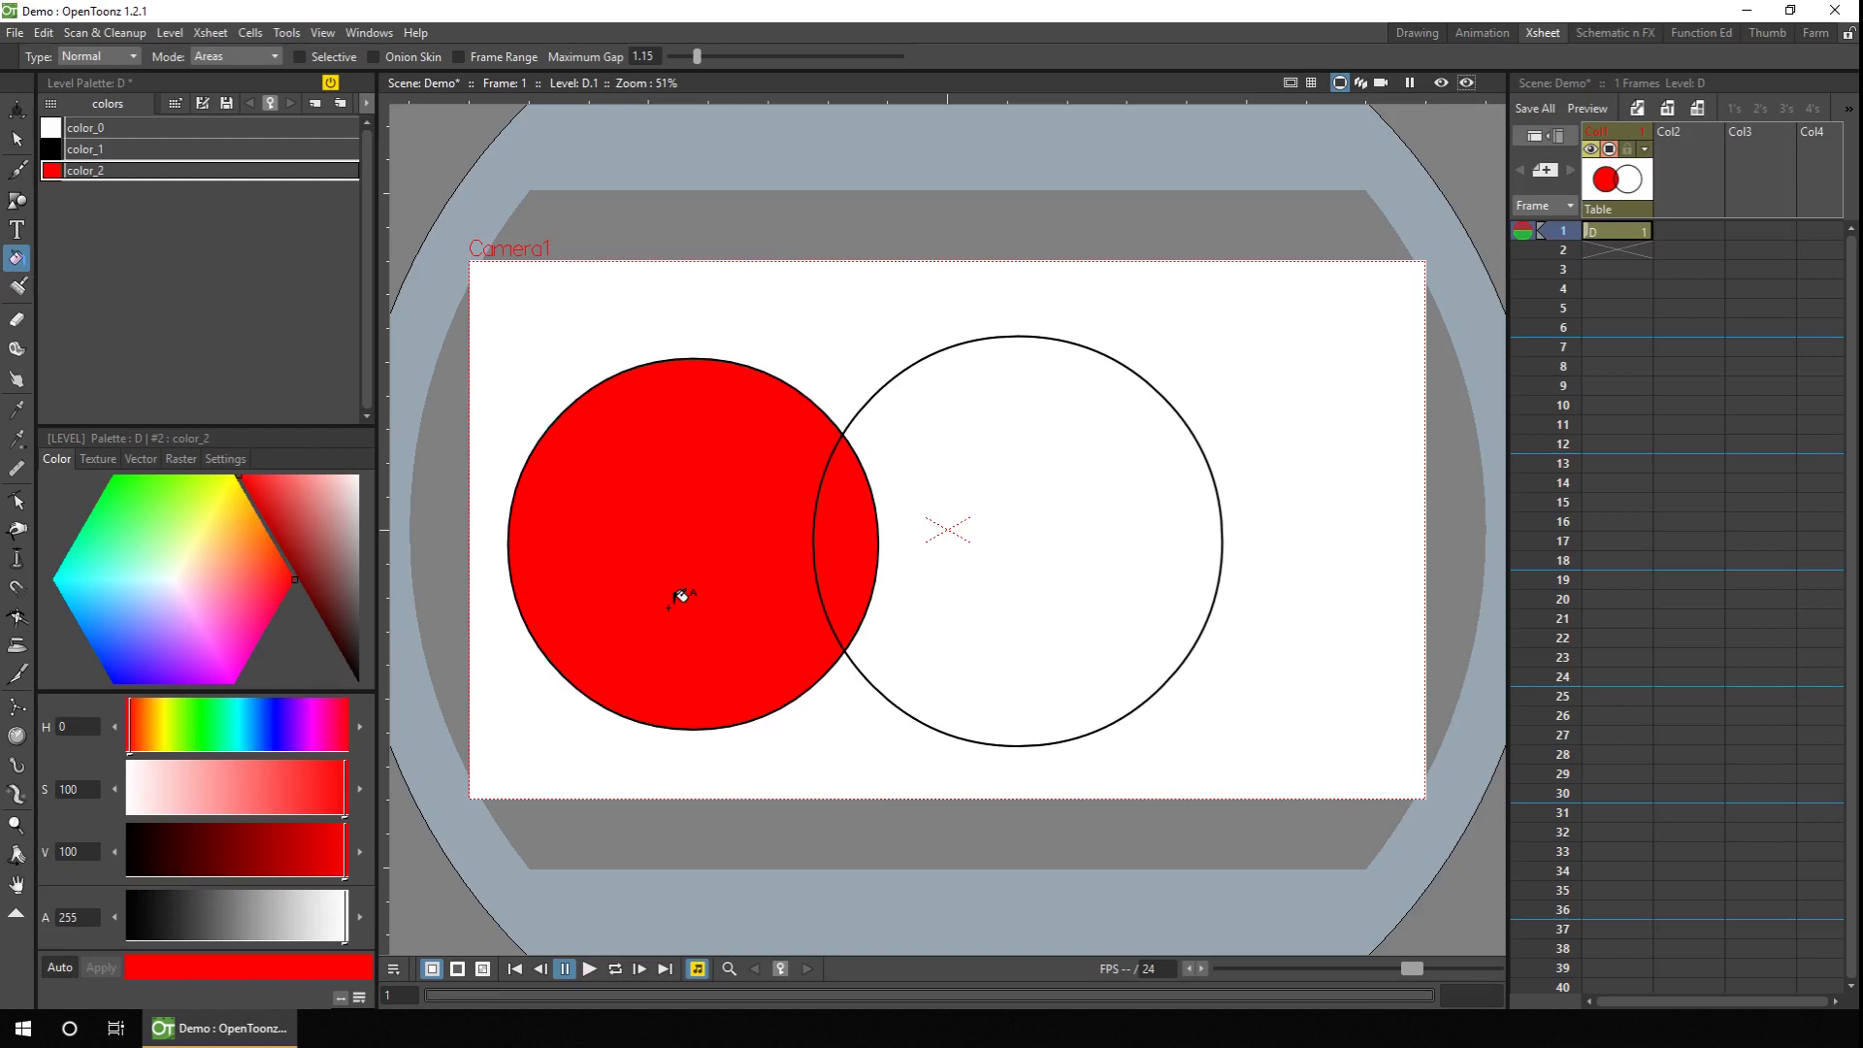
Step: Draw two large overlapping circles in color_1 on the empty frame with Auto Group enabled
{"action": "left_click", "coordinate": [194, 192]}
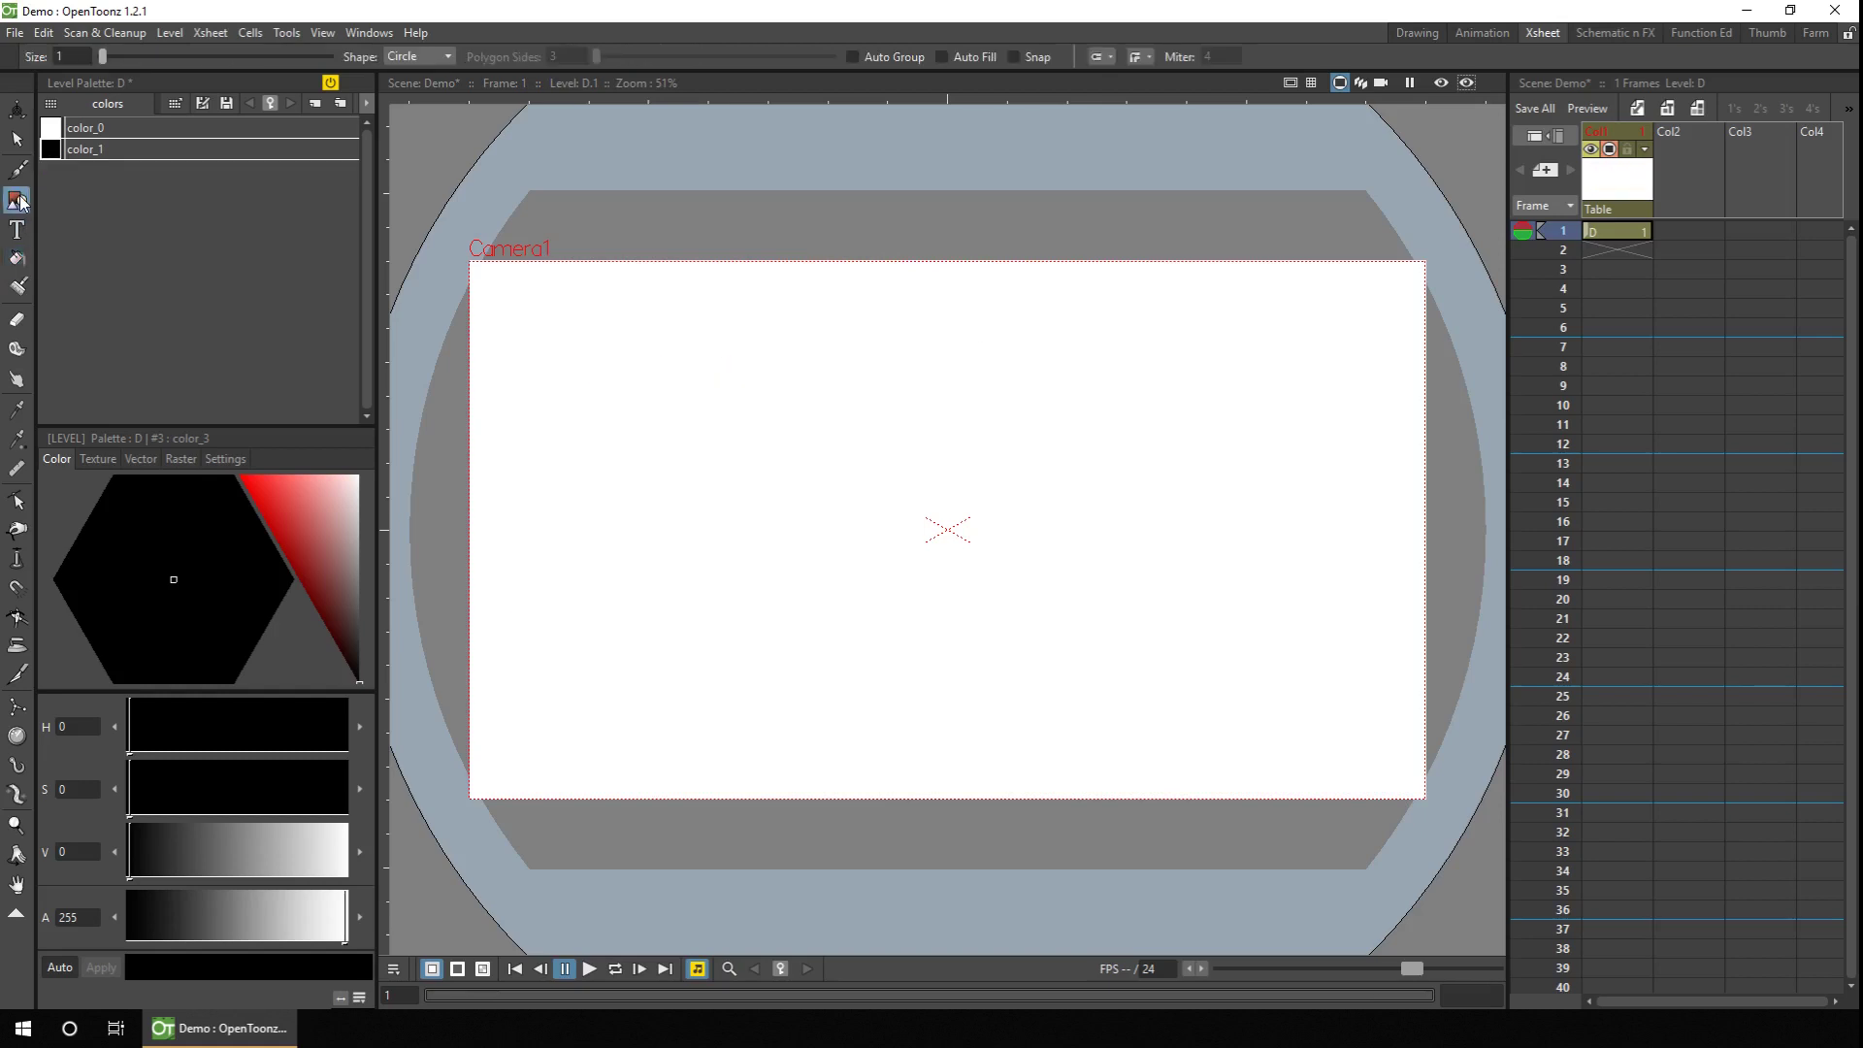
{"action": "left_click", "coordinate": [871, 58]}
{"action": "left_click", "coordinate": [122, 155]}
{"action": "left_click_drag", "start_coordinate": [696, 532], "coordinate": [810, 385]}
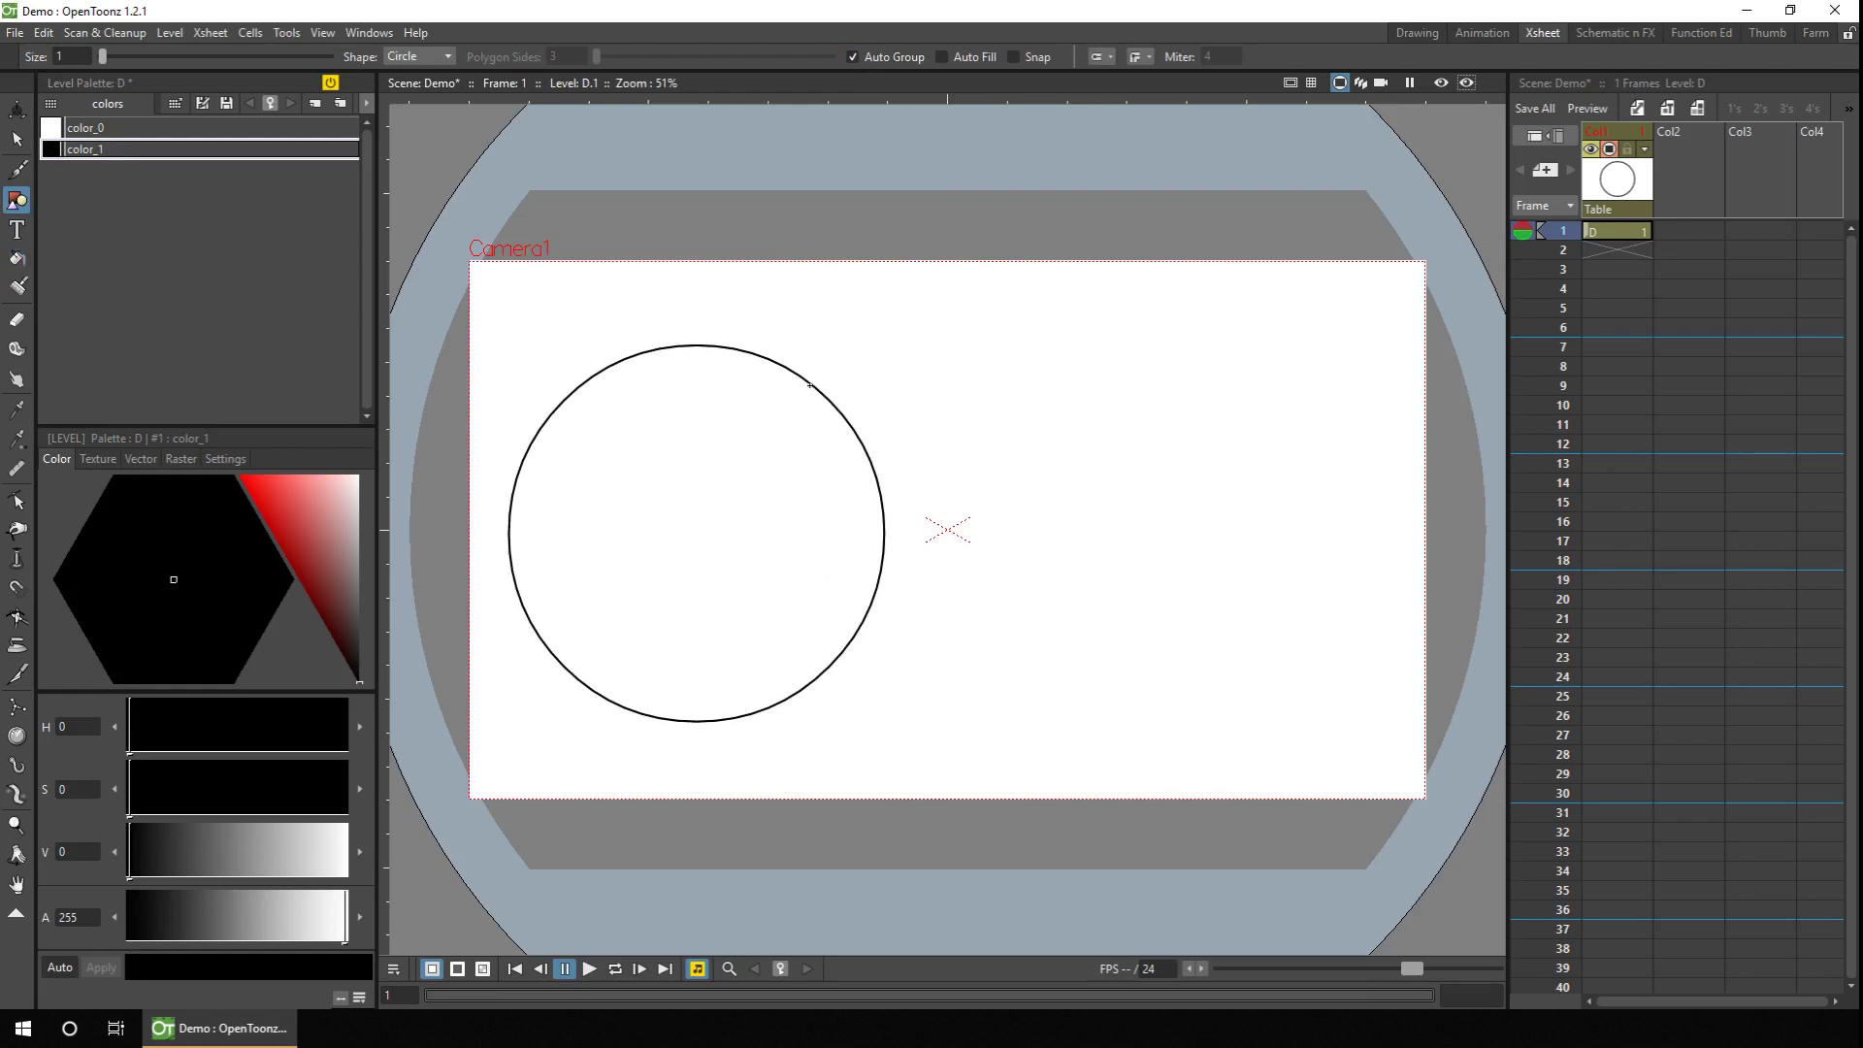
{"action": "left_click_drag", "start_coordinate": [1033, 557], "coordinate": [1237, 430]}
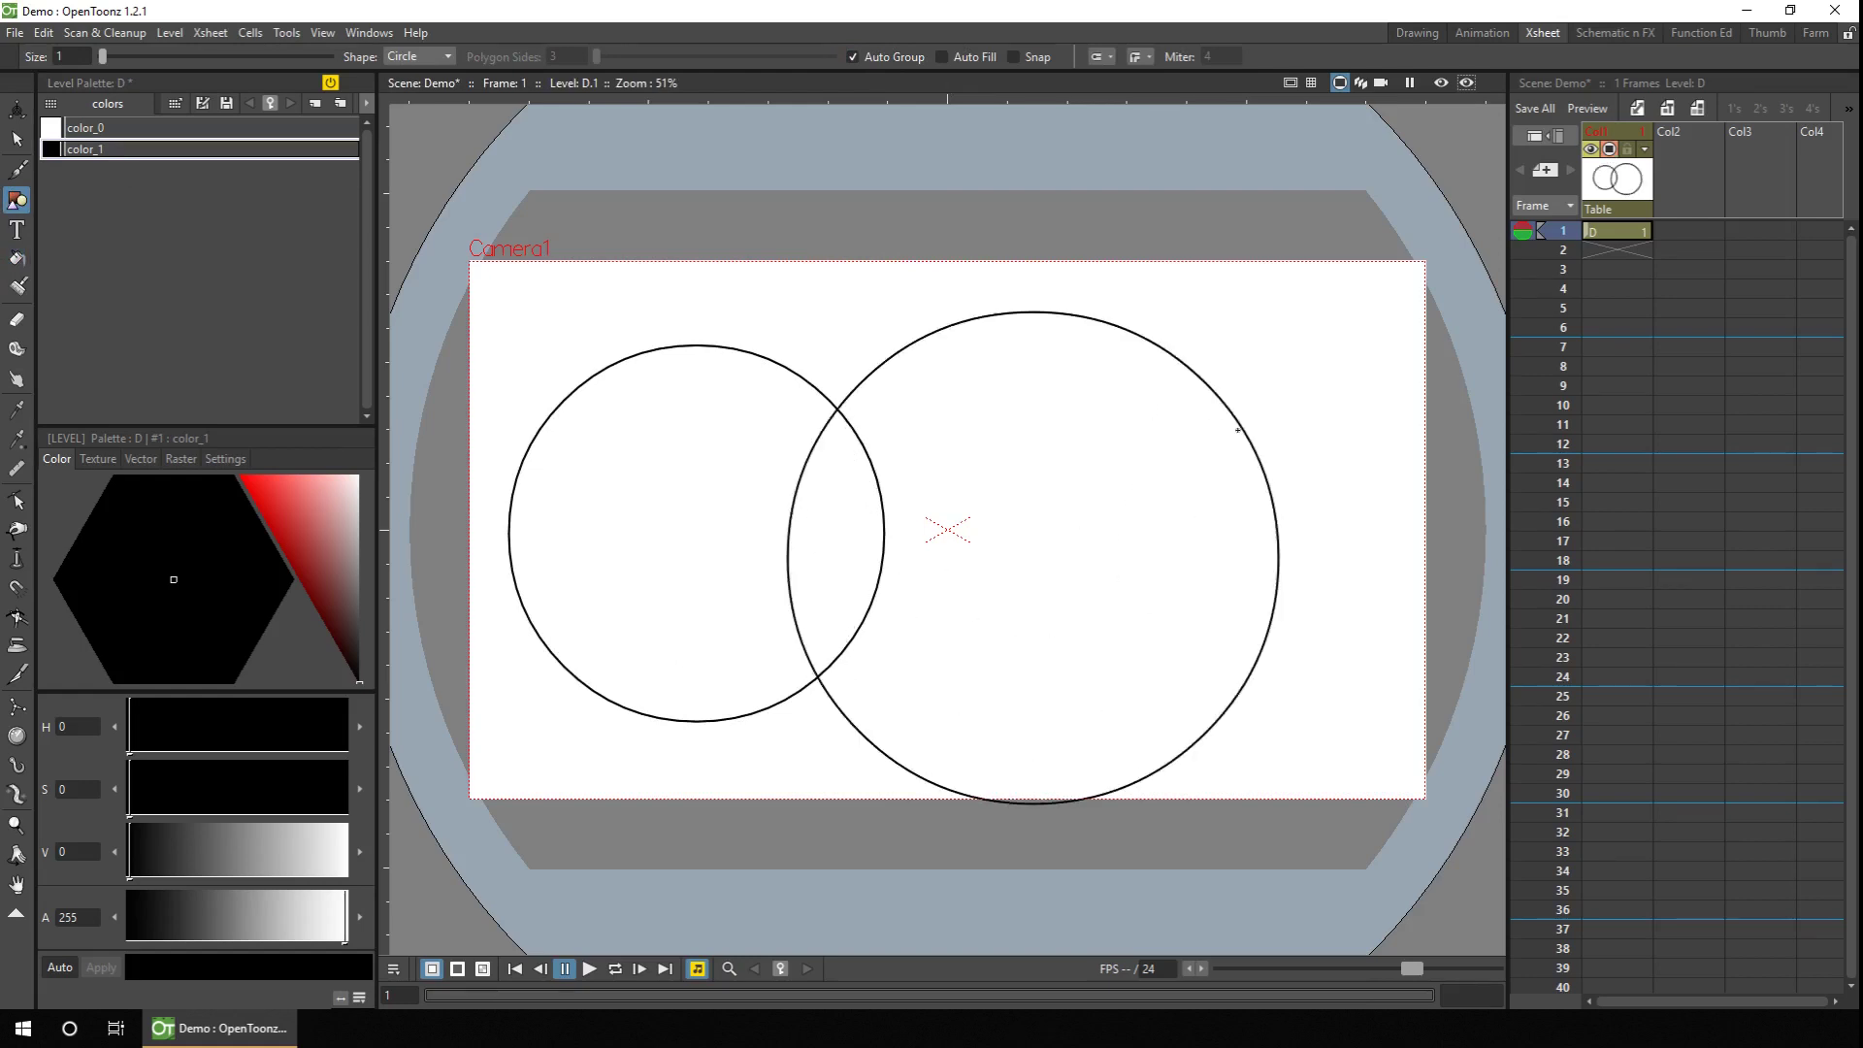
Step: Add a red style and test-fill the right and left auto-grouped circles in turn, undoing each fill
{"action": "left_click", "coordinate": [315, 103]}
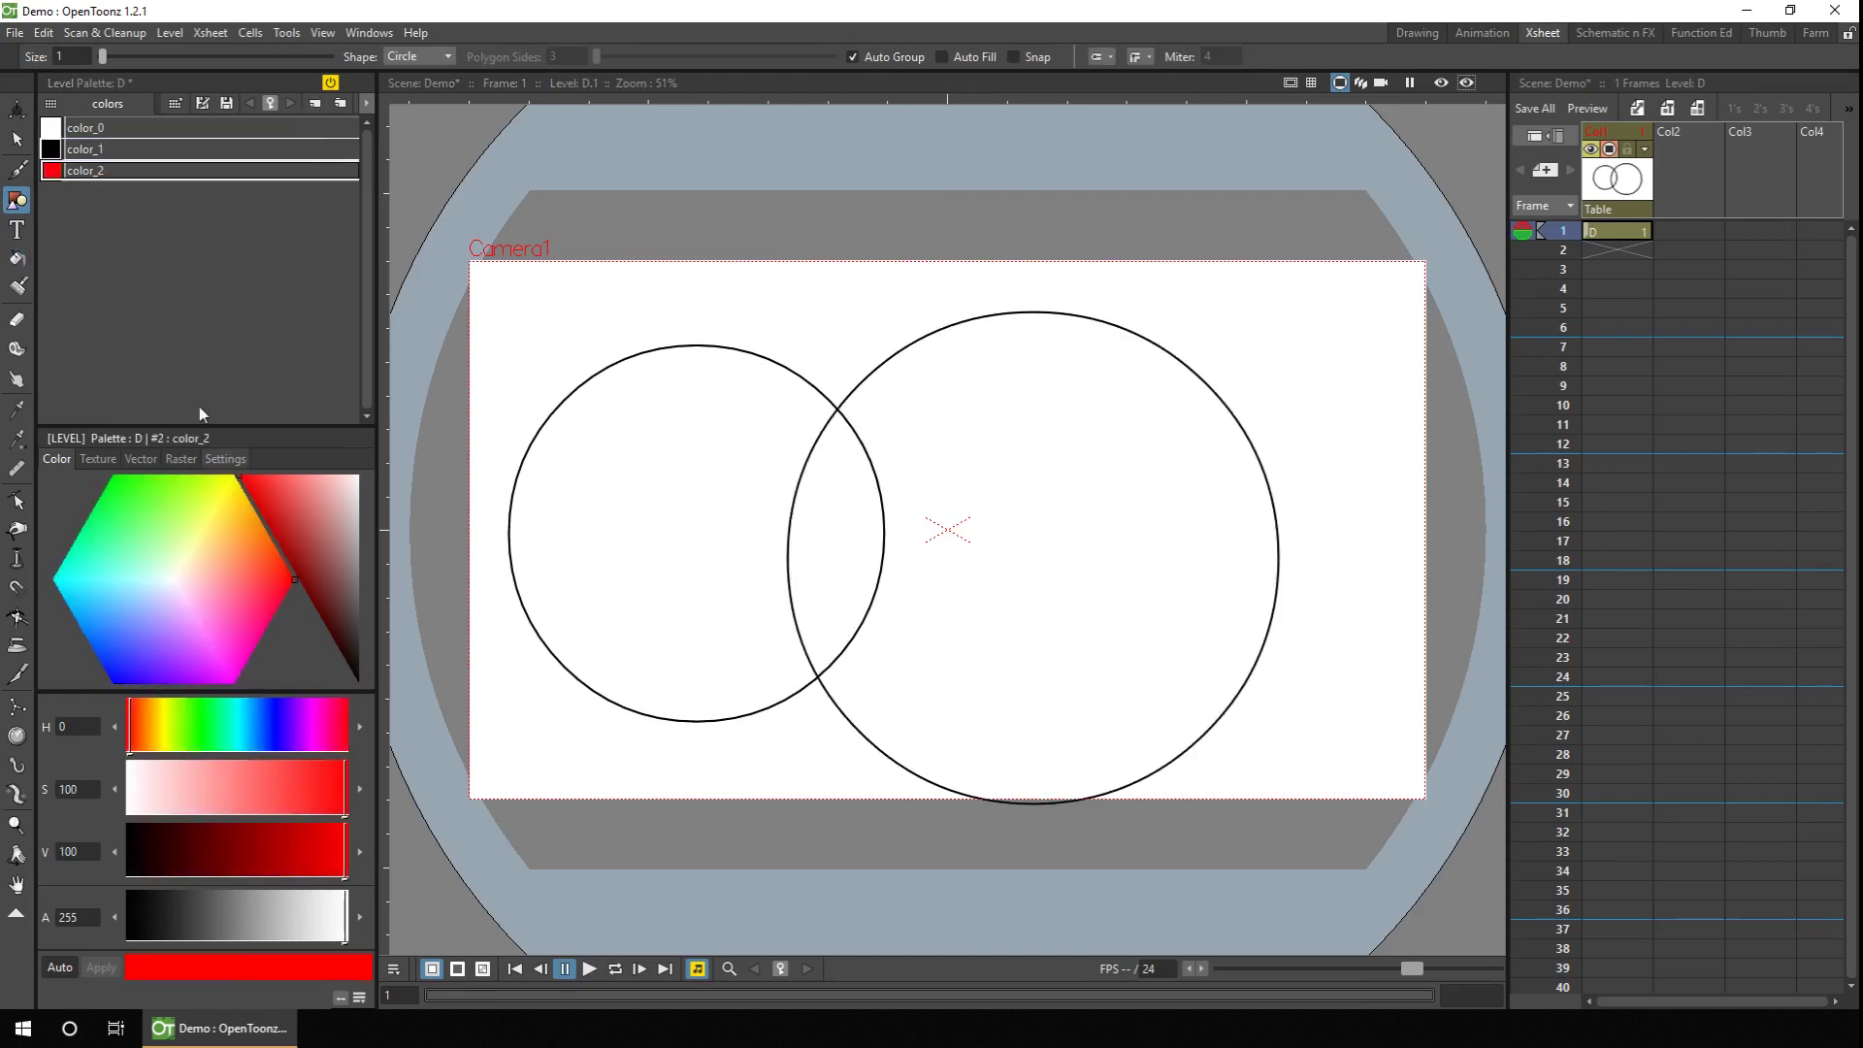
{"action": "left_click", "coordinate": [16, 258]}
{"action": "left_click", "coordinate": [934, 426]}
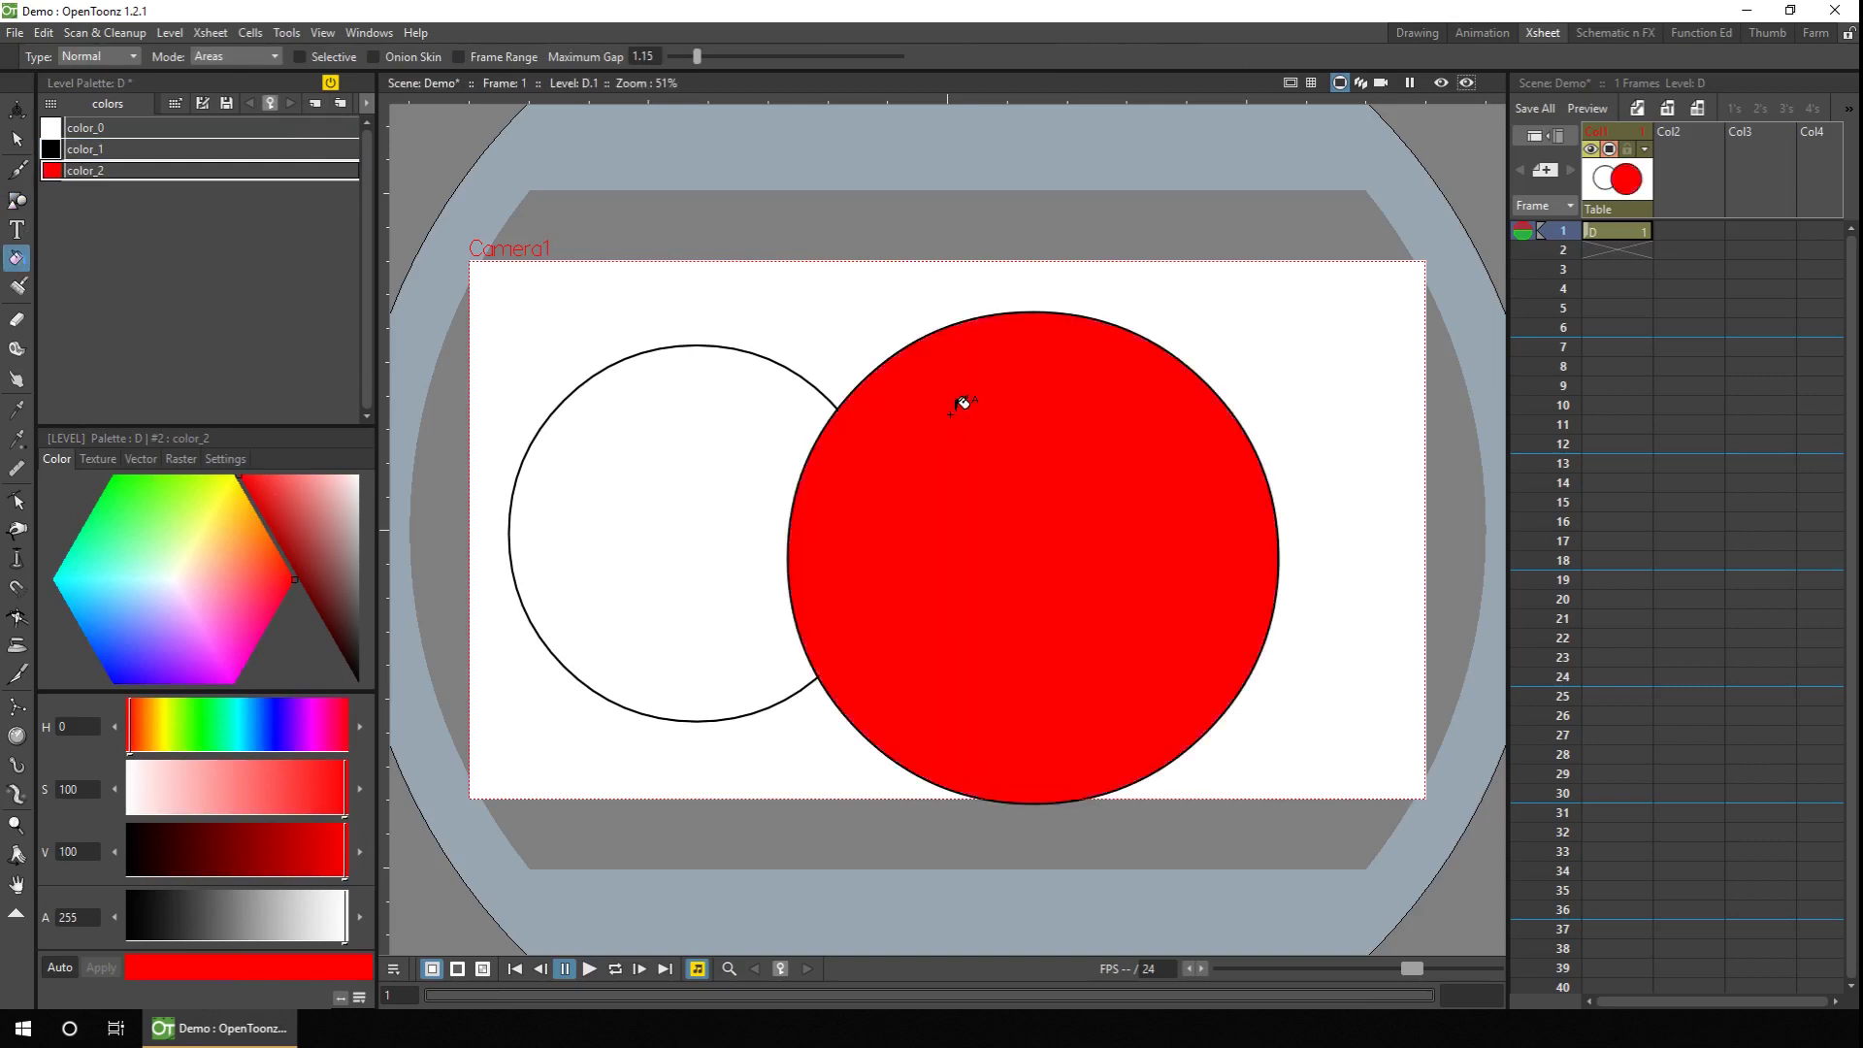
{"action": "key", "text": "ctrl+z"}
{"action": "left_click", "coordinate": [688, 515]}
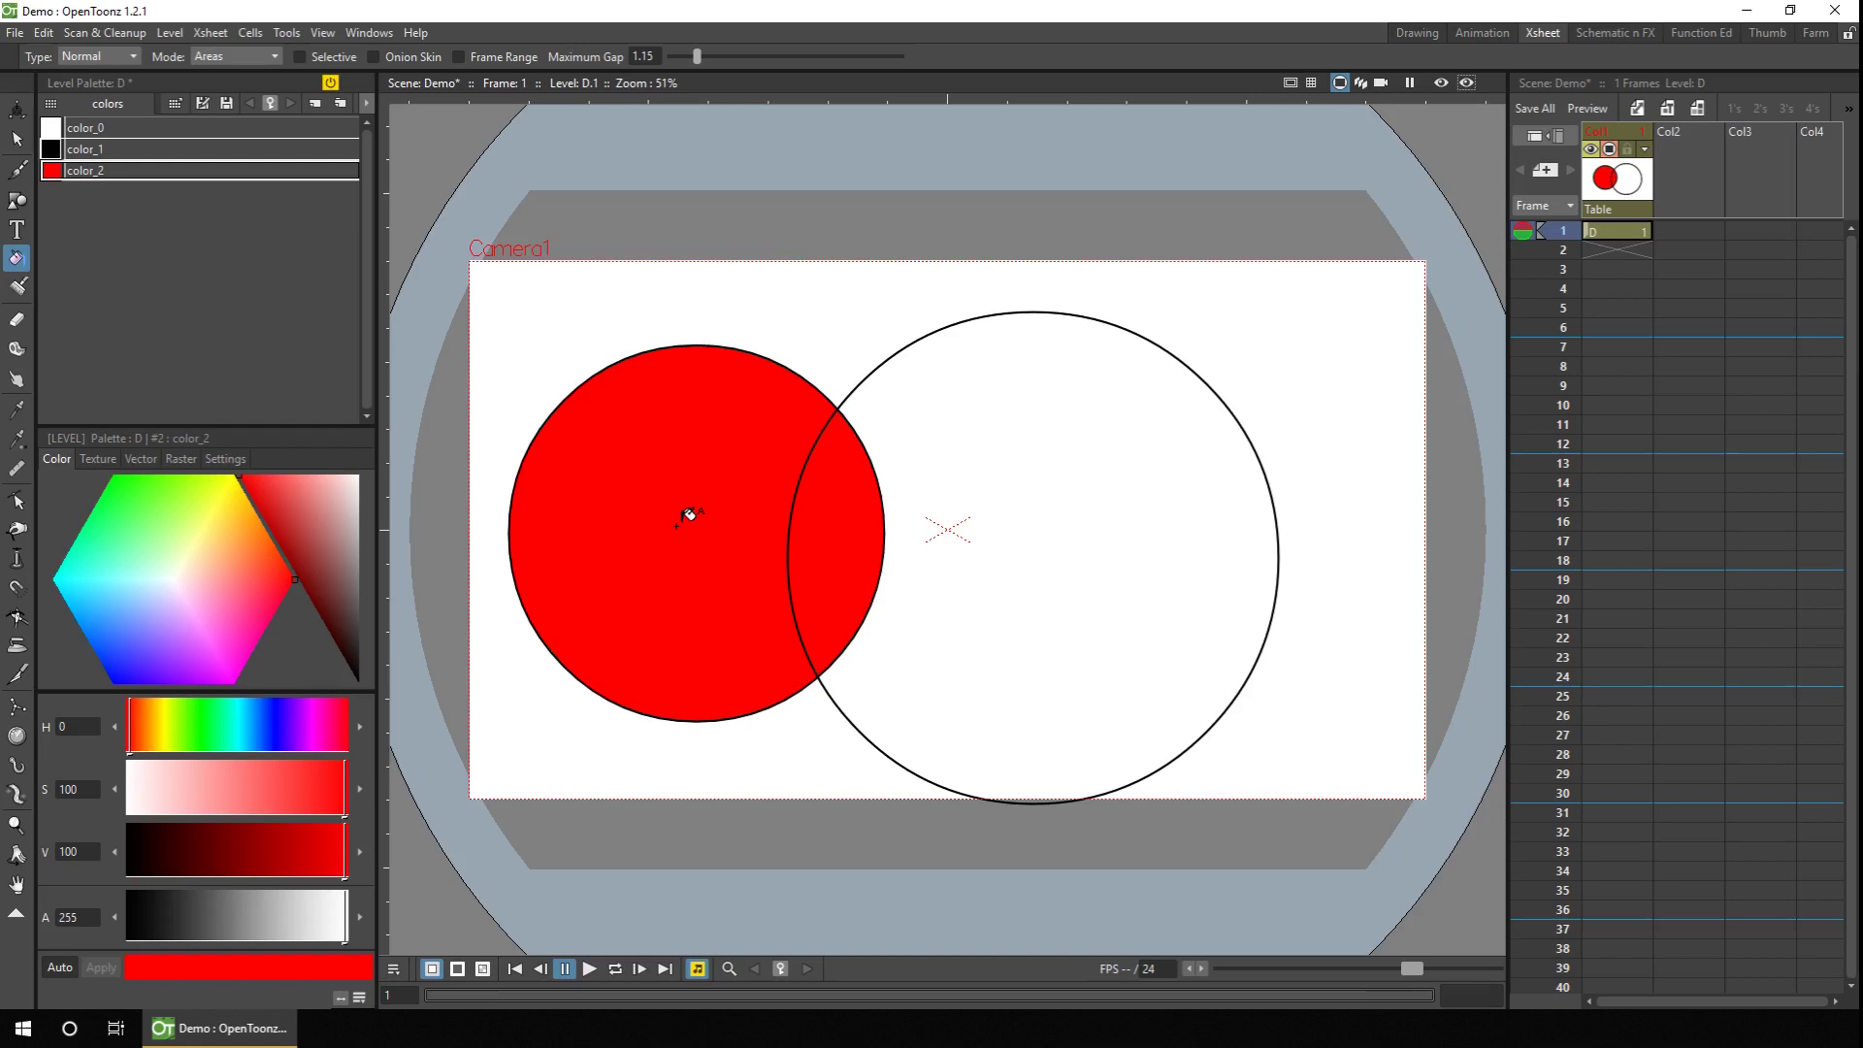
{"action": "key", "text": "ctrl+z"}
Step: Replace the large right circle with five smaller auto-grouped circles and add blue, green and magenta palette styles
{"action": "key", "text": "ctrl+z"}
{"action": "key", "text": "ctrl+z"}
{"action": "key", "text": "g"}
{"action": "left_click_drag", "start_coordinate": [914, 328], "coordinate": [1111, 324]}
{"action": "left_click_drag", "start_coordinate": [966, 471], "coordinate": [1022, 472]}
{"action": "left_click_drag", "start_coordinate": [887, 655], "coordinate": [989, 655]}
{"action": "left_click_drag", "start_coordinate": [1229, 603], "coordinate": [1318, 604]}
{"action": "key", "text": "s"}
{"action": "key", "text": "ctrl+a"}
{"action": "key", "text": "ctrl+v"}
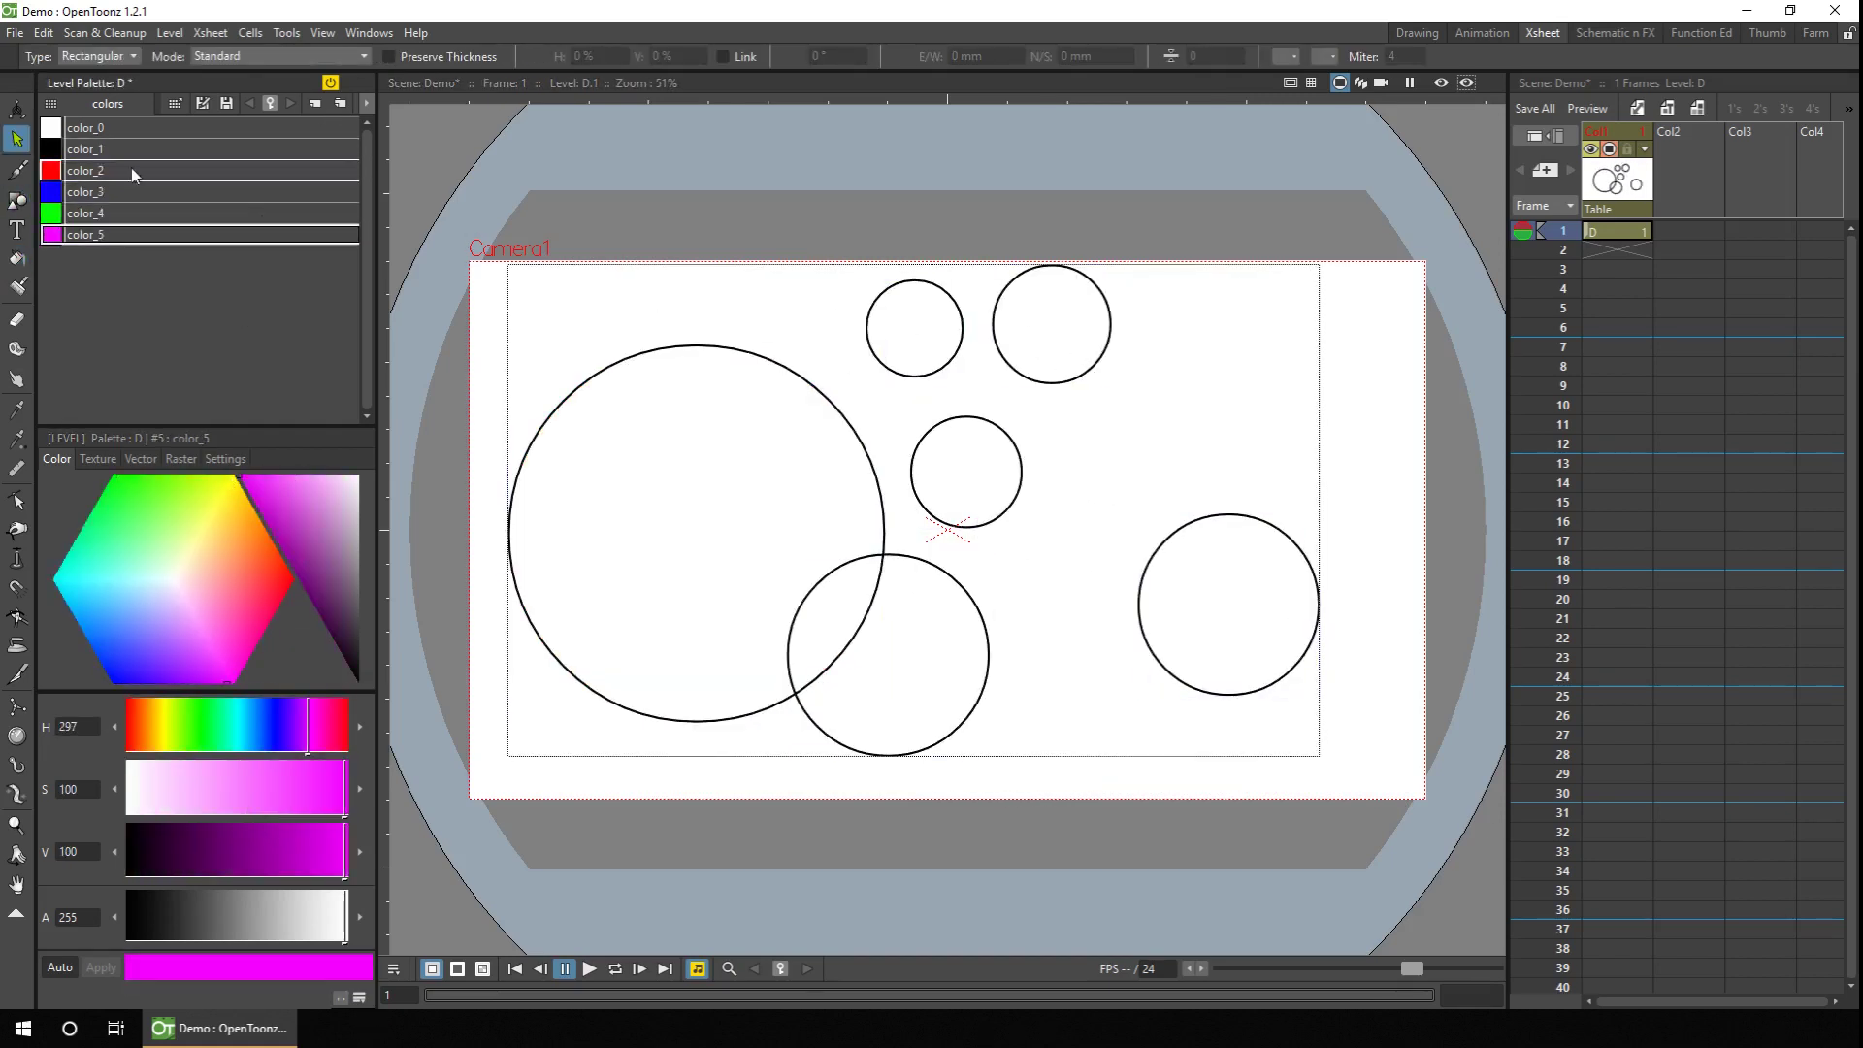
Step: Fill the largest circle blue, the overlapping one green, the far-right one magenta and the three small ones red, and save the scene
{"action": "left_click", "coordinate": [914, 328]}
{"action": "left_click", "coordinate": [696, 533]}
{"action": "left_click", "coordinate": [966, 471]}
{"action": "left_click", "coordinate": [887, 655]}
{"action": "left_click", "coordinate": [1228, 603]}
{"action": "left_click", "coordinate": [1052, 323]}
{"action": "key", "text": "ctrl+s"}
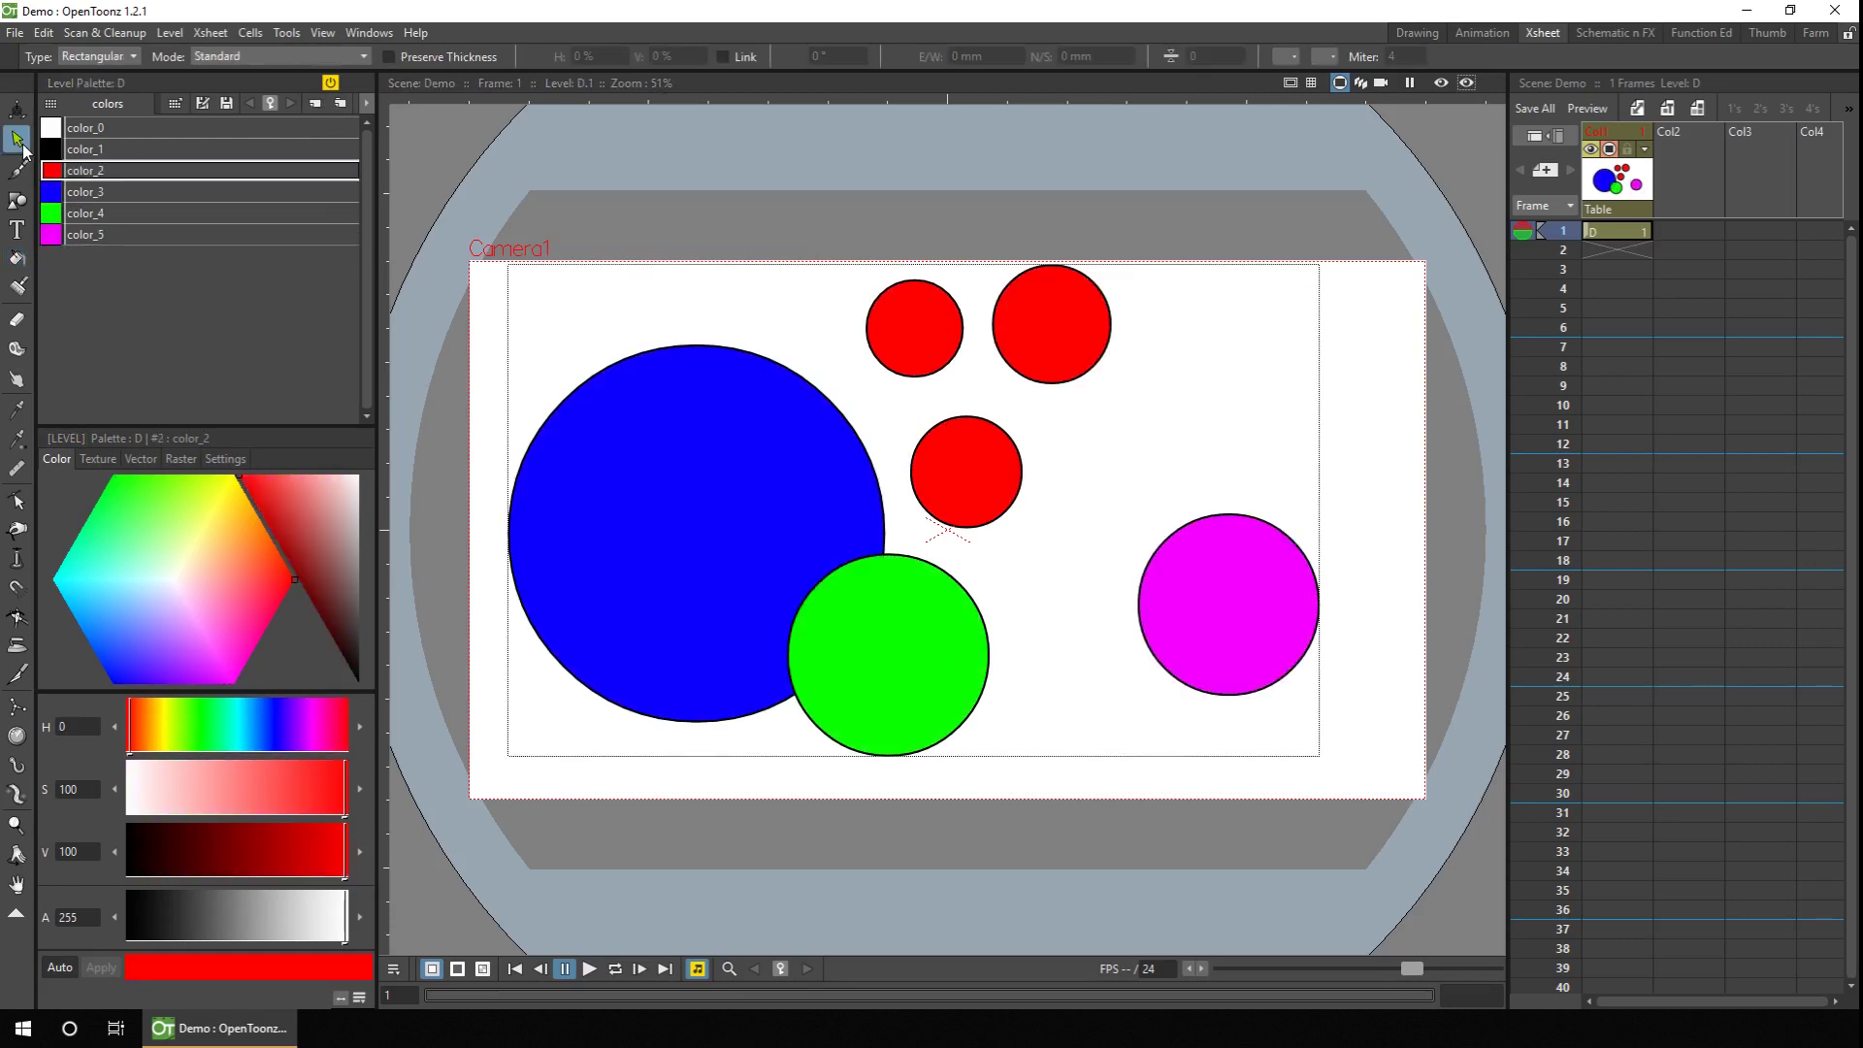
Step: Group the three red circles and move the group slightly right and down
{"action": "left_click_drag", "start_coordinate": [812, 190], "coordinate": [1155, 549]}
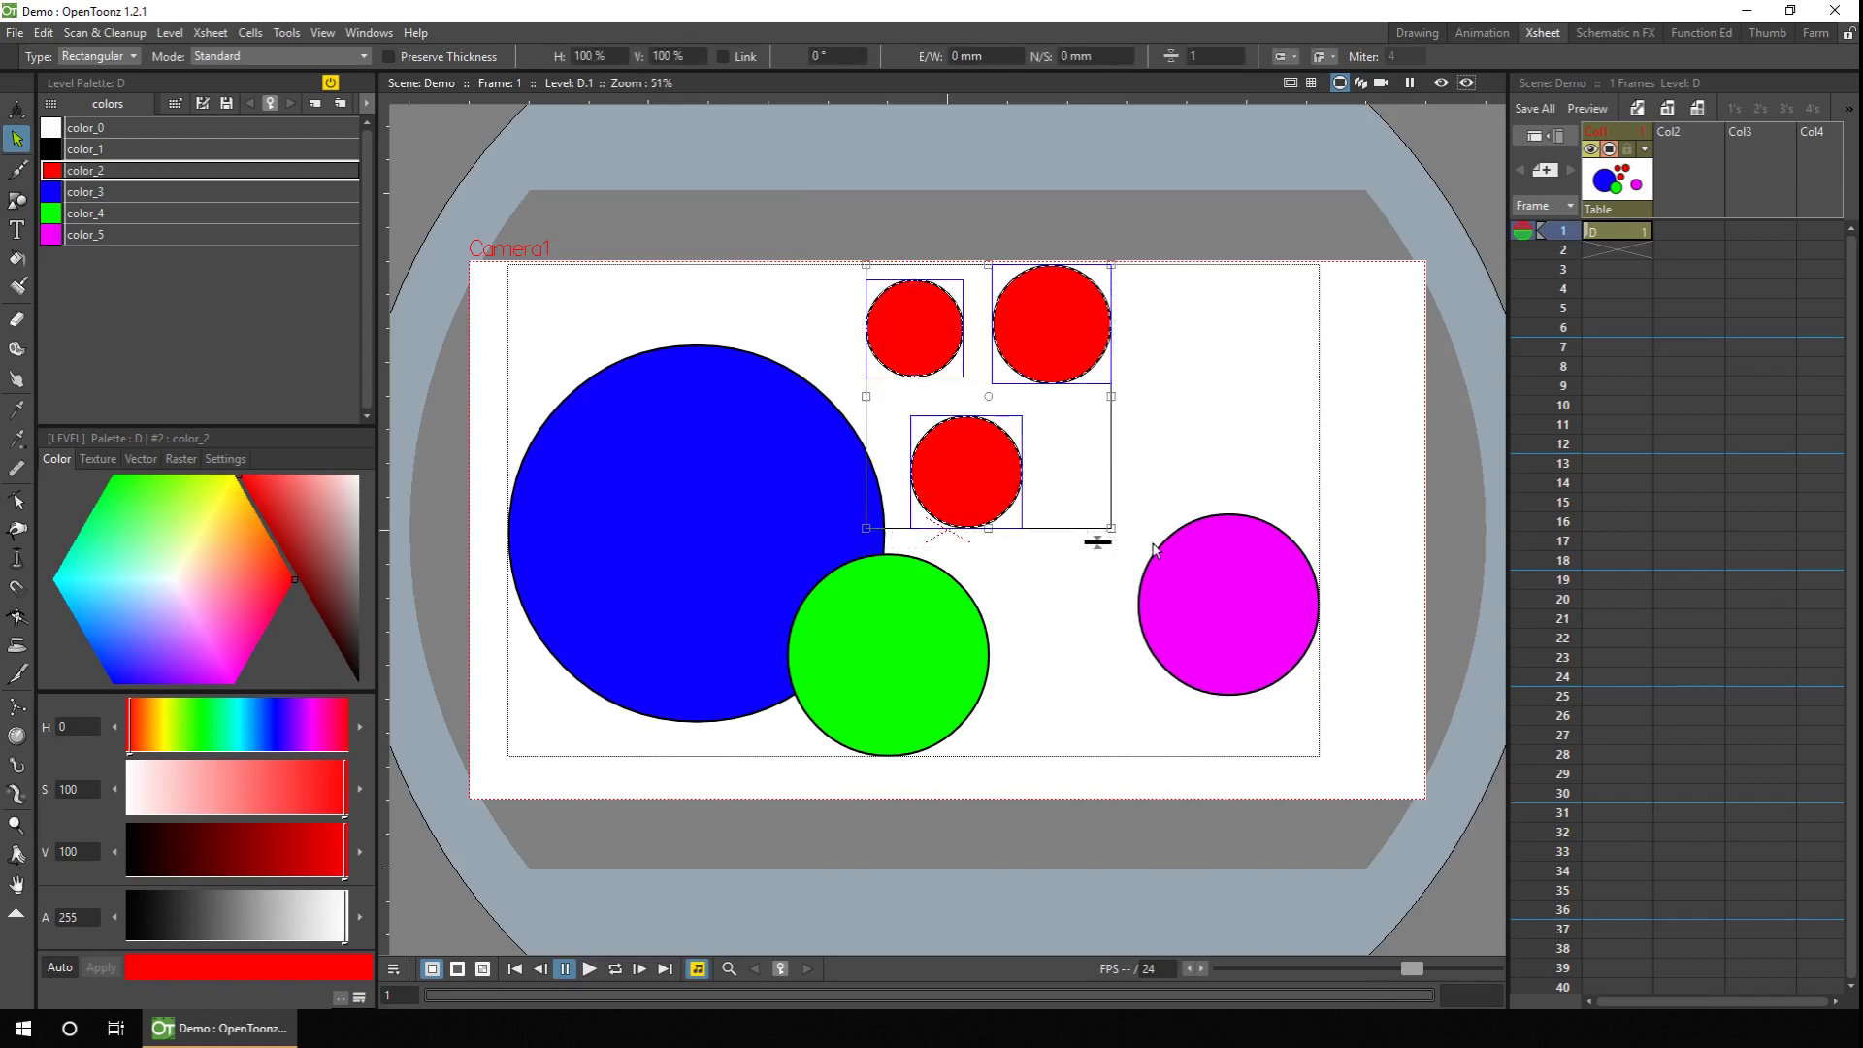
{"action": "right_click", "coordinate": [1096, 355]}
{"action": "left_click", "coordinate": [1190, 399]}
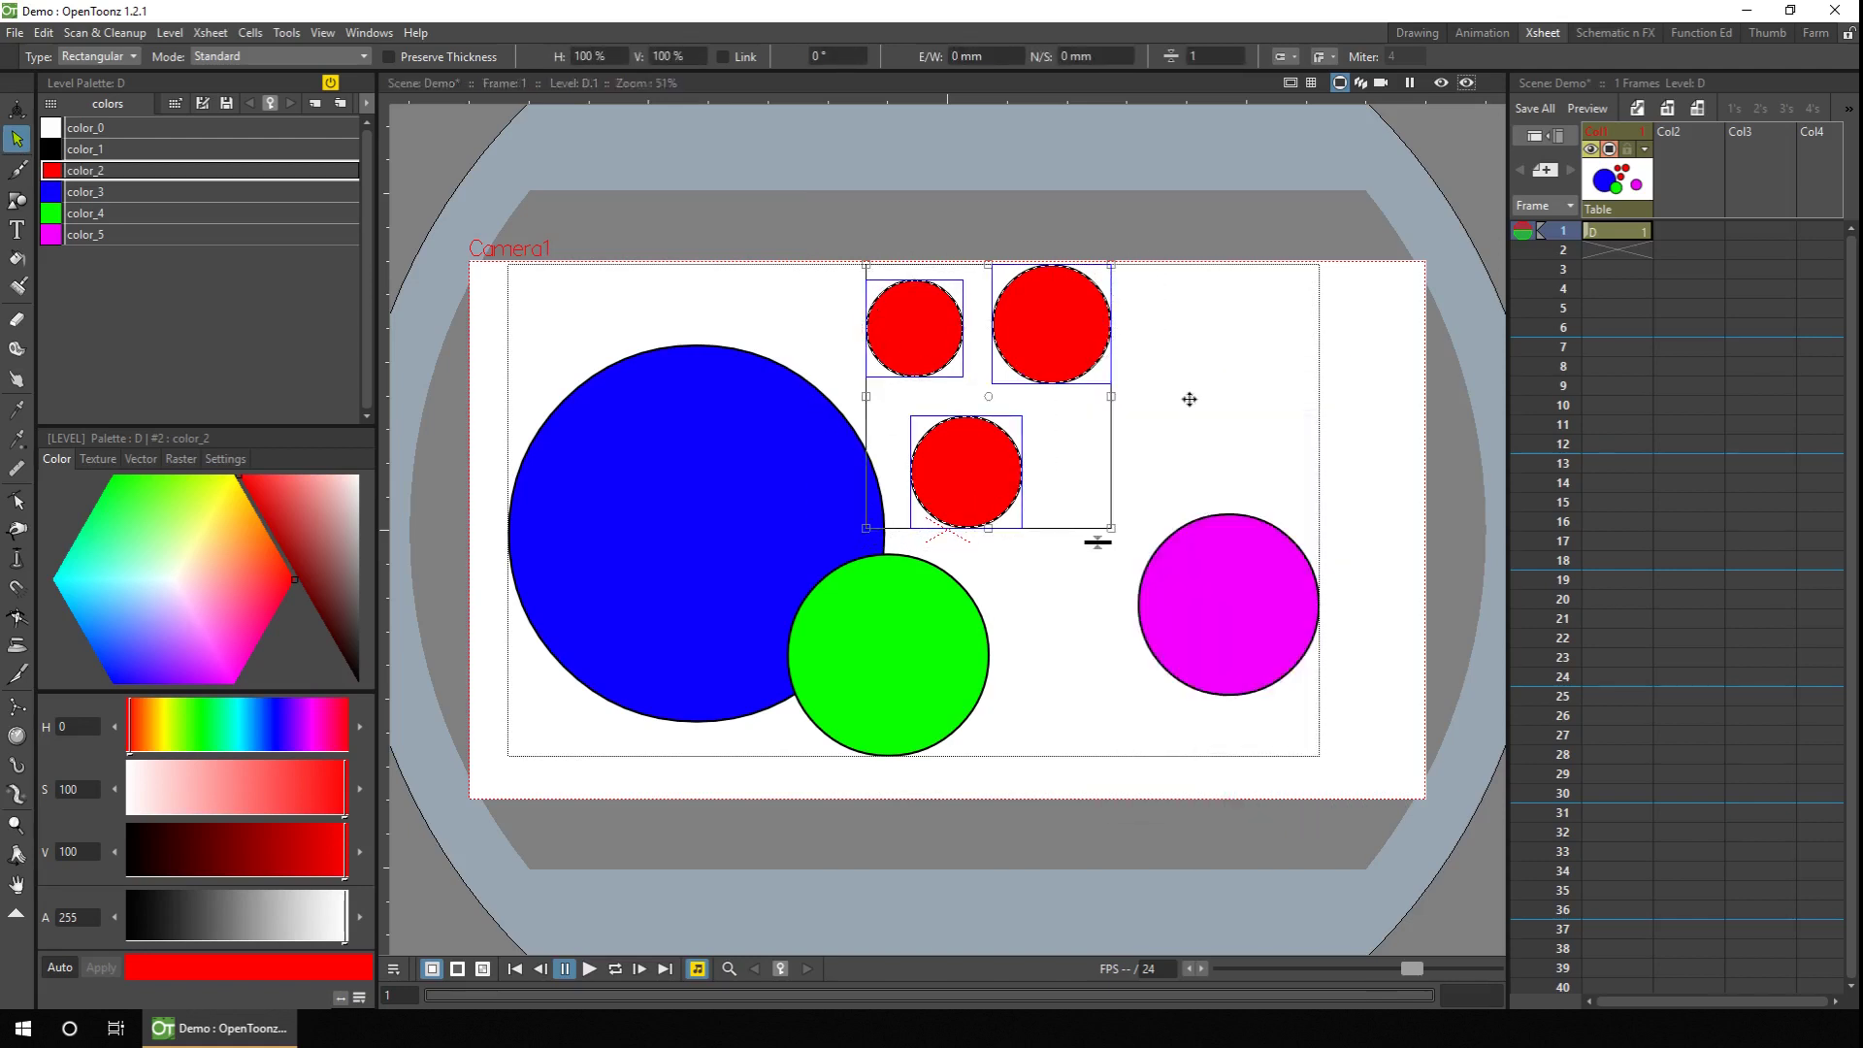
{"action": "left_click", "coordinate": [1194, 402]}
{"action": "left_click", "coordinate": [1095, 367]}
{"action": "left_click_drag", "start_coordinate": [1094, 367], "coordinate": [1139, 378]}
{"action": "left_click", "coordinate": [1151, 361]}
Step: Move the green circle further over the blue one, about 10 mm left and 12 mm up from its original position
{"action": "left_click", "coordinate": [938, 578]}
{"action": "left_click_drag", "start_coordinate": [970, 601], "coordinate": [1014, 594]}
{"action": "left_click_drag", "start_coordinate": [979, 577], "coordinate": [925, 557]}
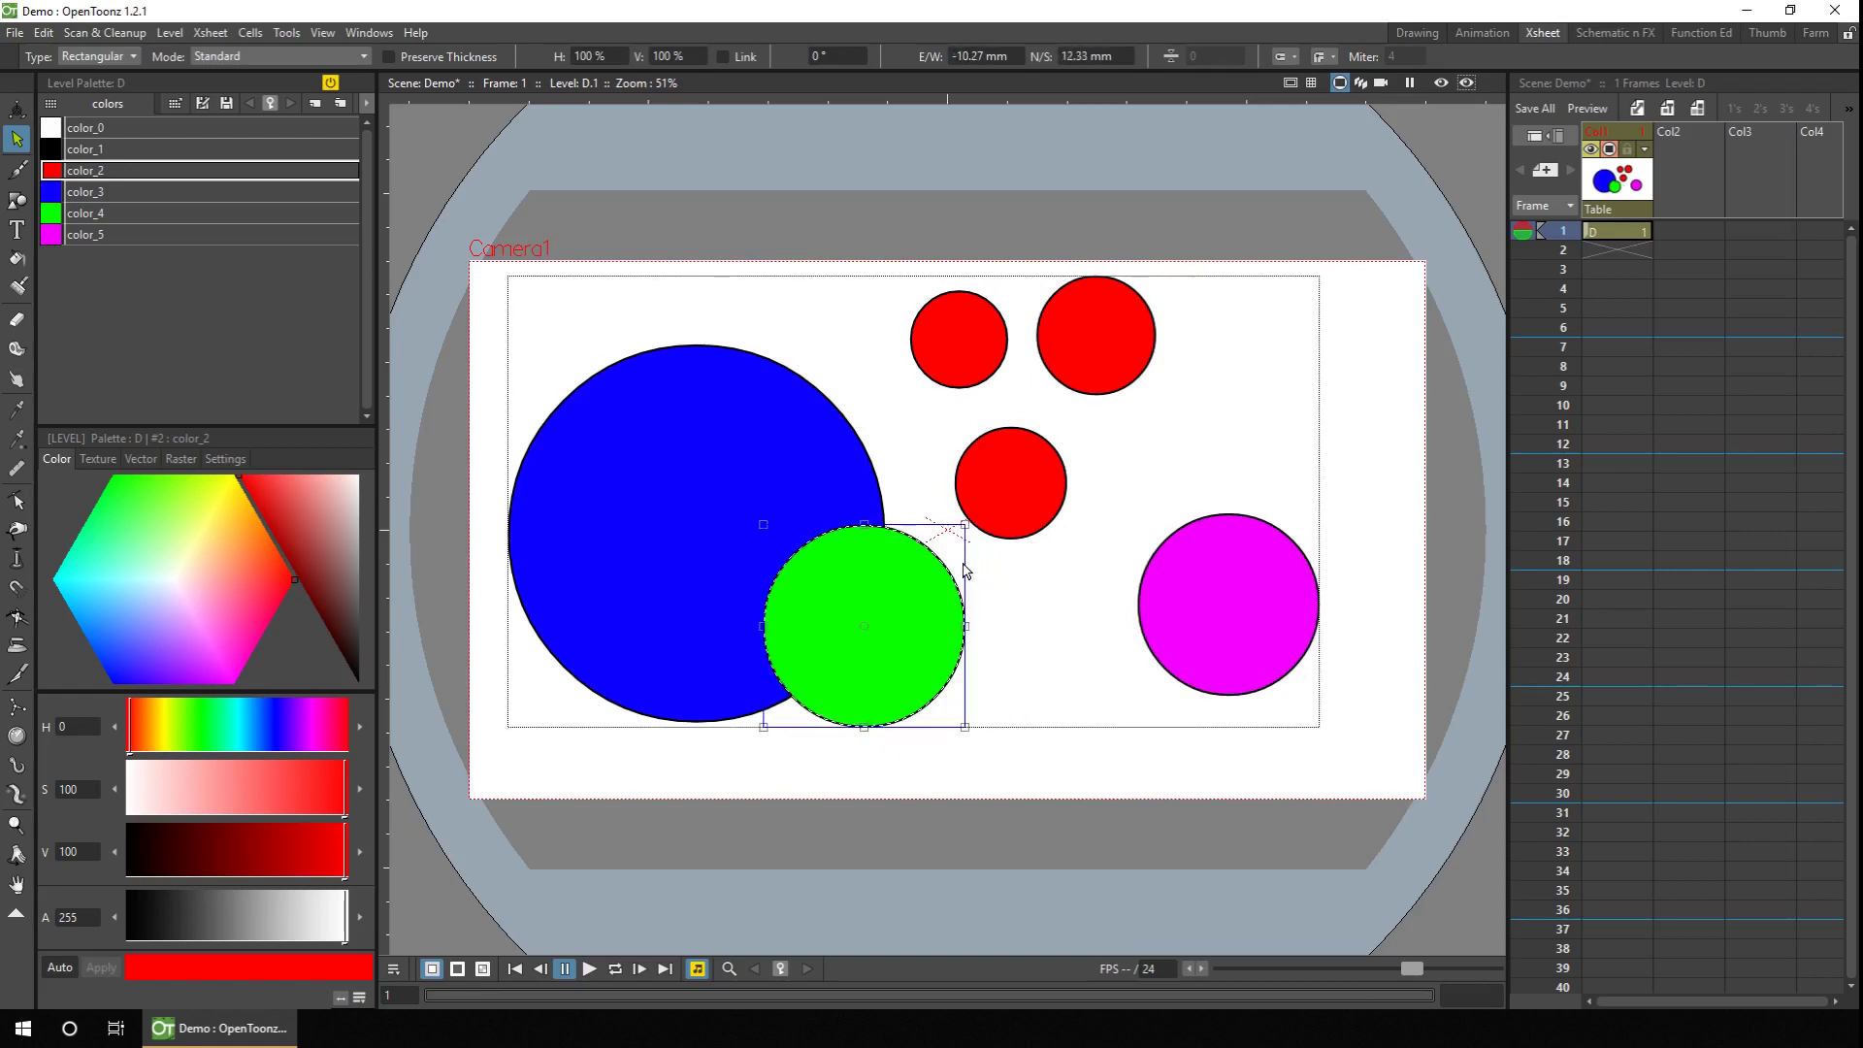
Step: Group the blue and green circles and move the group slightly up and to the left
{"action": "left_click_drag", "start_coordinate": [472, 265], "coordinate": [982, 736]}
{"action": "right_click", "coordinate": [938, 566]}
{"action": "left_click", "coordinate": [992, 601]}
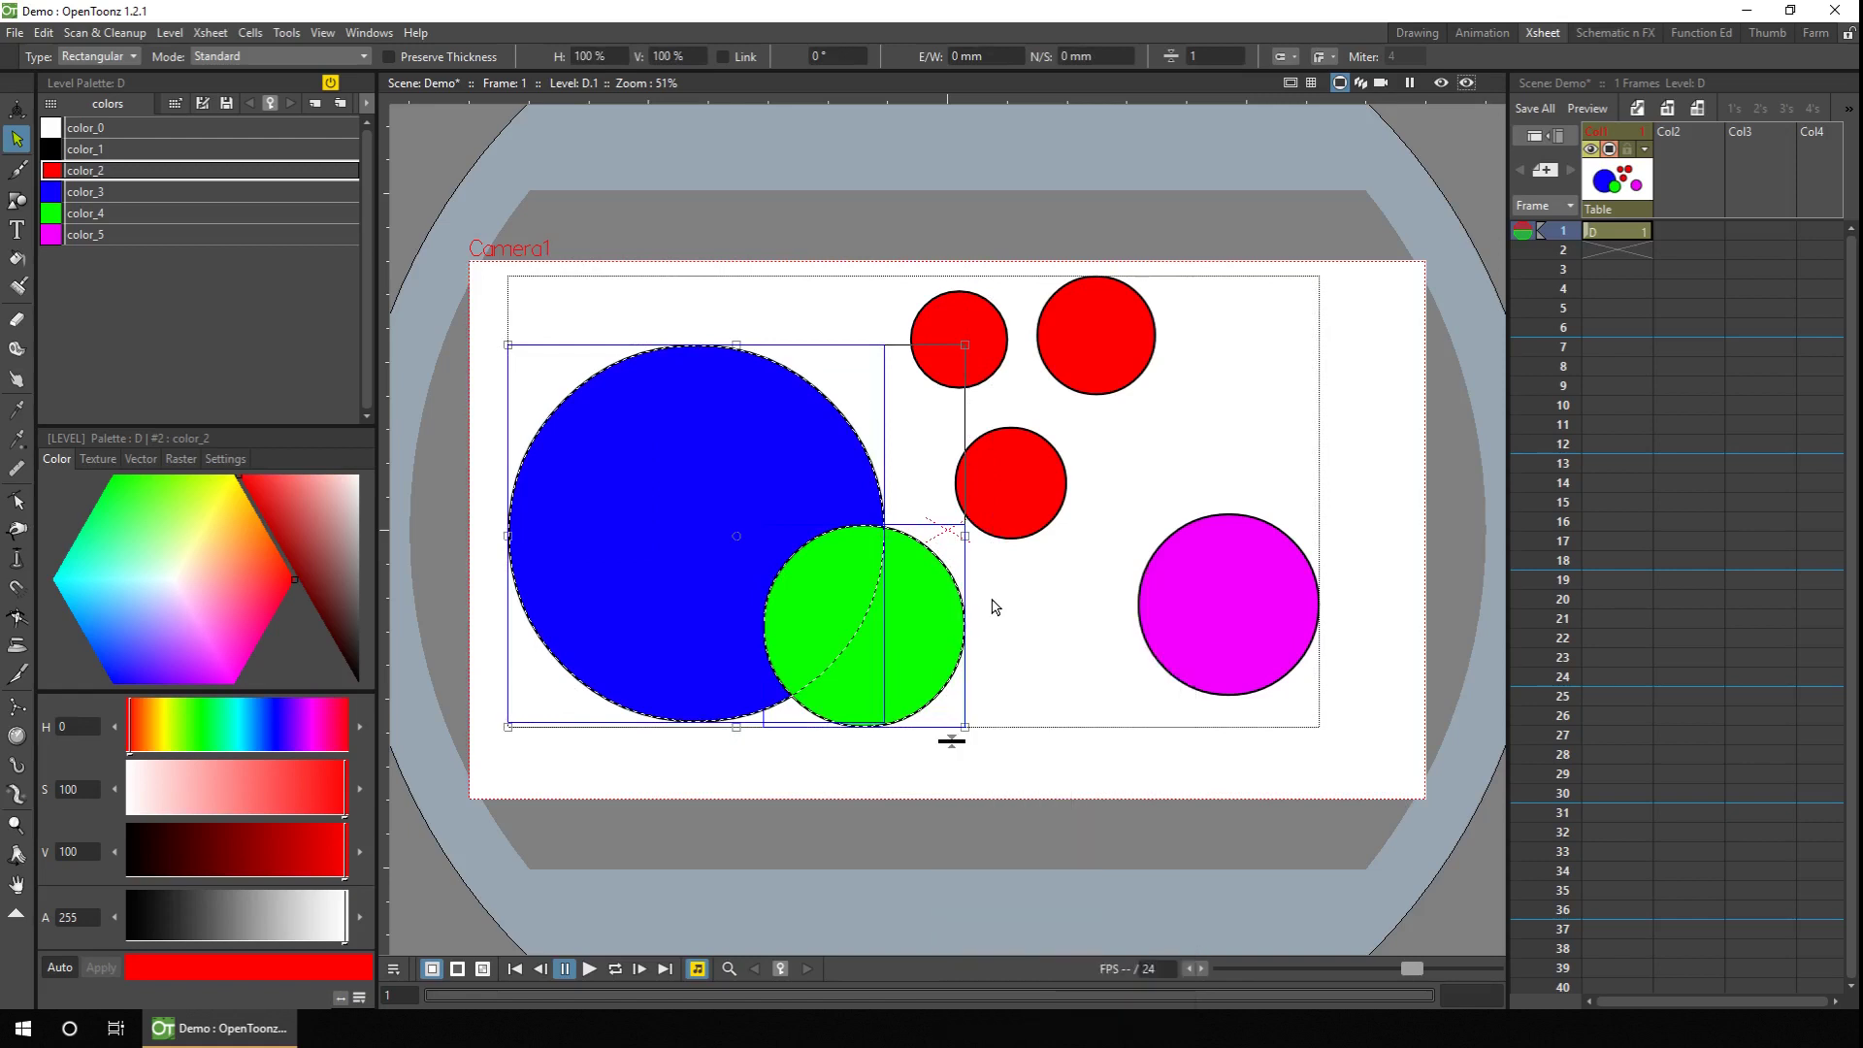
{"action": "left_click_drag", "start_coordinate": [951, 588], "coordinate": [928, 567]}
{"action": "left_click", "coordinate": [1013, 603]}
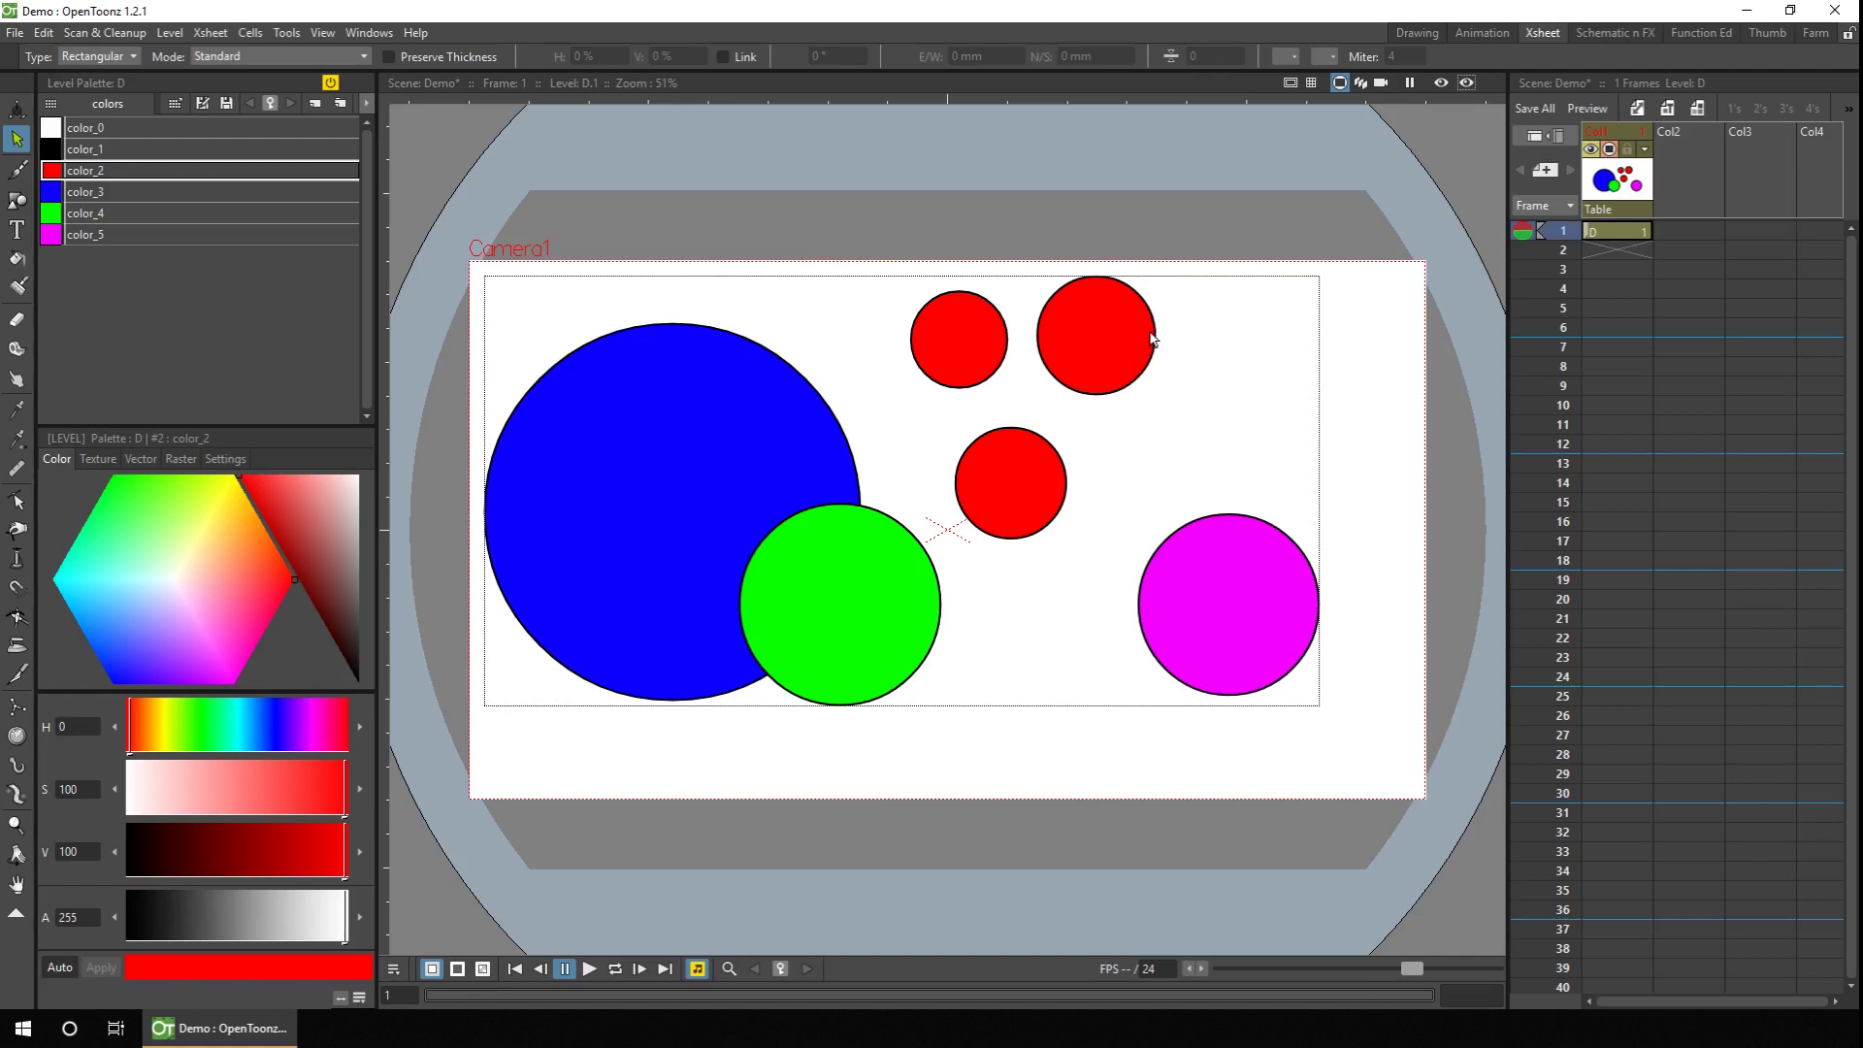
Step: Move the red group about 62 mm left and 30 mm down so it overlaps the blue and green circles
{"action": "left_click", "coordinate": [1148, 362]}
{"action": "left_click_drag", "start_coordinate": [1148, 362], "coordinate": [1005, 415]}
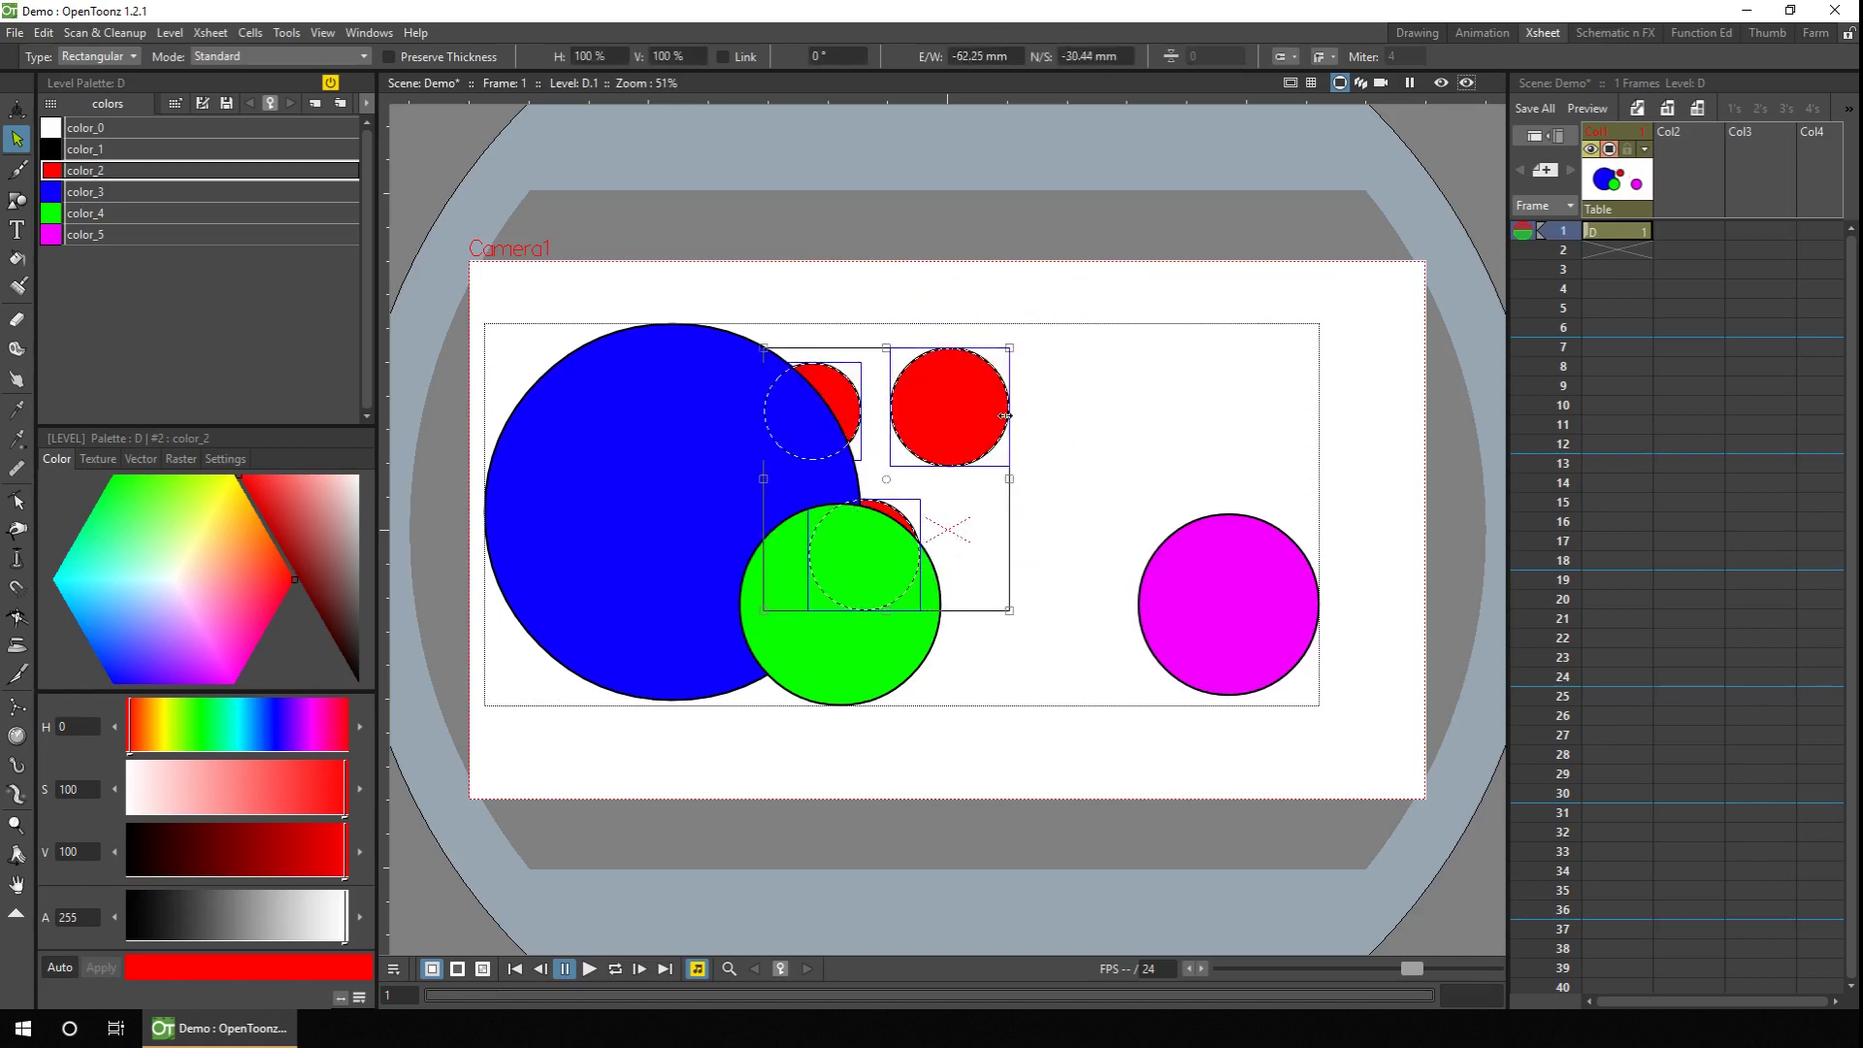
{"action": "left_click", "coordinate": [1098, 417]}
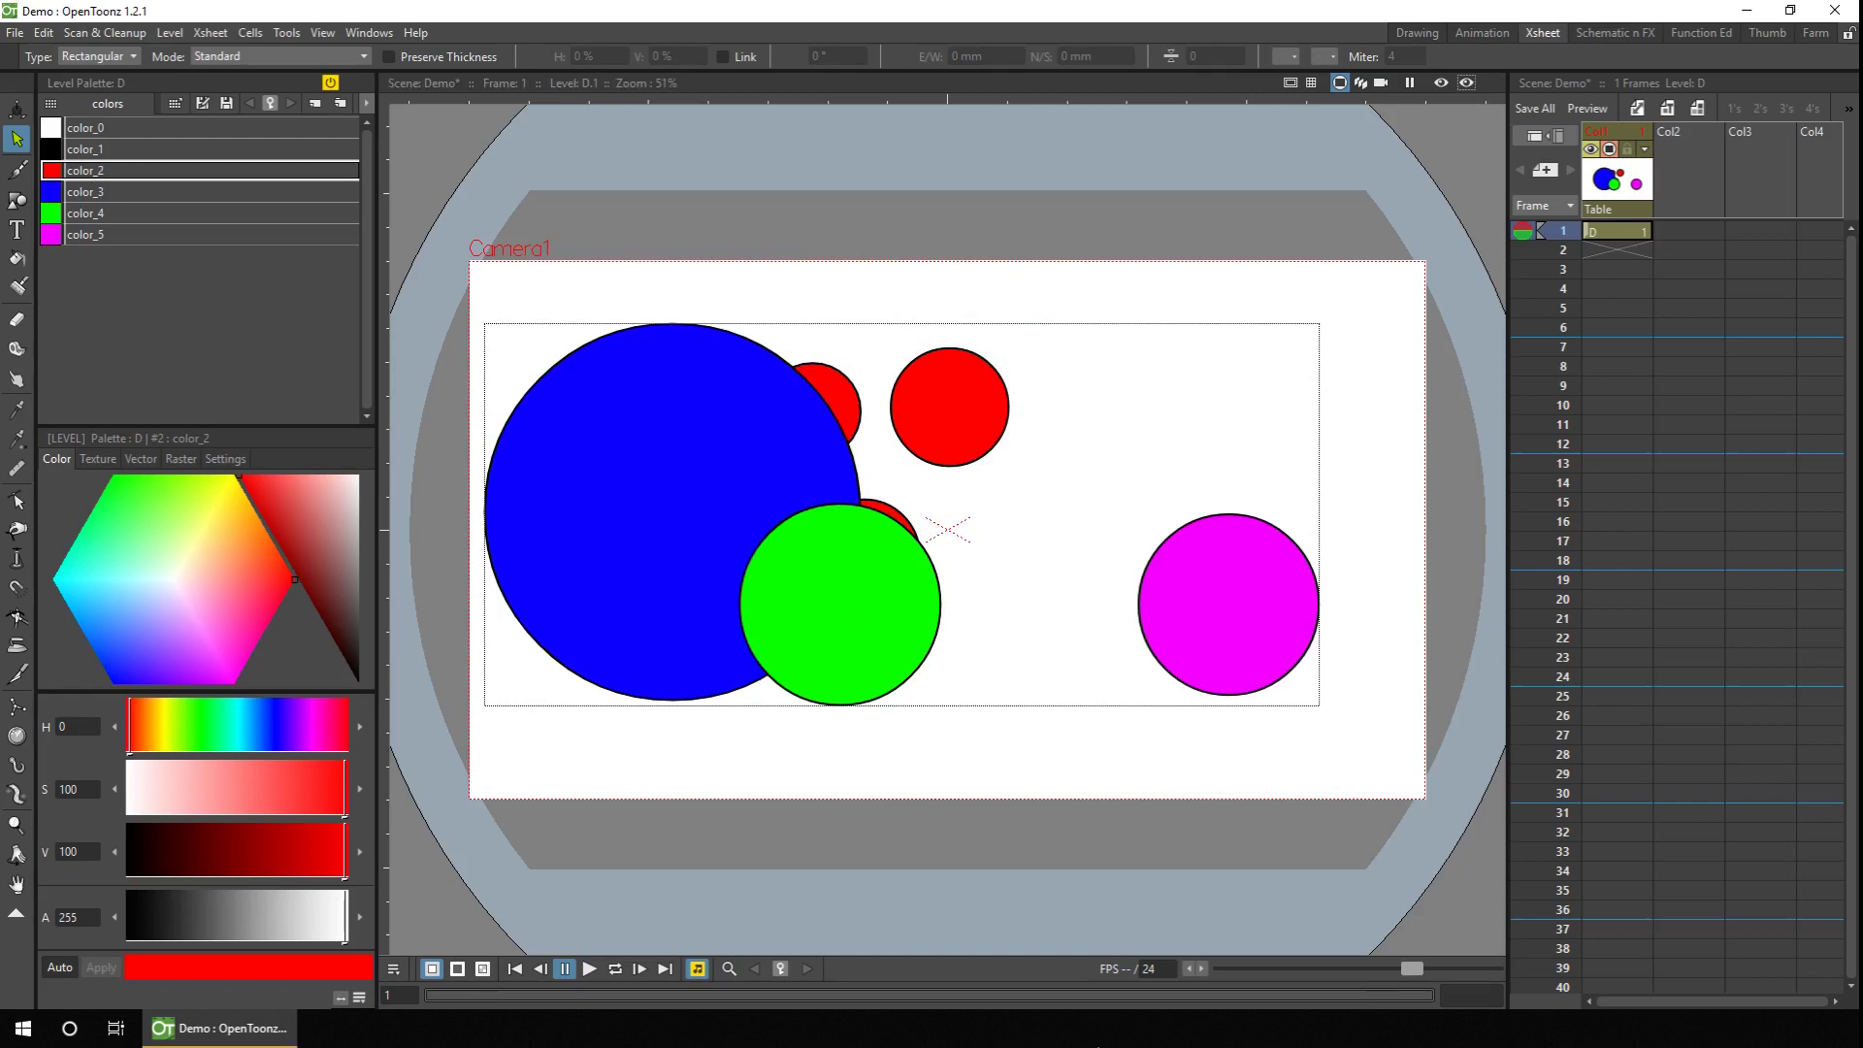
Step: Bring the red group to the front of the blue and green circles and deselect it
{"action": "left_click", "coordinate": [990, 449]}
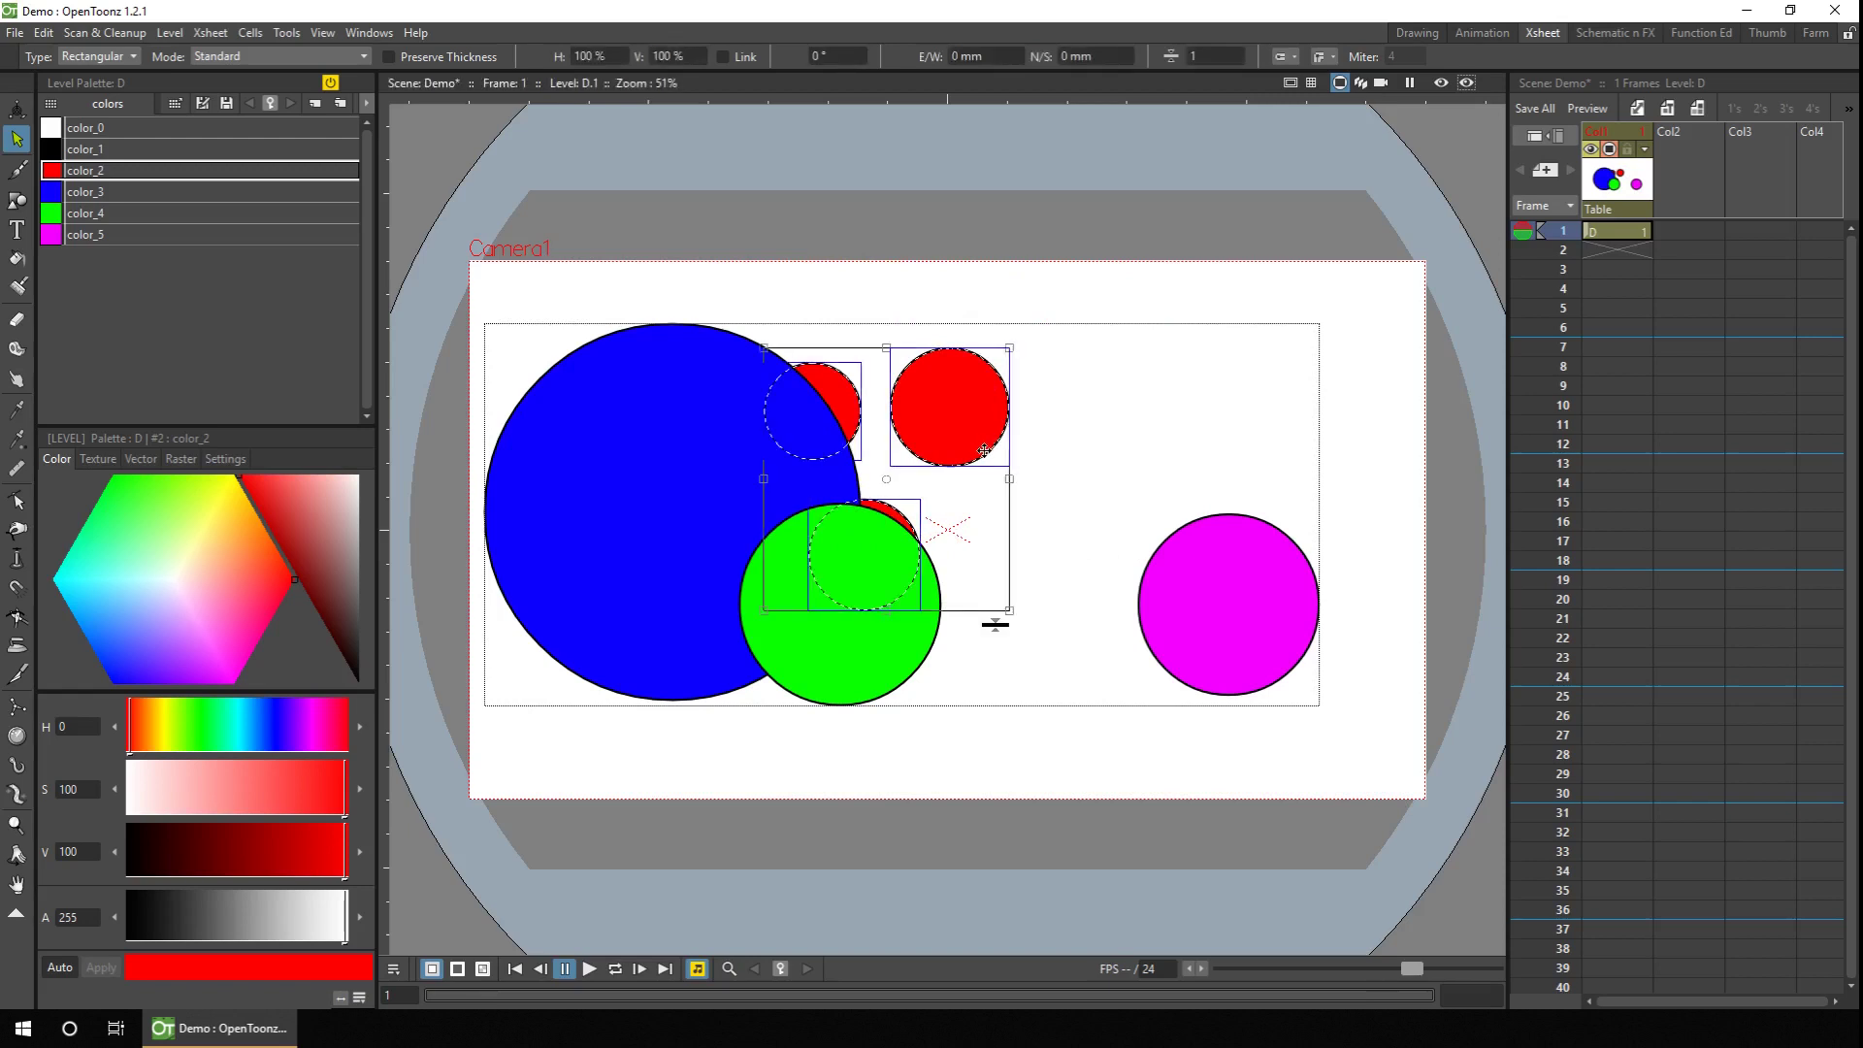
{"action": "right_click", "coordinate": [983, 450]}
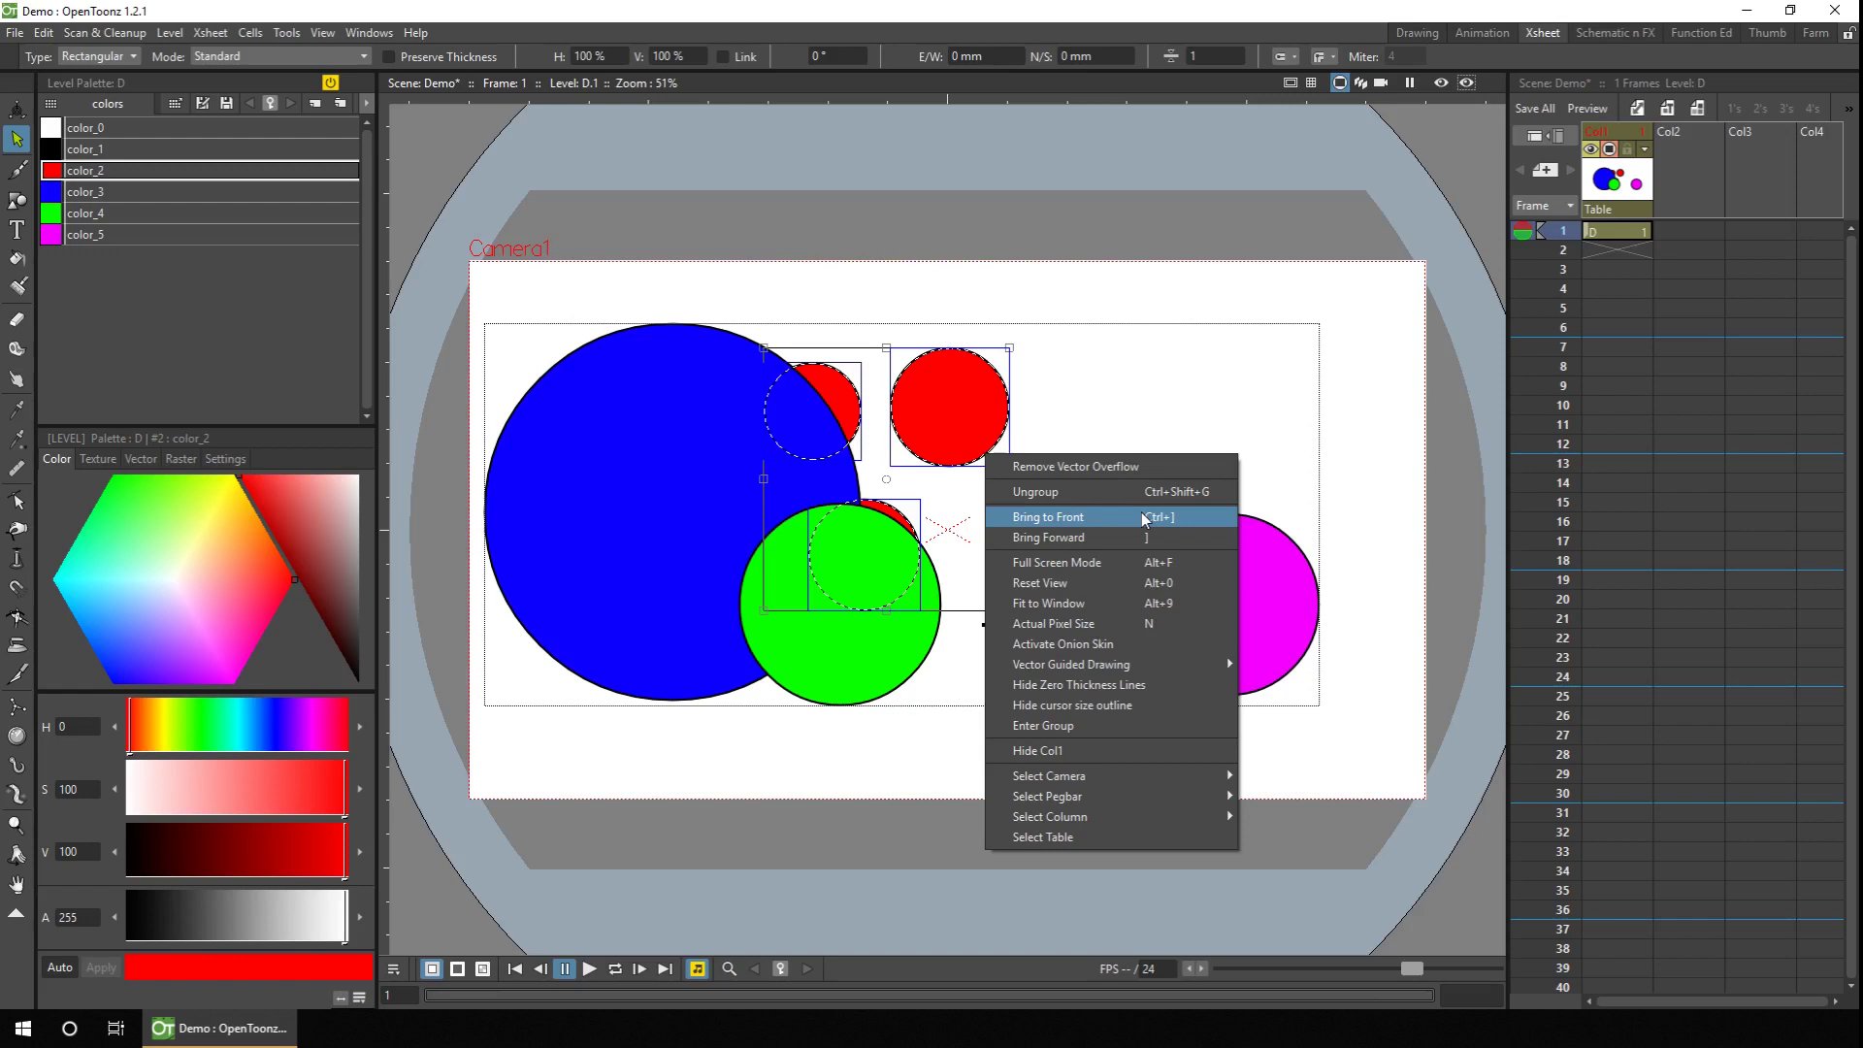
{"action": "left_click", "coordinate": [1090, 517]}
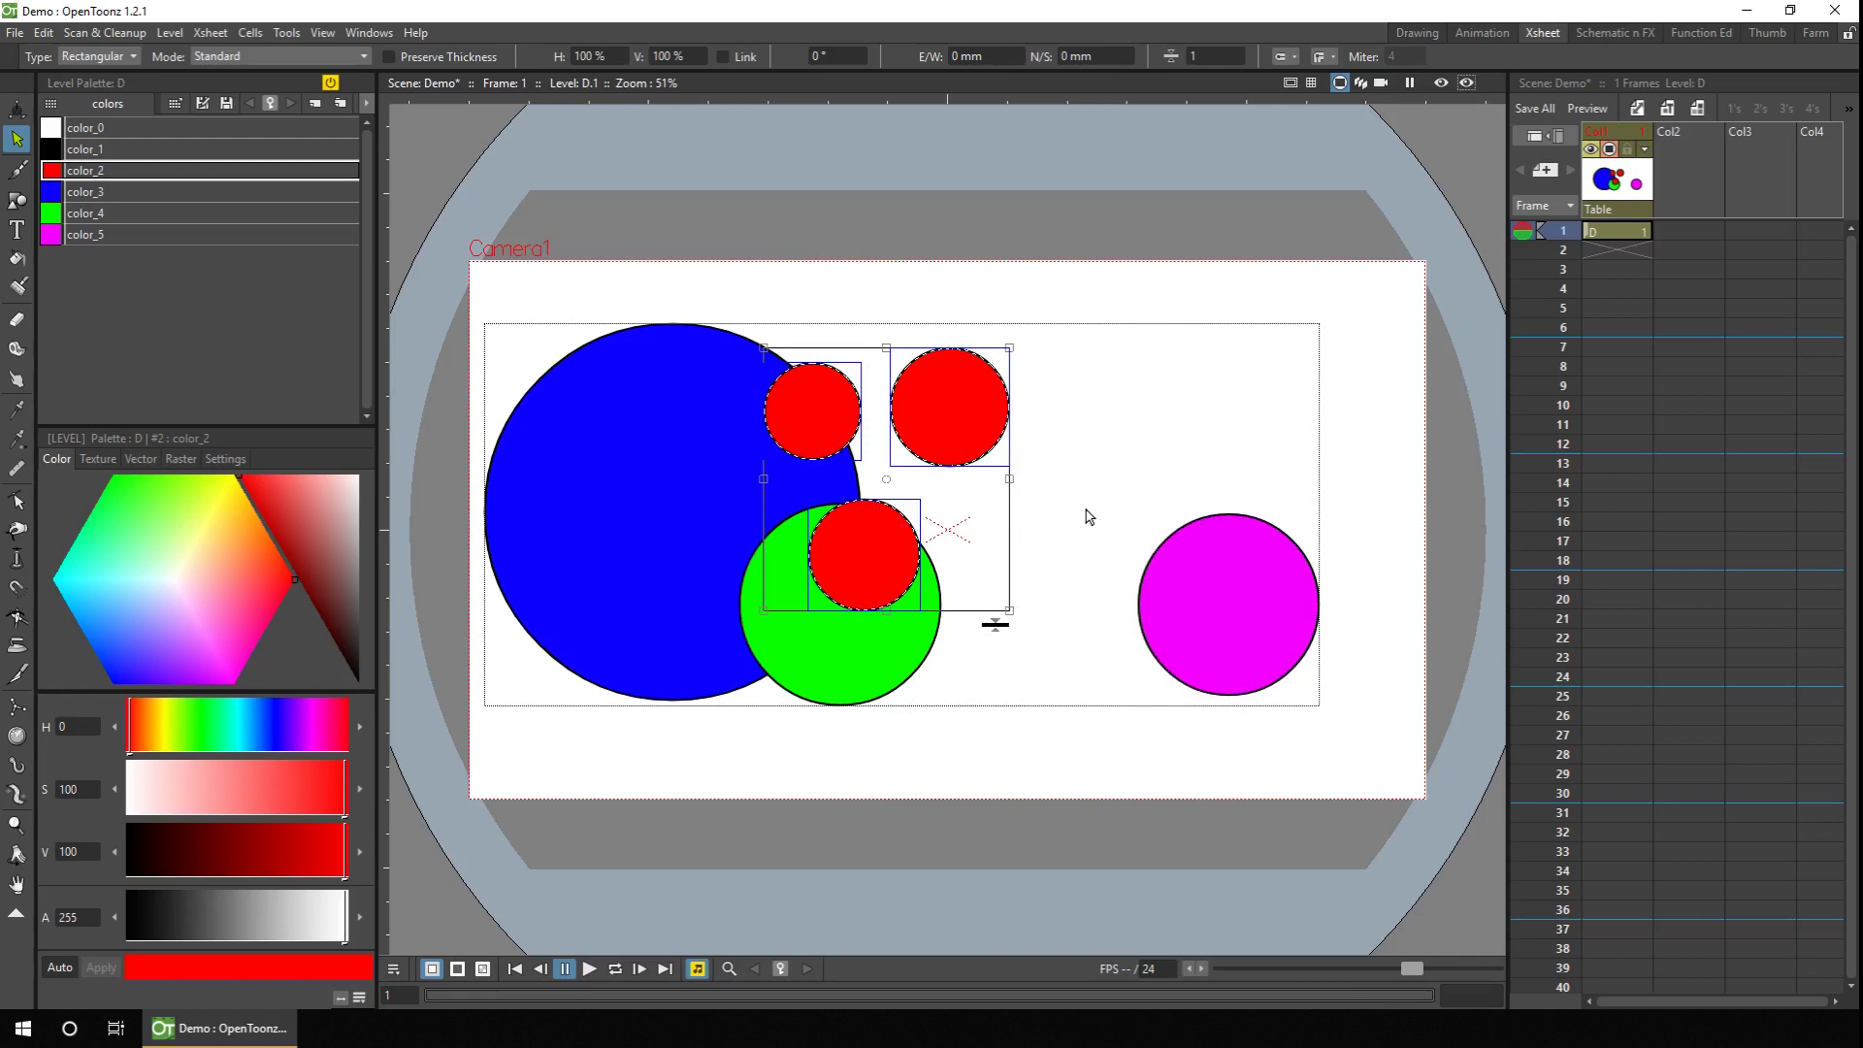
{"action": "left_click", "coordinate": [1100, 335]}
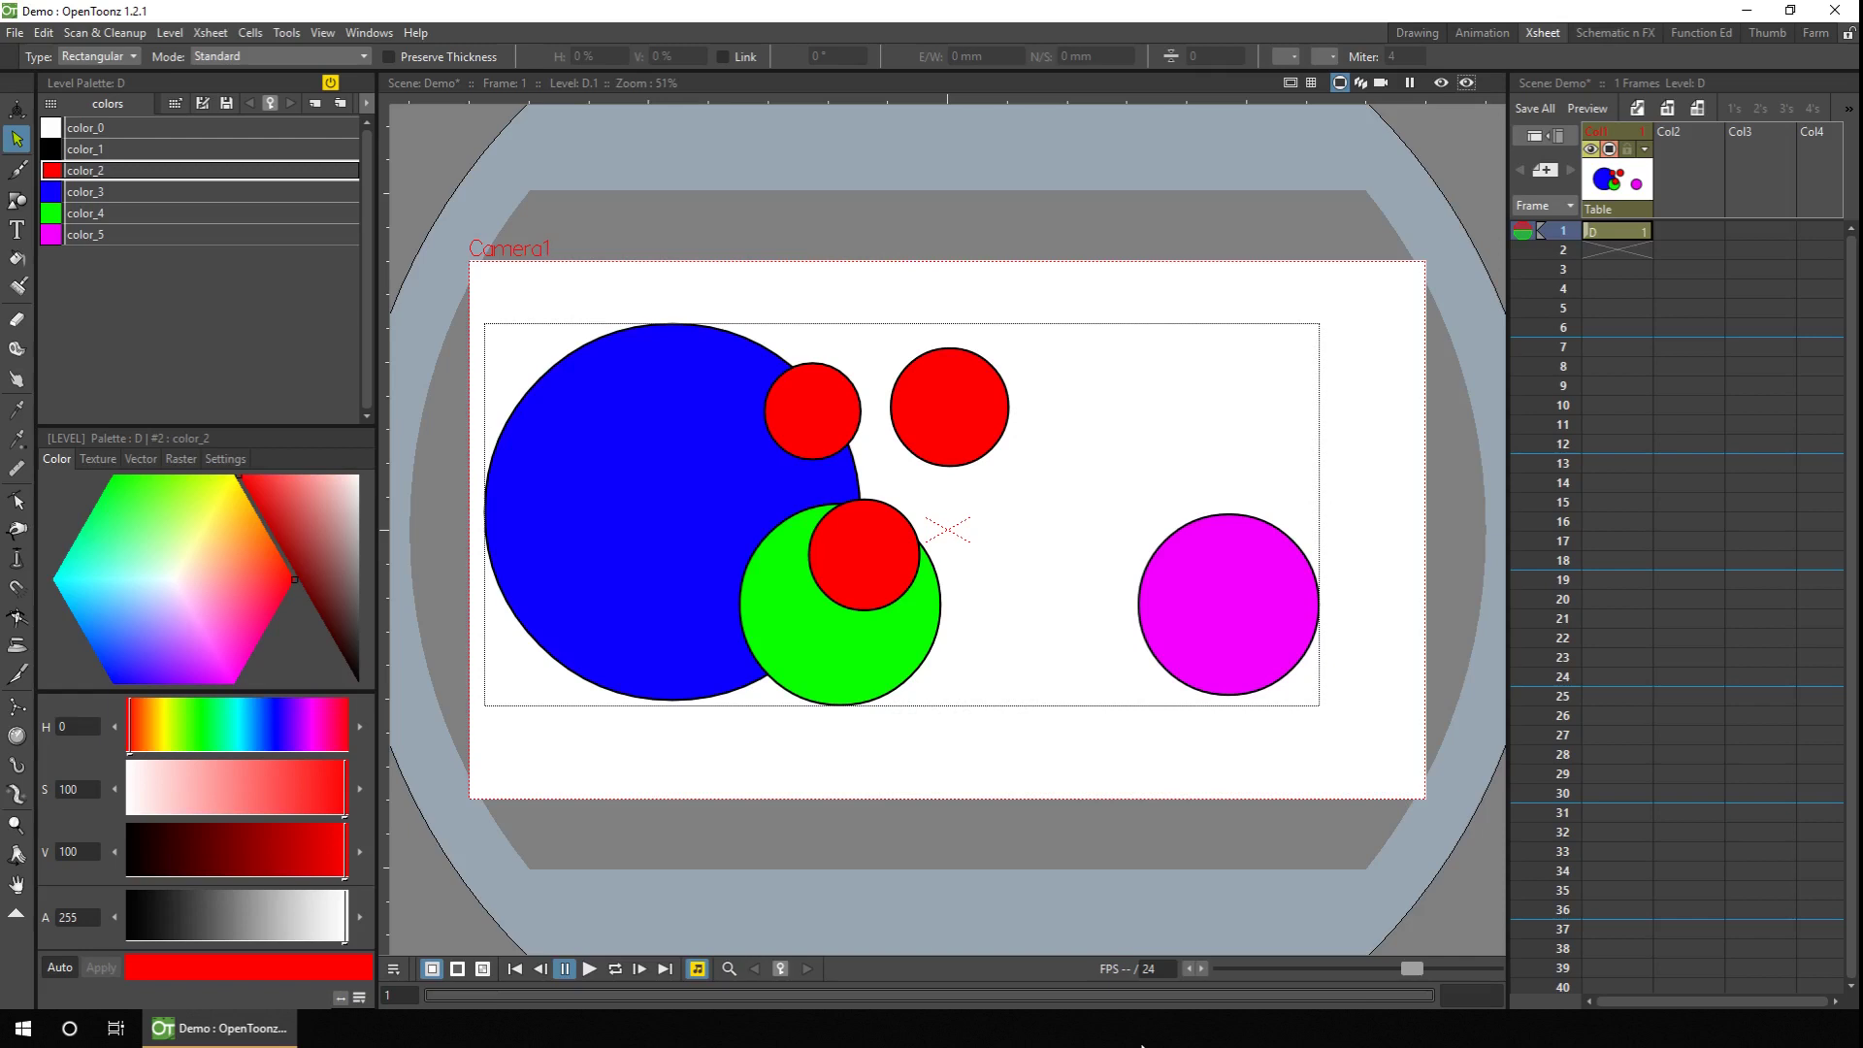
Step: Enter the group of three red circles for editing its individual shapes
{"action": "left_click", "coordinate": [1001, 418]}
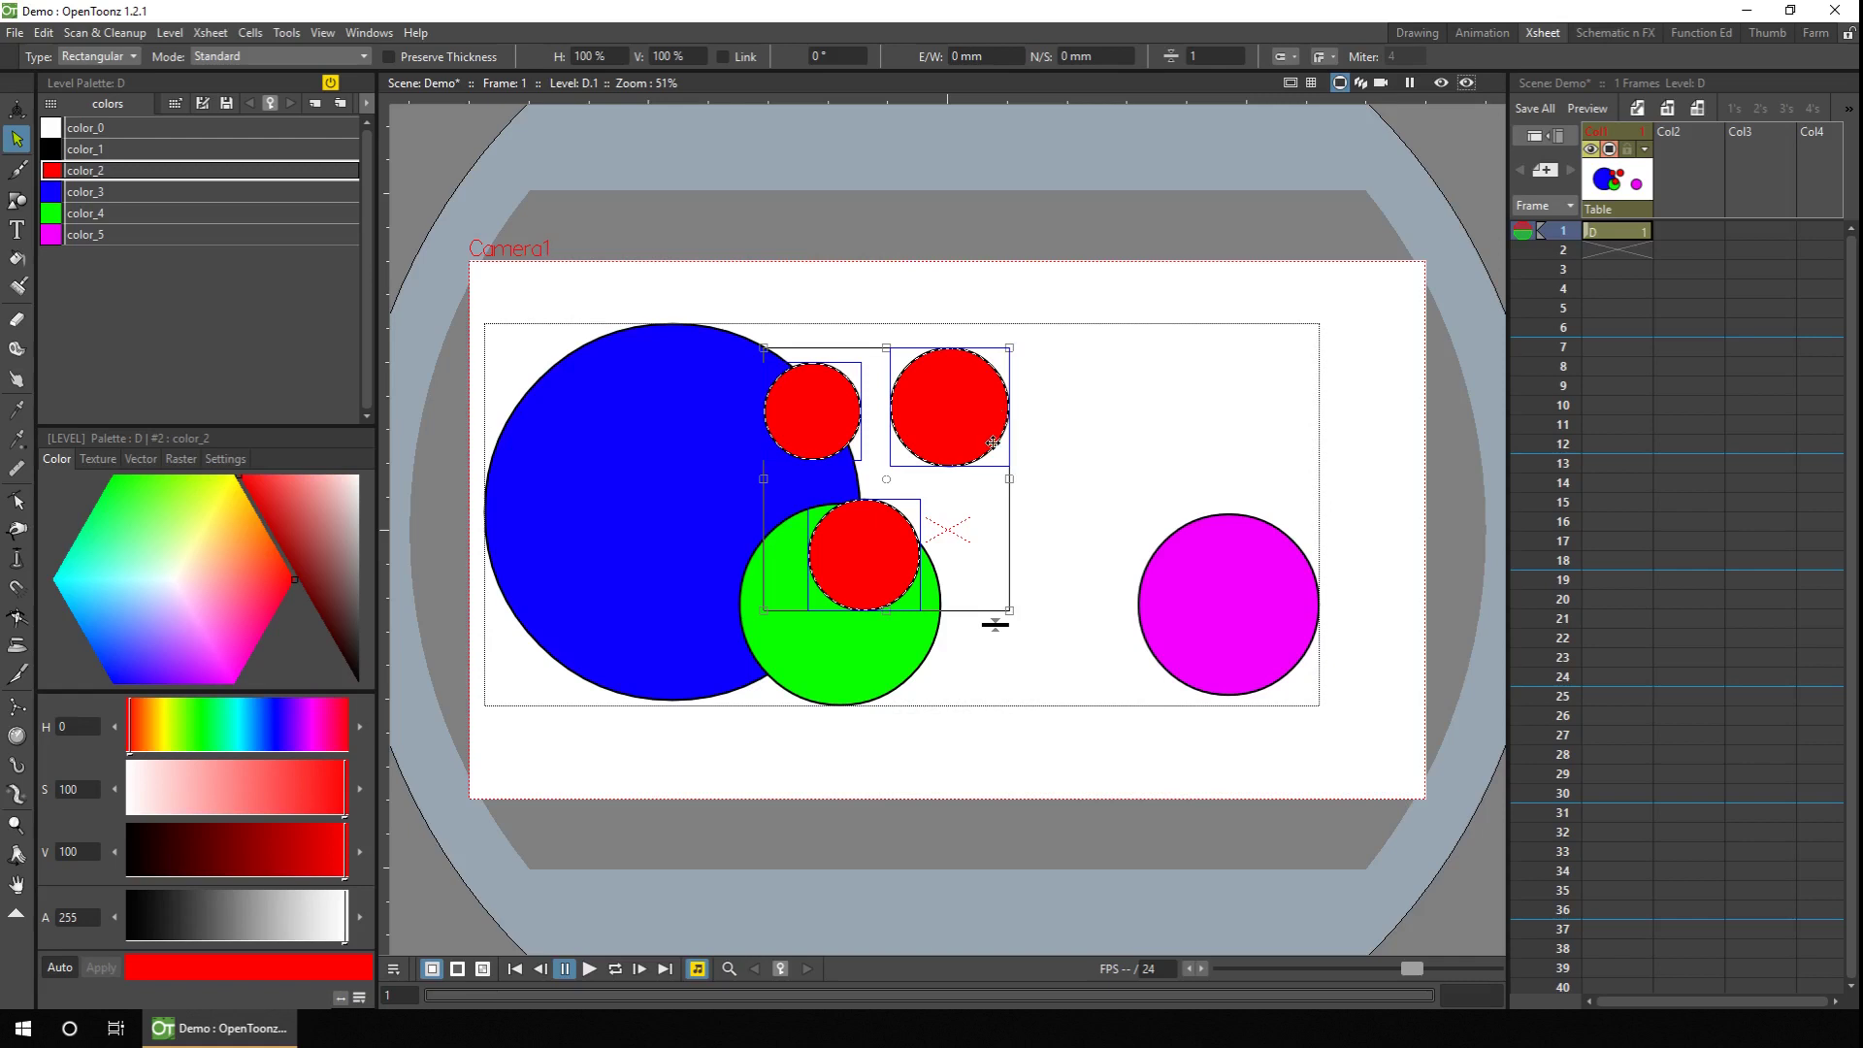
{"action": "double_click", "coordinate": [996, 441]}
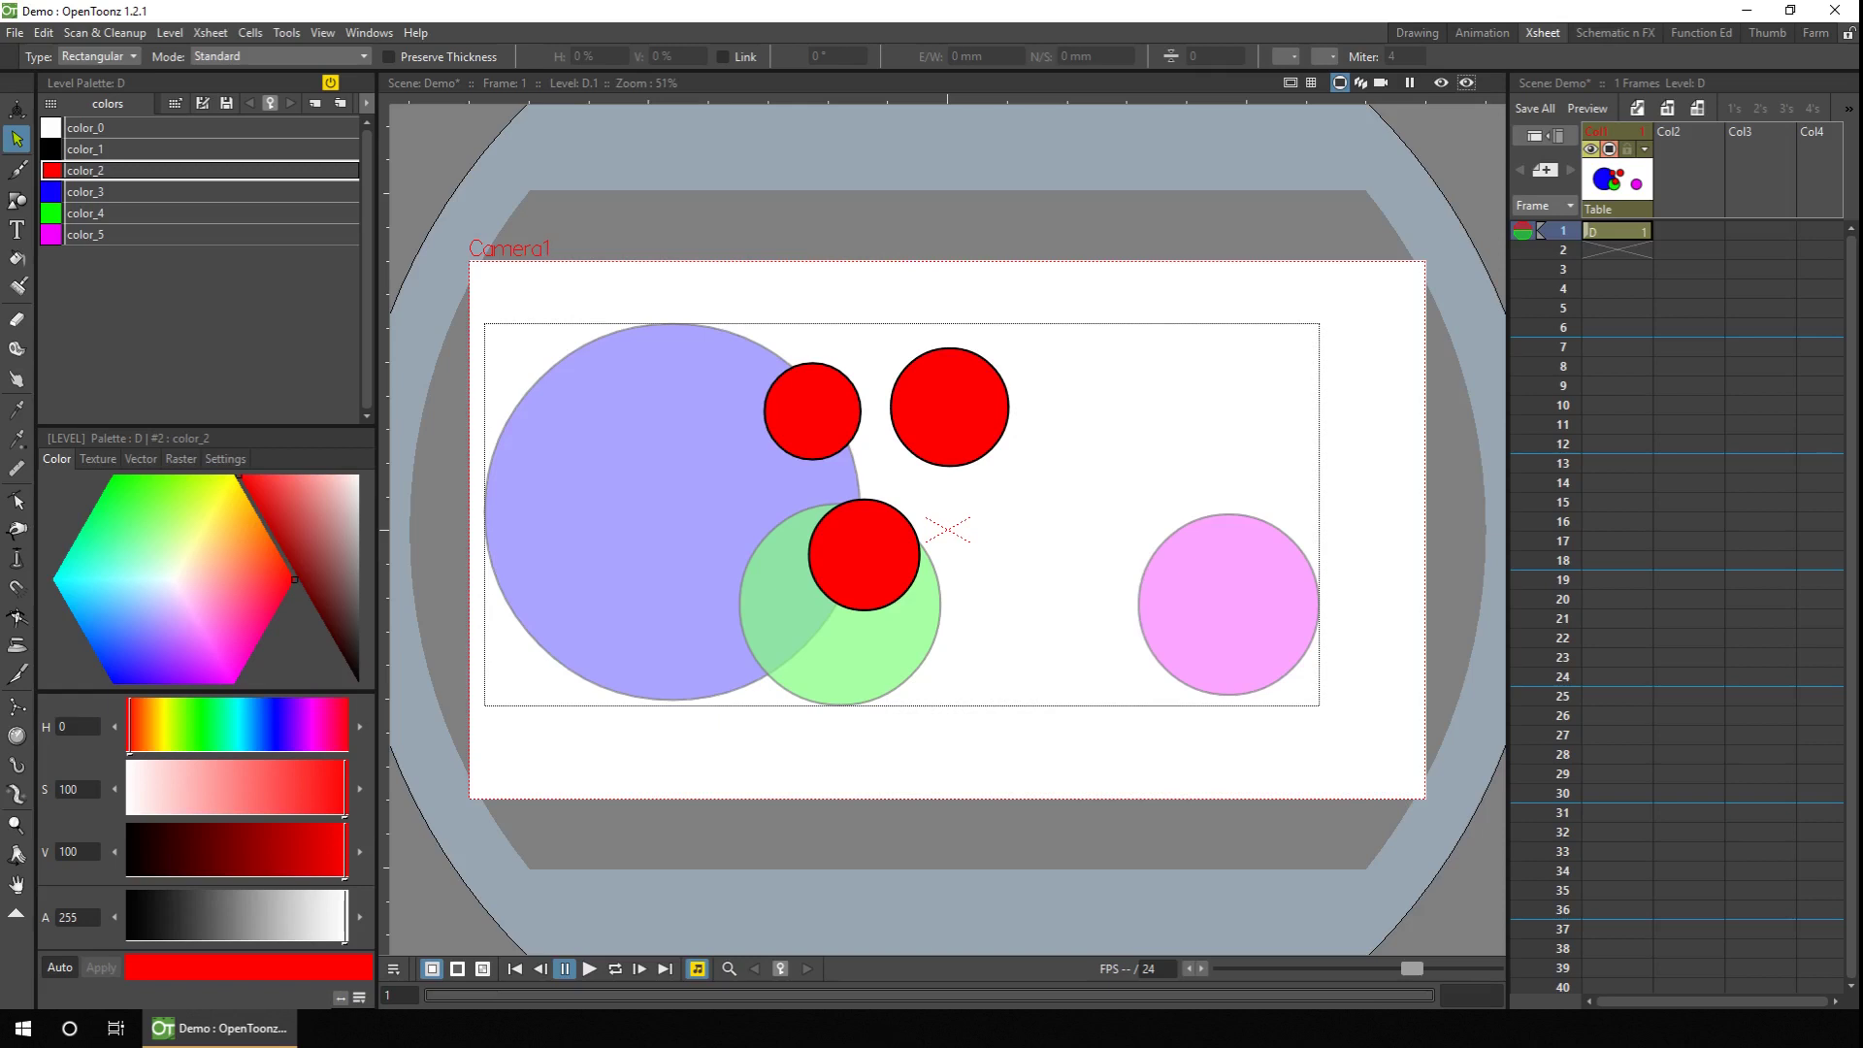
Step: Move the smallest red circle about 7 mm left and 1 mm up, and scale it to about 83% horizontally and 79% vertically
{"action": "left_click", "coordinate": [955, 357]}
{"action": "left_click", "coordinate": [855, 427]}
{"action": "left_click", "coordinate": [907, 546]}
{"action": "left_click", "coordinate": [859, 412]}
{"action": "left_click_drag", "start_coordinate": [860, 413], "coordinate": [831, 439]}
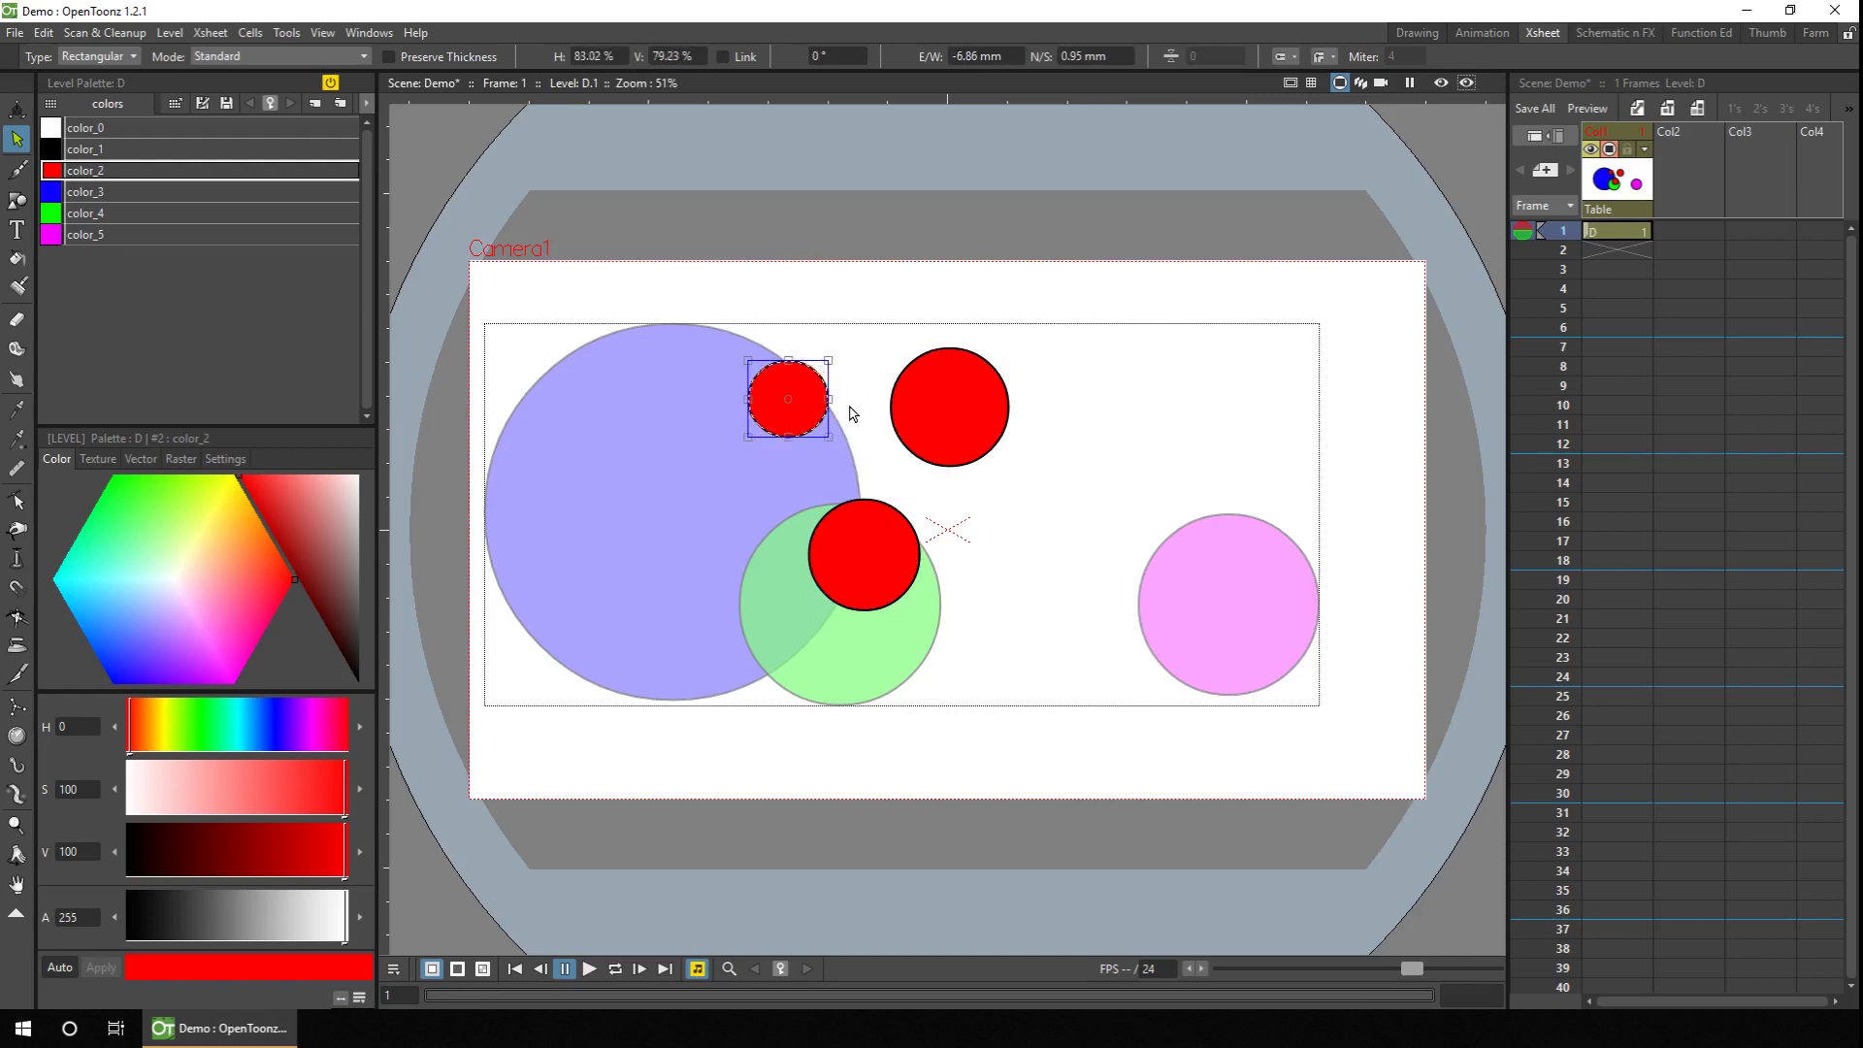
Step: Group the two upper red circles inside the red group and deselect them
{"action": "left_click_drag", "start_coordinate": [693, 293], "coordinate": [1073, 486]}
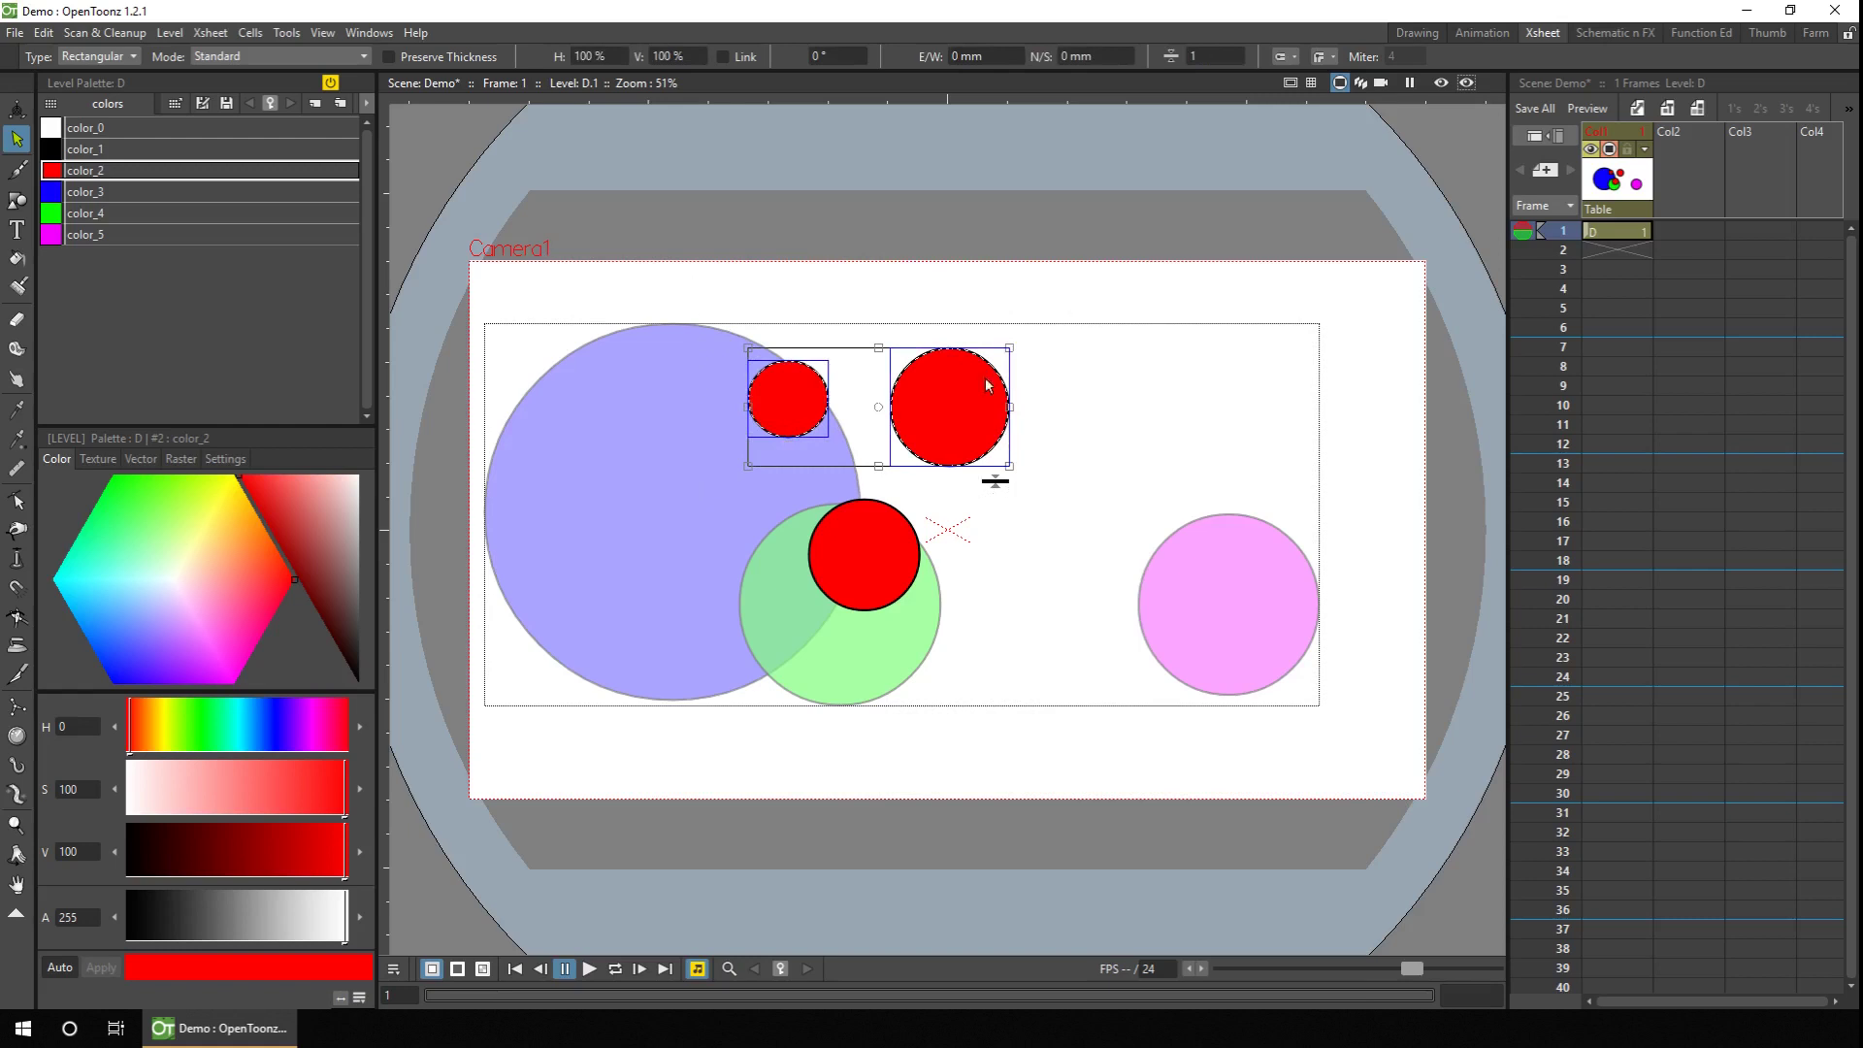
{"action": "right_click", "coordinate": [992, 444]}
{"action": "left_click", "coordinate": [1039, 477]}
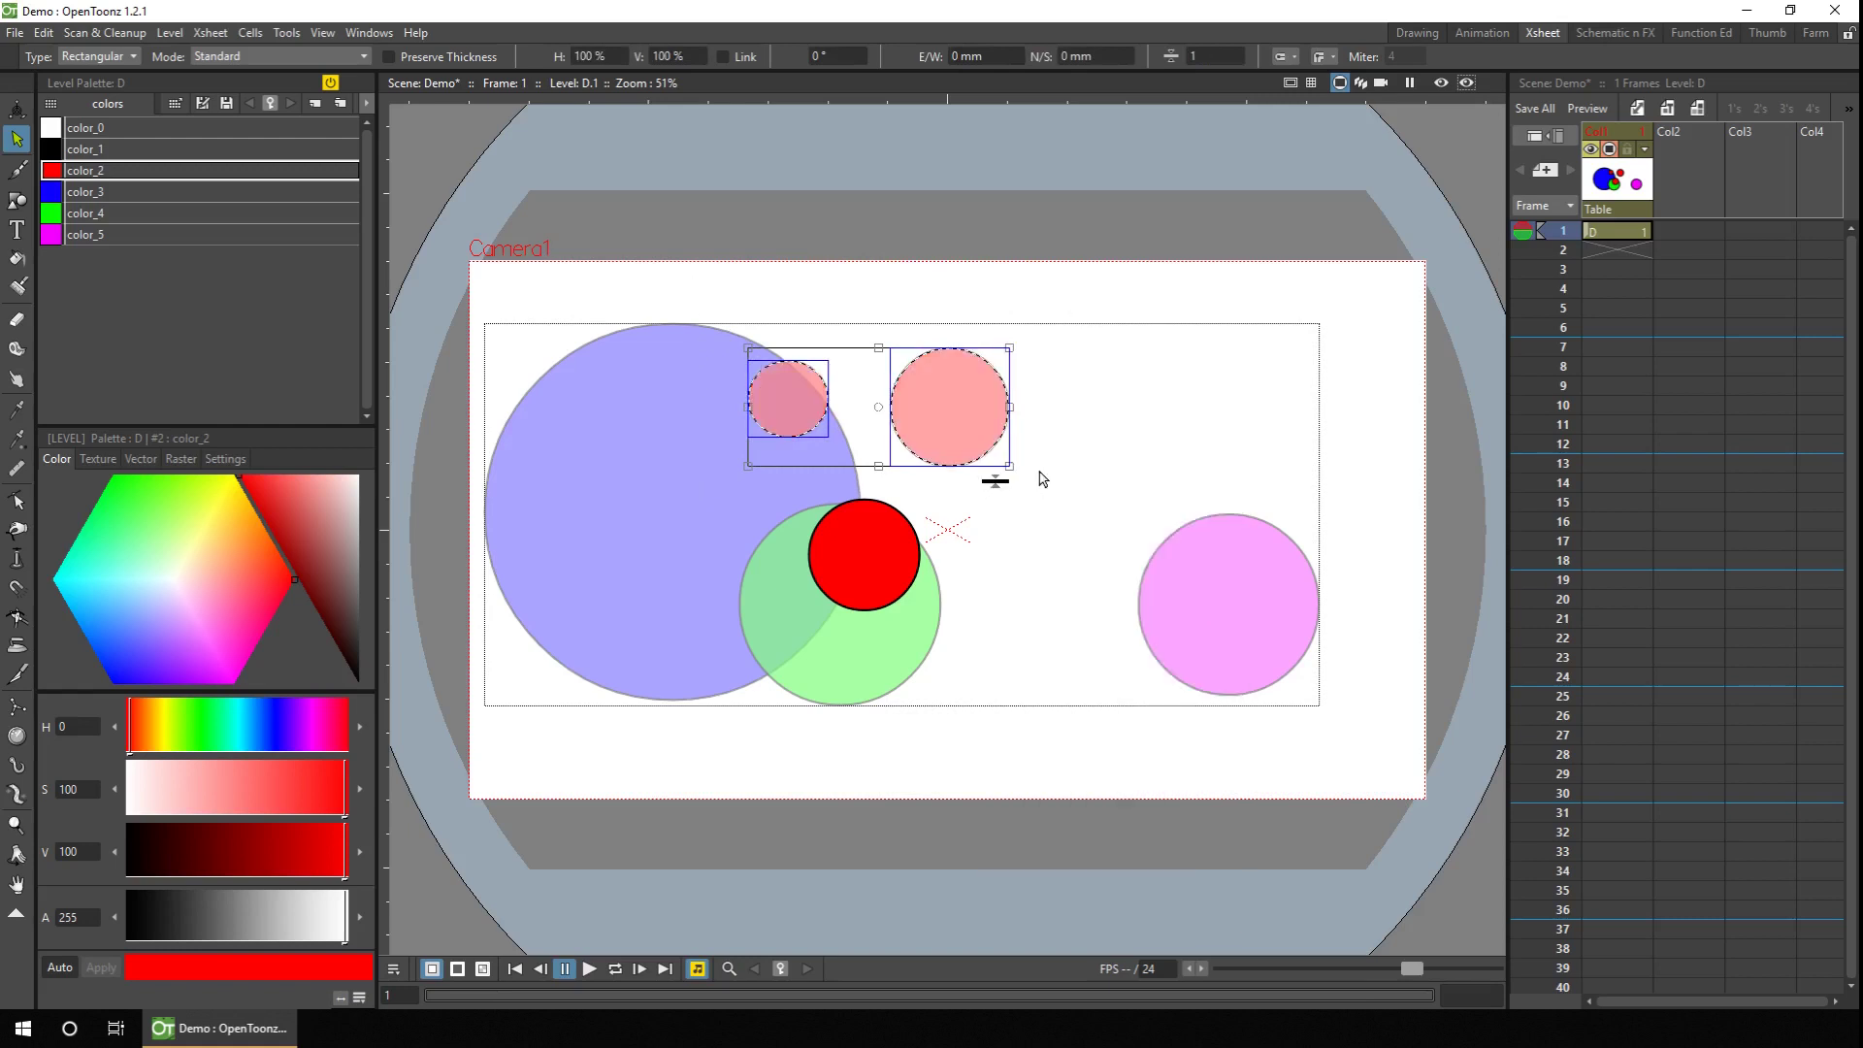
{"action": "left_click", "coordinate": [1077, 408]}
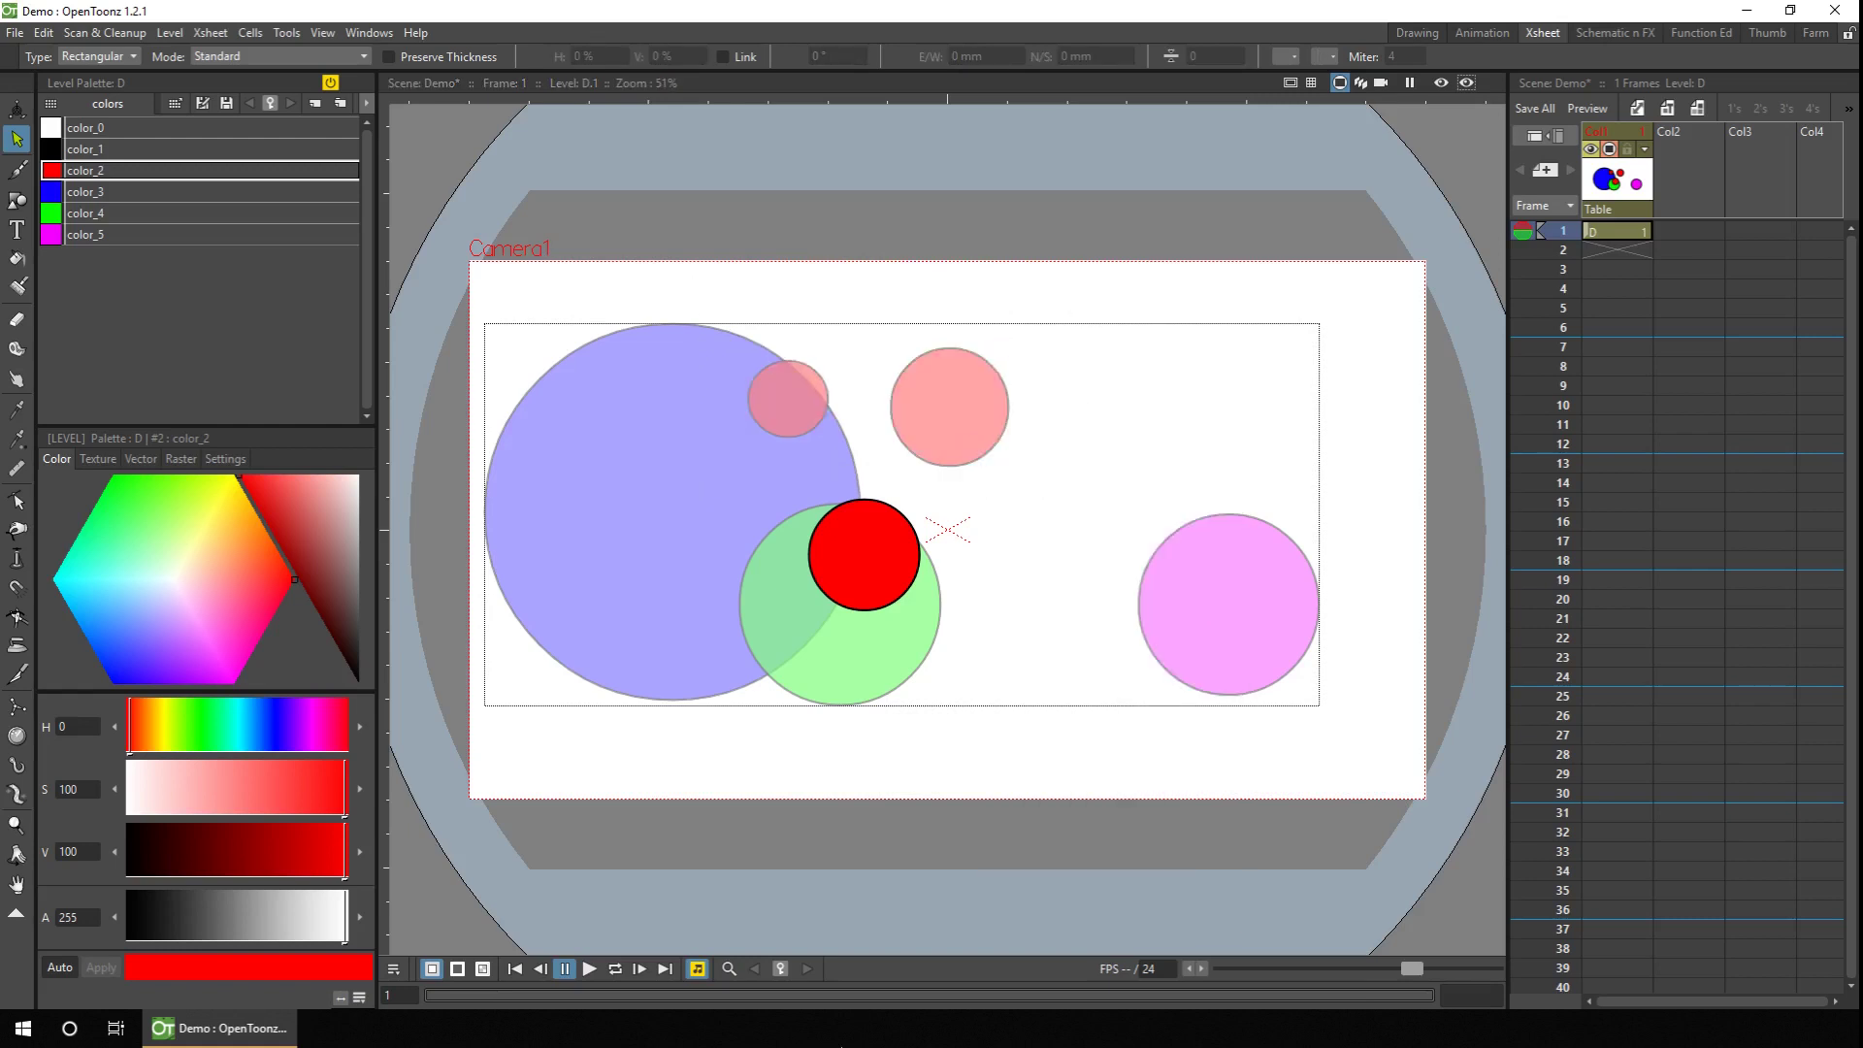
Step: Nudge the lower red circle slightly up and left, and enter the group of the two upper red circles to select both
{"action": "left_click", "coordinate": [900, 516]}
{"action": "left_click_drag", "start_coordinate": [900, 517], "coordinate": [895, 511]}
{"action": "left_click", "coordinate": [958, 472]}
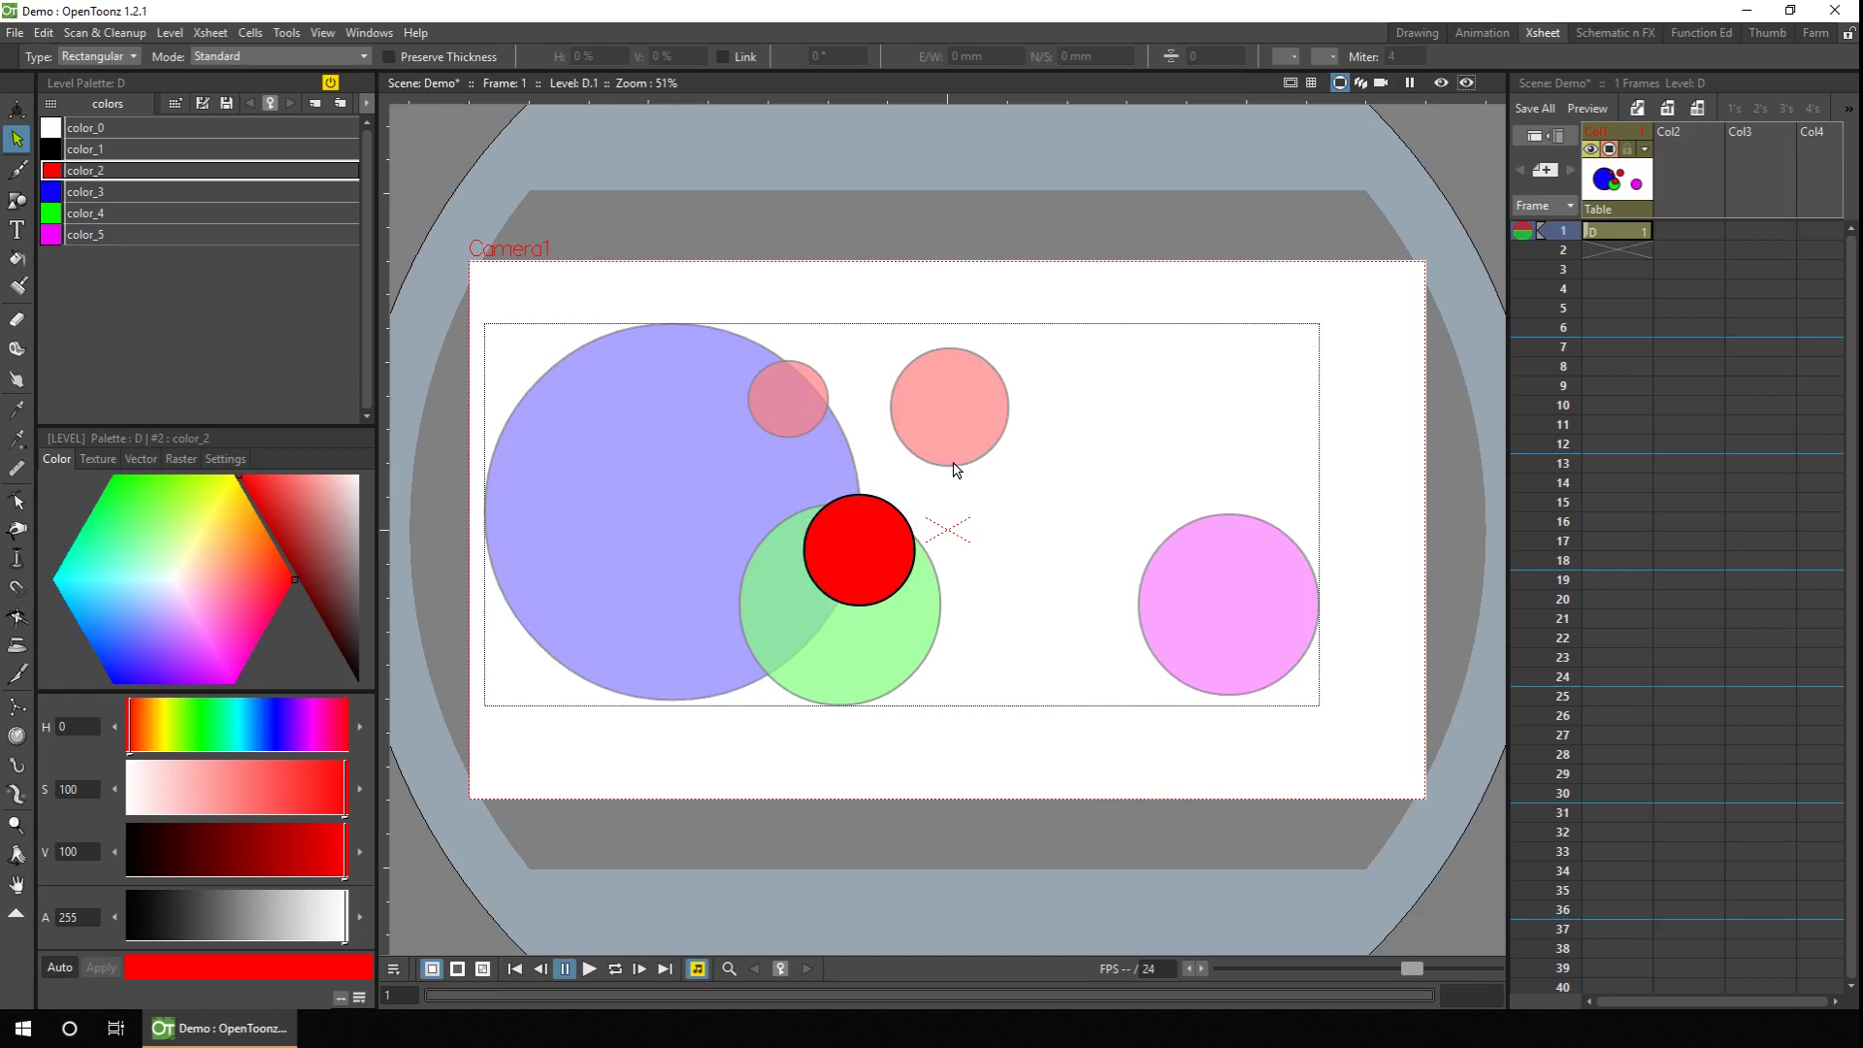
{"action": "left_click", "coordinate": [956, 471]}
{"action": "left_click", "coordinate": [840, 398], "text": "shift"}
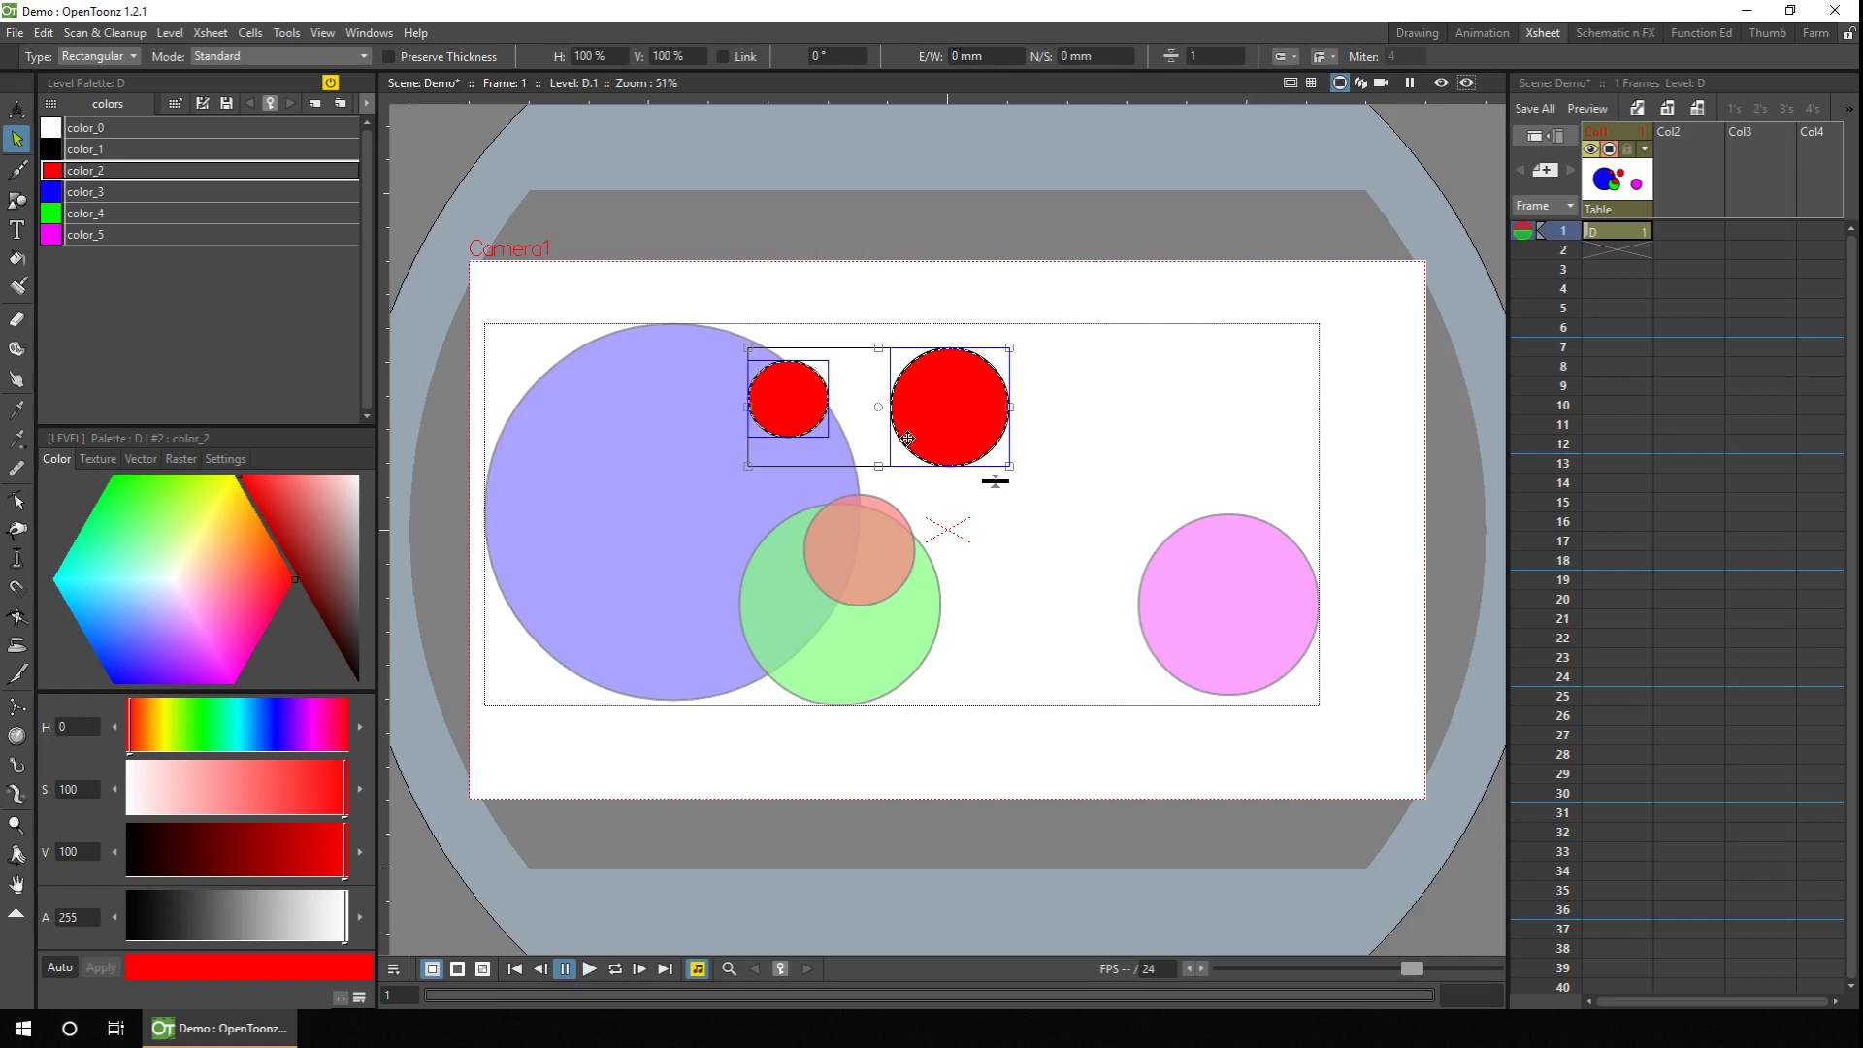
{"action": "left_click", "coordinate": [1142, 298]}
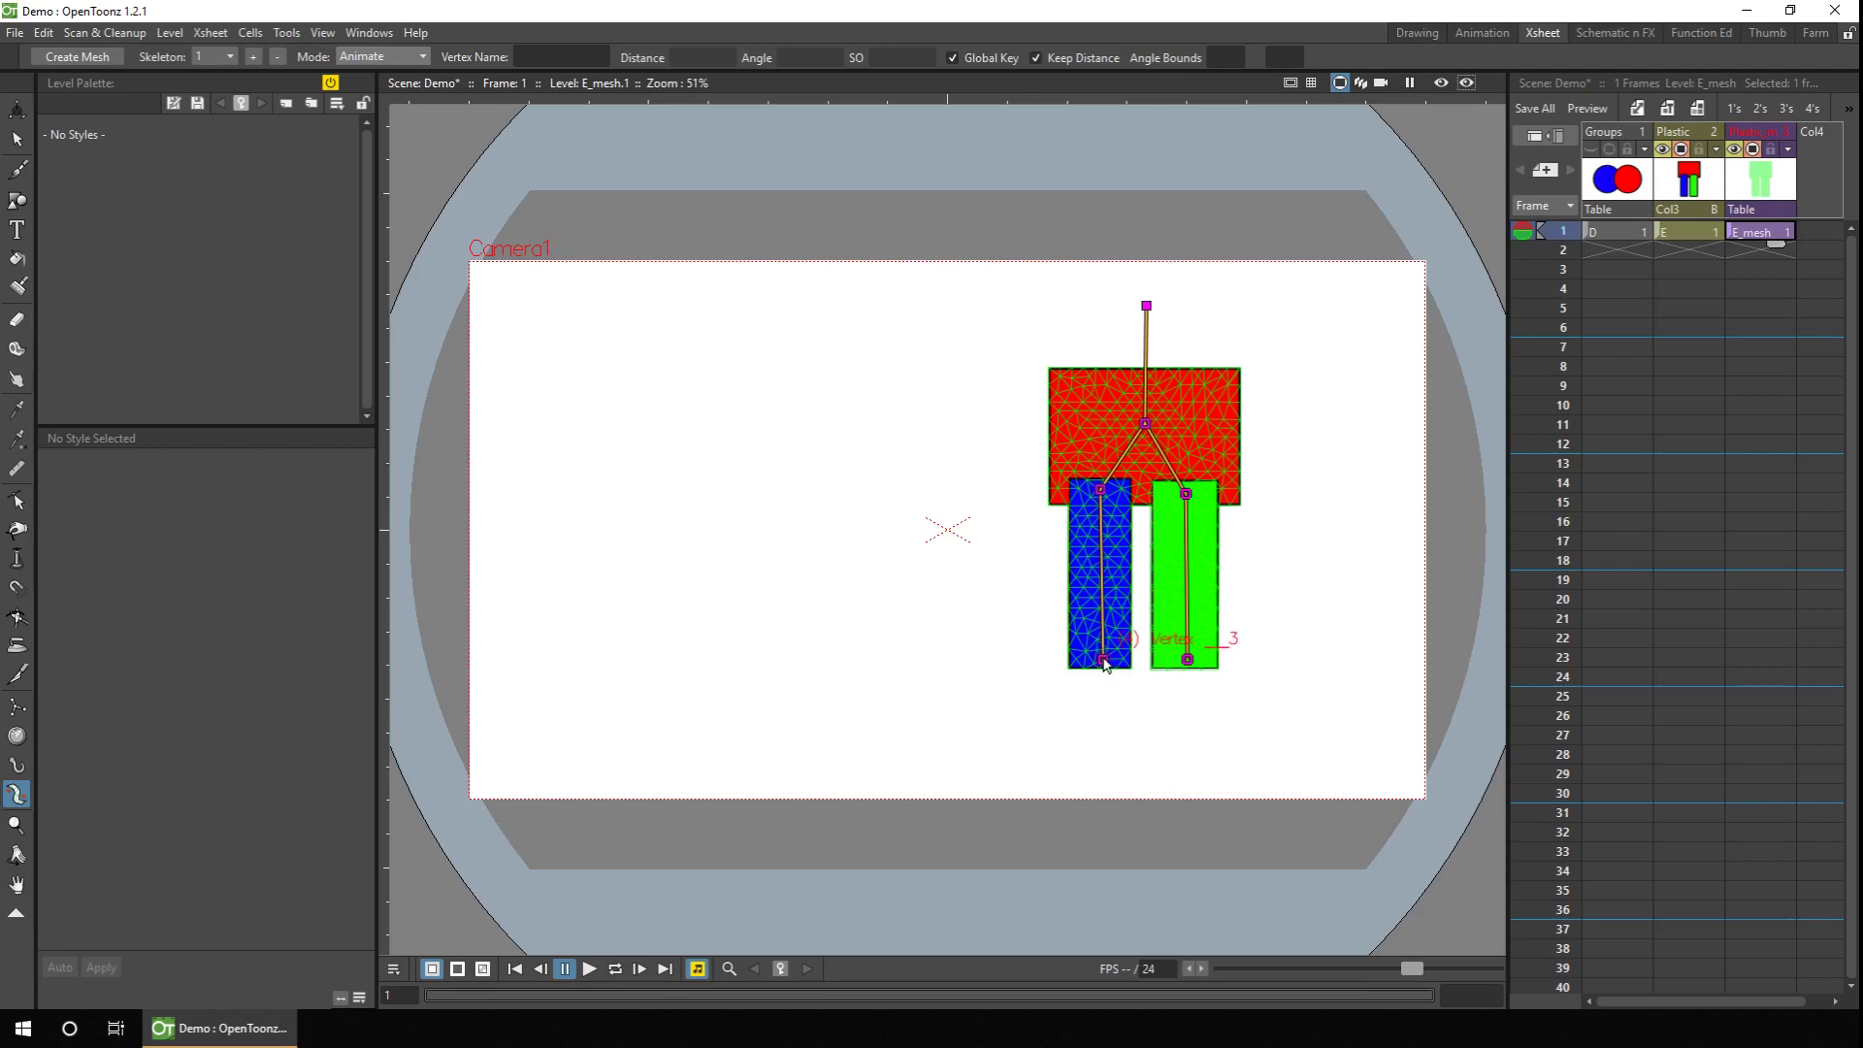
Step: Swing the blue leg's lower skeleton vertex across the green leg to about 53° and undo the bend
{"action": "left_click_drag", "start_coordinate": [1104, 661], "coordinate": [1222, 635]}
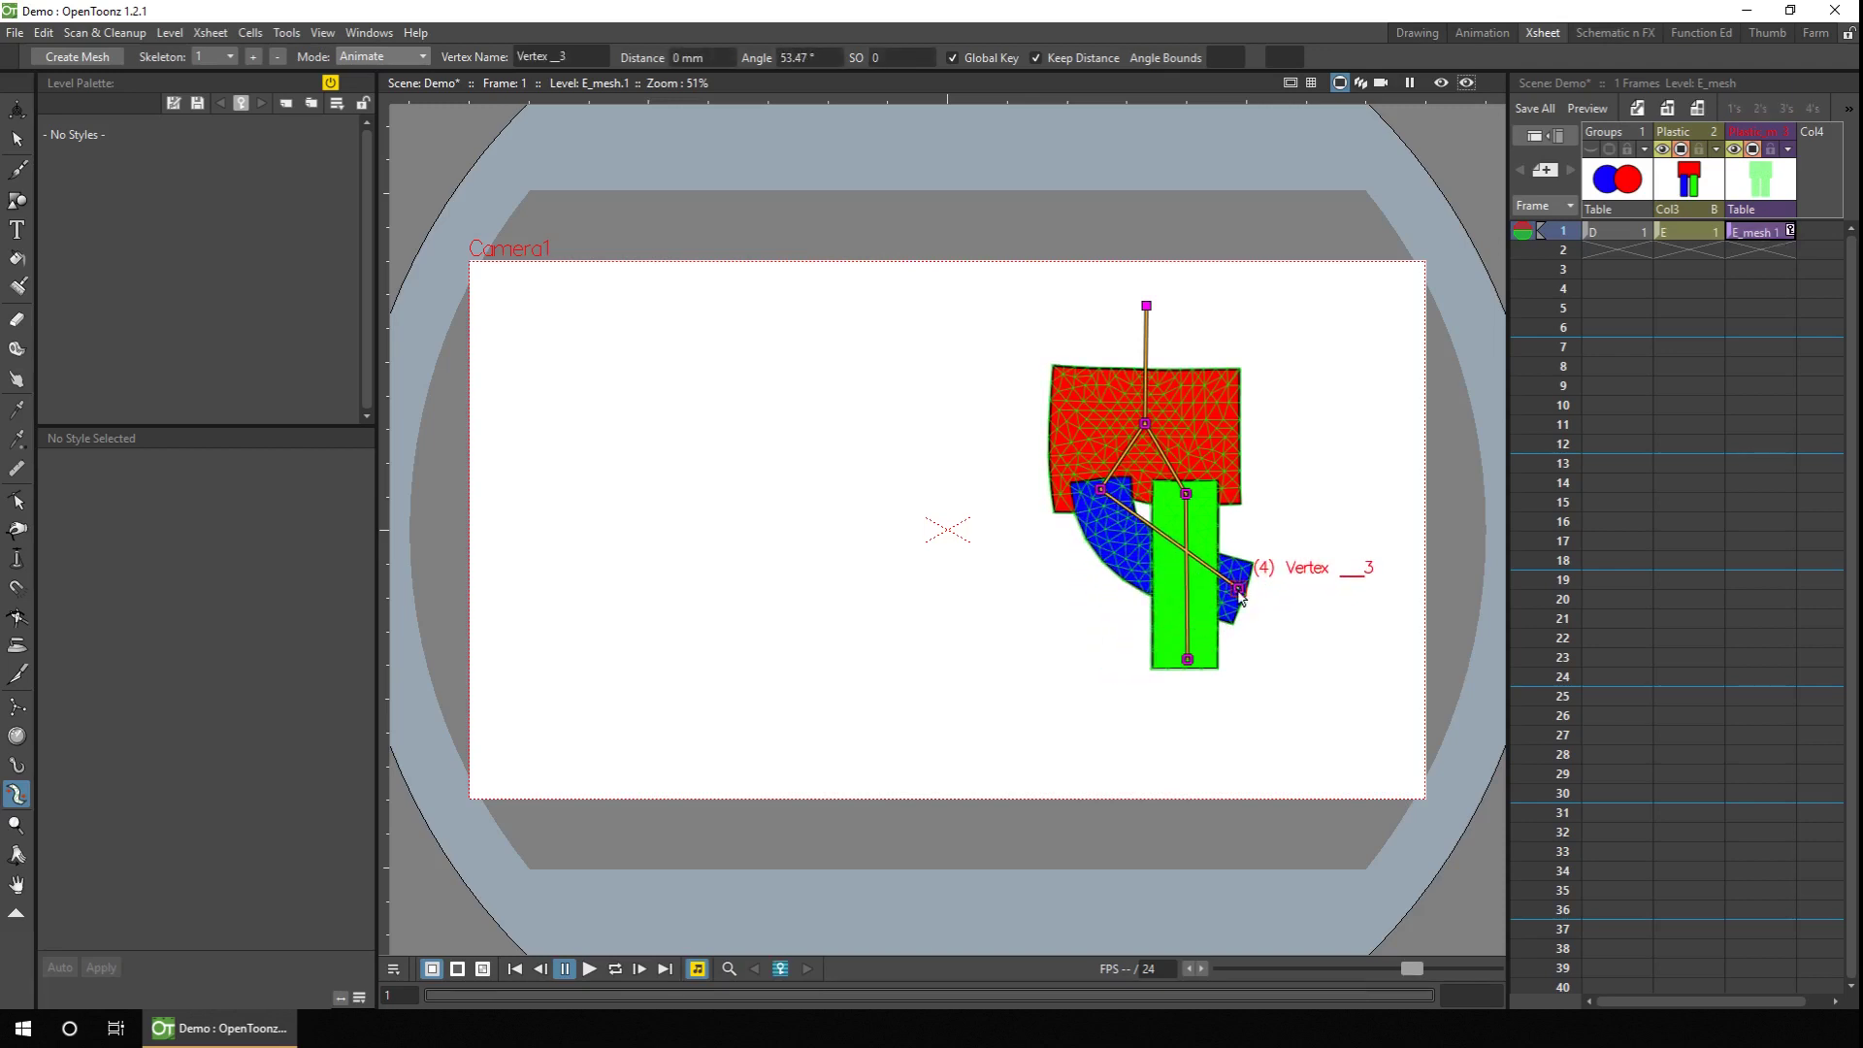
{"action": "key", "text": "ctrl+z"}
{"action": "key", "text": "ctrl+z"}
Step: Swing the green leg's lower vertex across the blue leg to about -60° and return it to about 1°
{"action": "left_click", "coordinate": [1188, 660]}
{"action": "left_click_drag", "start_coordinate": [1187, 660], "coordinate": [1040, 586]}
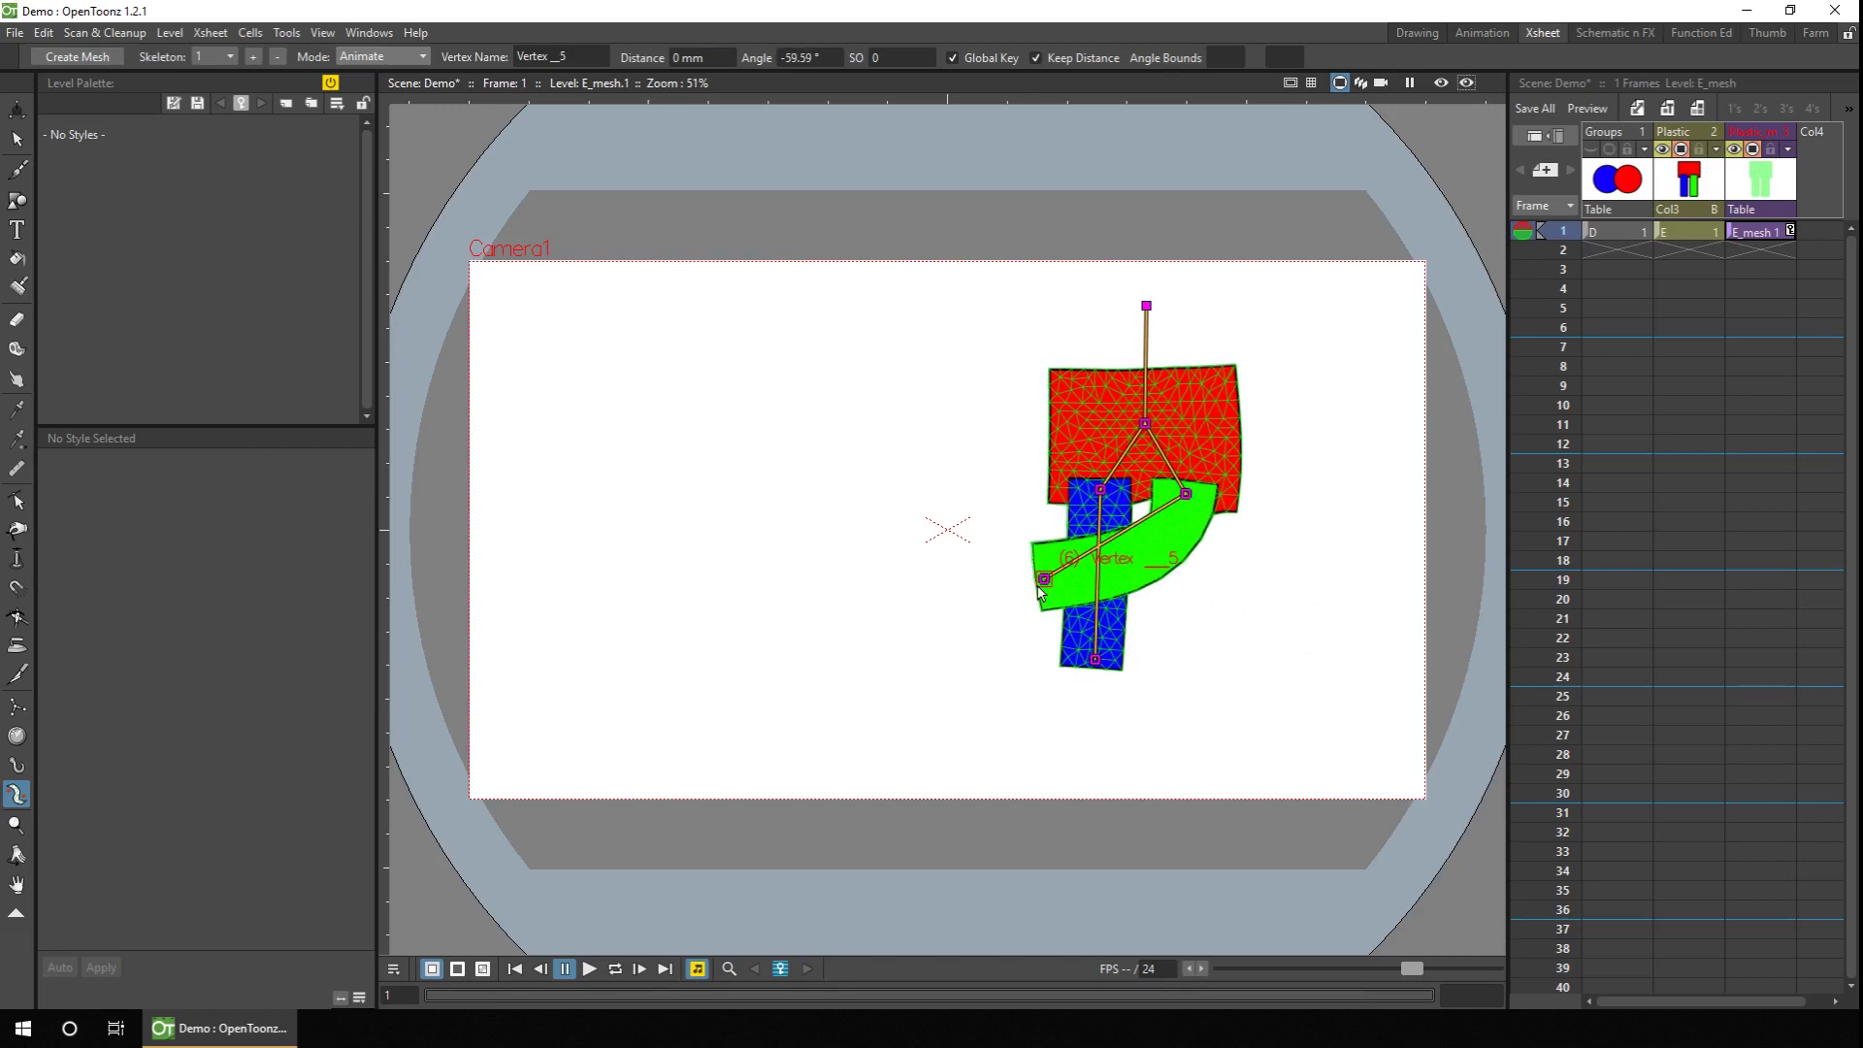
{"action": "left_click_drag", "start_coordinate": [1041, 589], "coordinate": [1183, 656]}
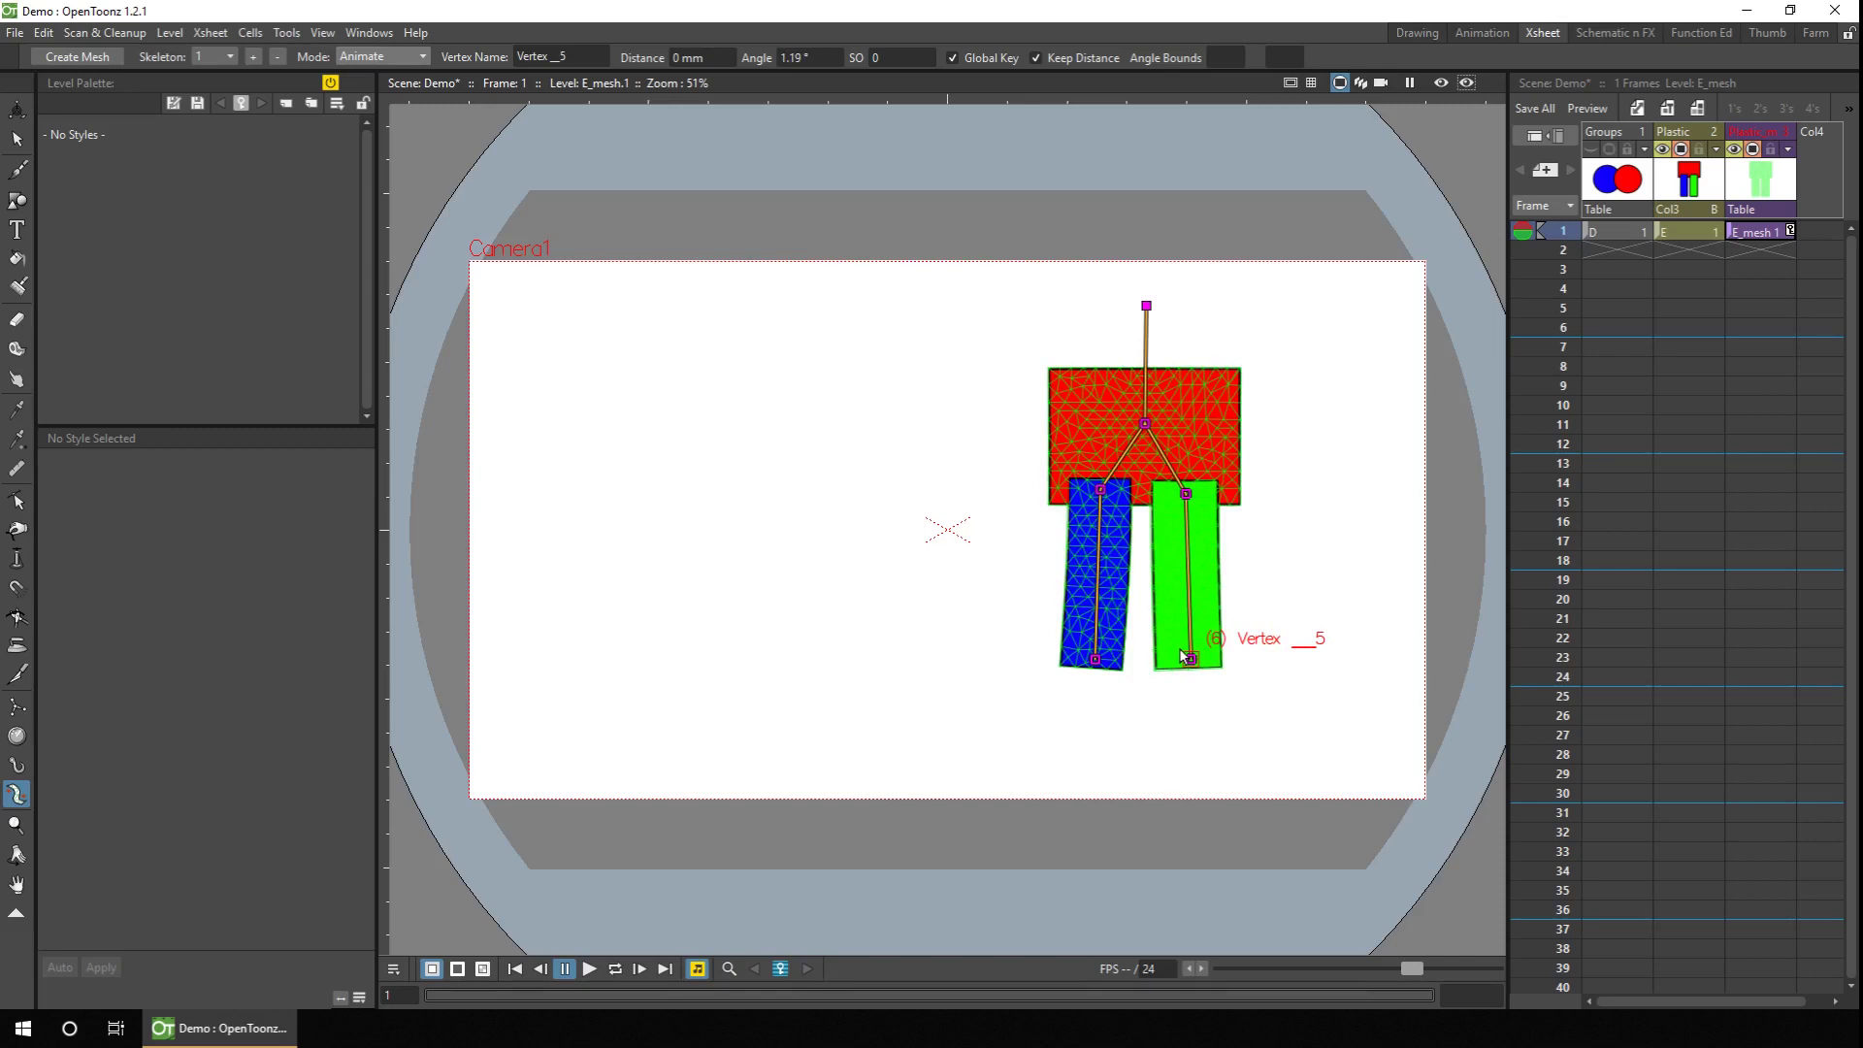
Step: Swing the blue leg's lower vertex across the green leg to an angle of about 44°
{"action": "left_click", "coordinate": [881, 56]}
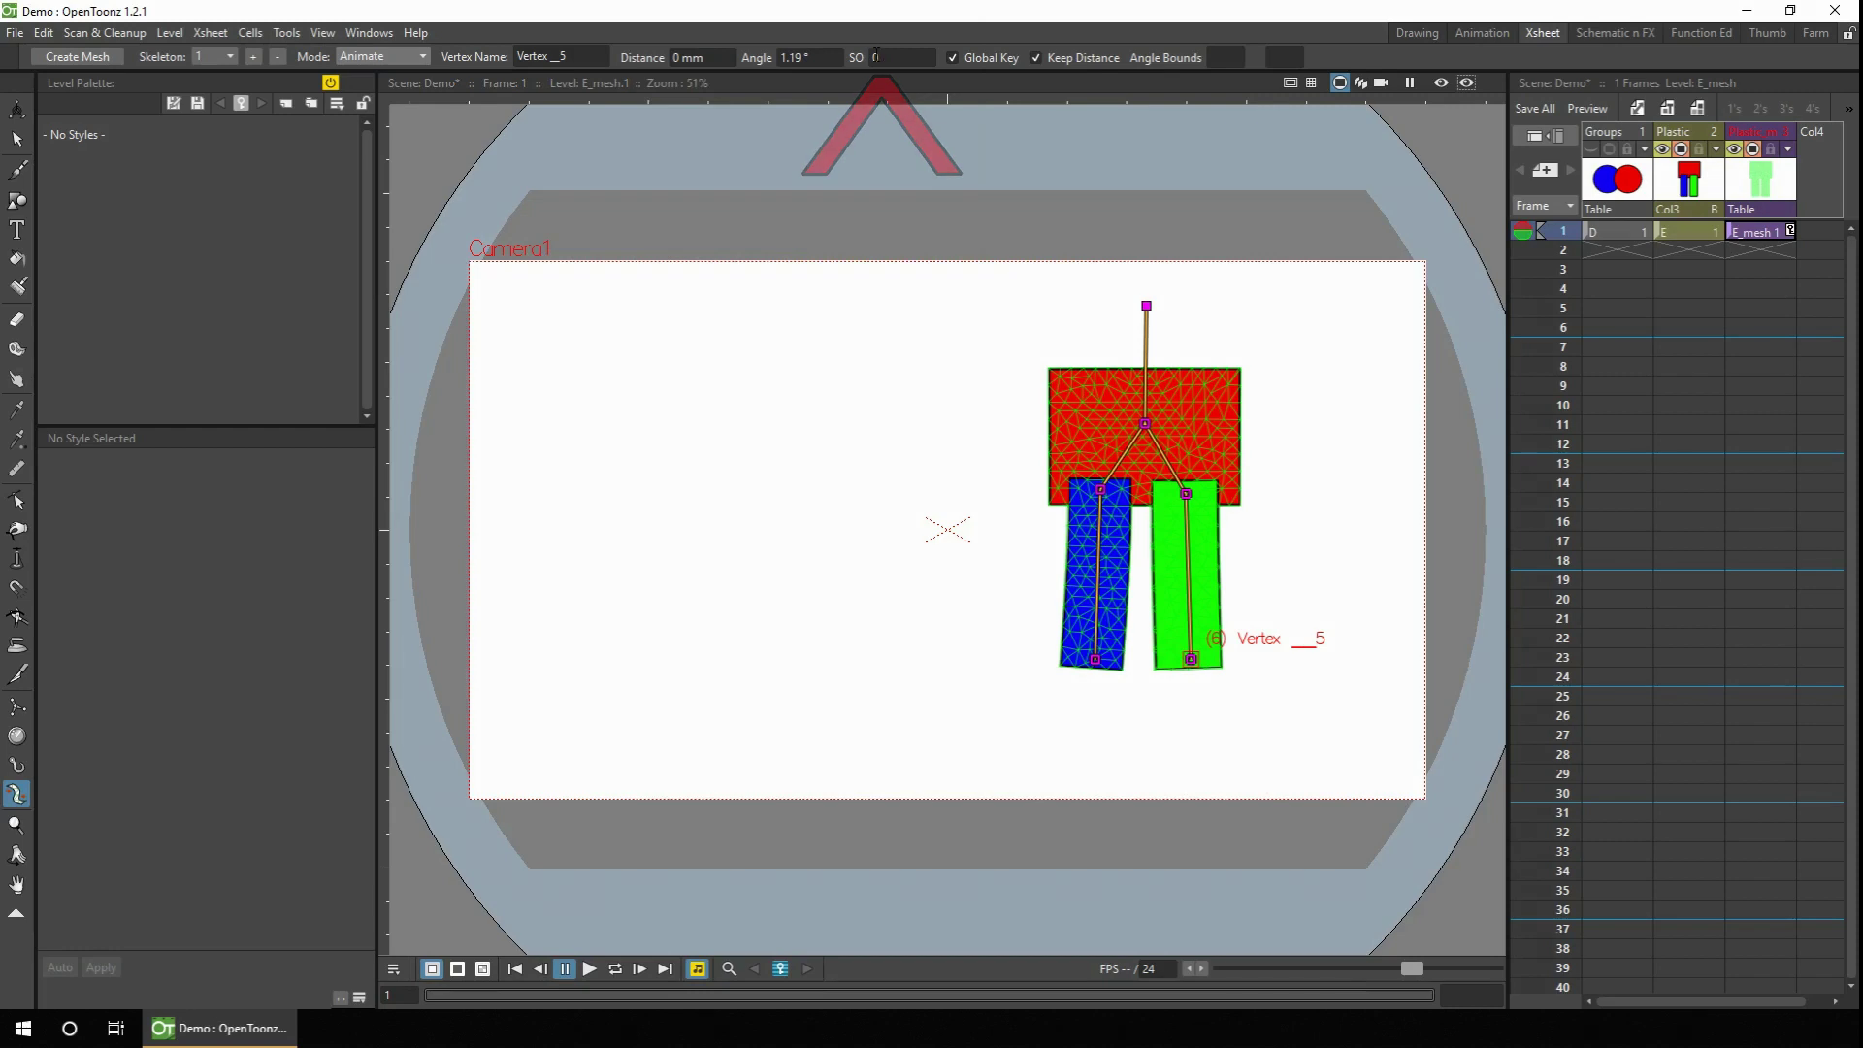
{"action": "left_click", "coordinate": [1095, 659]}
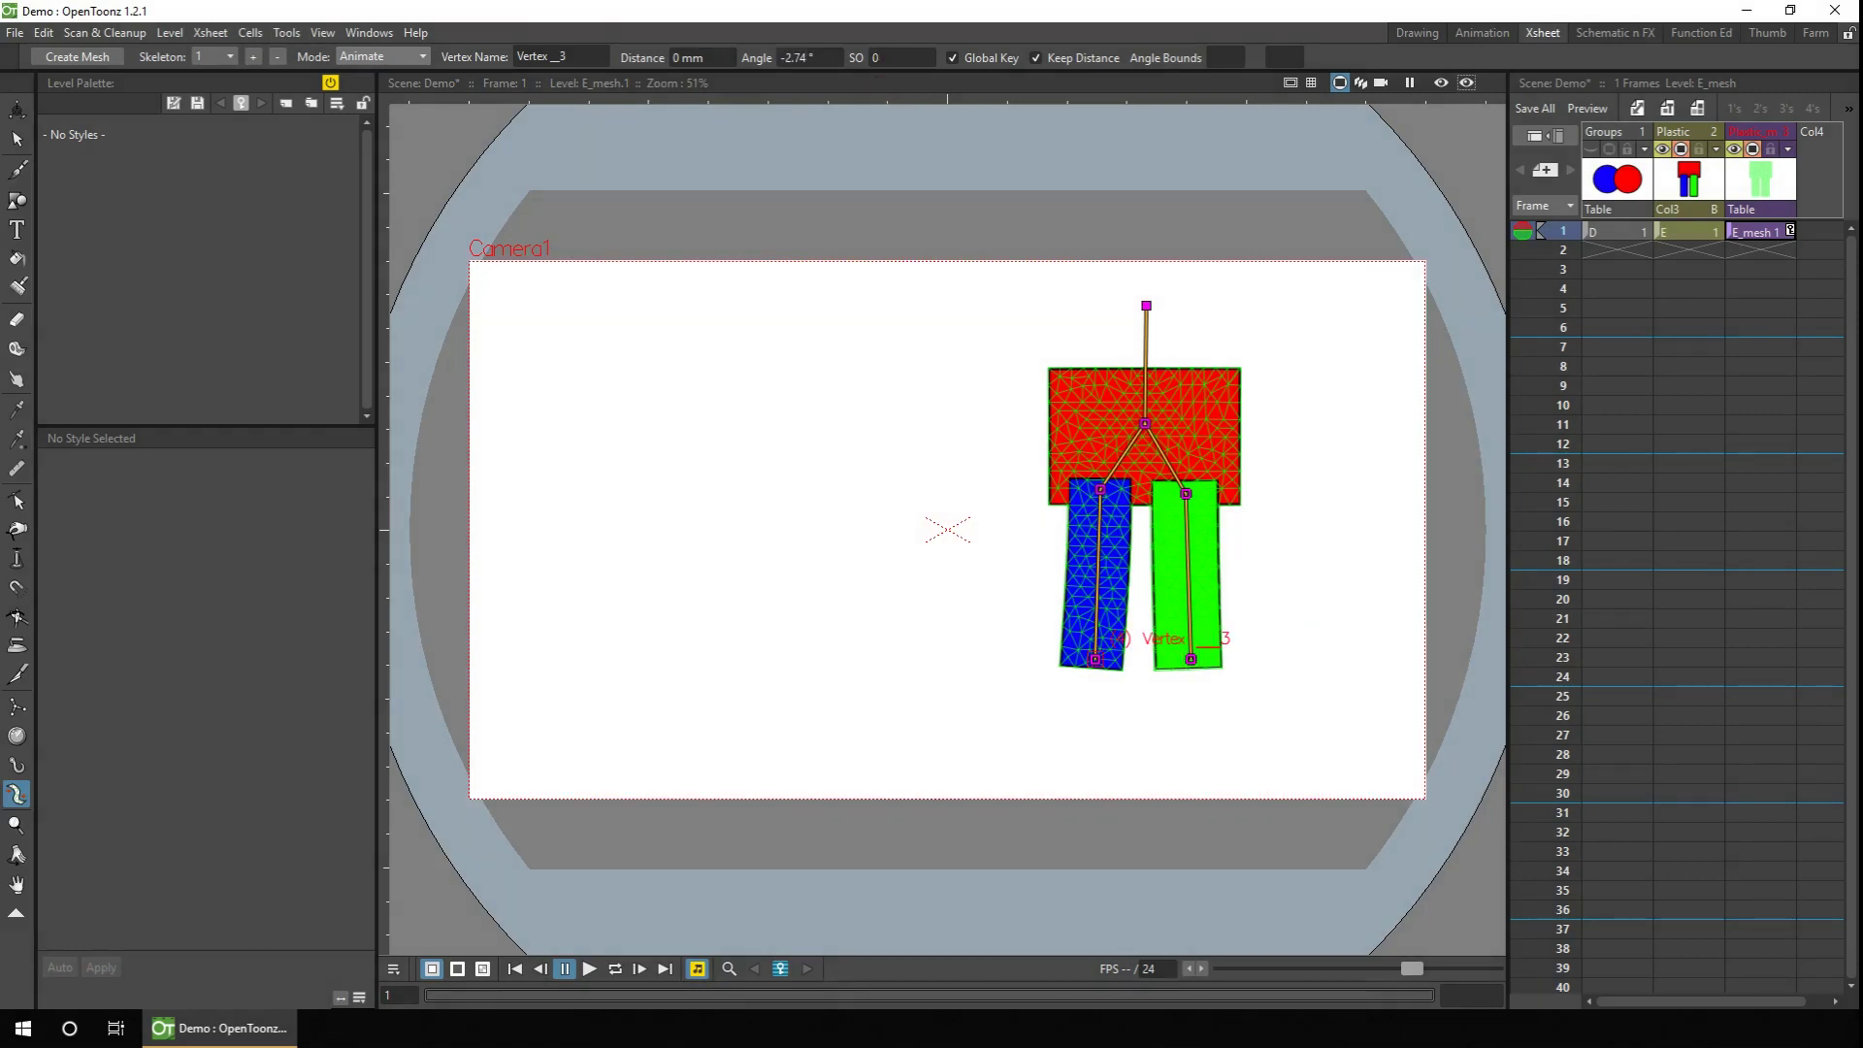
{"action": "mouse_move", "coordinate": [1094, 658]}
{"action": "left_mouse_down"}
{"action": "mouse_move", "coordinate": [1212, 644]}
{"action": "mouse_move", "coordinate": [1108, 659]}
{"action": "left_mouse_up"}
{"action": "left_click", "coordinate": [908, 59]}
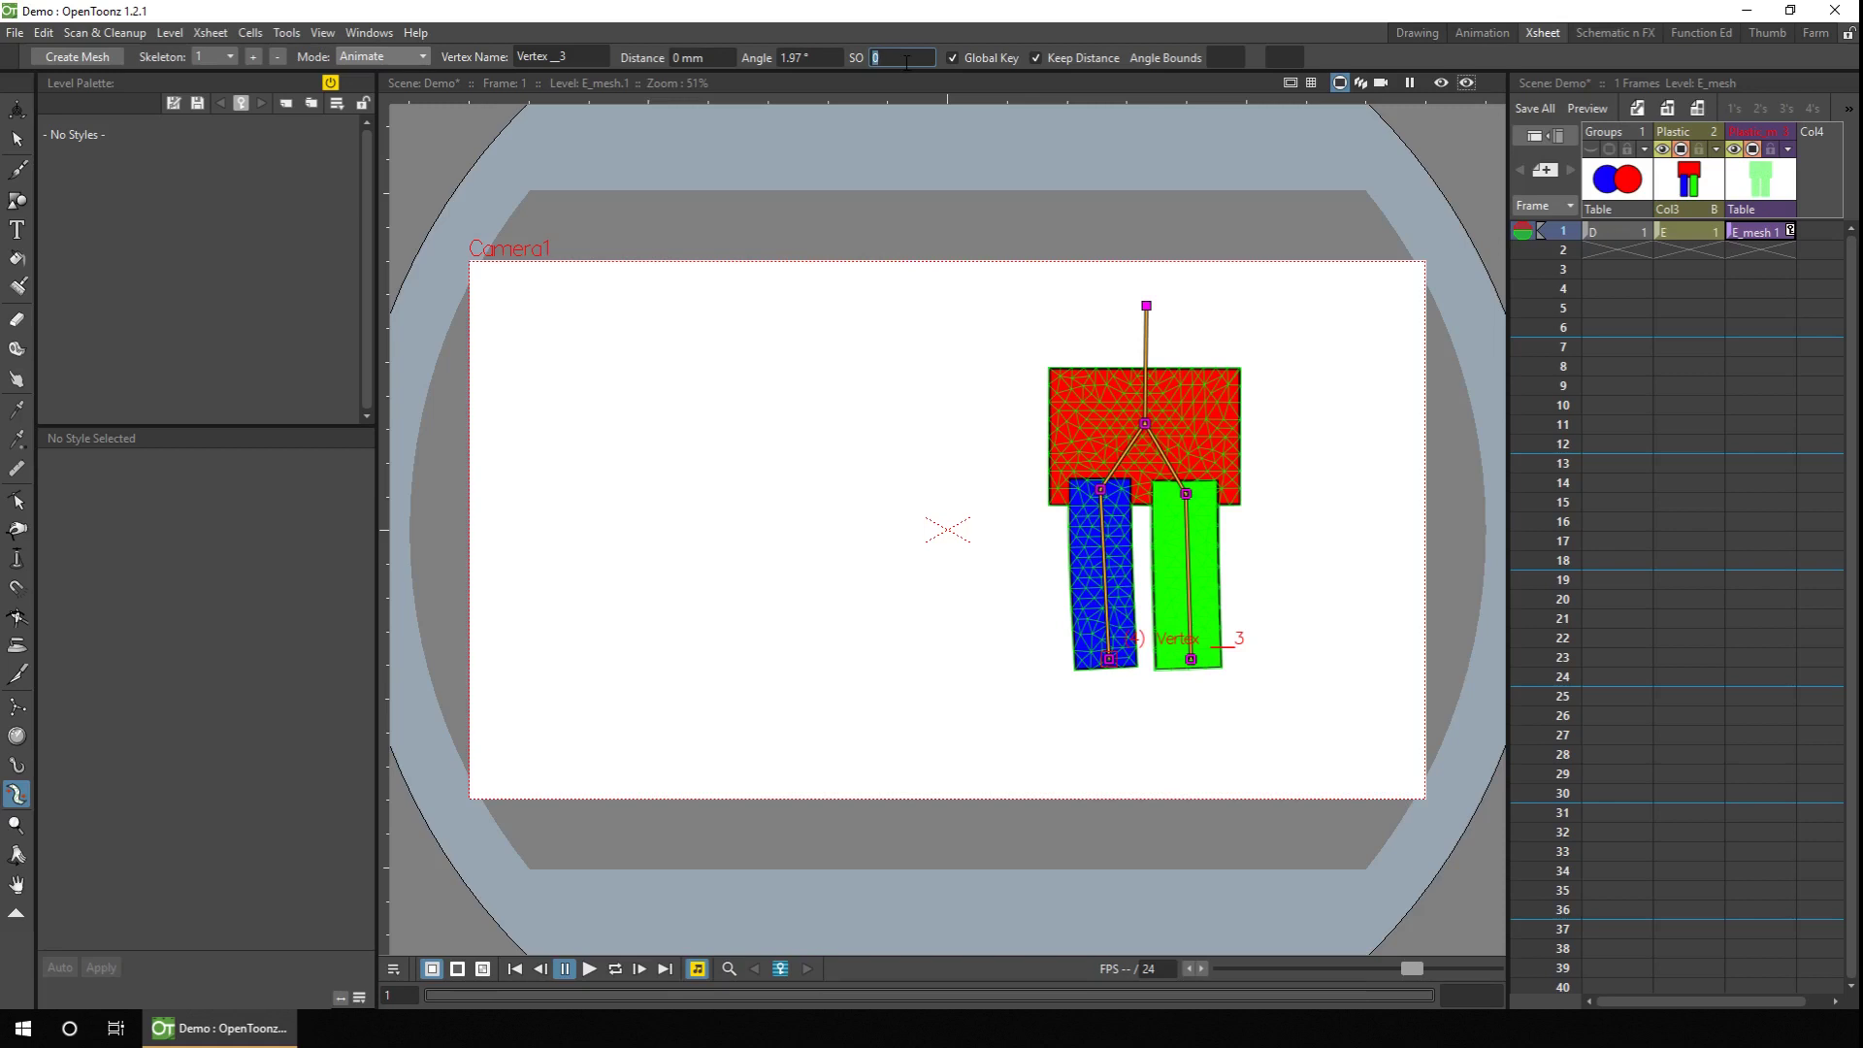
{"action": "left_click_drag", "start_coordinate": [1108, 659], "coordinate": [1220, 610]}
Step: Set the stacking order (SO) of the blue leg's lower vertex to 1, and replace it with -1
{"action": "left_click", "coordinate": [917, 58]}
{"action": "type", "text": "1"}
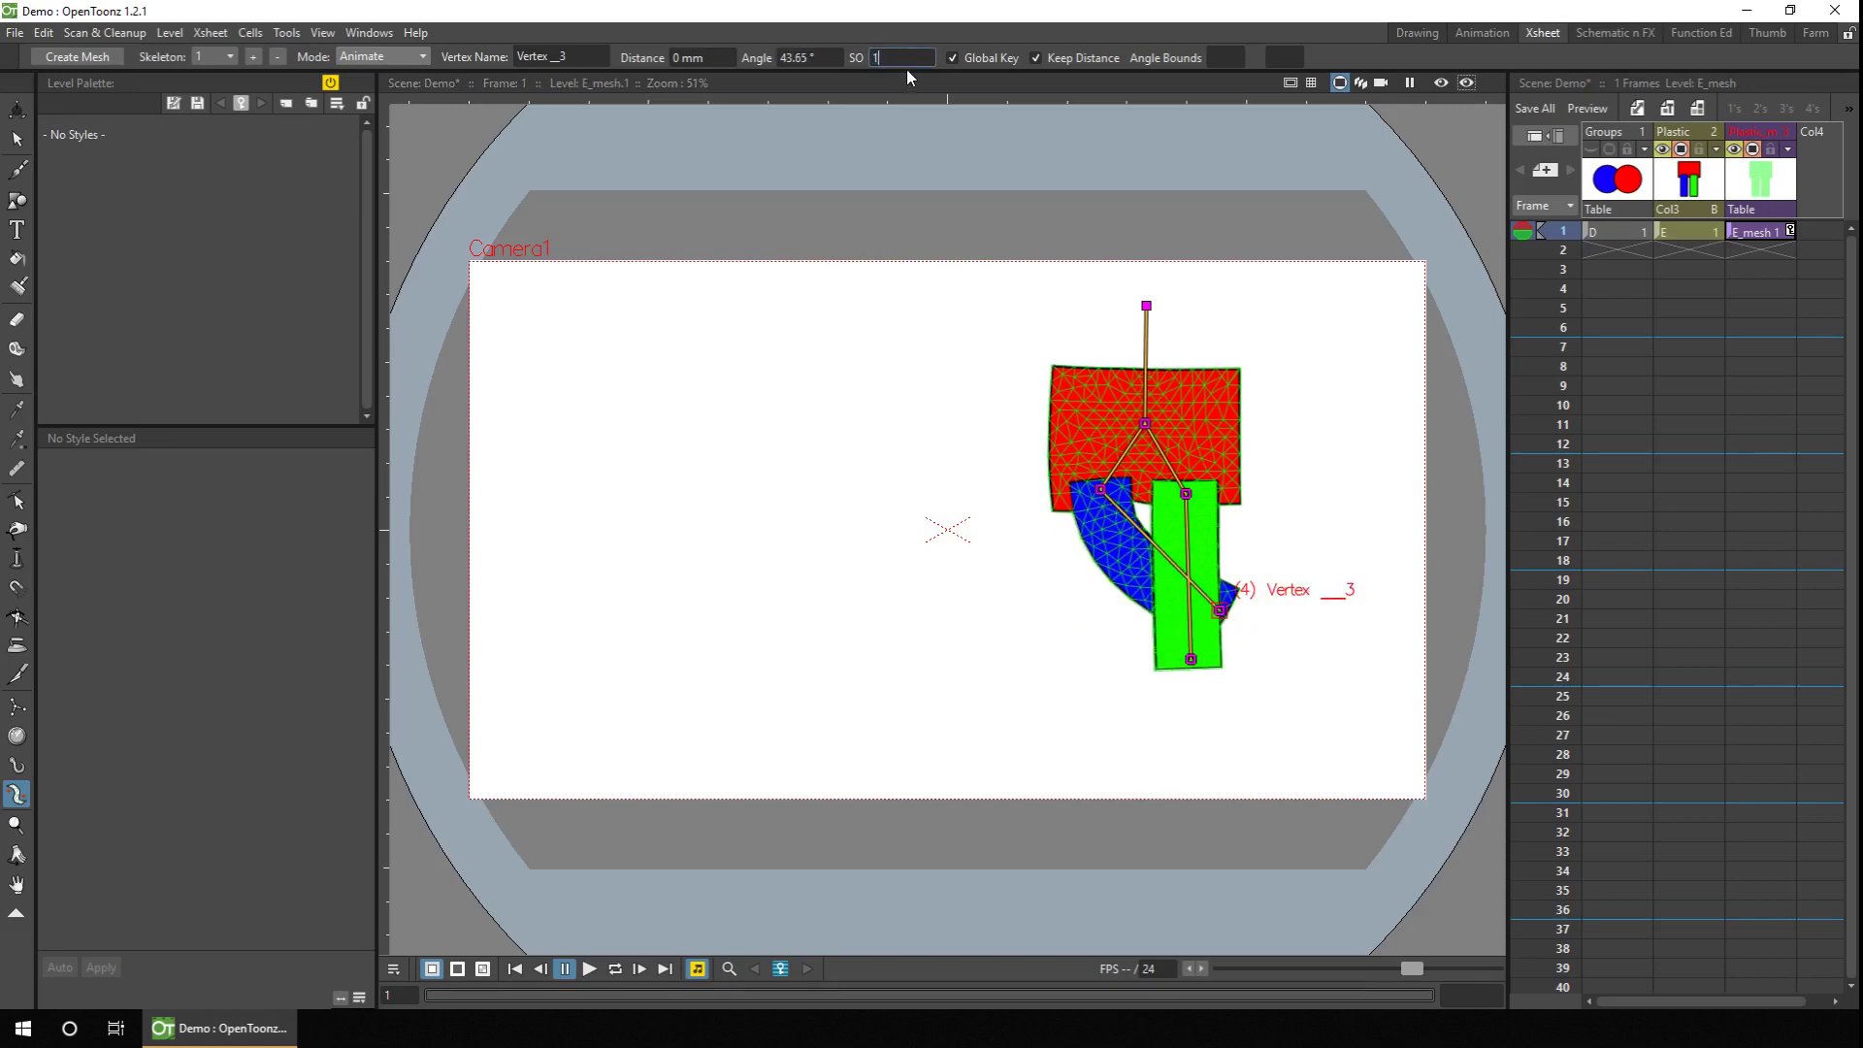
{"action": "key", "text": "Return"}
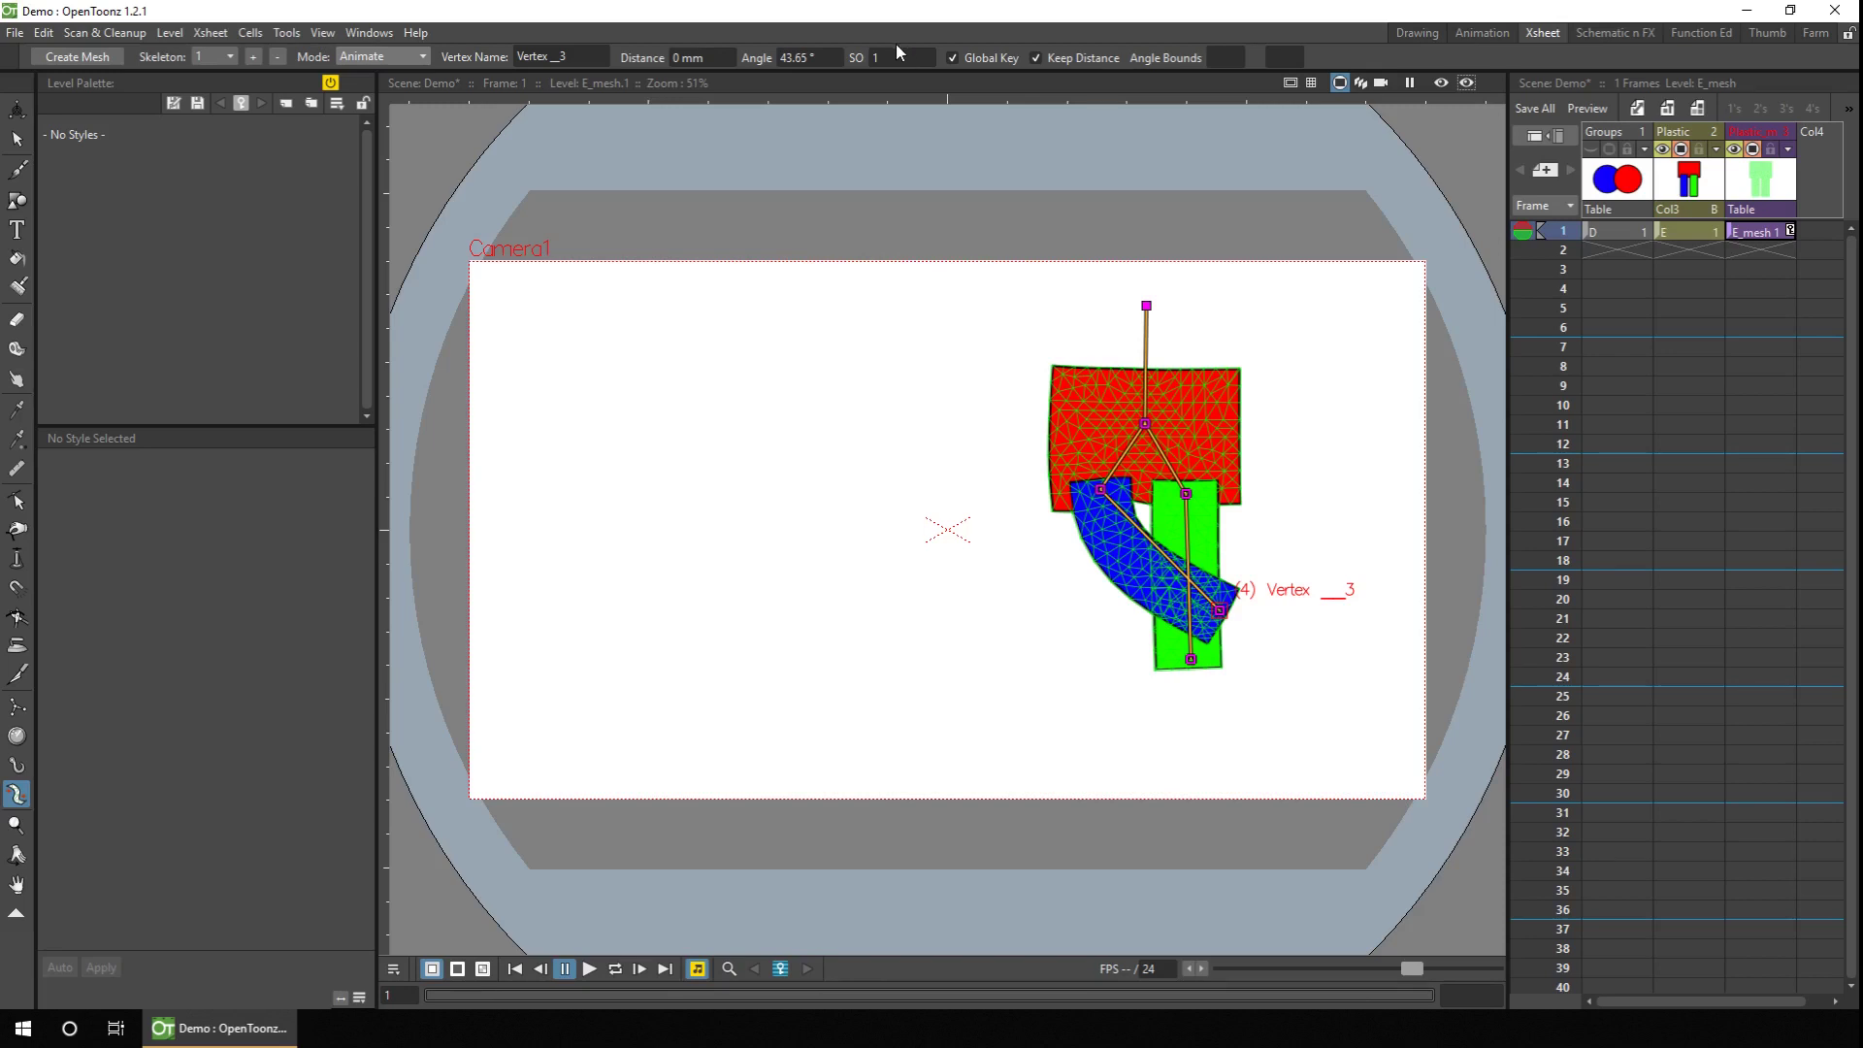
{"action": "type", "text": "-1"}
{"action": "key", "text": "Return"}
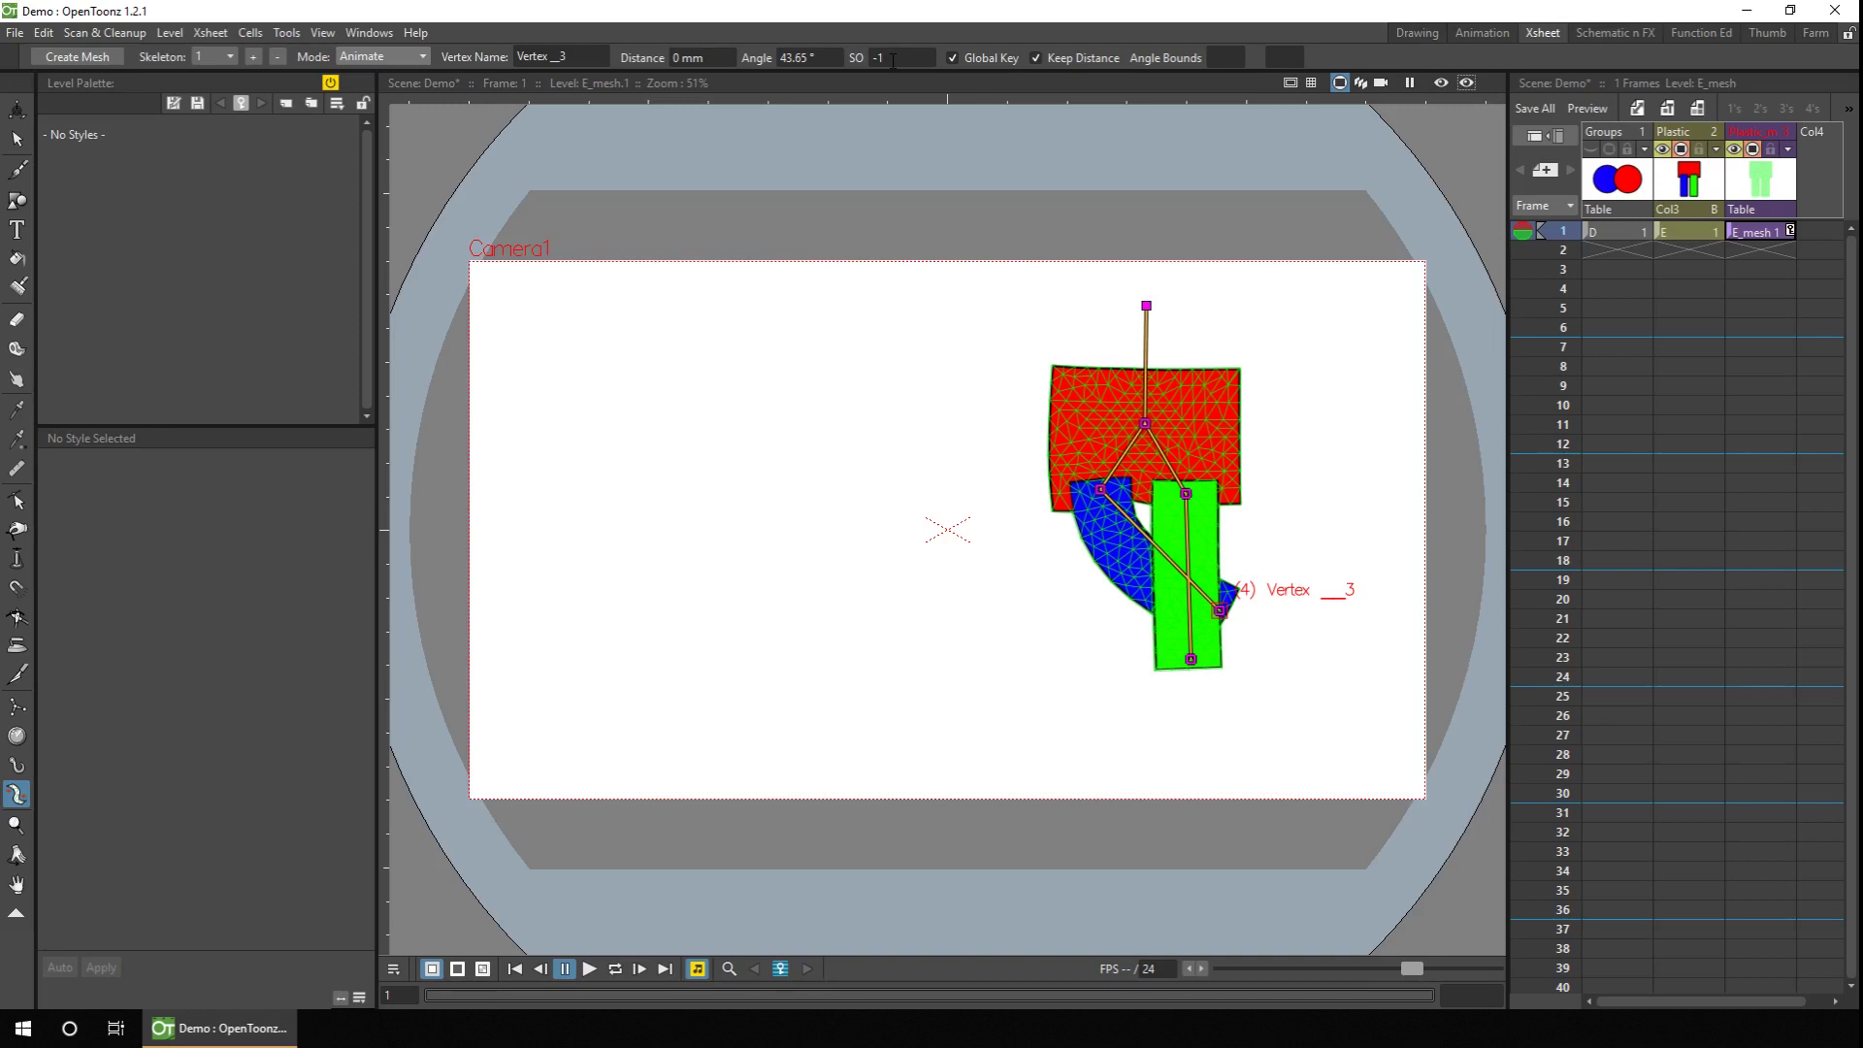
Step: Extend the exposure of the E drawing and its E_mesh level to frame 24
{"action": "left_click", "coordinate": [1707, 231]}
{"action": "left_click", "coordinate": [1758, 233], "text": "shift"}
{"action": "left_click_drag", "start_coordinate": [1776, 247], "coordinate": [1779, 690]}
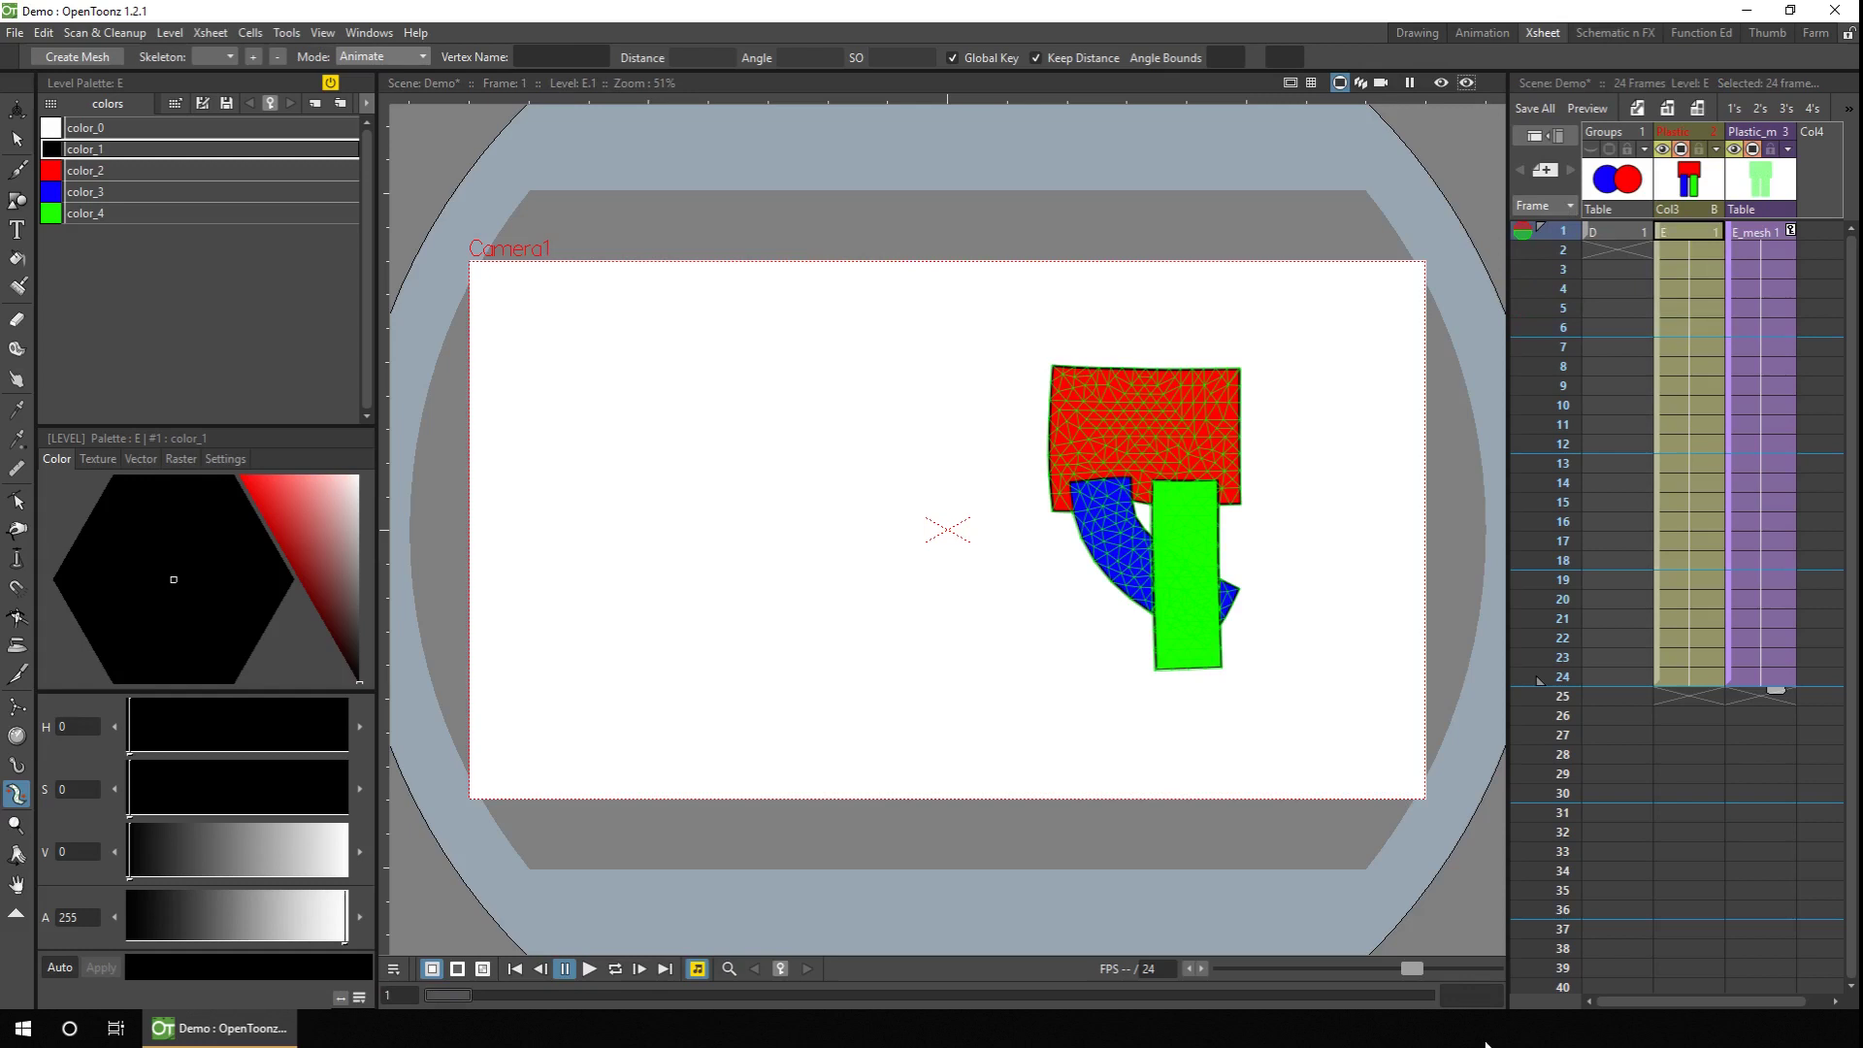
Step: At frame 12, set the SO of the blue leg's lower vertex to 1 and scrub from frame 1 to 15
{"action": "left_click", "coordinate": [1775, 443]}
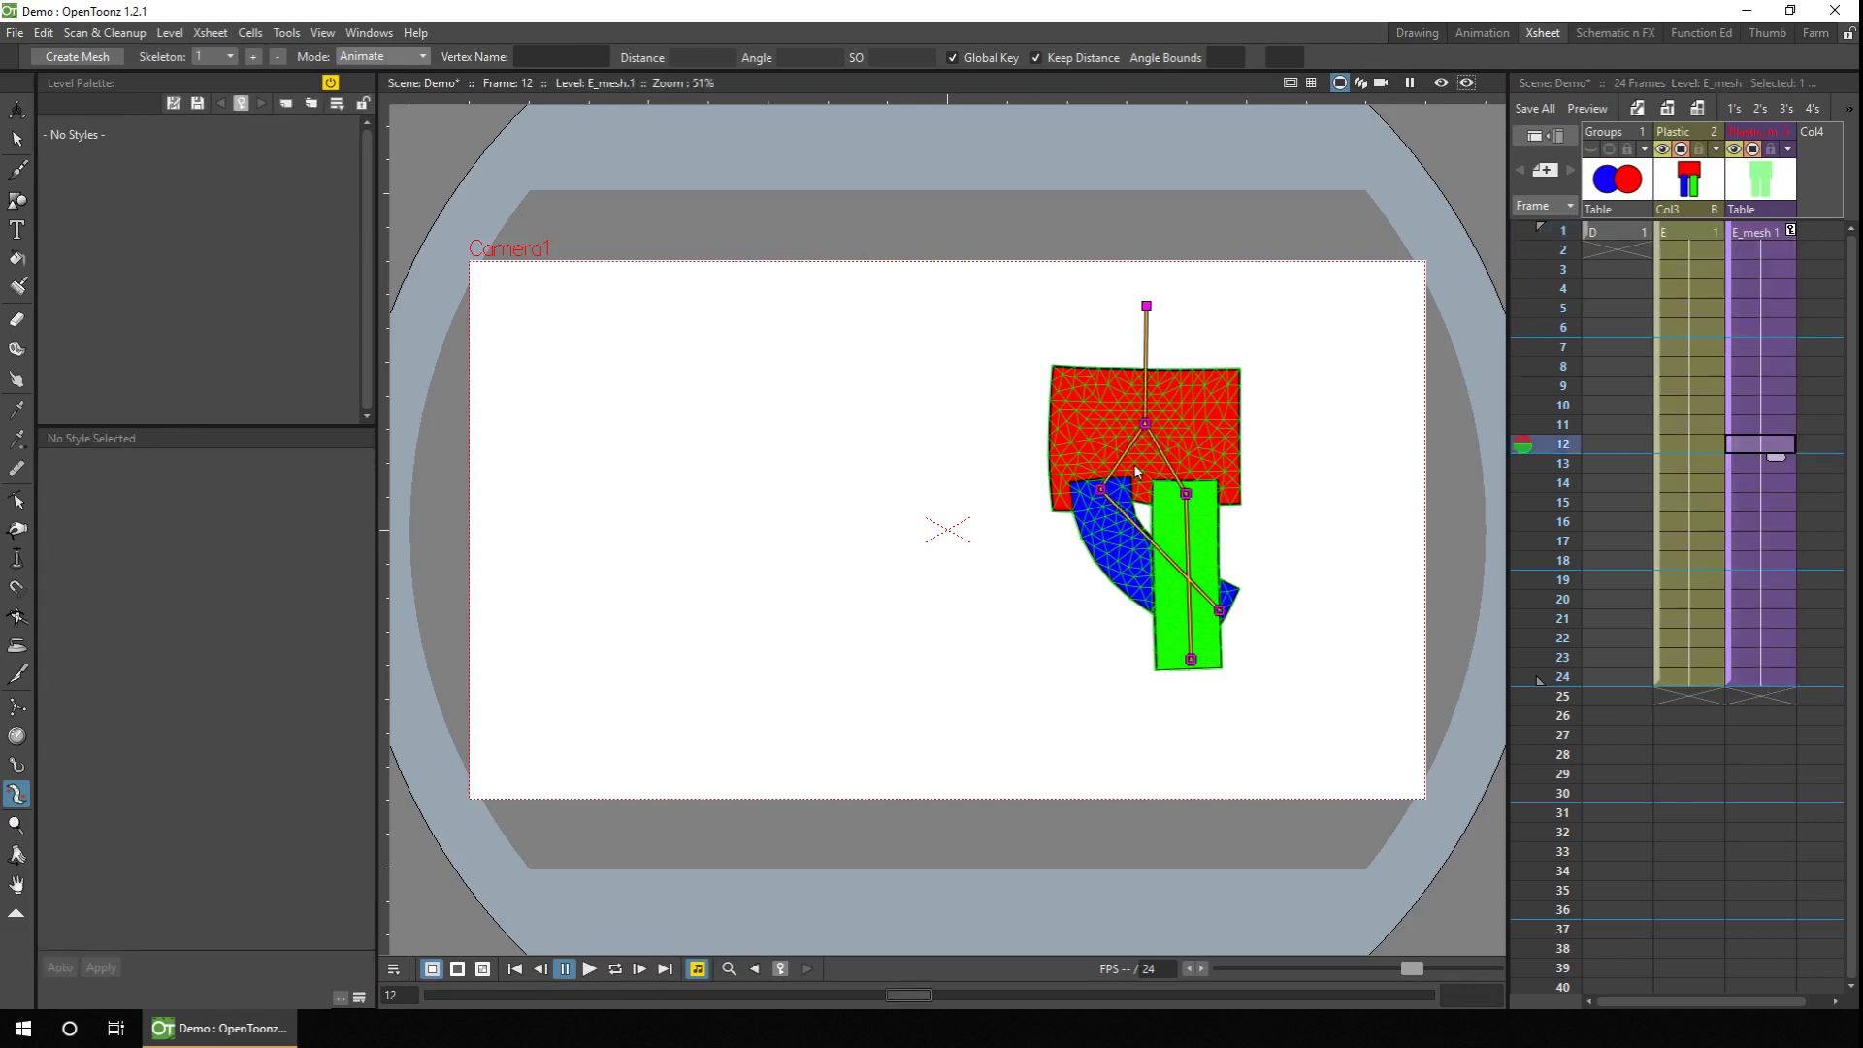
{"action": "left_click", "coordinate": [1219, 610]}
{"action": "left_click", "coordinate": [918, 62]}
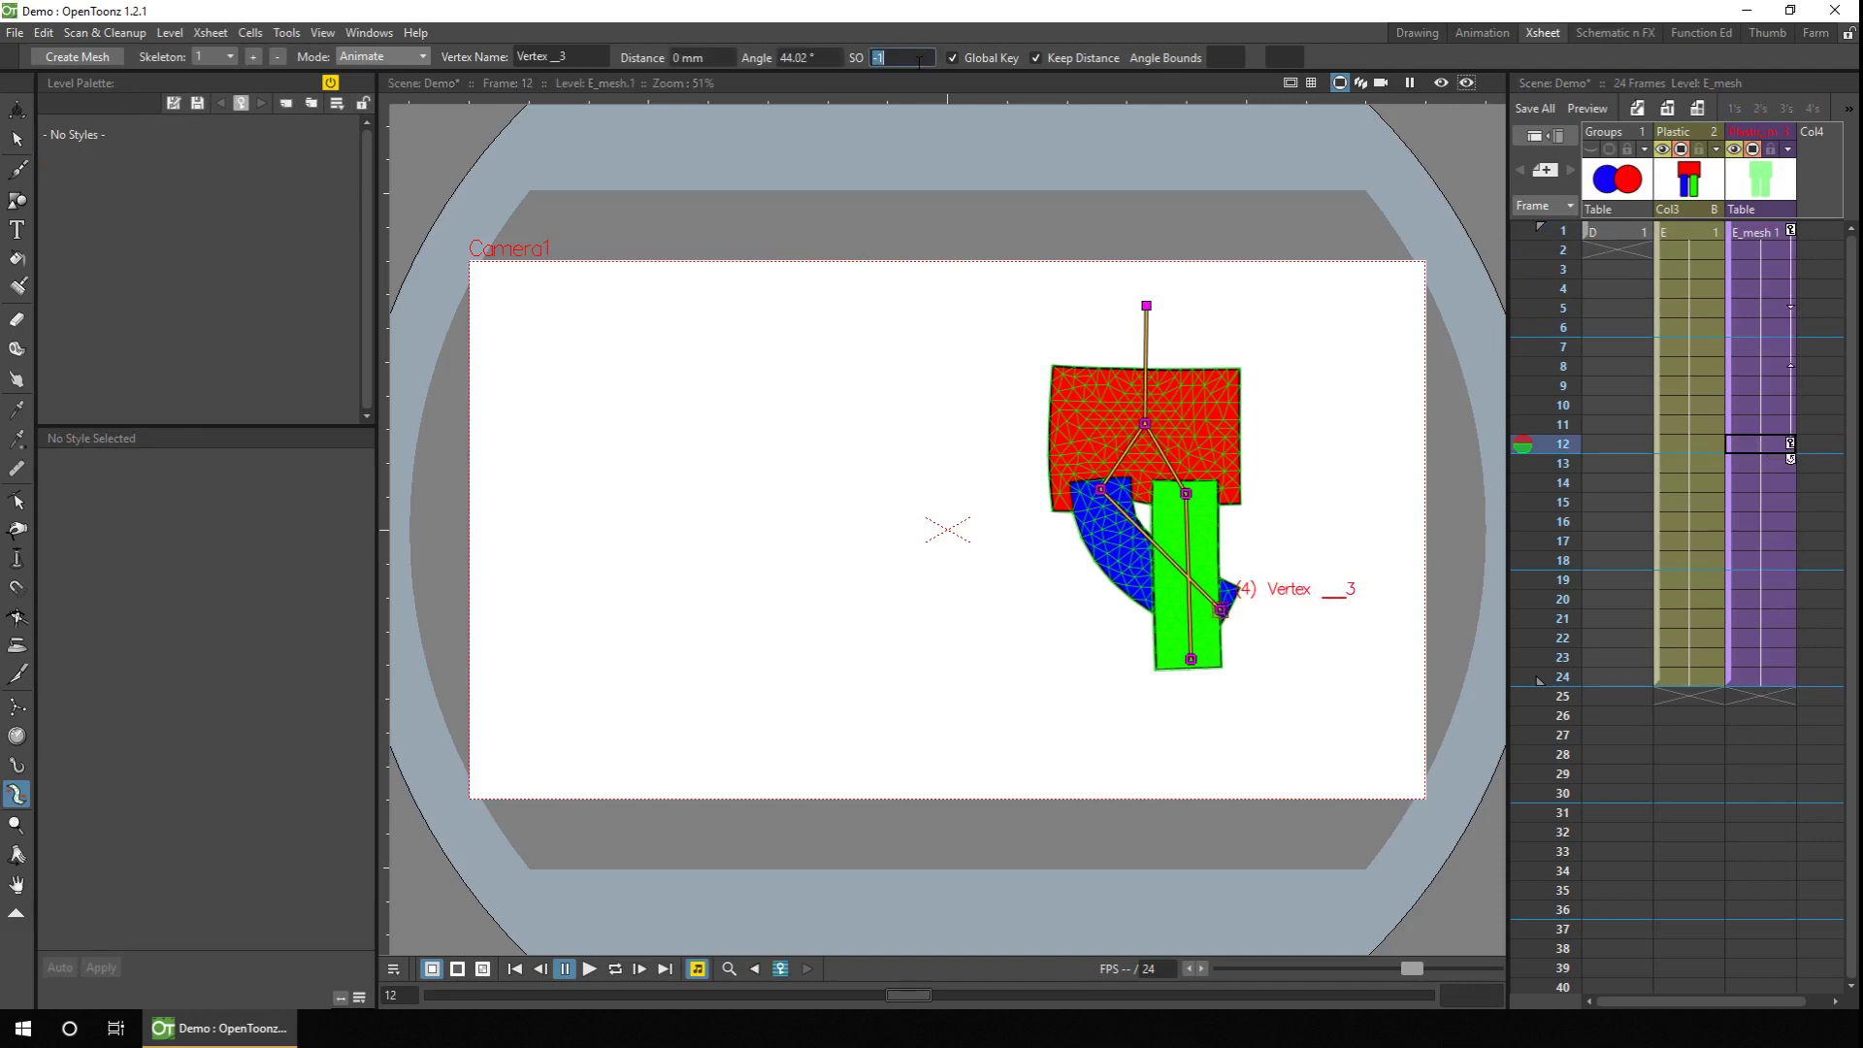
{"action": "type", "text": "1"}
{"action": "key", "text": "Return"}
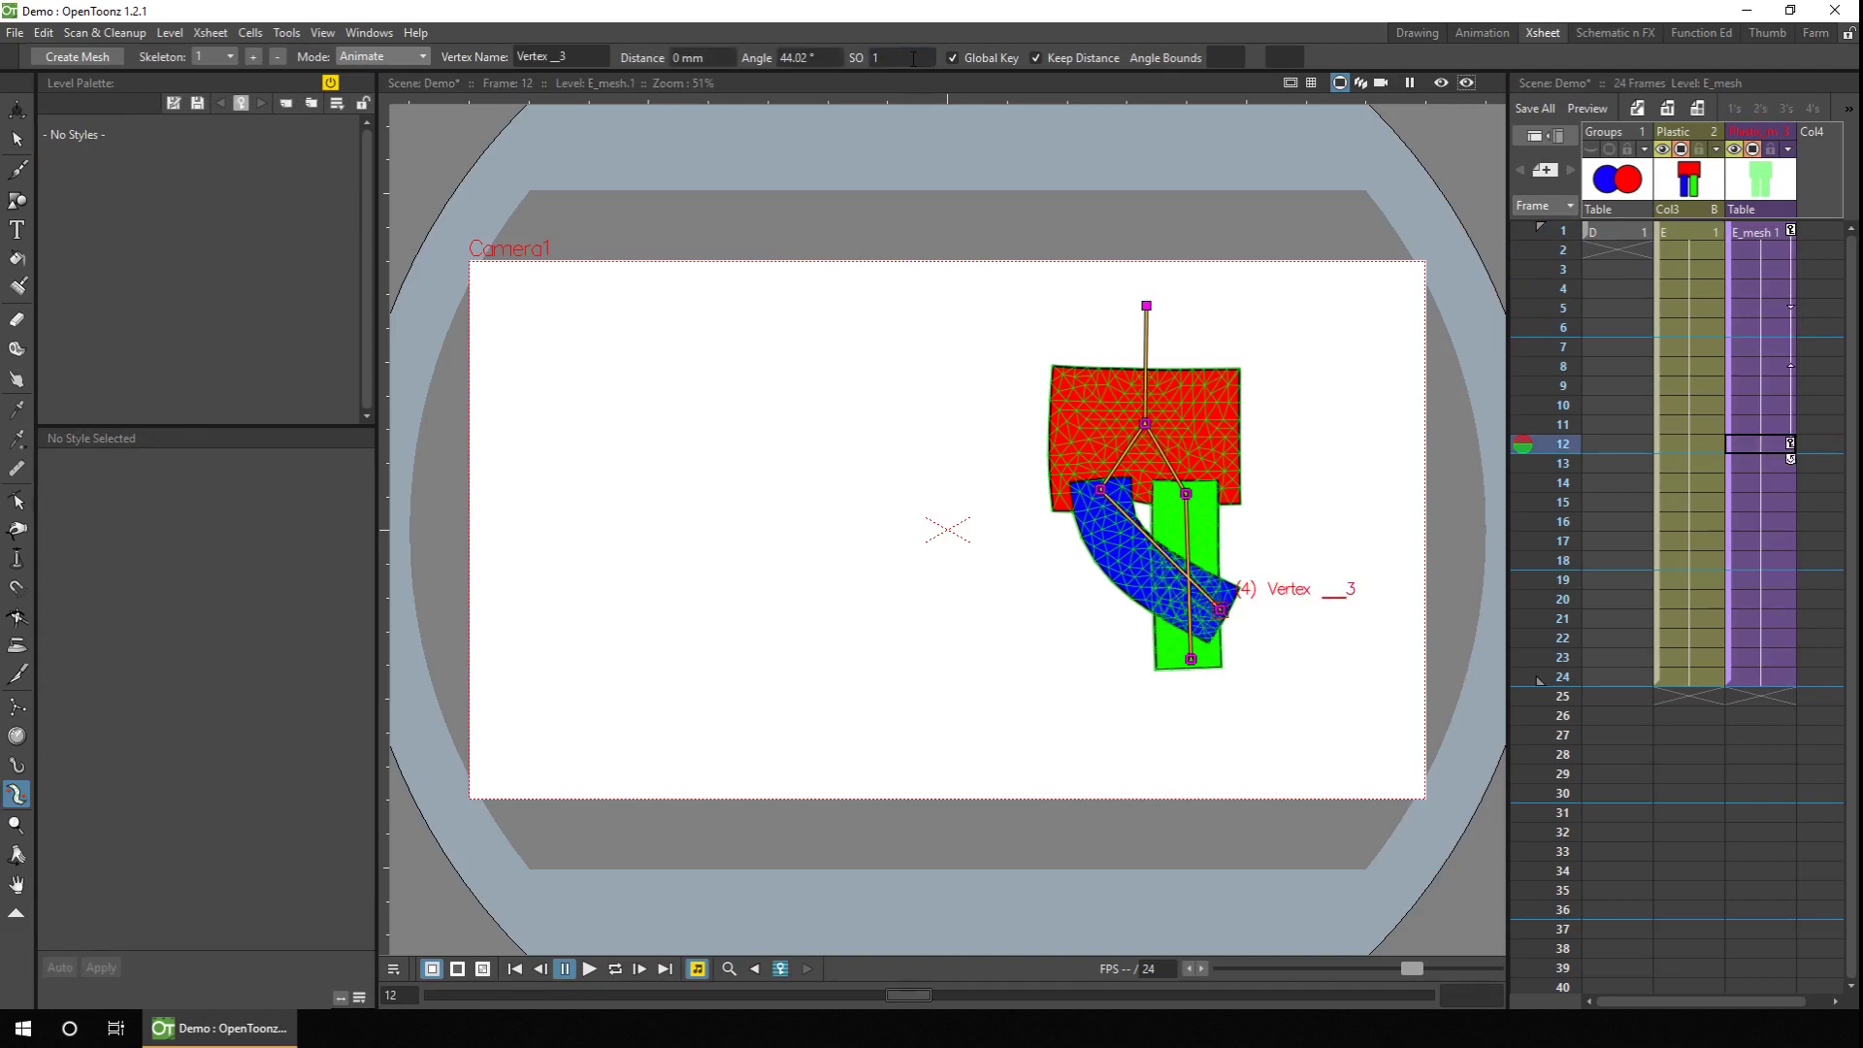
{"action": "mouse_move", "coordinate": [1562, 231]}
{"action": "left_mouse_down"}
{"action": "mouse_move", "coordinate": [1564, 529]}
{"action": "mouse_move", "coordinate": [1581, 280]}
{"action": "mouse_move", "coordinate": [1585, 503]}
{"action": "left_mouse_up"}
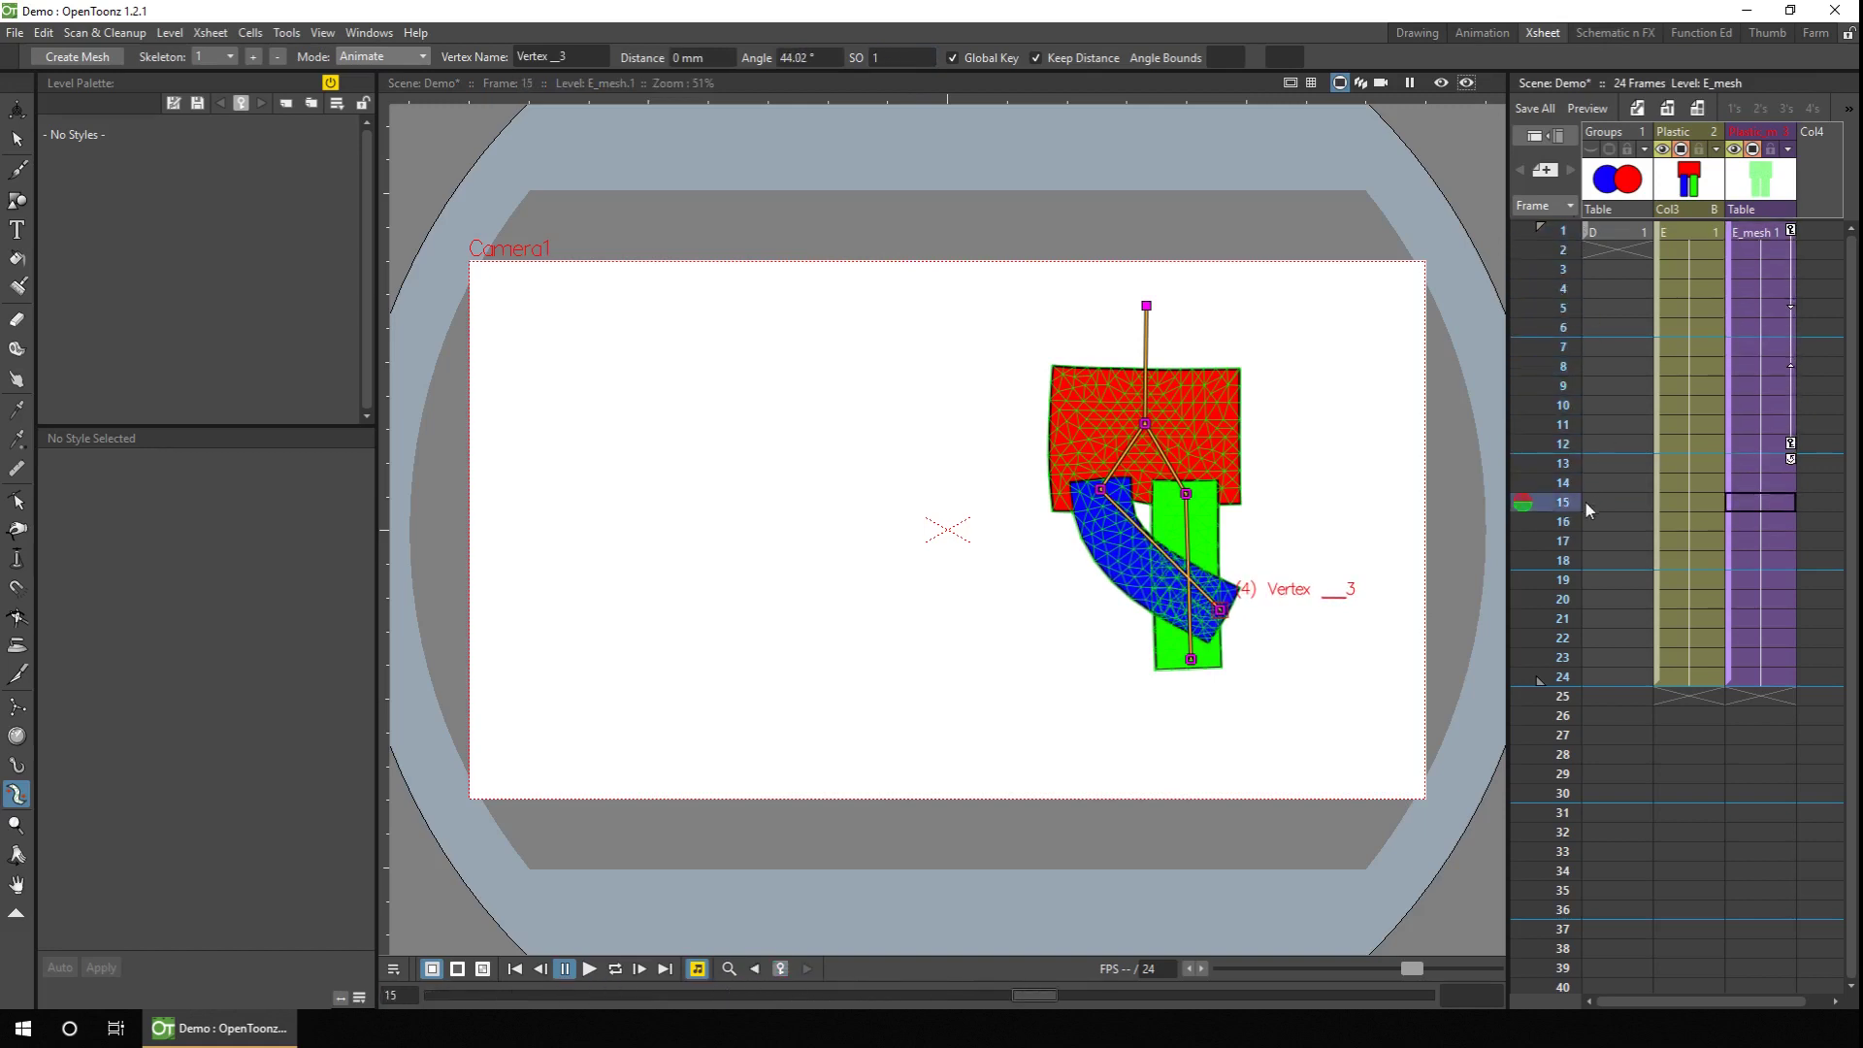
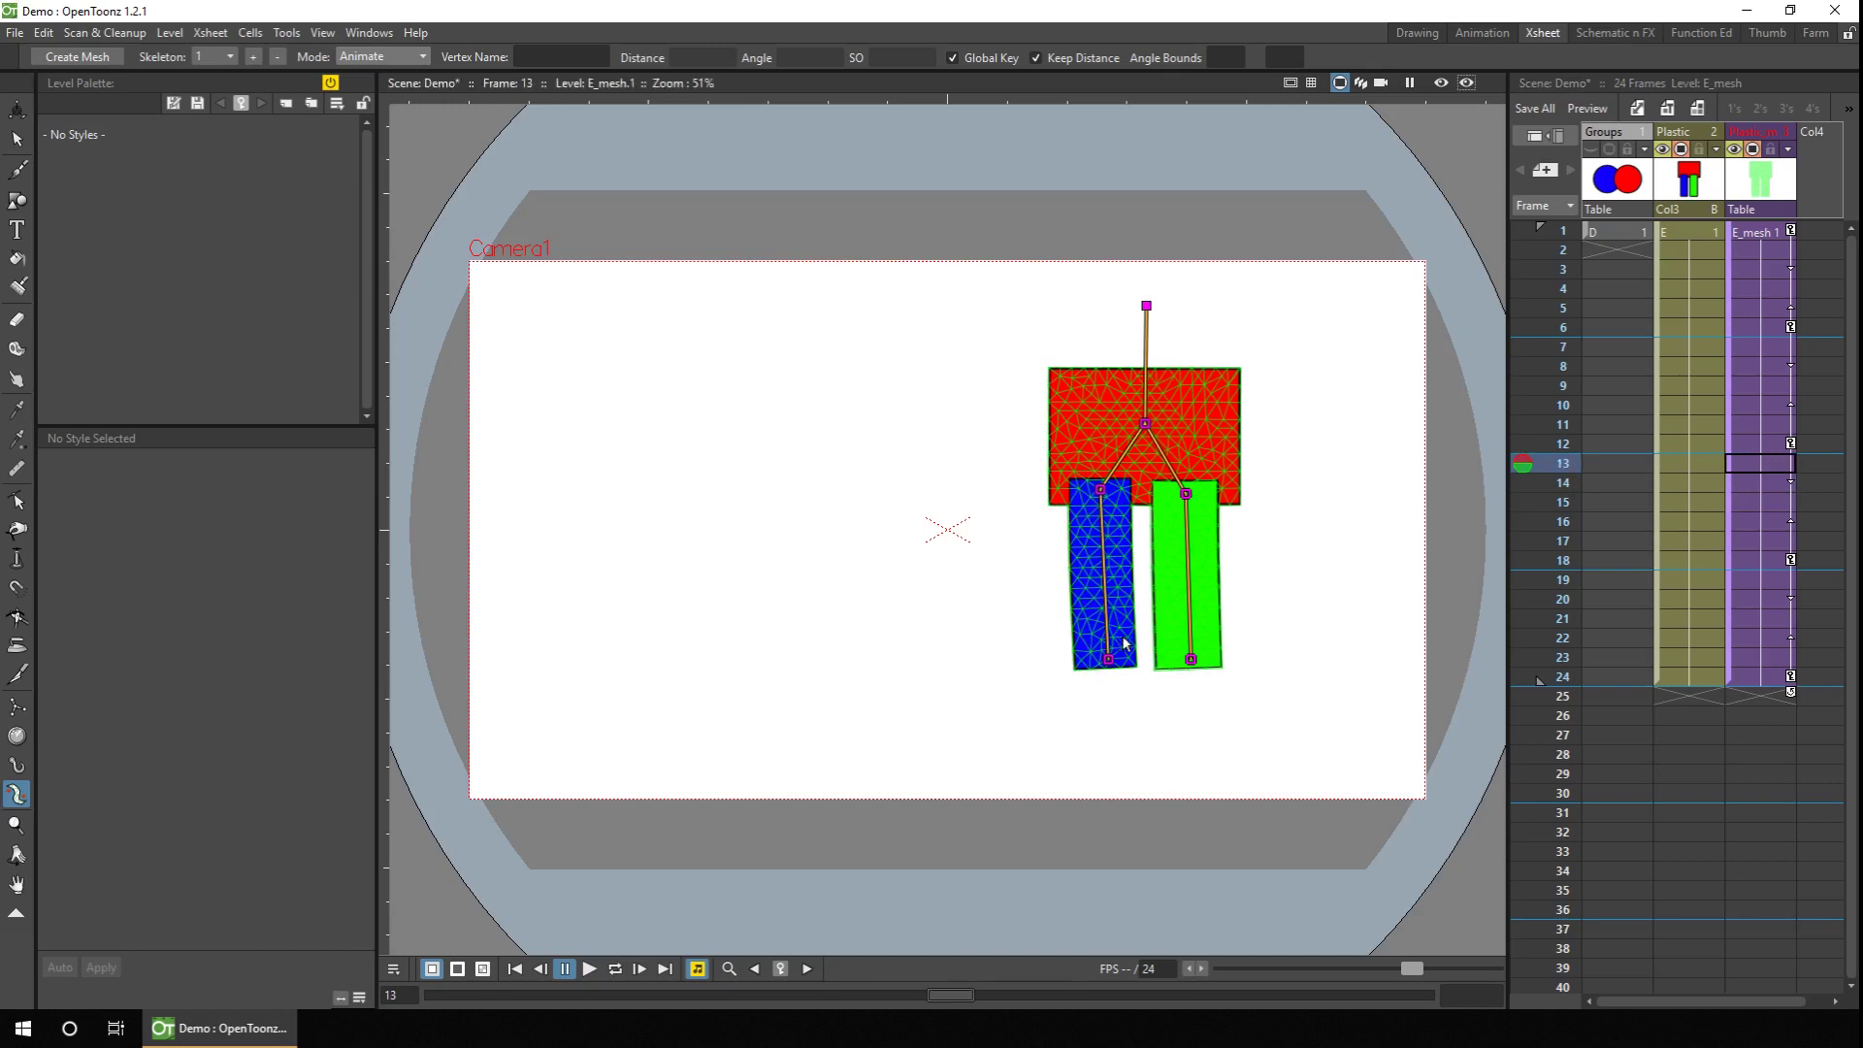
{"action": "left_click", "coordinate": [1109, 661]}
{"action": "left_click", "coordinate": [901, 59]}
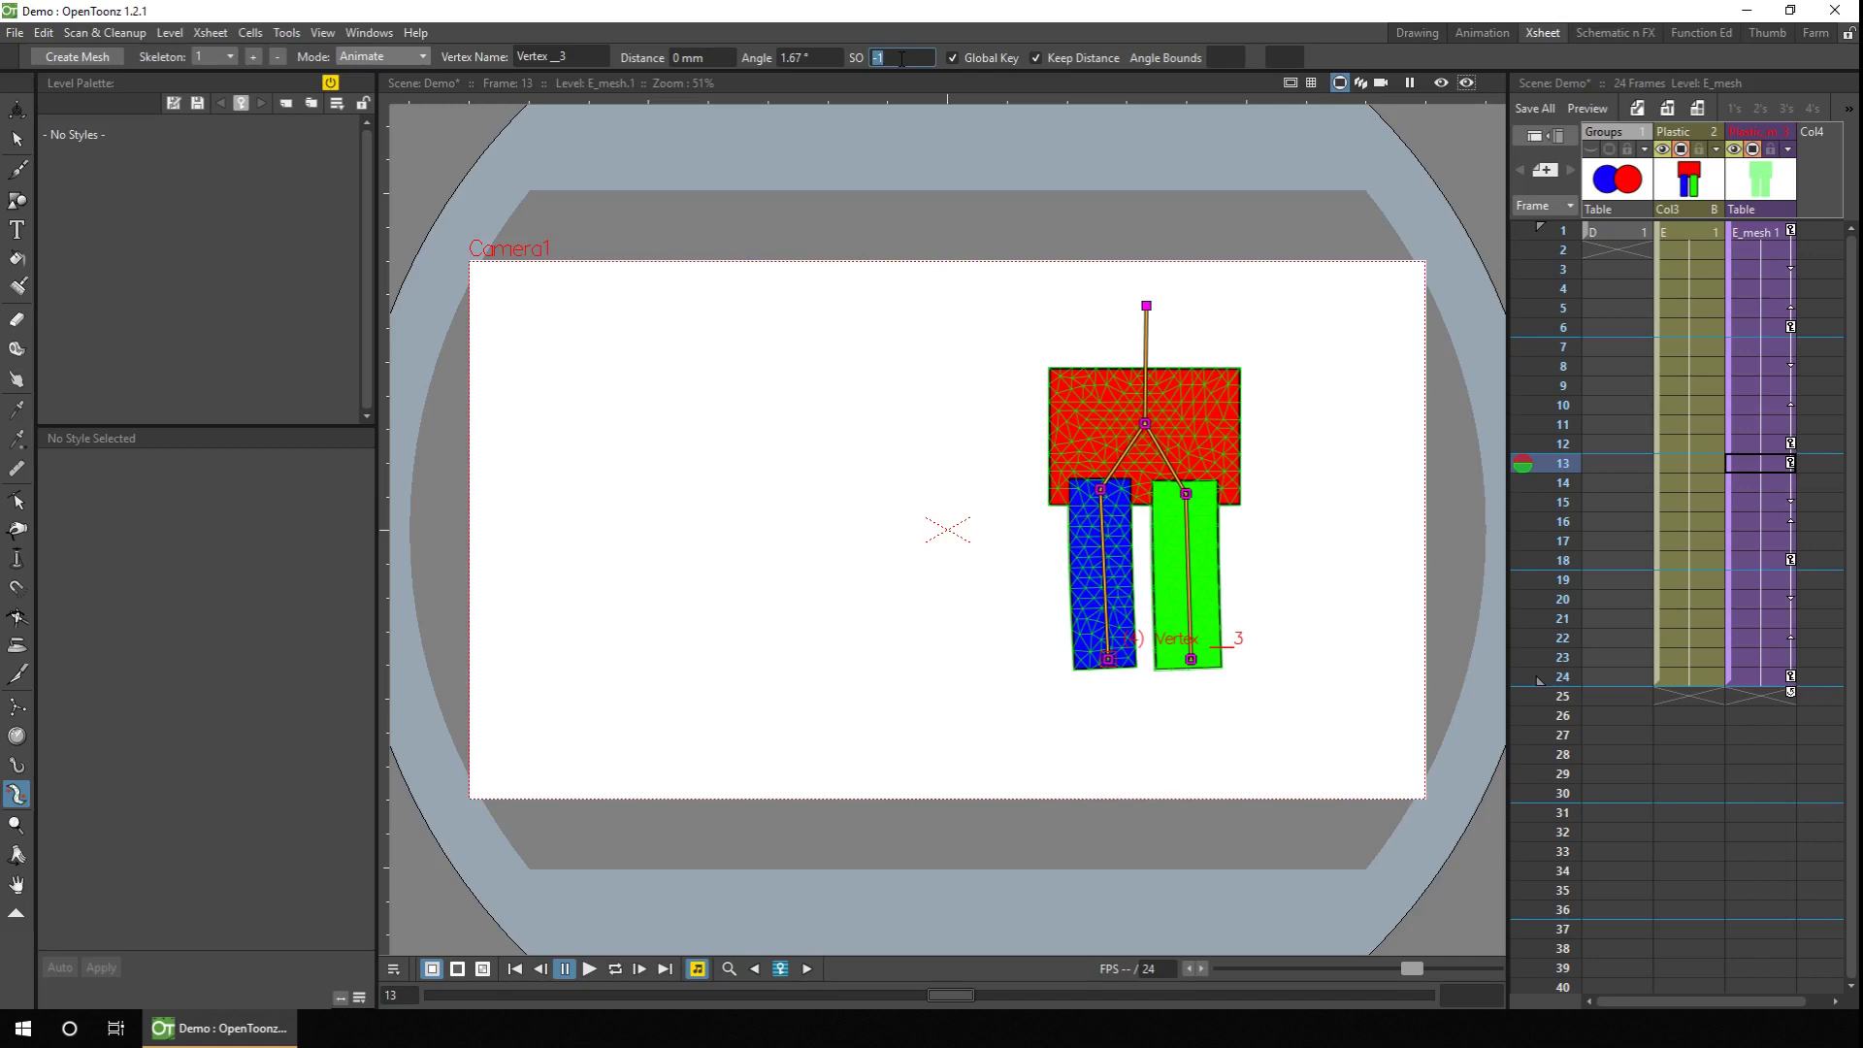
{"action": "key", "text": "Escape"}
Step: Return to frame 1 and display the SO channel of the Plastic_mesh skeleton's Vertex __3 in the Function Editor
{"action": "left_click", "coordinate": [1693, 33]}
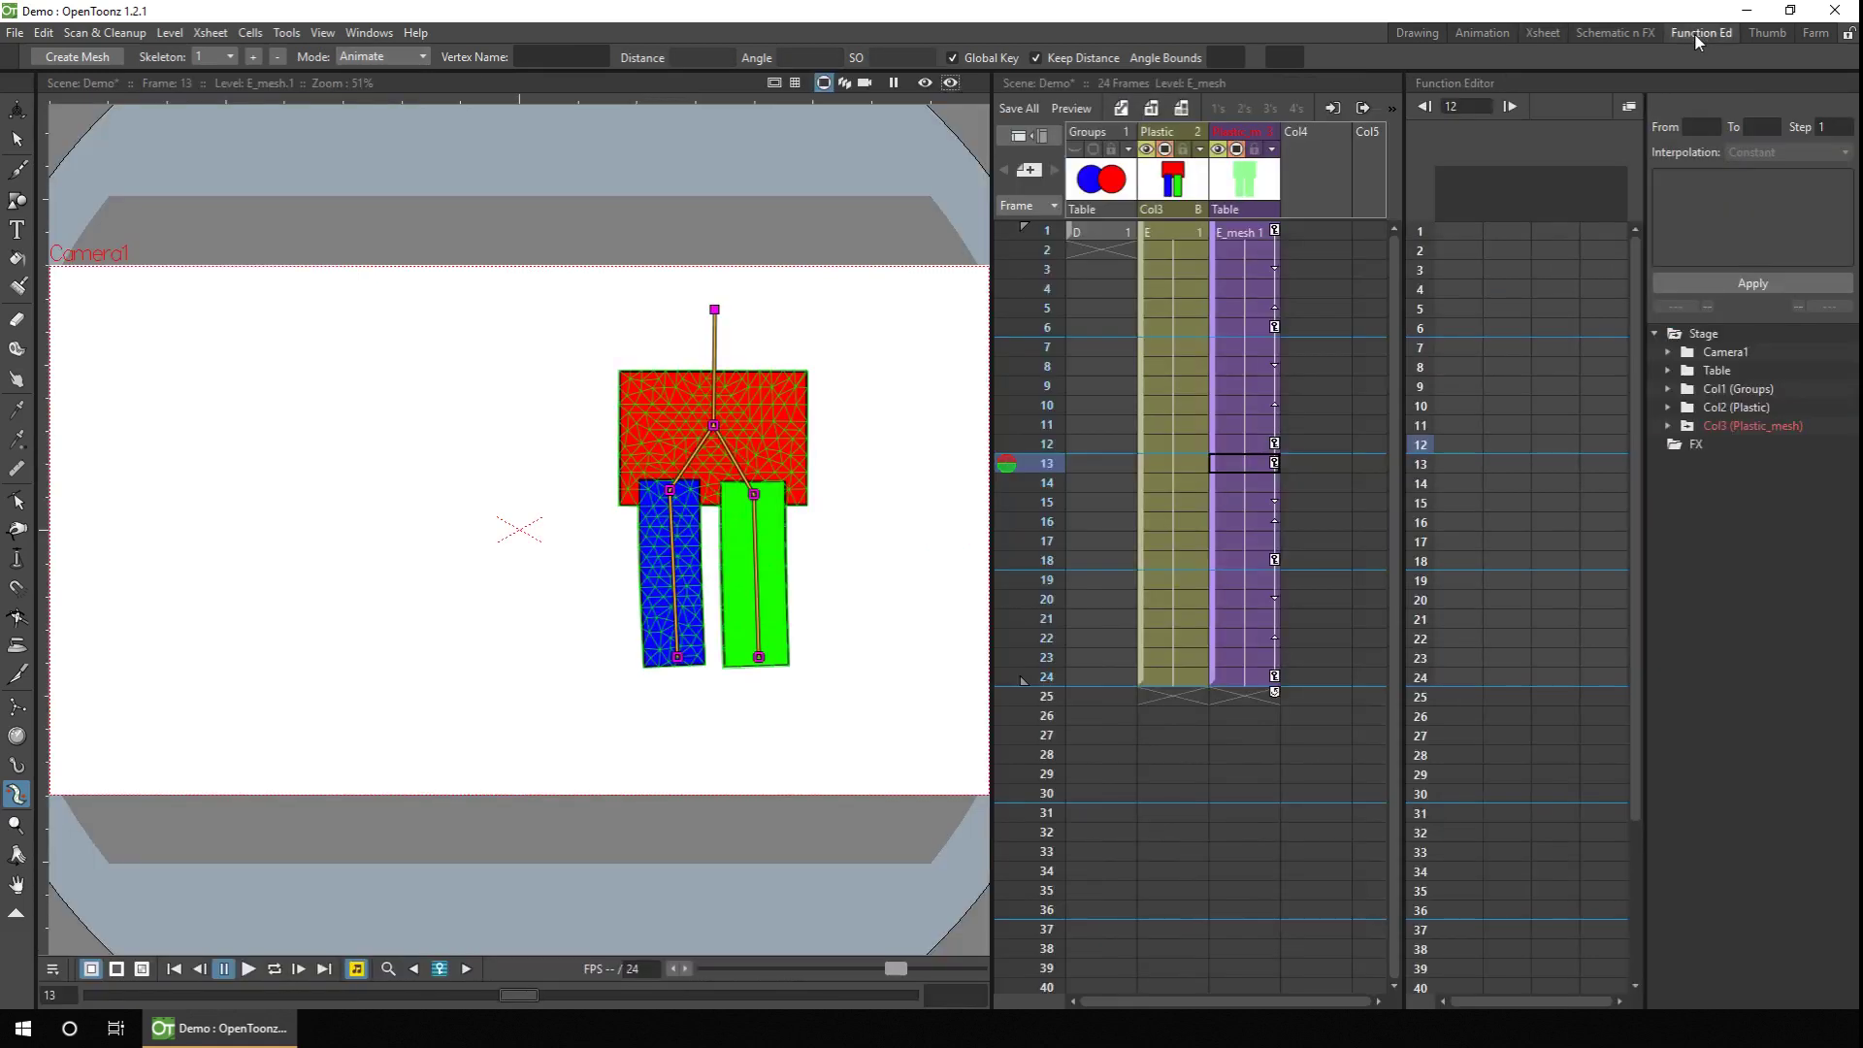
{"action": "key", "text": "alt+comma"}
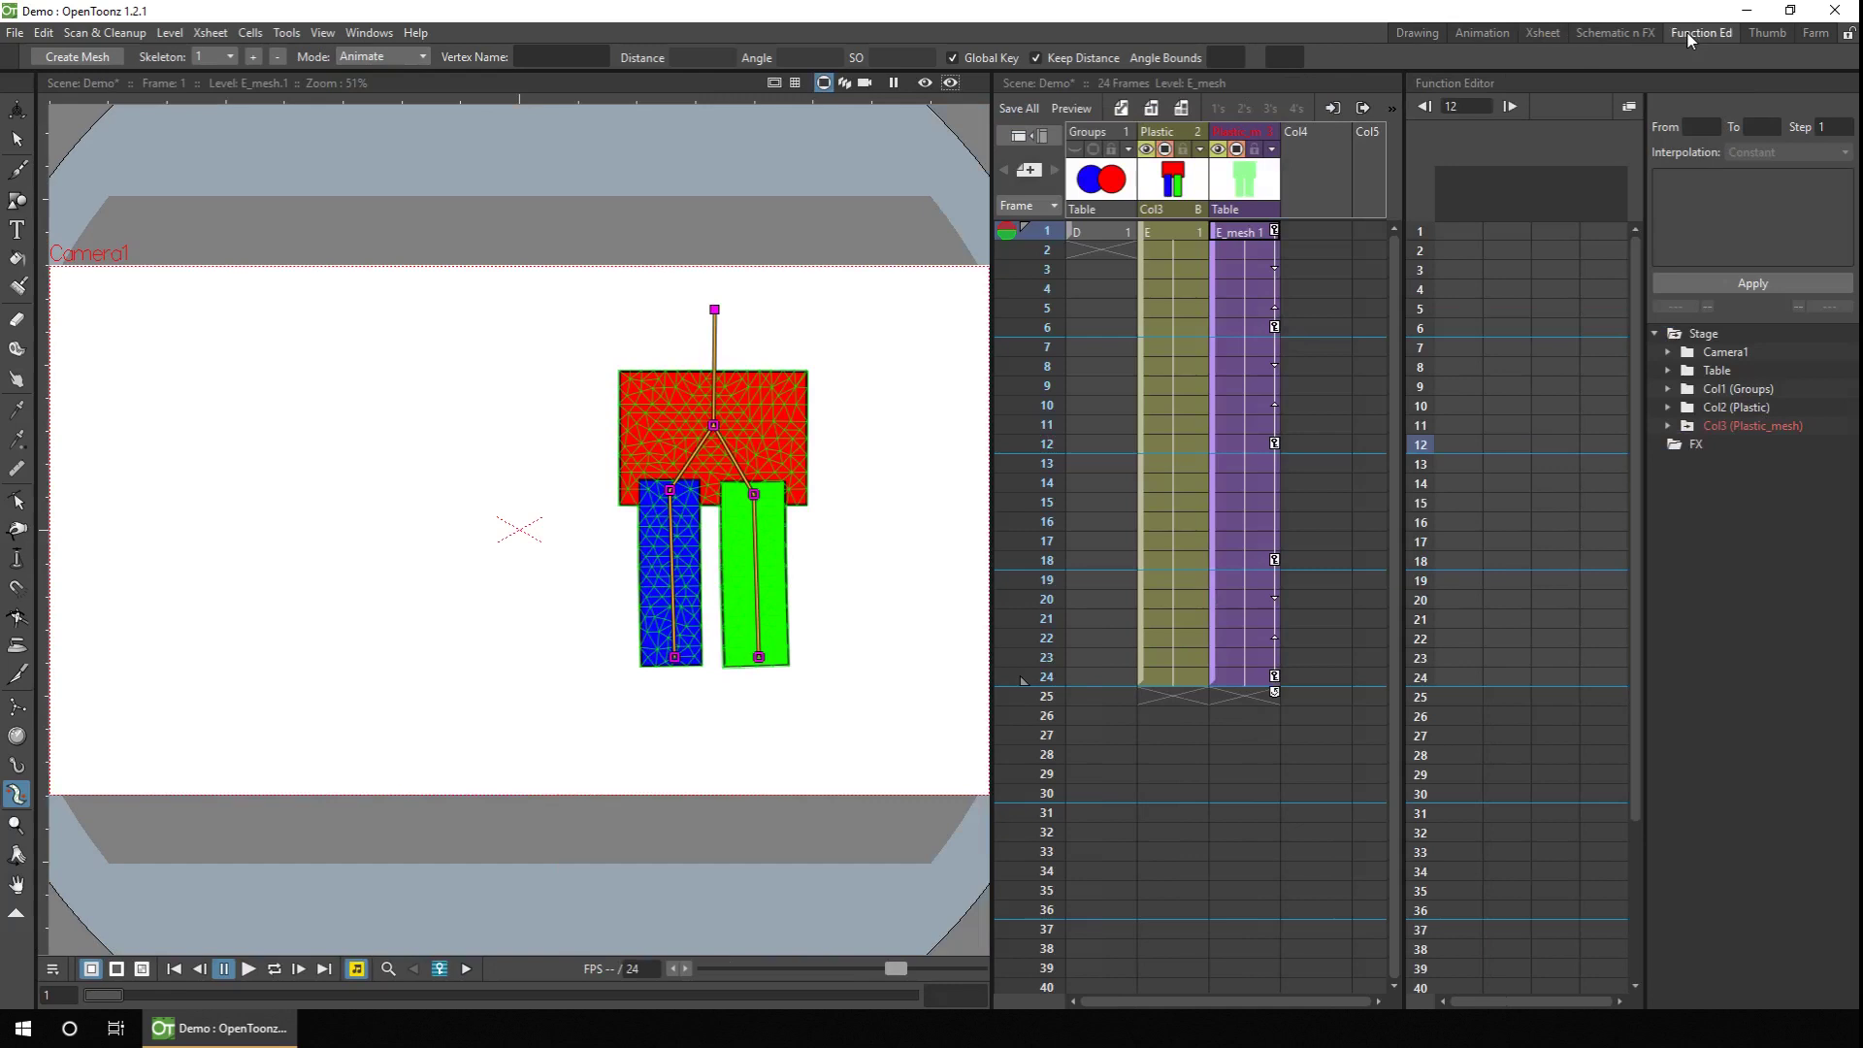
{"action": "left_click", "coordinate": [1666, 426]}
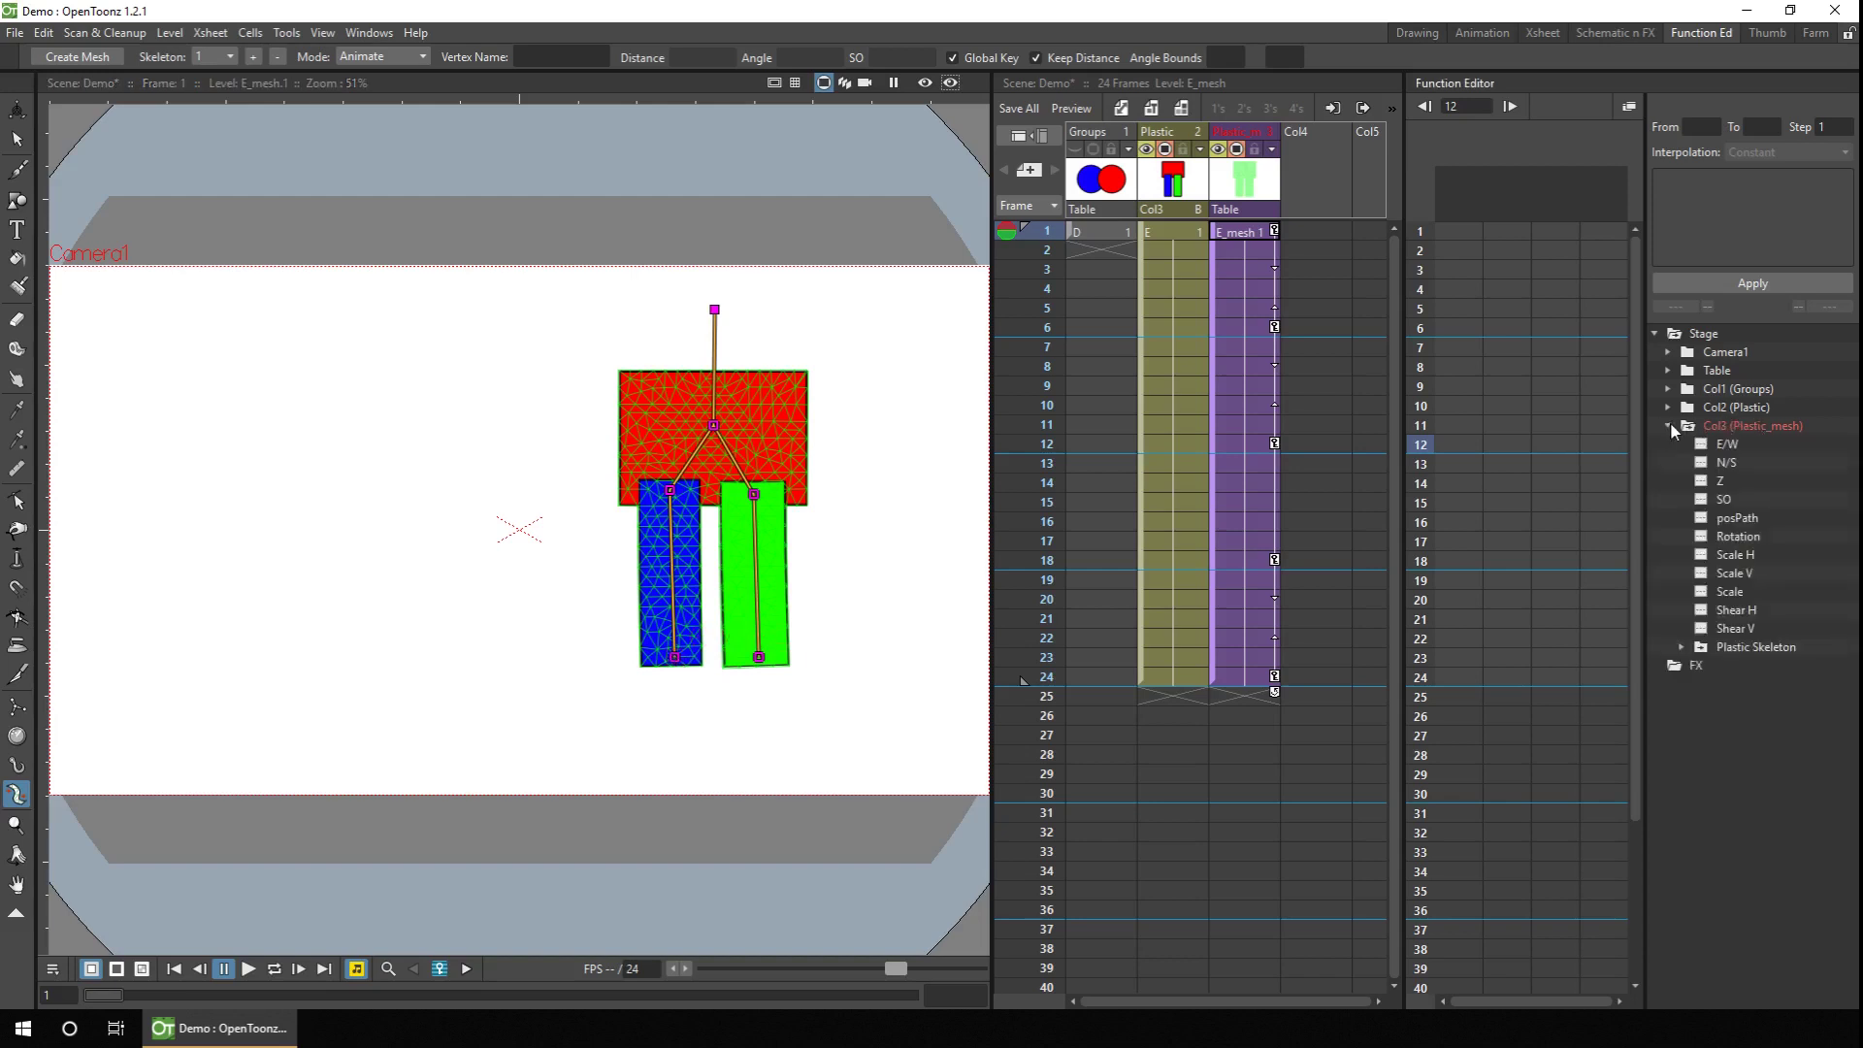
{"action": "left_click", "coordinate": [1682, 647]}
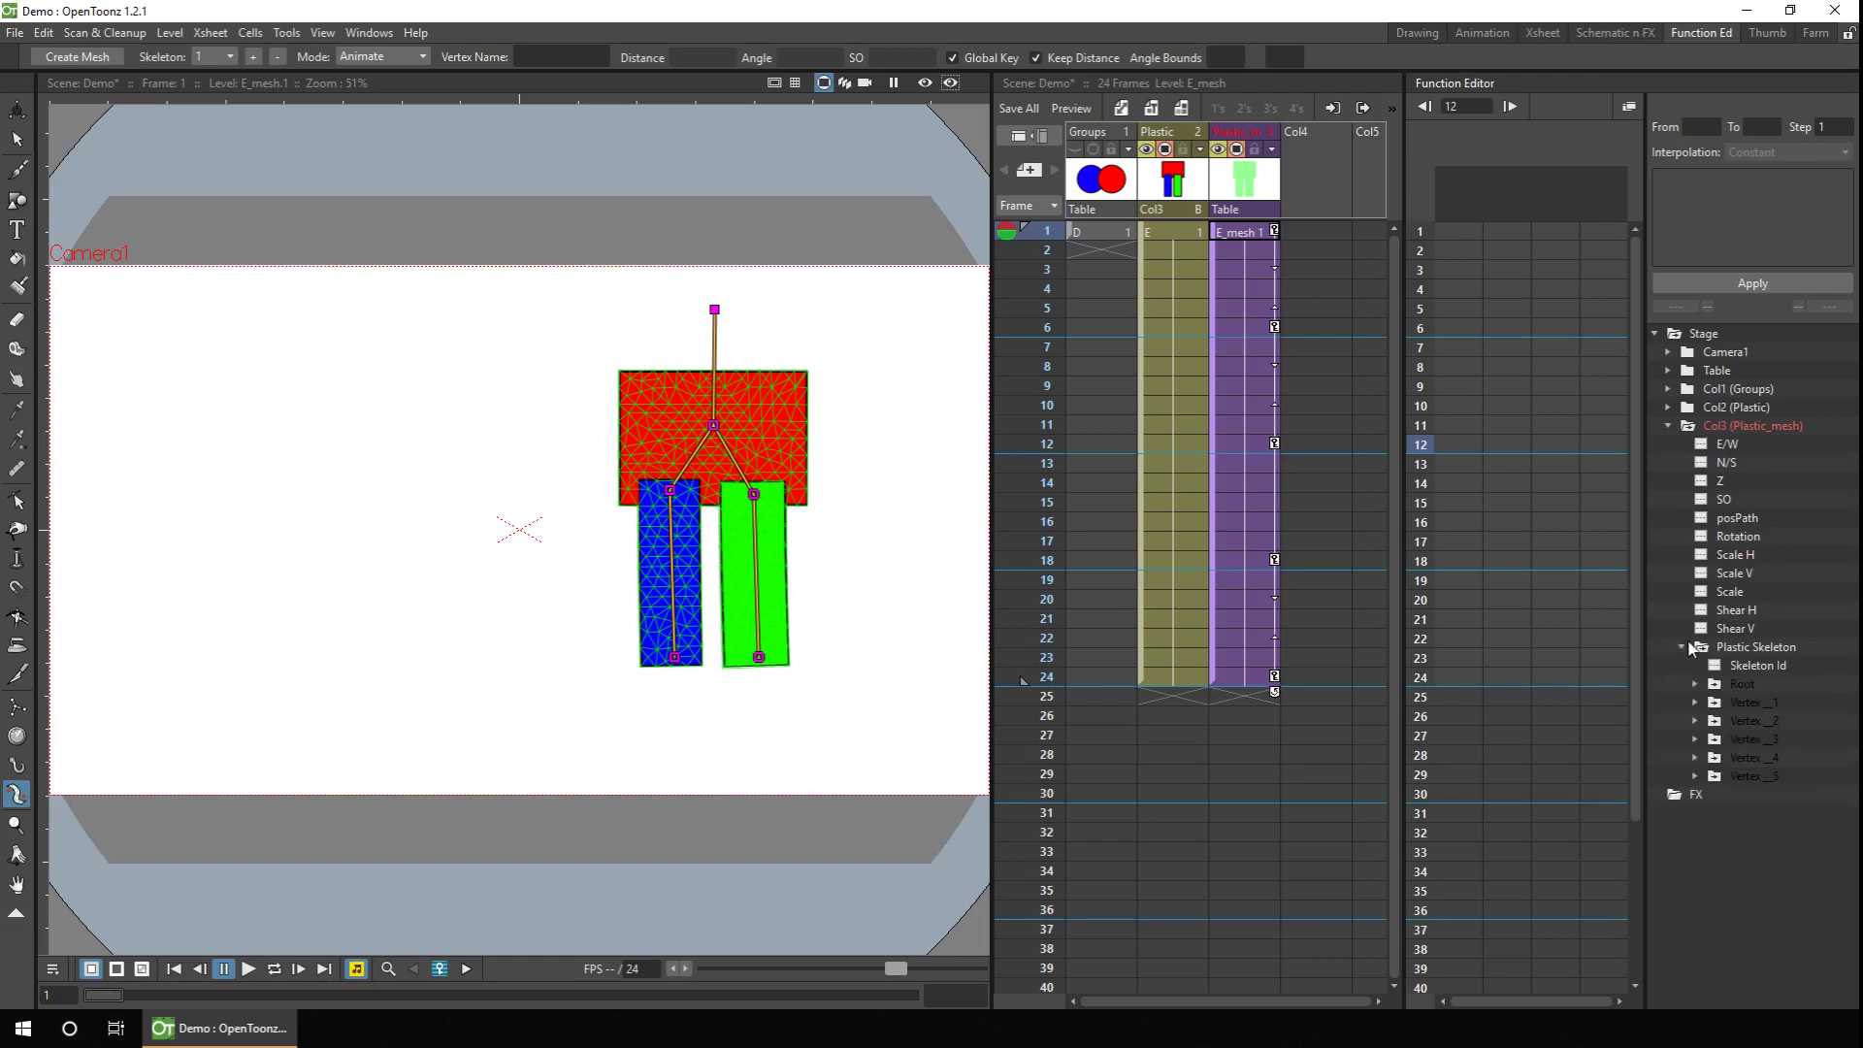
{"action": "left_click", "coordinate": [1695, 740]}
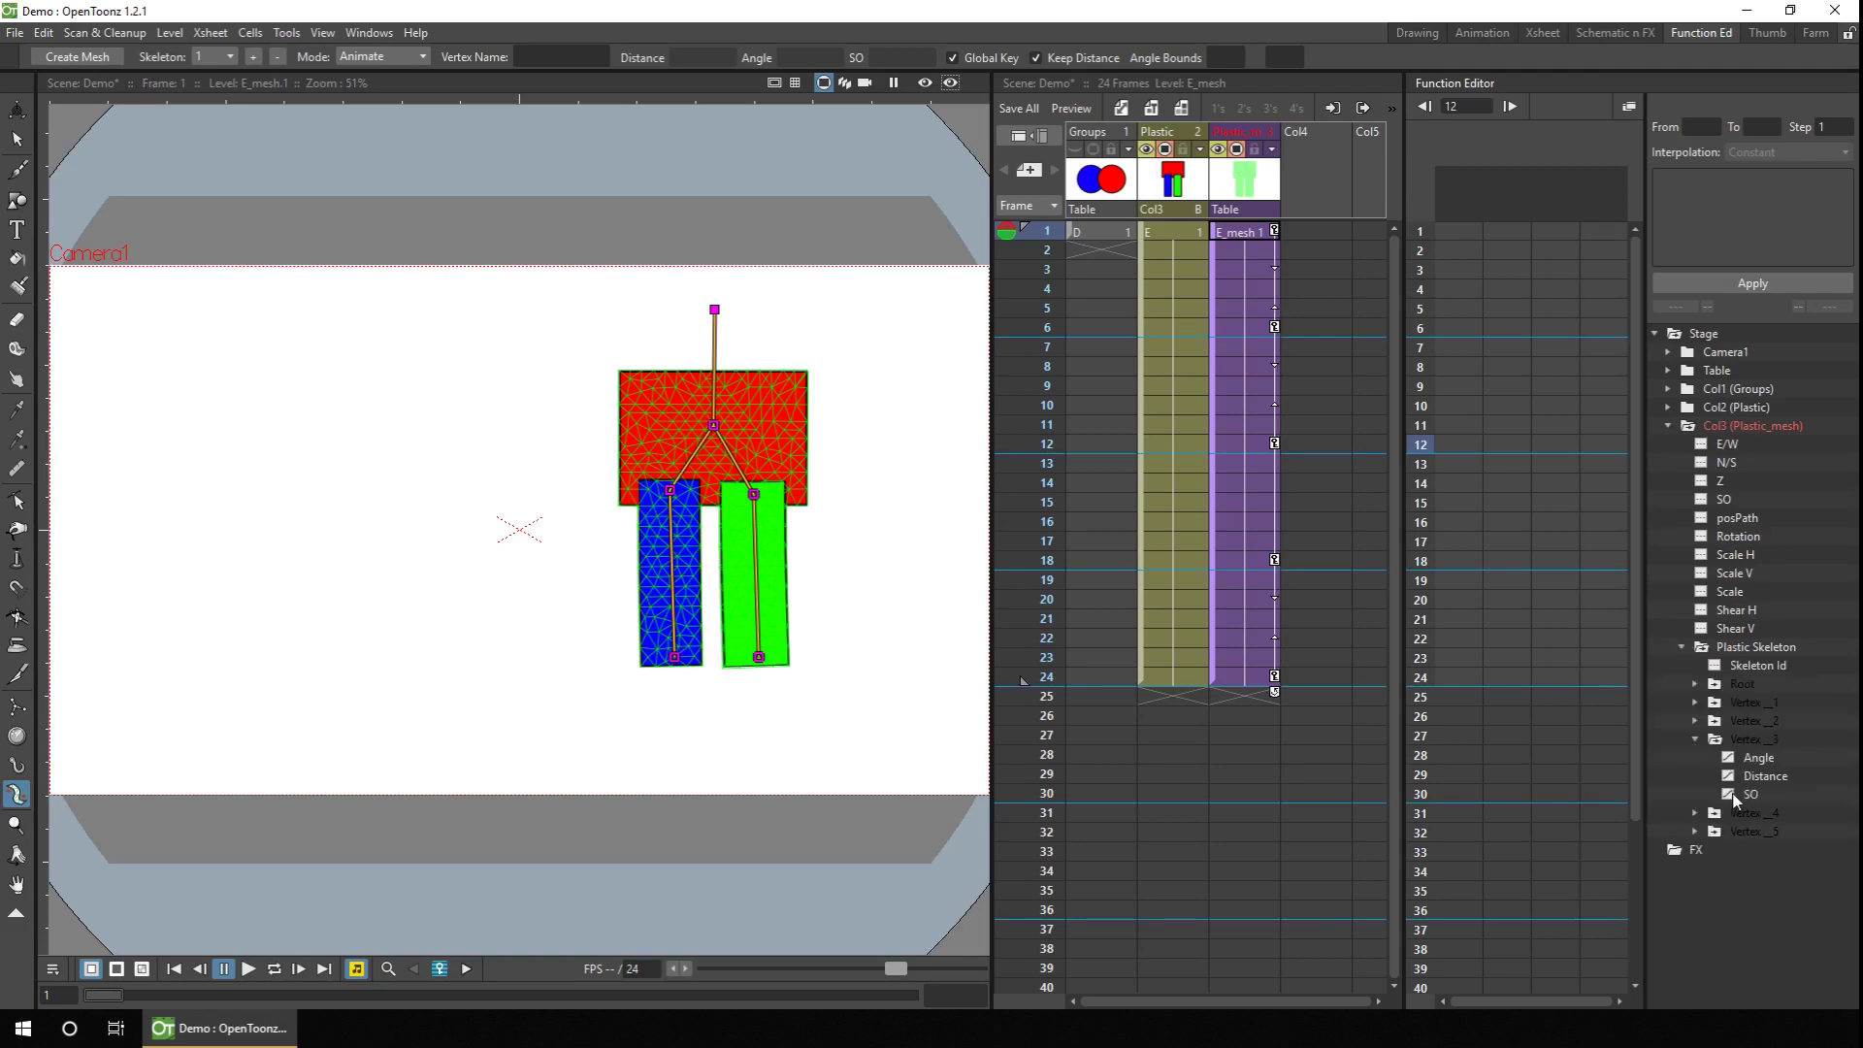
{"action": "left_click", "coordinate": [1736, 795]}
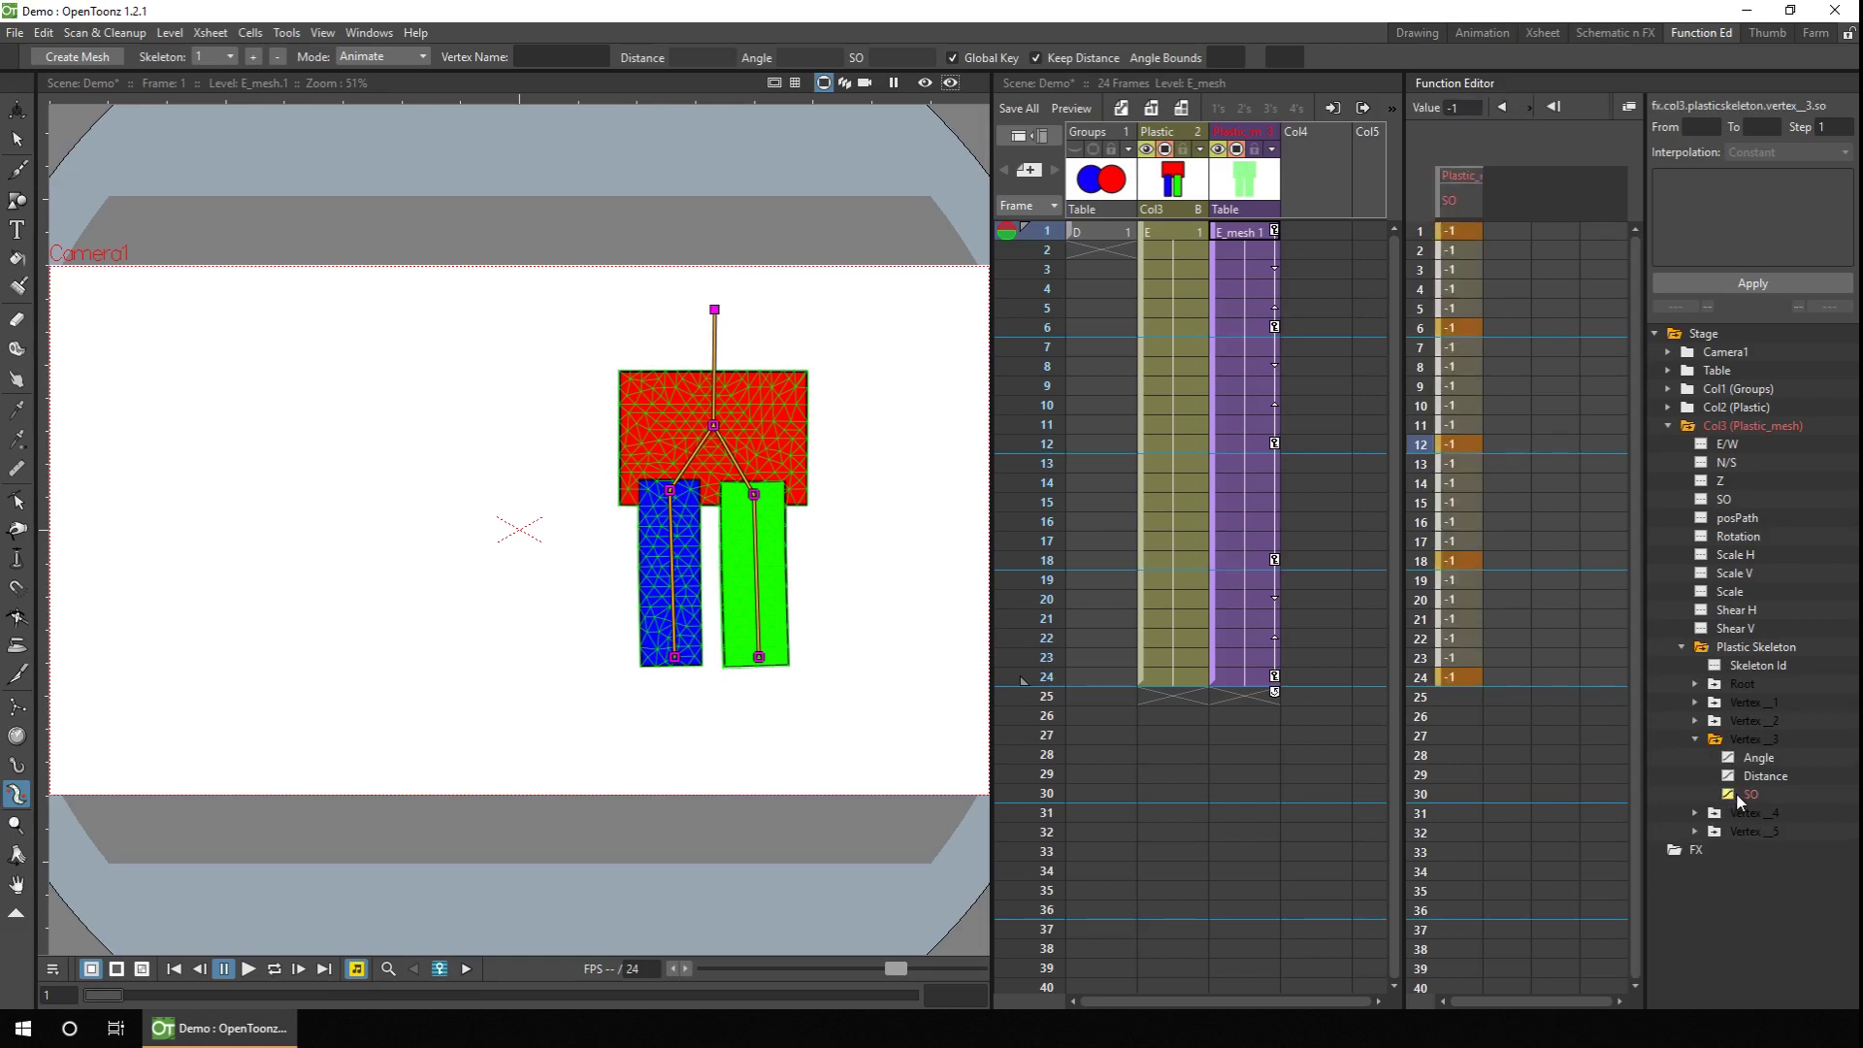
Step: Set the blue leg vertex's SO to 1 at frame 13 in the Function Editor
{"action": "left_click", "coordinate": [1459, 231]}
{"action": "mouse_move", "coordinate": [1051, 233]}
{"action": "left_mouse_down"}
{"action": "mouse_move", "coordinate": [1050, 482]}
{"action": "mouse_move", "coordinate": [1053, 433]}
{"action": "mouse_move", "coordinate": [1048, 463]}
{"action": "left_mouse_up"}
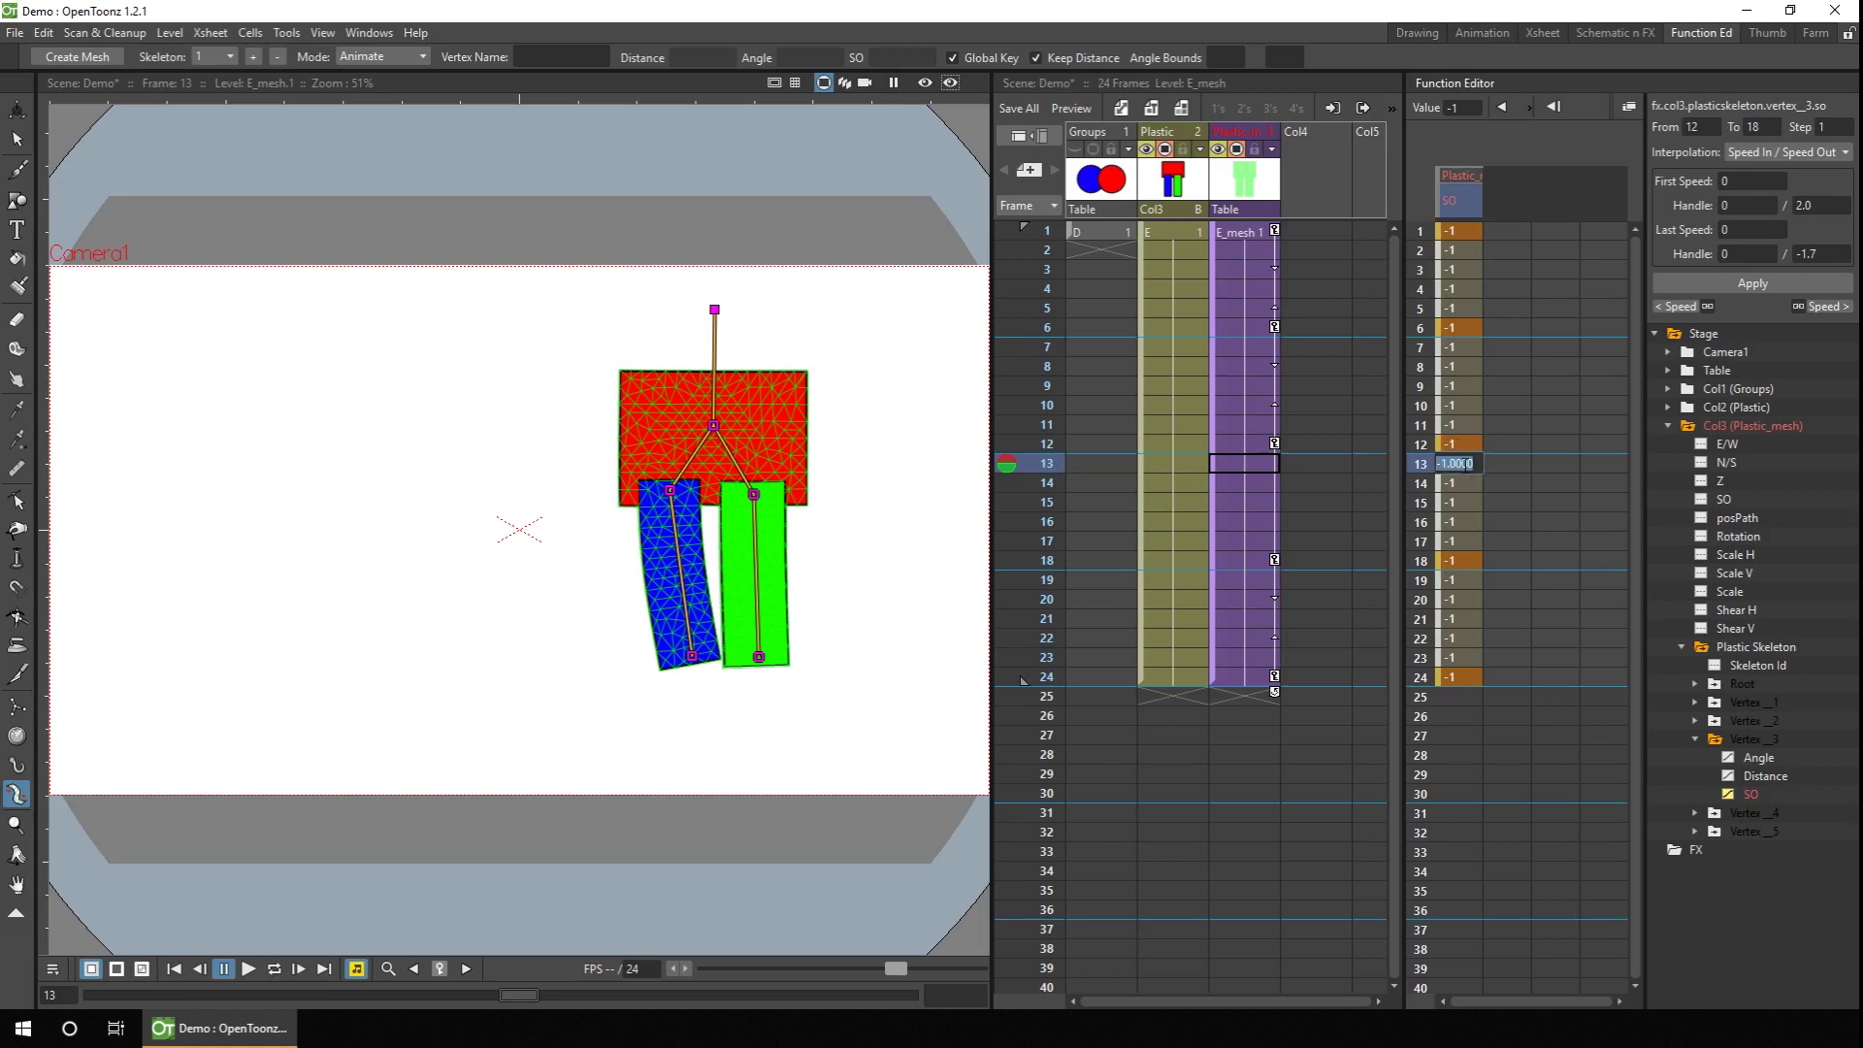
{"action": "key", "text": "Up"}
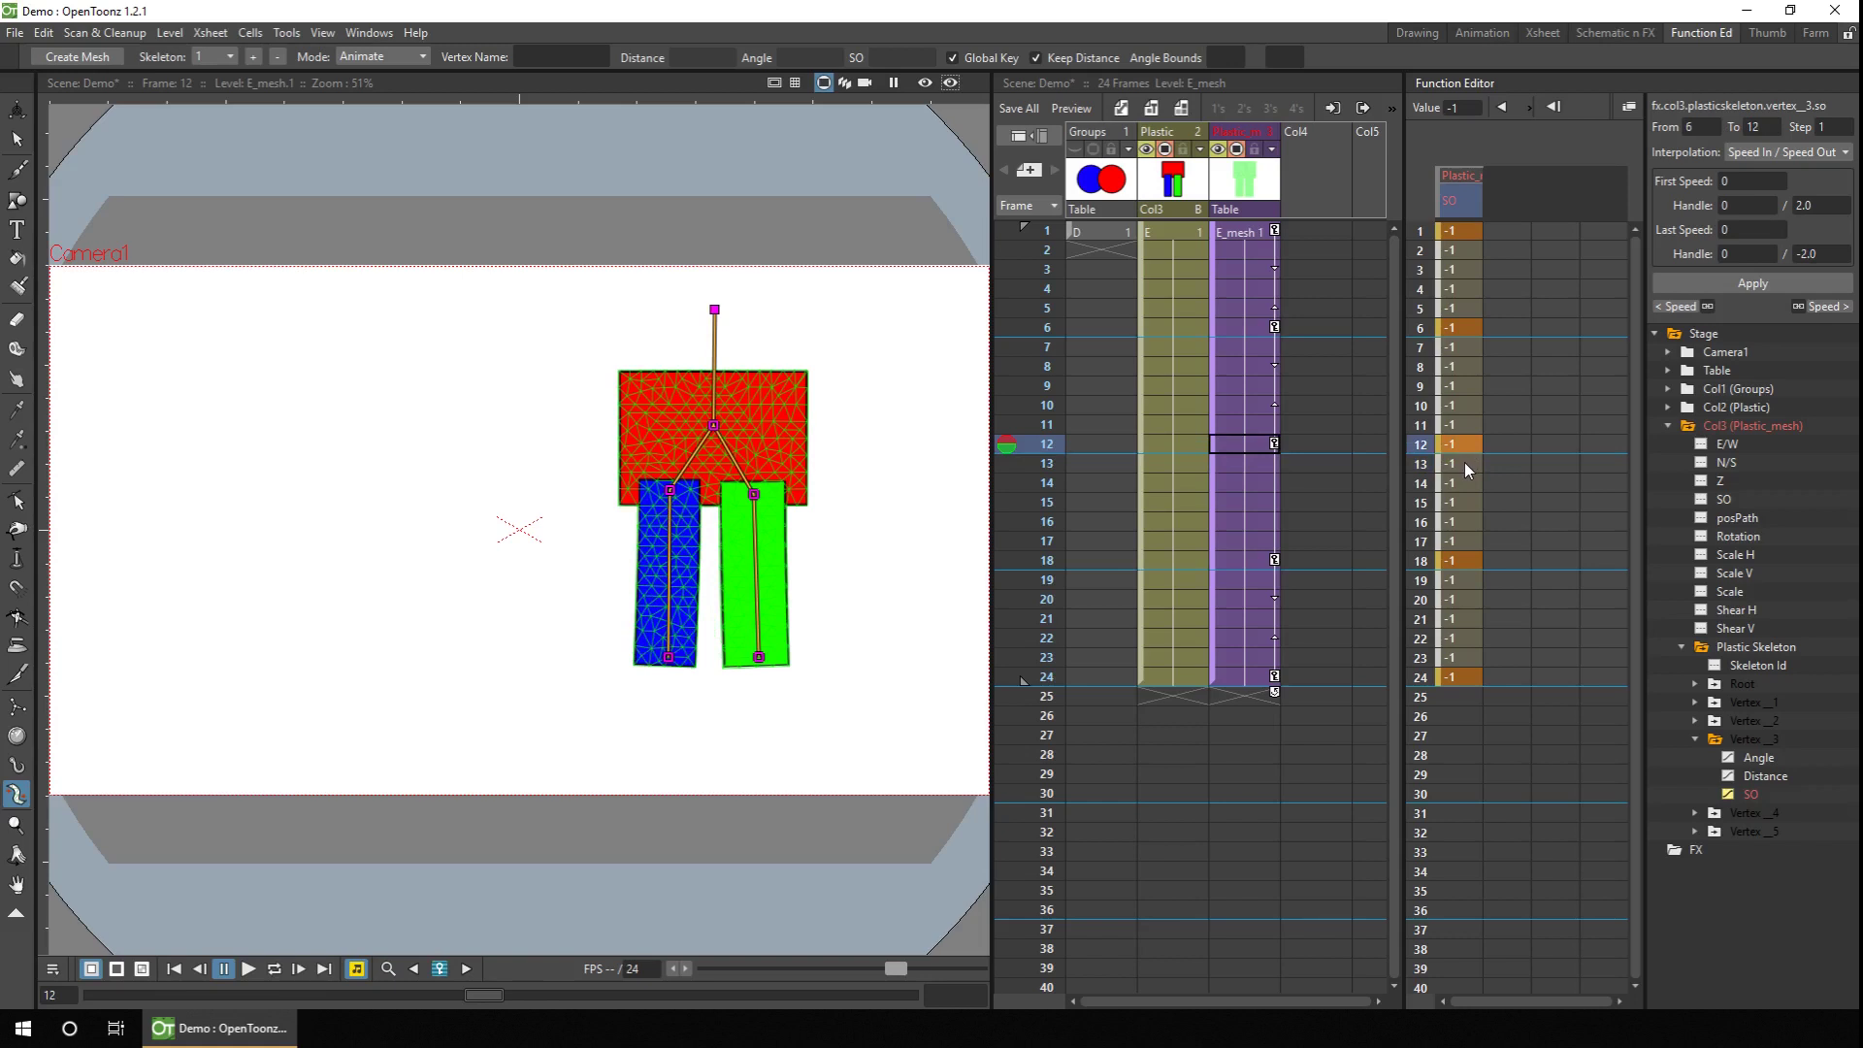
{"action": "double_click", "coordinate": [1464, 463]}
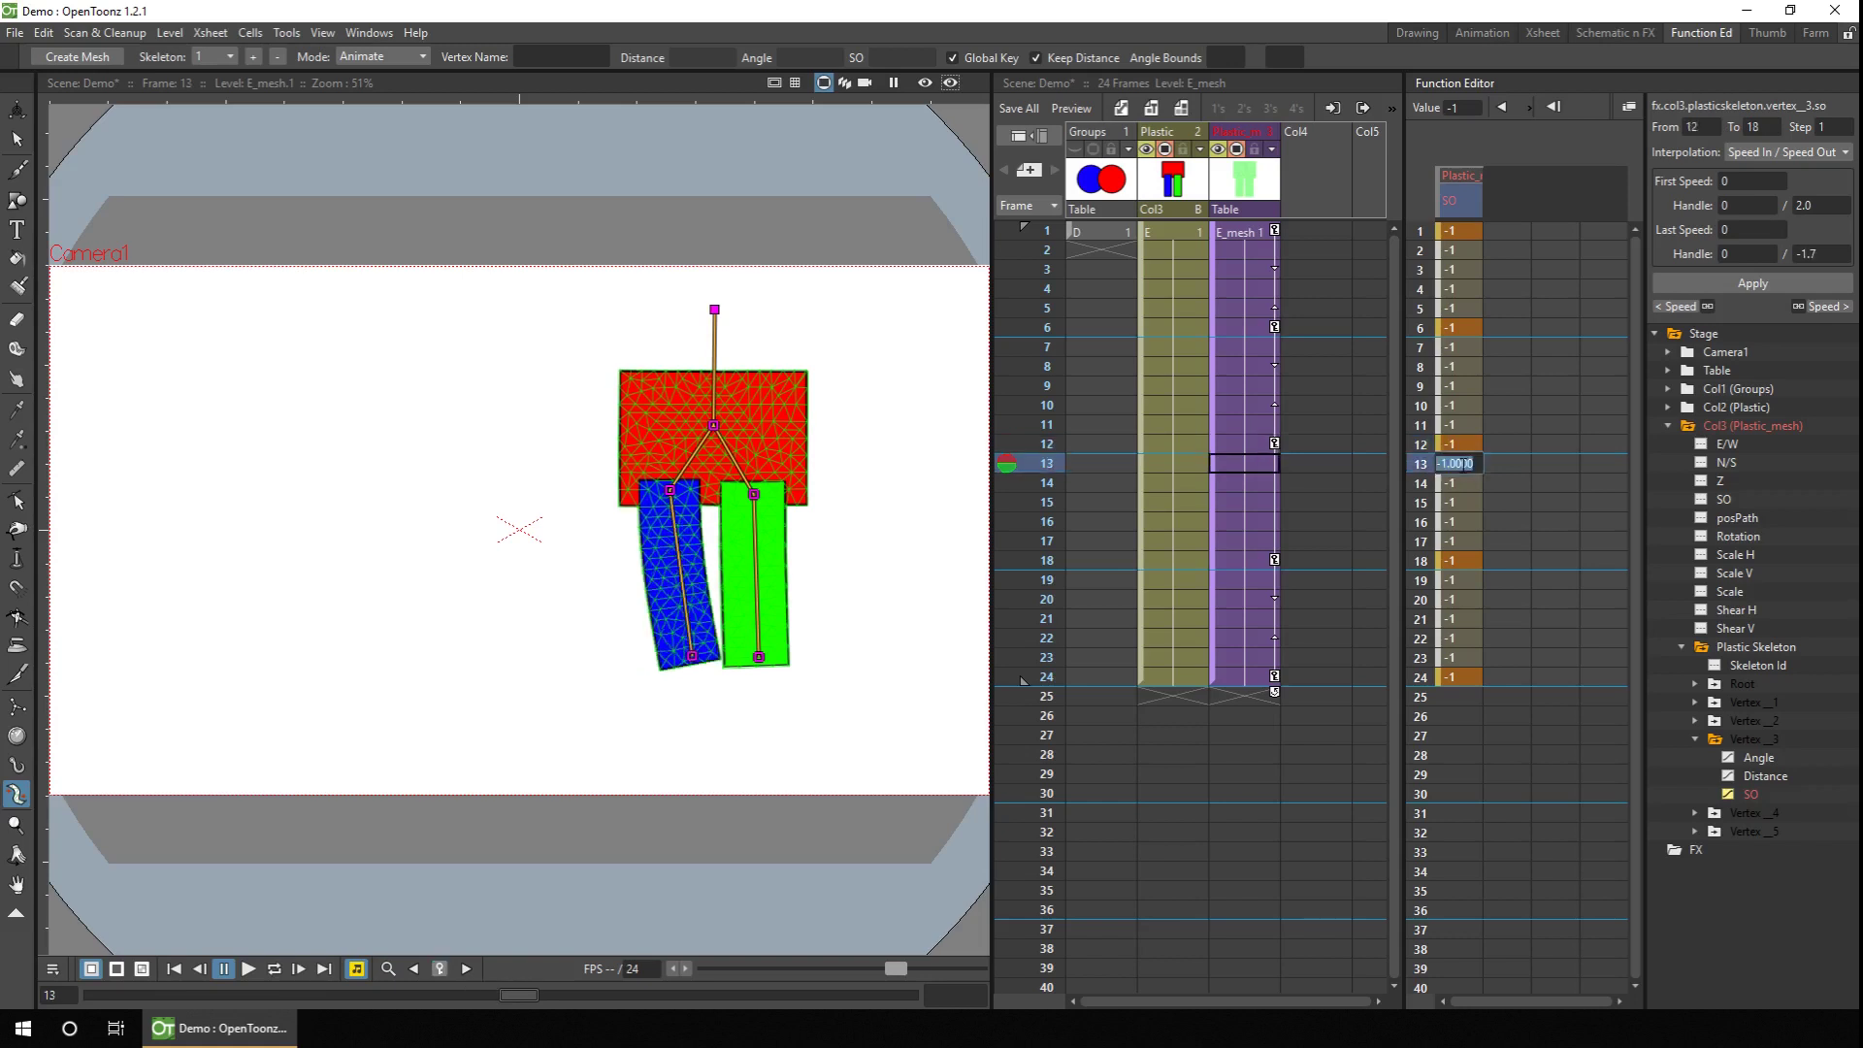
{"action": "type", "text": "1"}
{"action": "key", "text": "Return"}
Step: Change the SO keyframe at frame 18 to 1 for the blue leg vertex
{"action": "left_click", "coordinate": [1462, 562]}
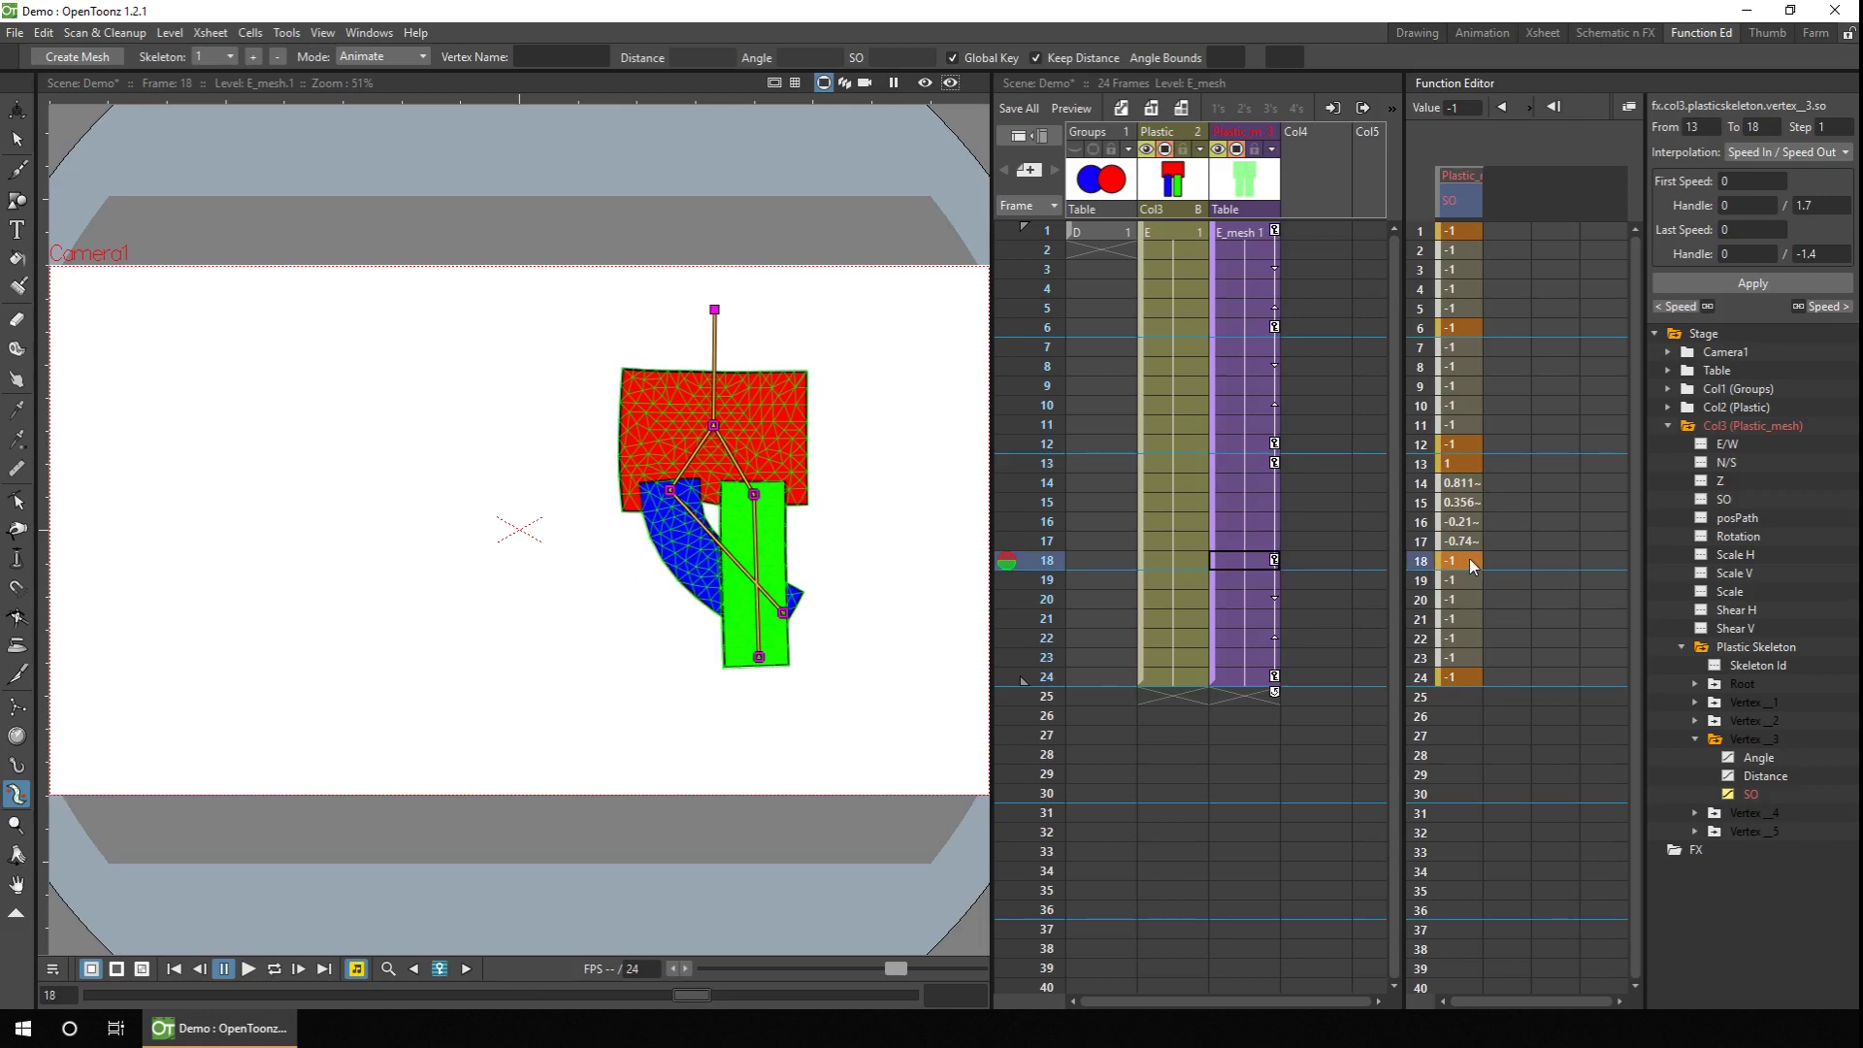
{"action": "double_click", "coordinate": [1462, 562]}
{"action": "type", "text": "1"}
{"action": "key", "text": "Return"}
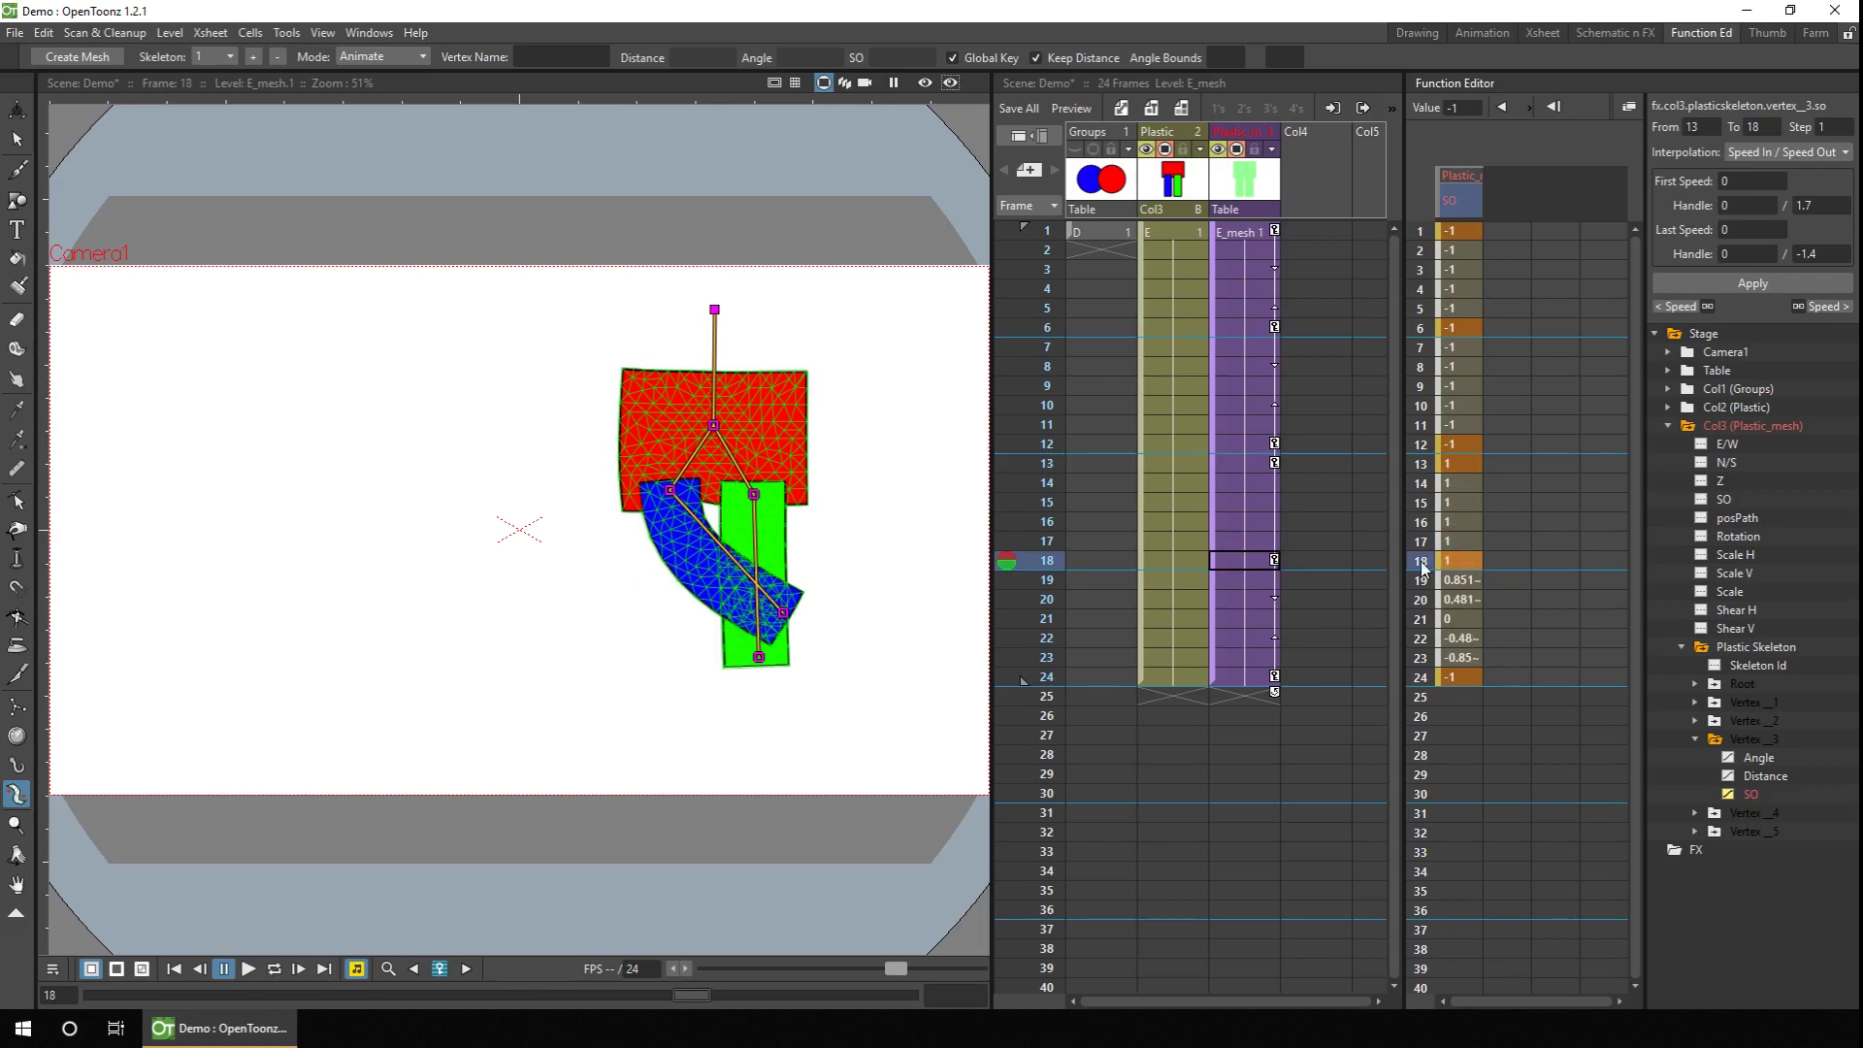
Step: Change the SO keyframe at frame 24 to 1 for the blue leg vertex
{"action": "left_click_drag", "start_coordinate": [1424, 565], "coordinate": [1436, 626]}
{"action": "left_click", "coordinate": [1462, 678]}
{"action": "double_click", "coordinate": [1462, 677]}
{"action": "type", "text": "1"}
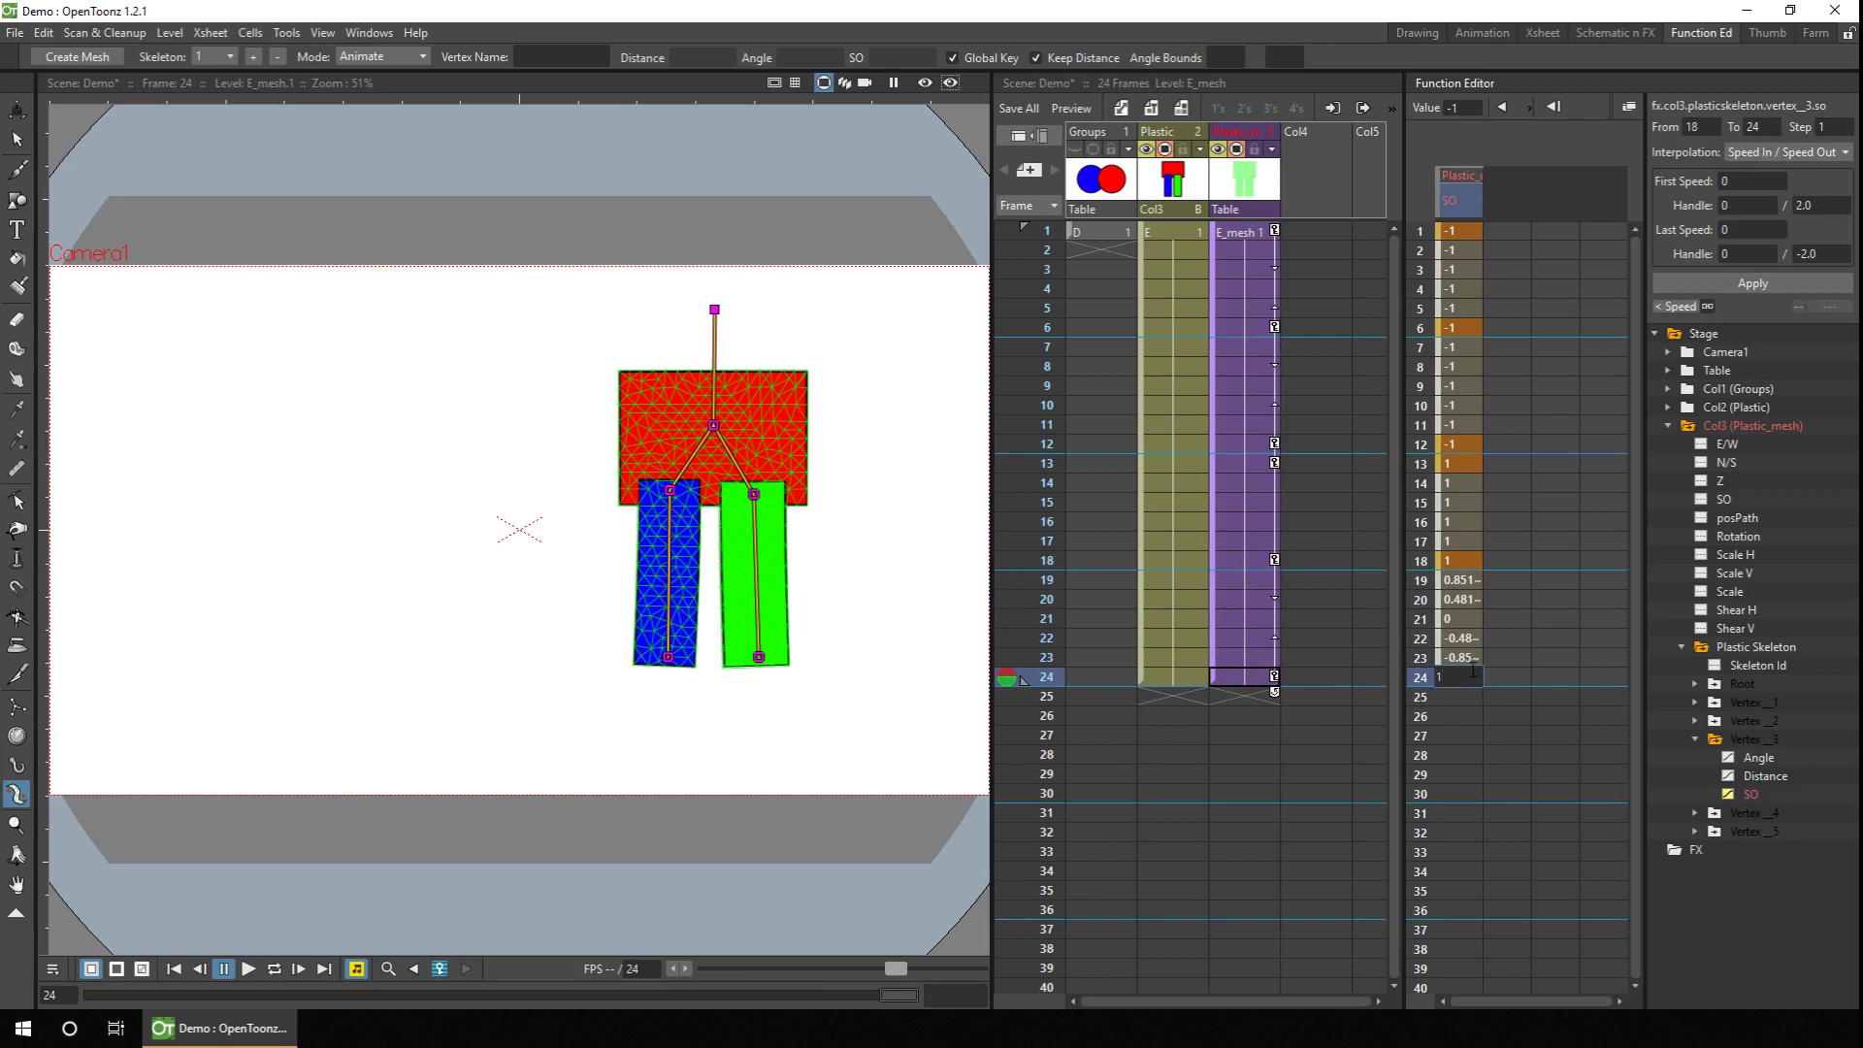
{"action": "key", "text": "Return"}
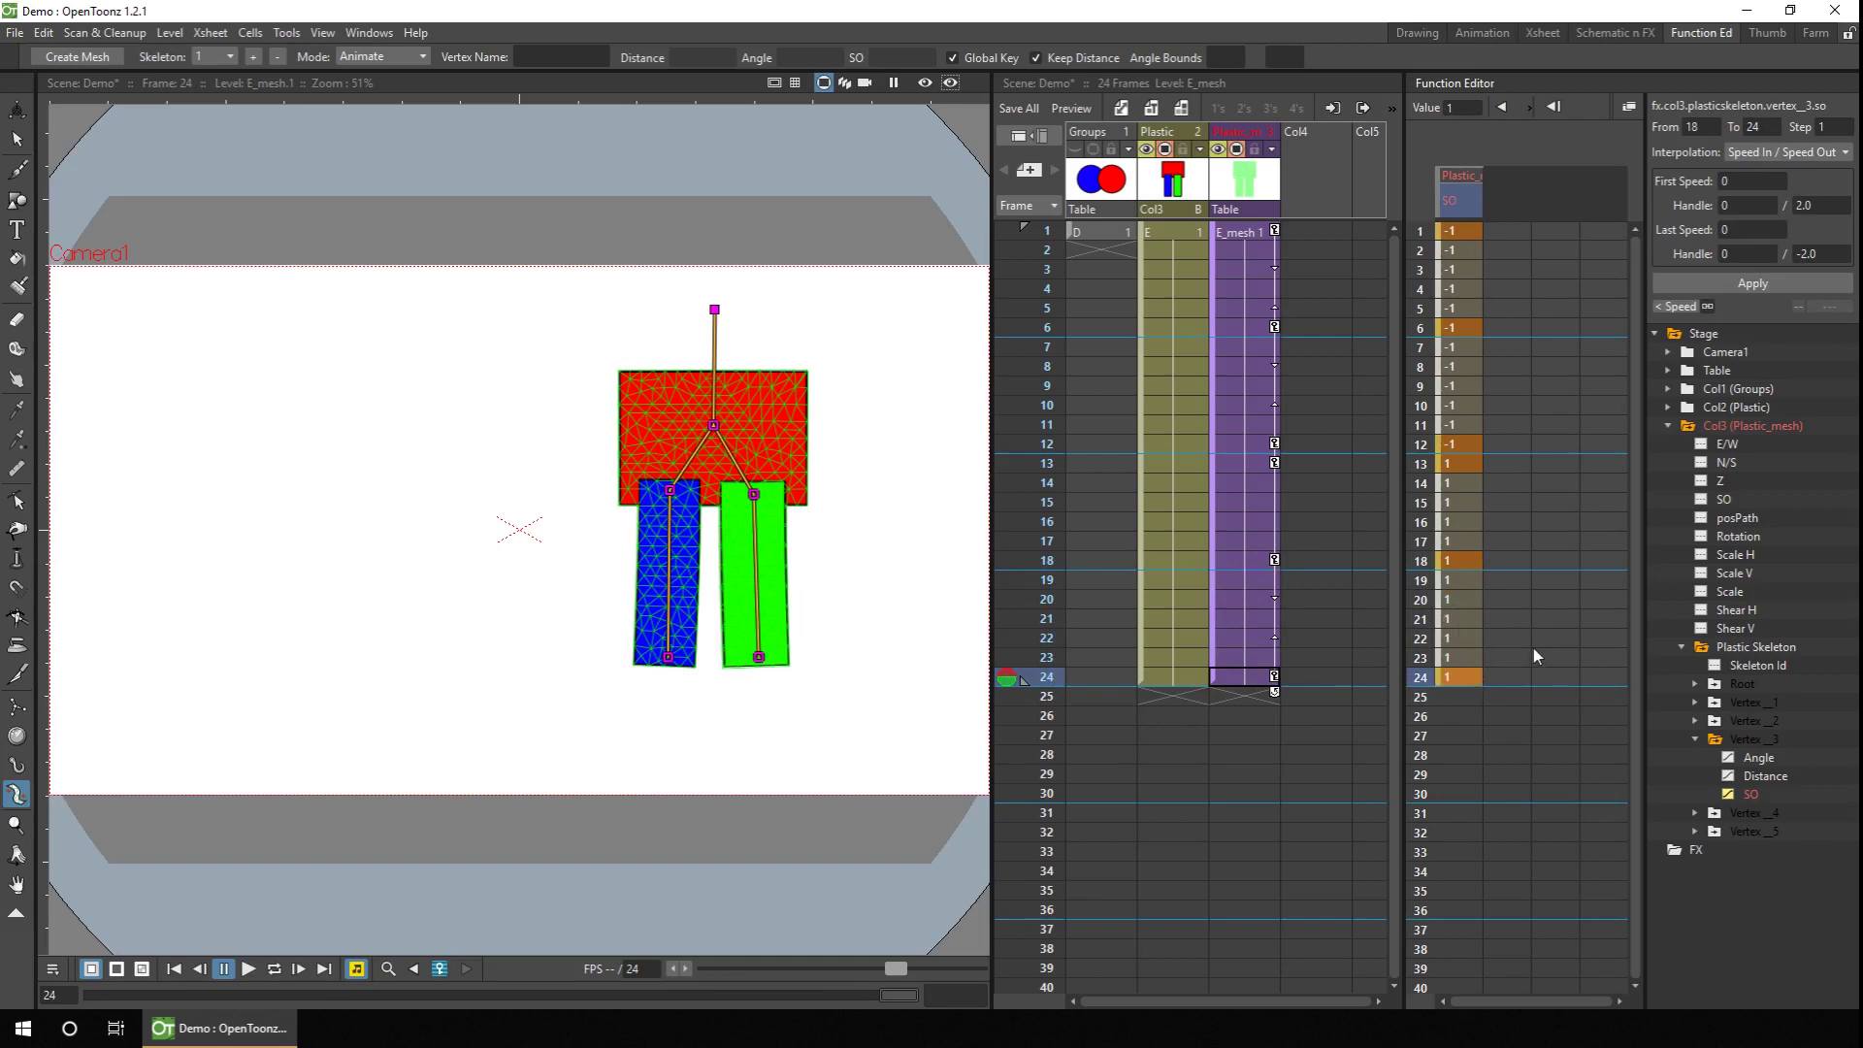
Step: Delete the blue leg vertex's SO keyframes from frame 14 onward and check the remaining frames in playback
{"action": "left_click_drag", "start_coordinate": [1469, 722], "coordinate": [1463, 494]}
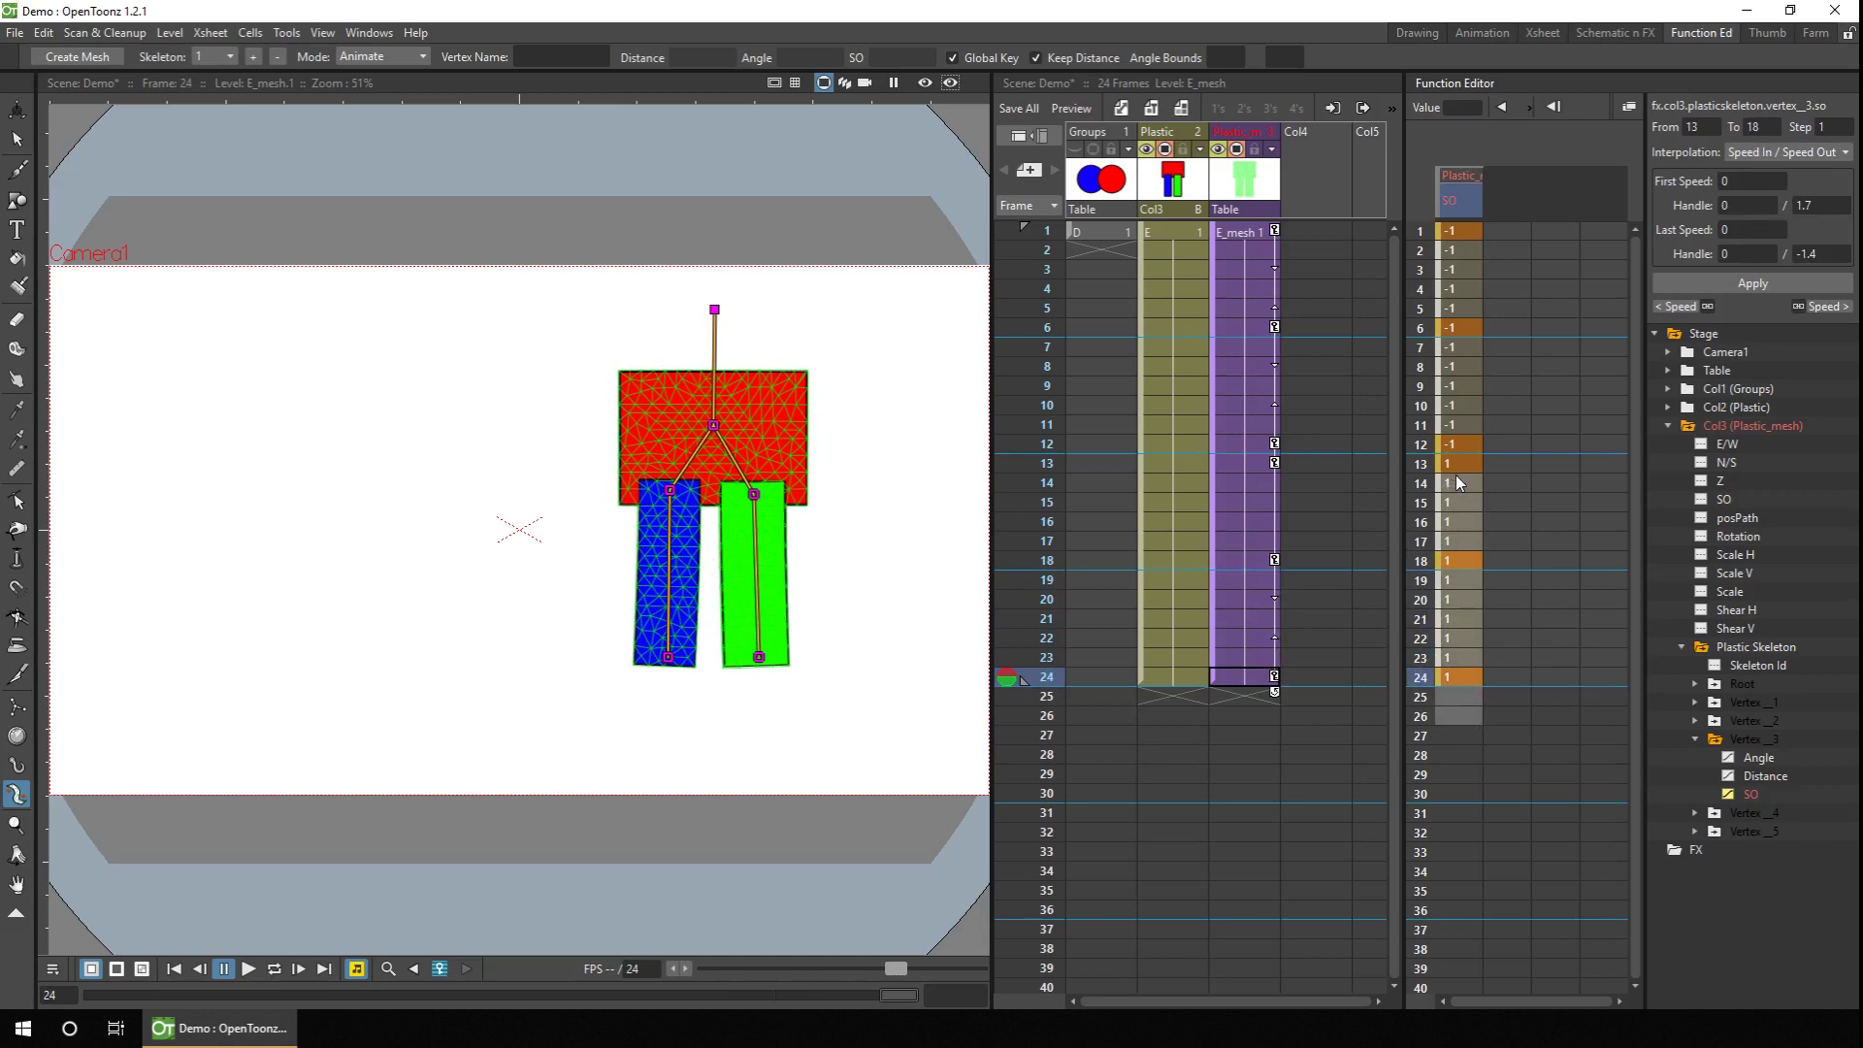
{"action": "key", "text": "Delete"}
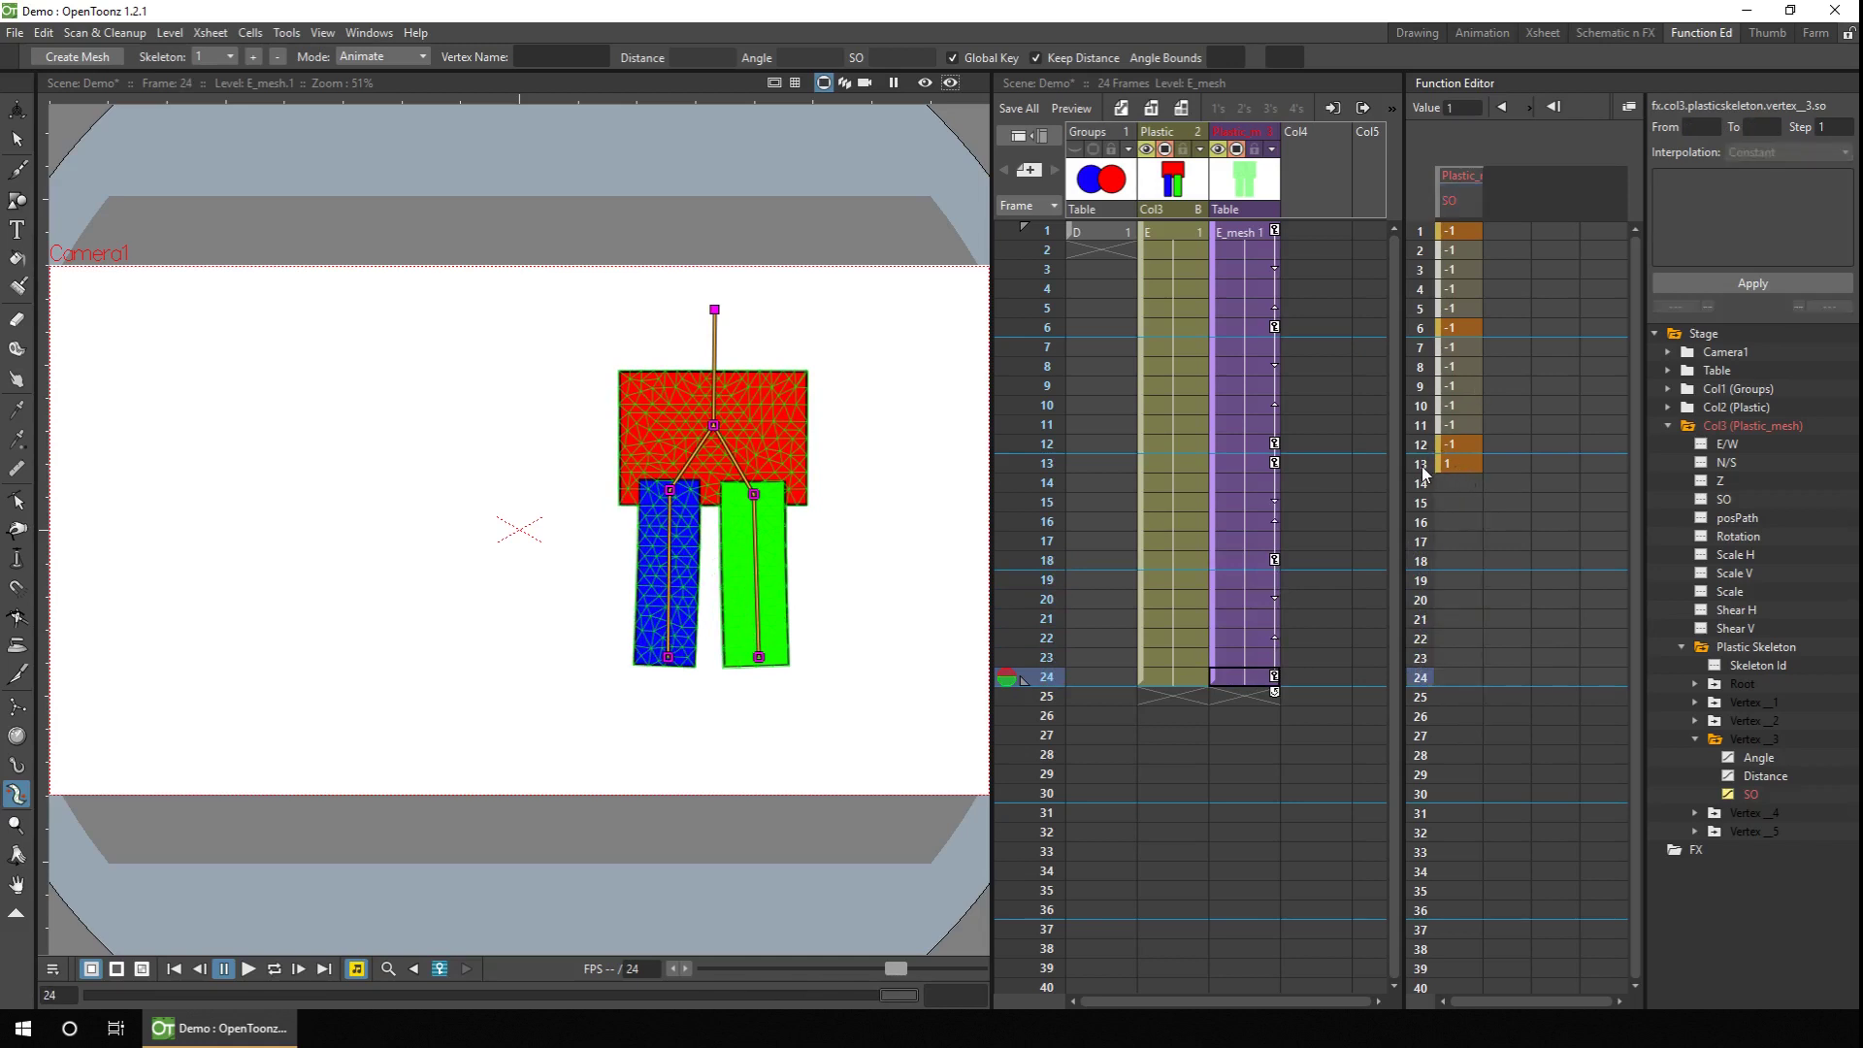
{"action": "left_click", "coordinate": [1422, 466]}
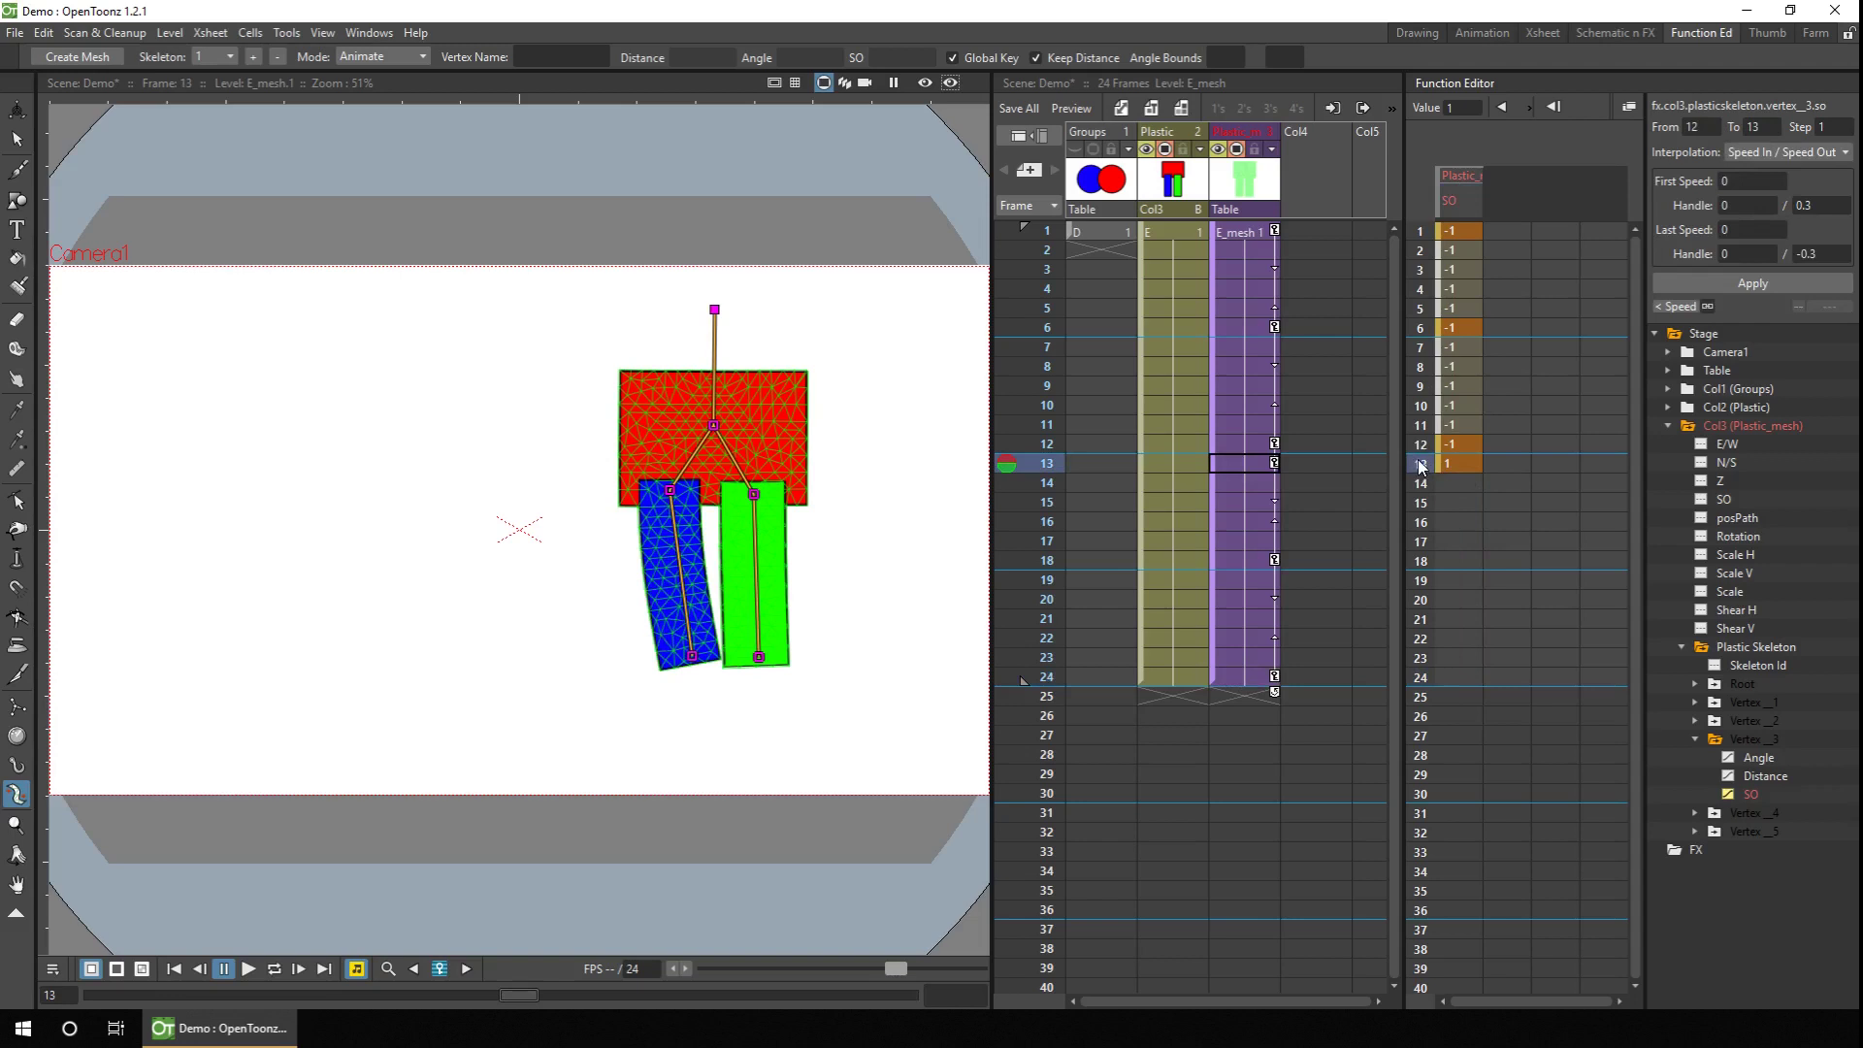
{"action": "left_click", "coordinate": [1421, 503]}
{"action": "left_click_drag", "start_coordinate": [1421, 508], "coordinate": [1422, 661]}
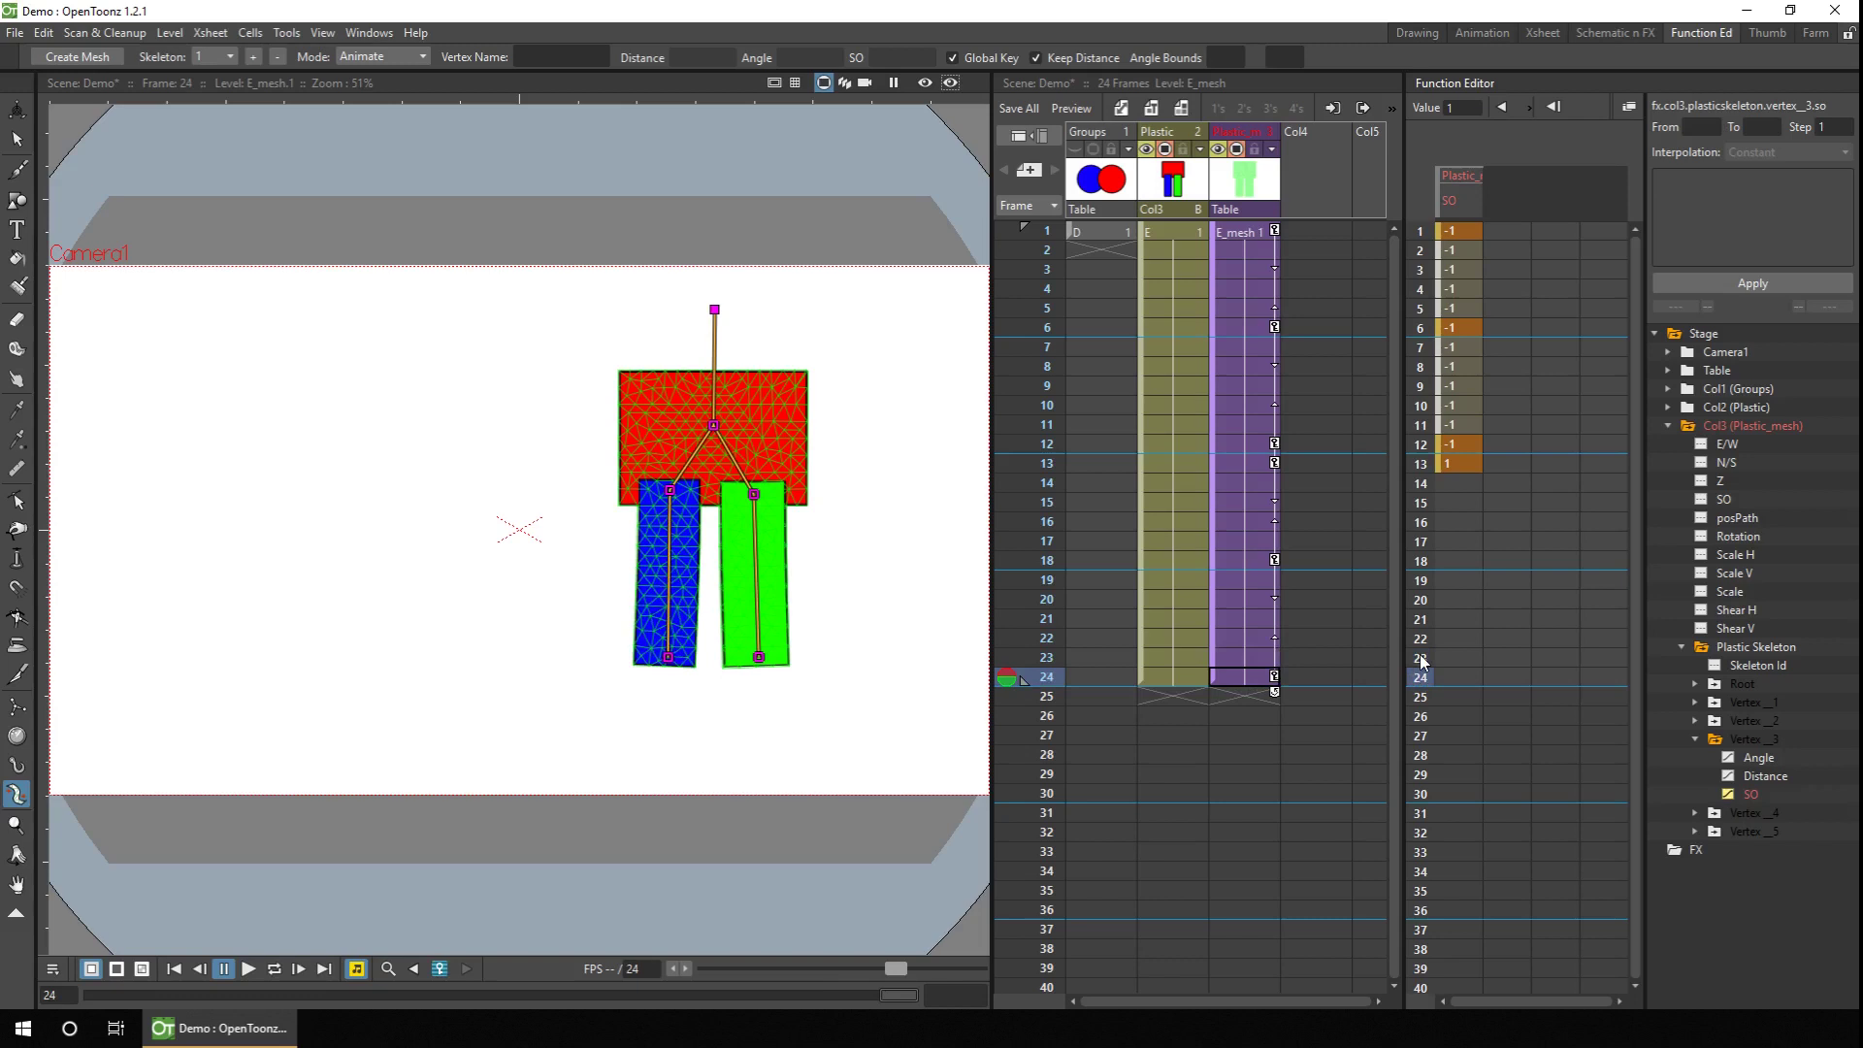
{"action": "left_click", "coordinate": [248, 968]}
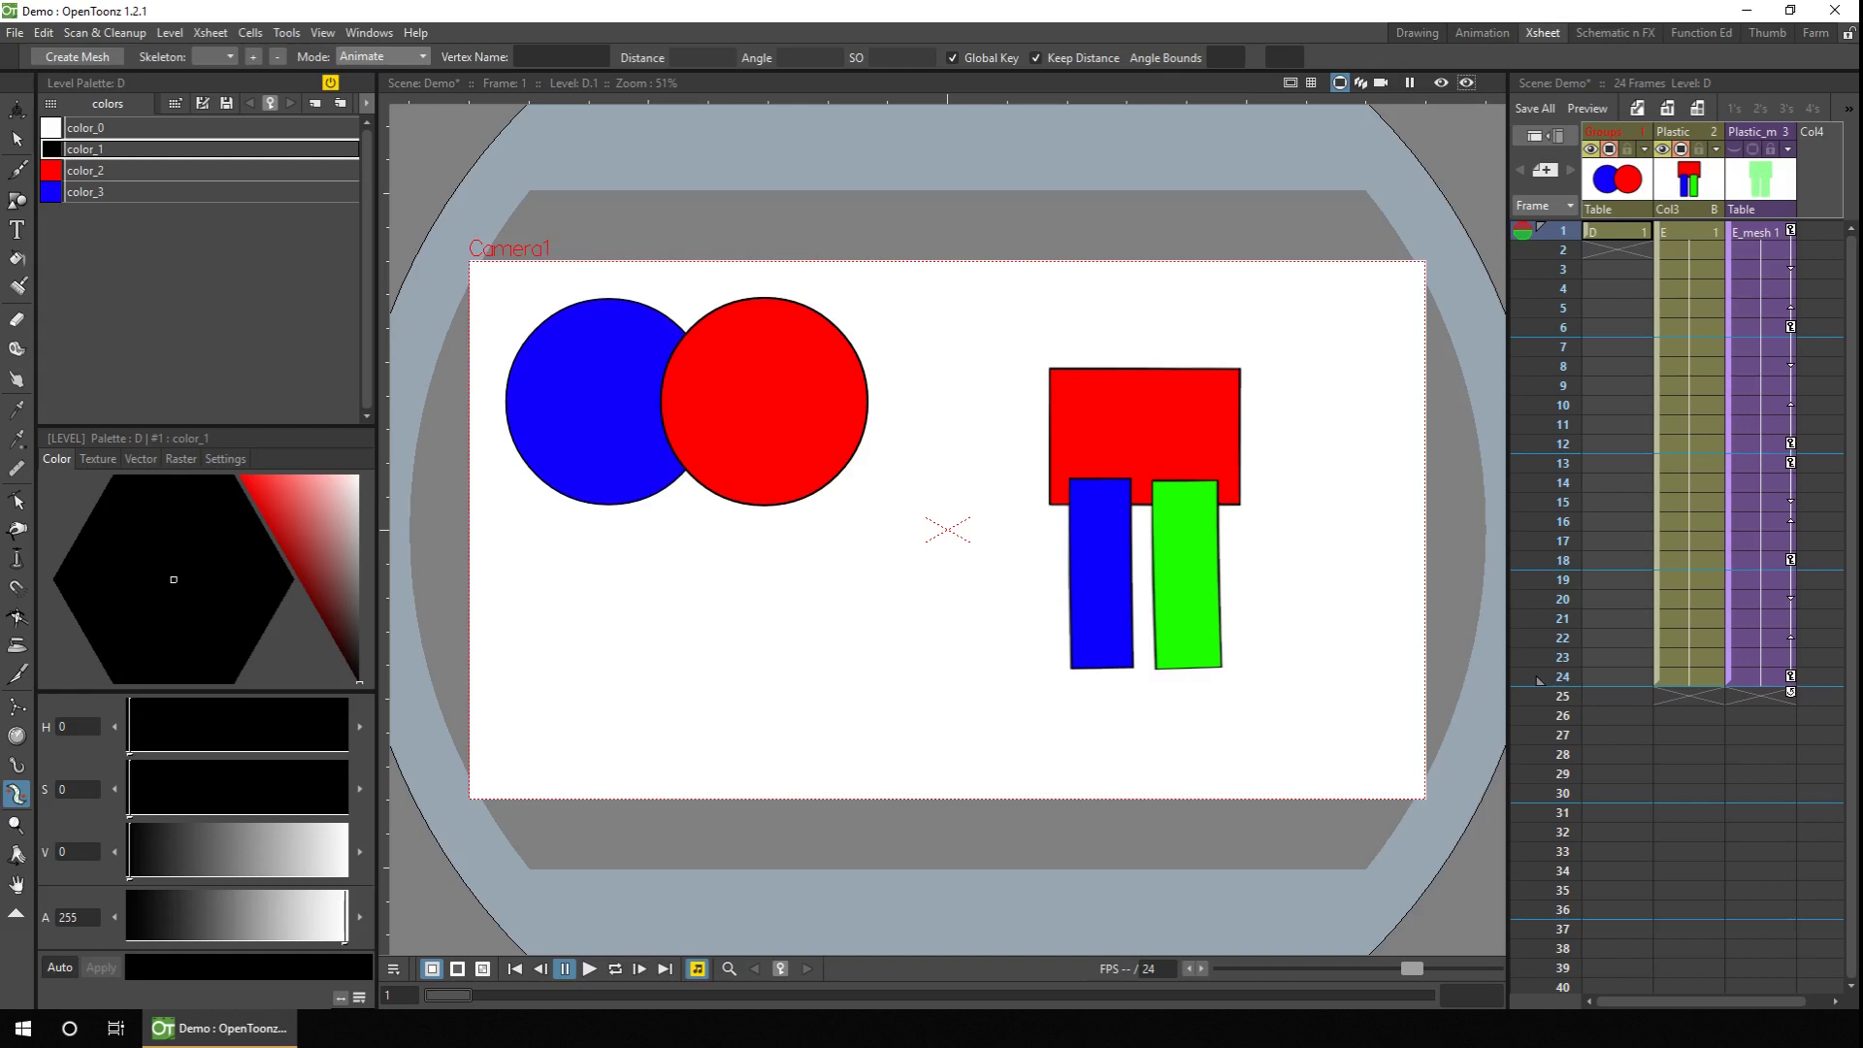
Step: Move the pair of overlapping circles behind the red body of the Plastic figure
{"action": "left_click", "coordinate": [16, 139]}
{"action": "left_click_drag", "start_coordinate": [918, 430], "coordinate": [1342, 430]}
{"action": "left_click", "coordinate": [1321, 632]}
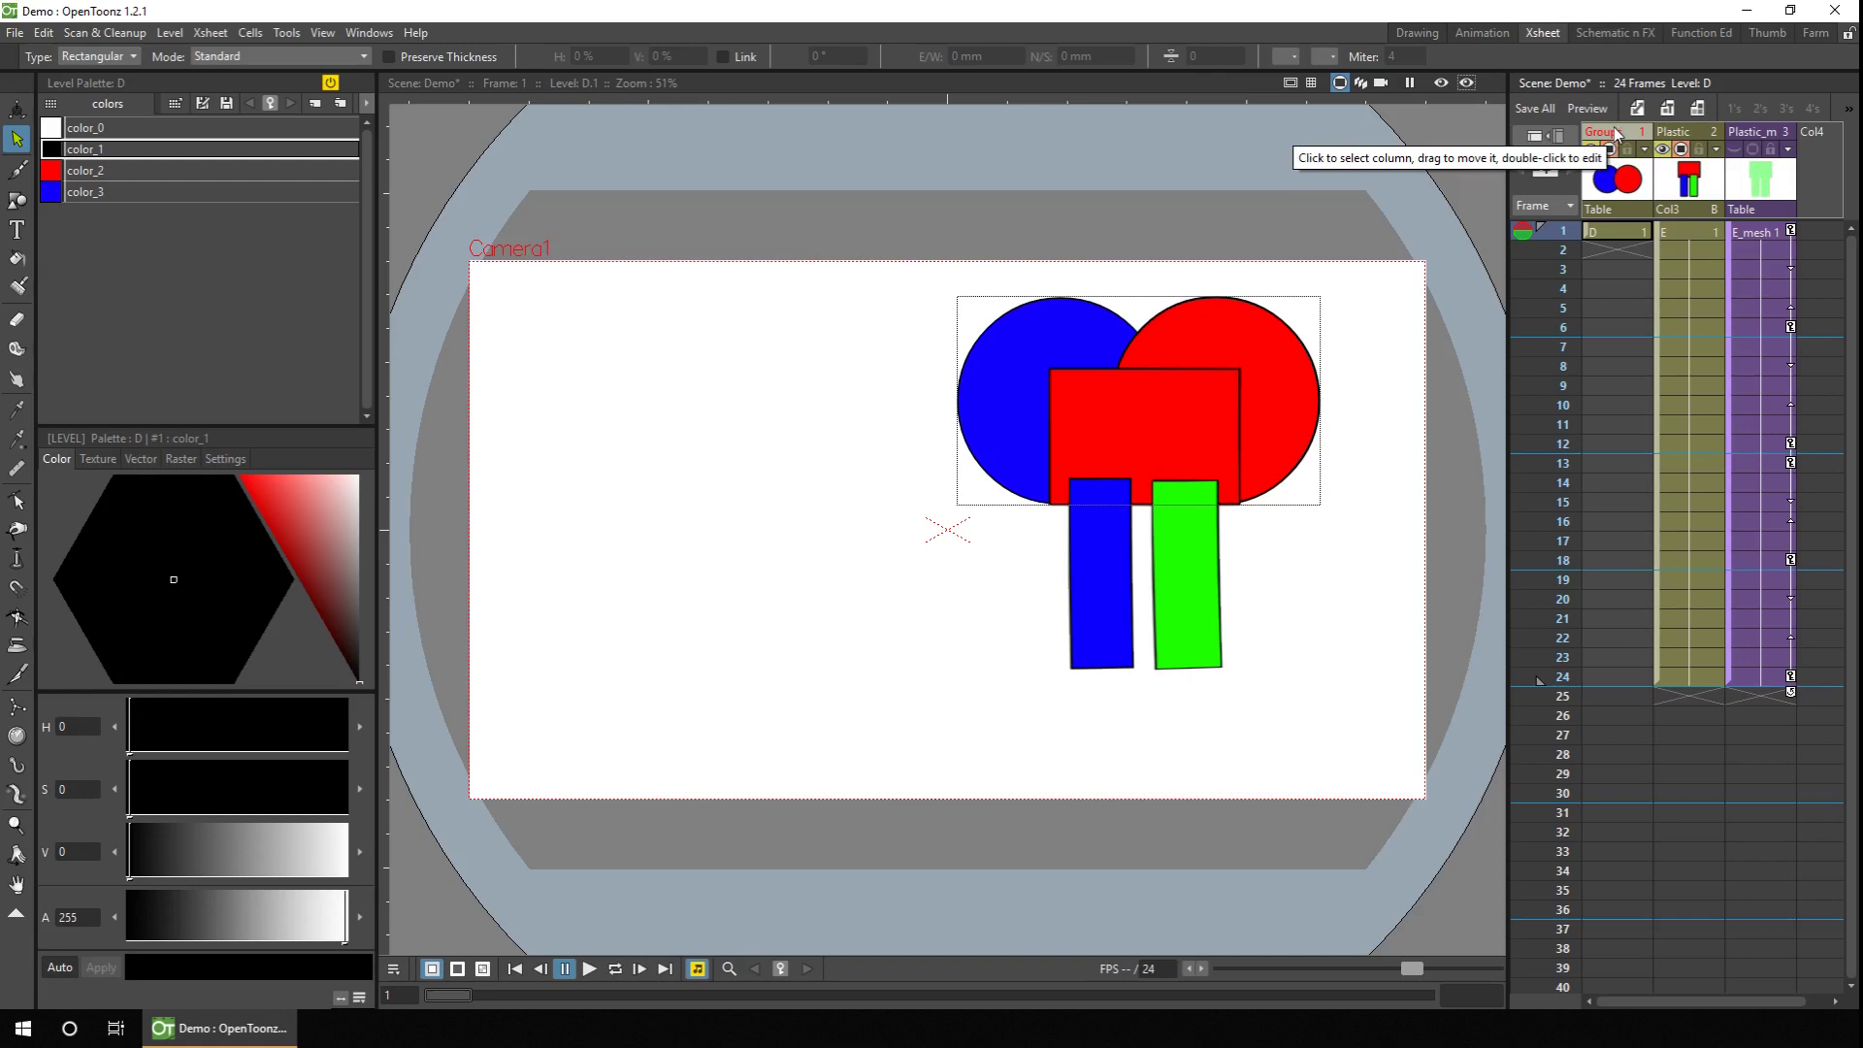
Step: Examine the stacking order of the Groups and Plastic columns in the Xsheet and in the horizontal timeline layout
{"action": "mouse_move", "coordinate": [1616, 134]}
{"action": "left_mouse_down"}
{"action": "mouse_move", "coordinate": [1716, 134]}
{"action": "mouse_move", "coordinate": [1630, 136]}
{"action": "left_mouse_up"}
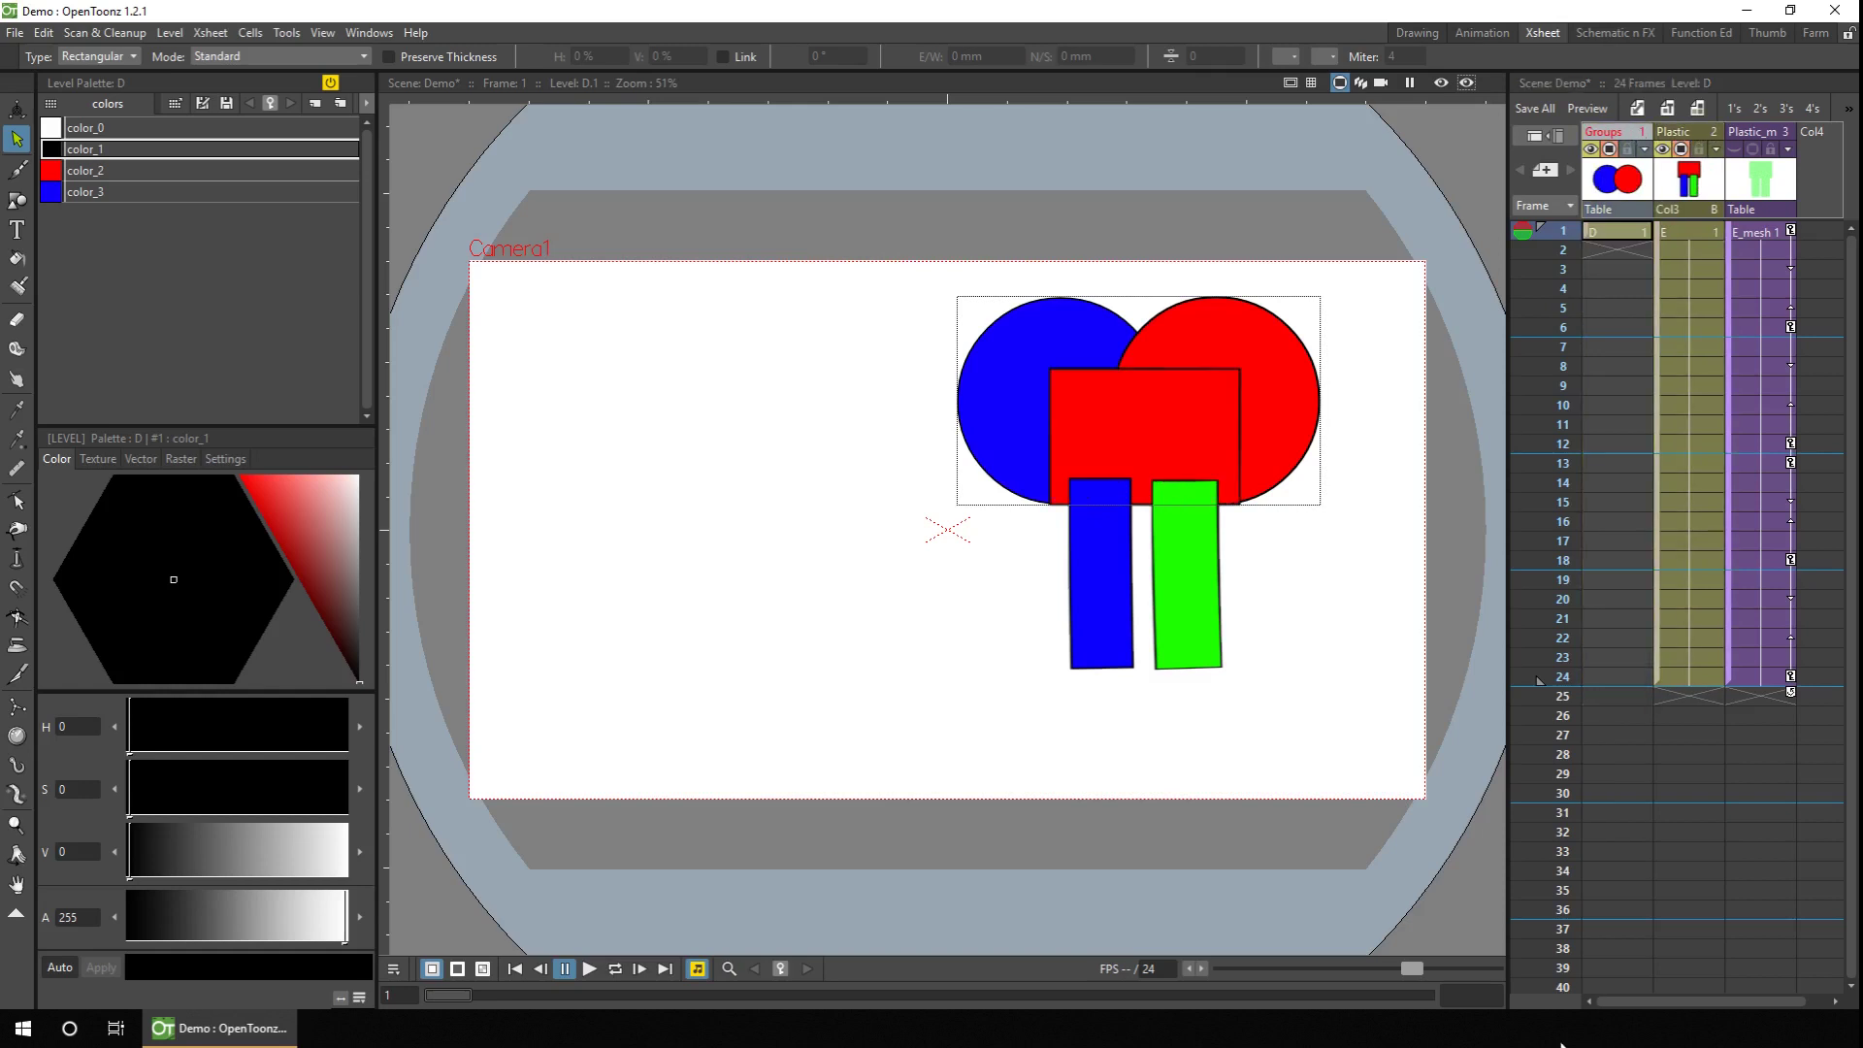
{"action": "left_click", "coordinate": [1552, 137]}
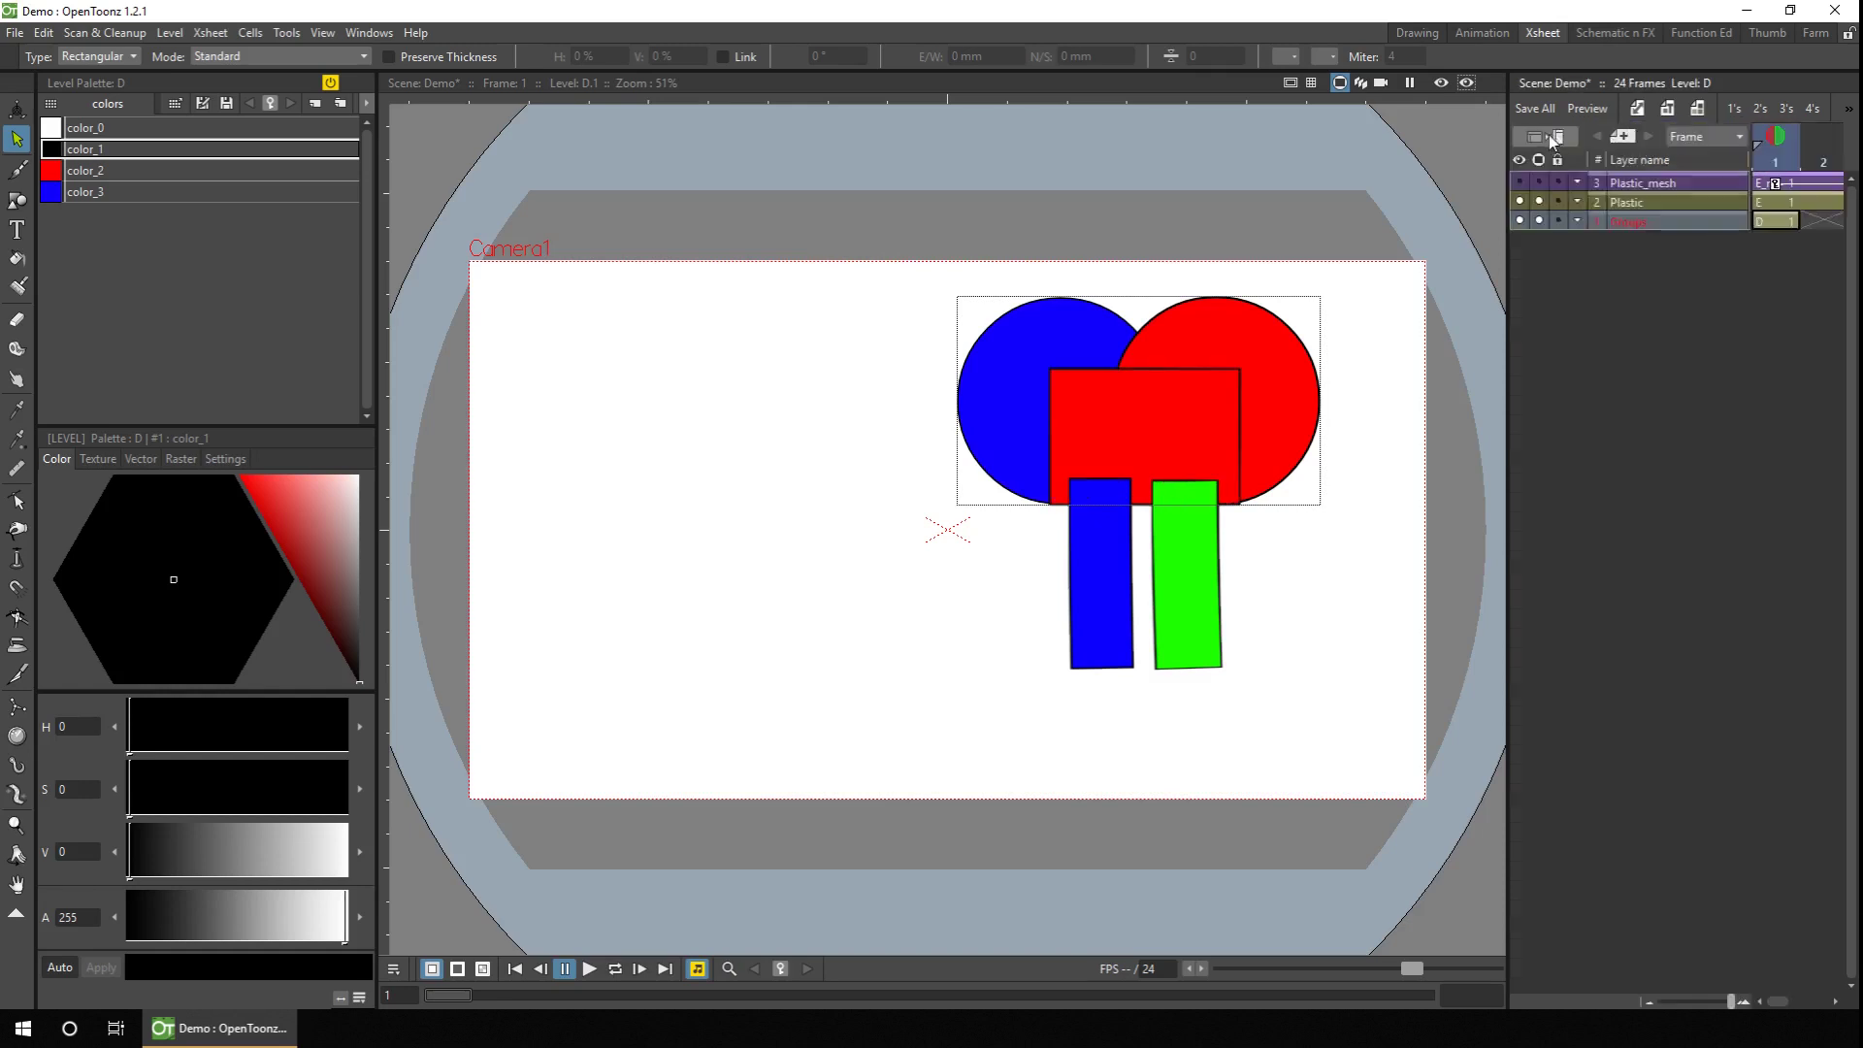
{"action": "left_click", "coordinate": [1680, 202]}
{"action": "mouse_move", "coordinate": [1680, 201]}
{"action": "left_mouse_down"}
{"action": "mouse_move", "coordinate": [1676, 221]}
{"action": "mouse_move", "coordinate": [1673, 201]}
{"action": "left_mouse_up"}
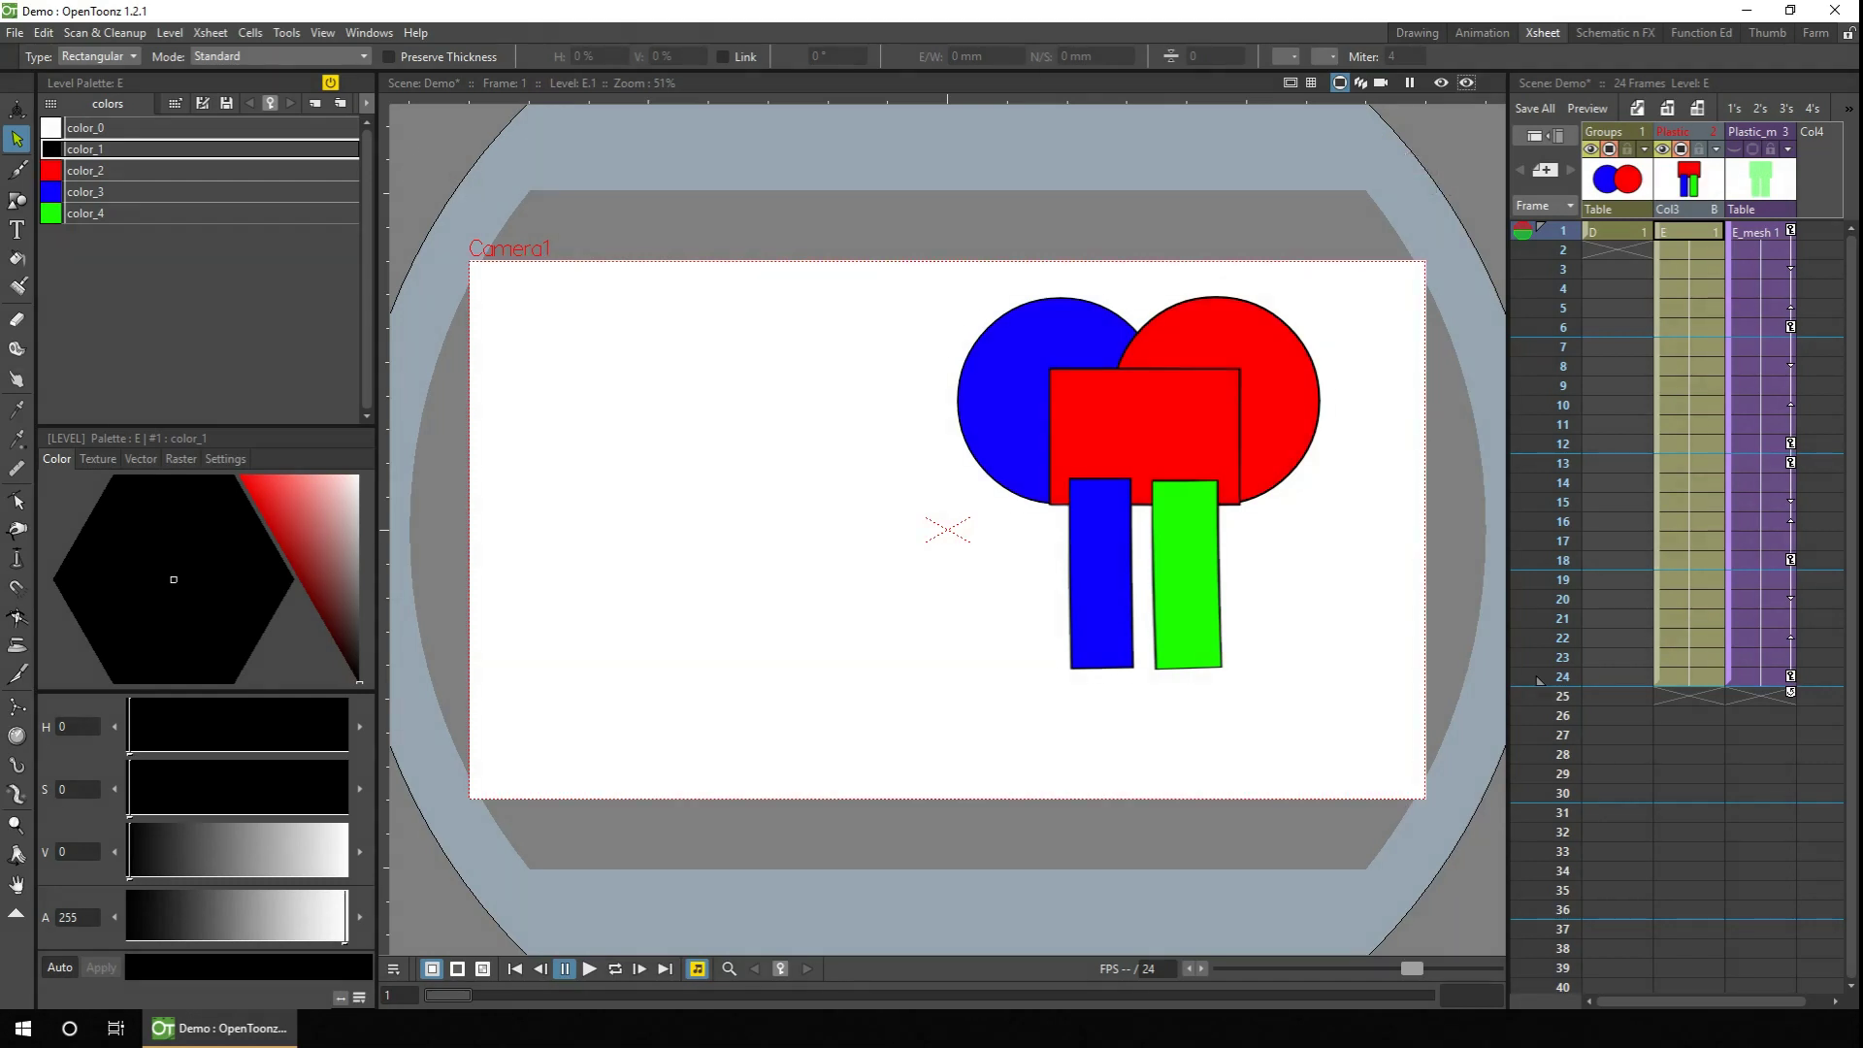
Step: With the Animate tool in Position mode, set the Groups column's SO to 1 at frame 1
{"action": "left_click", "coordinate": [17, 110]}
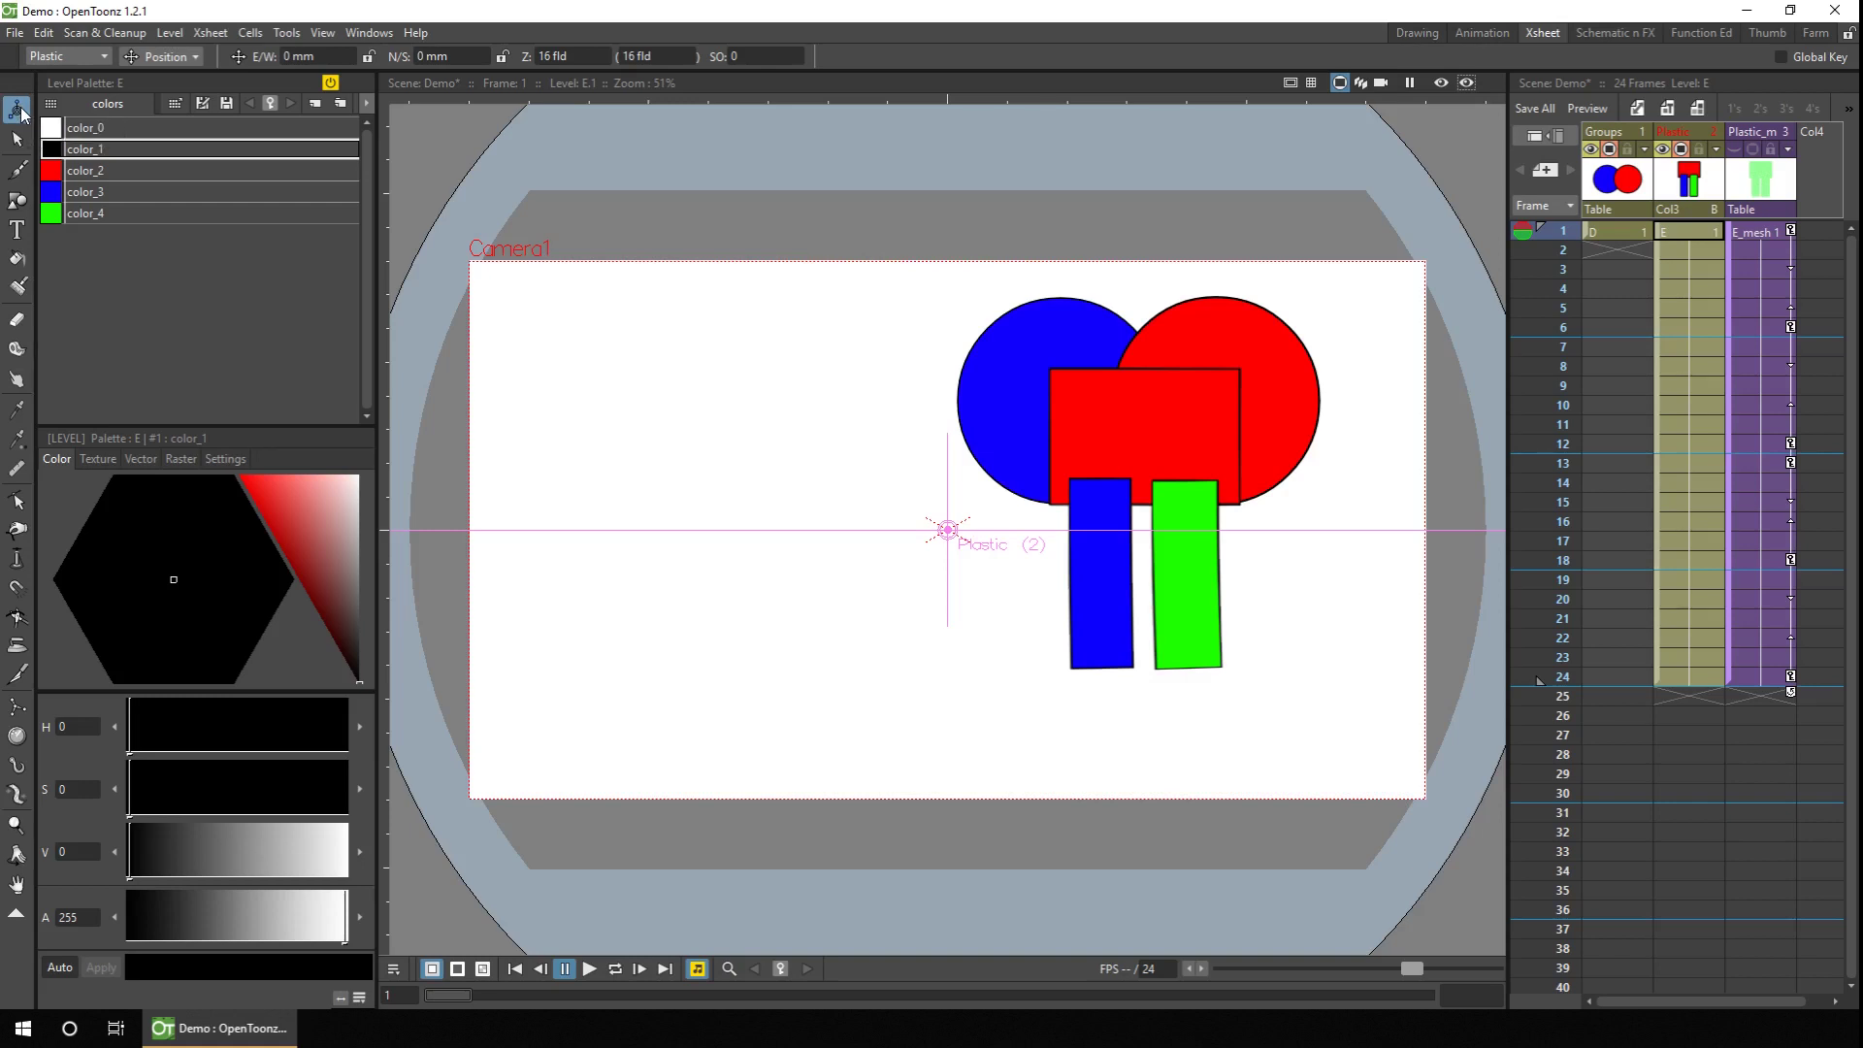
{"action": "left_click", "coordinate": [1616, 231]}
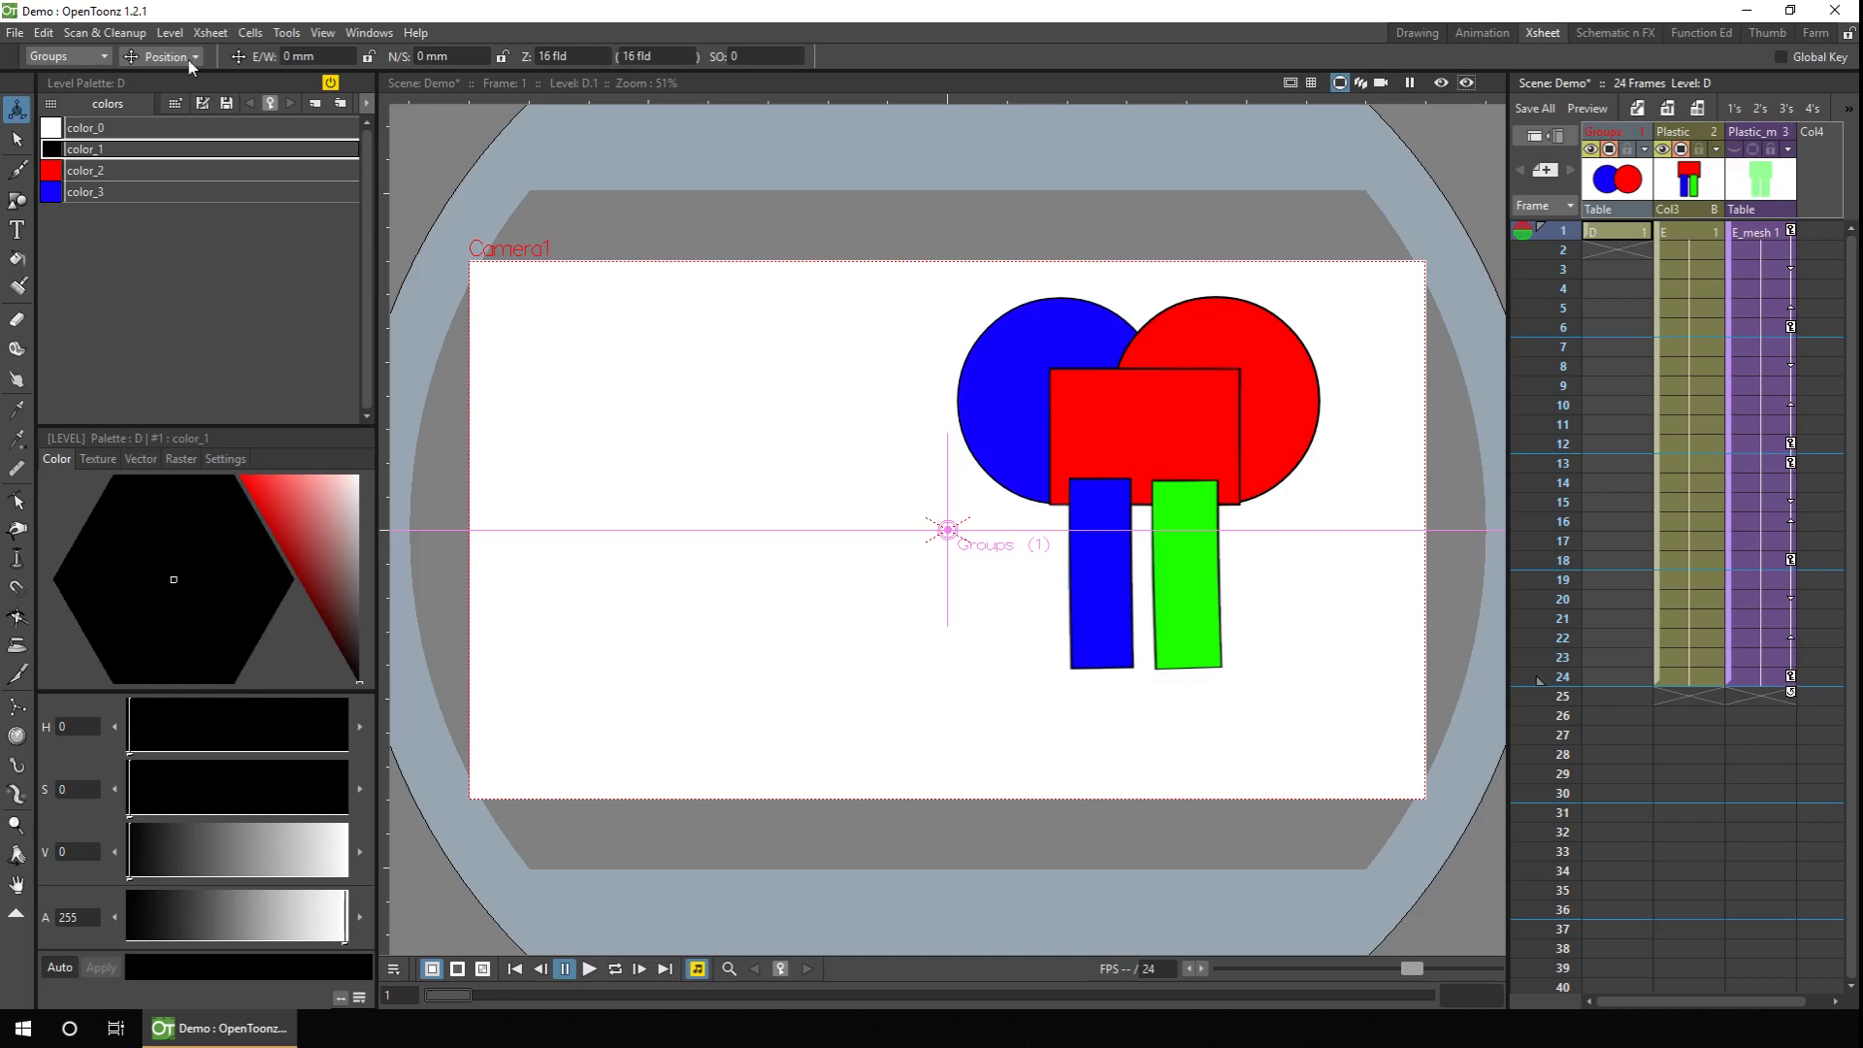
{"action": "left_click", "coordinate": [754, 56]}
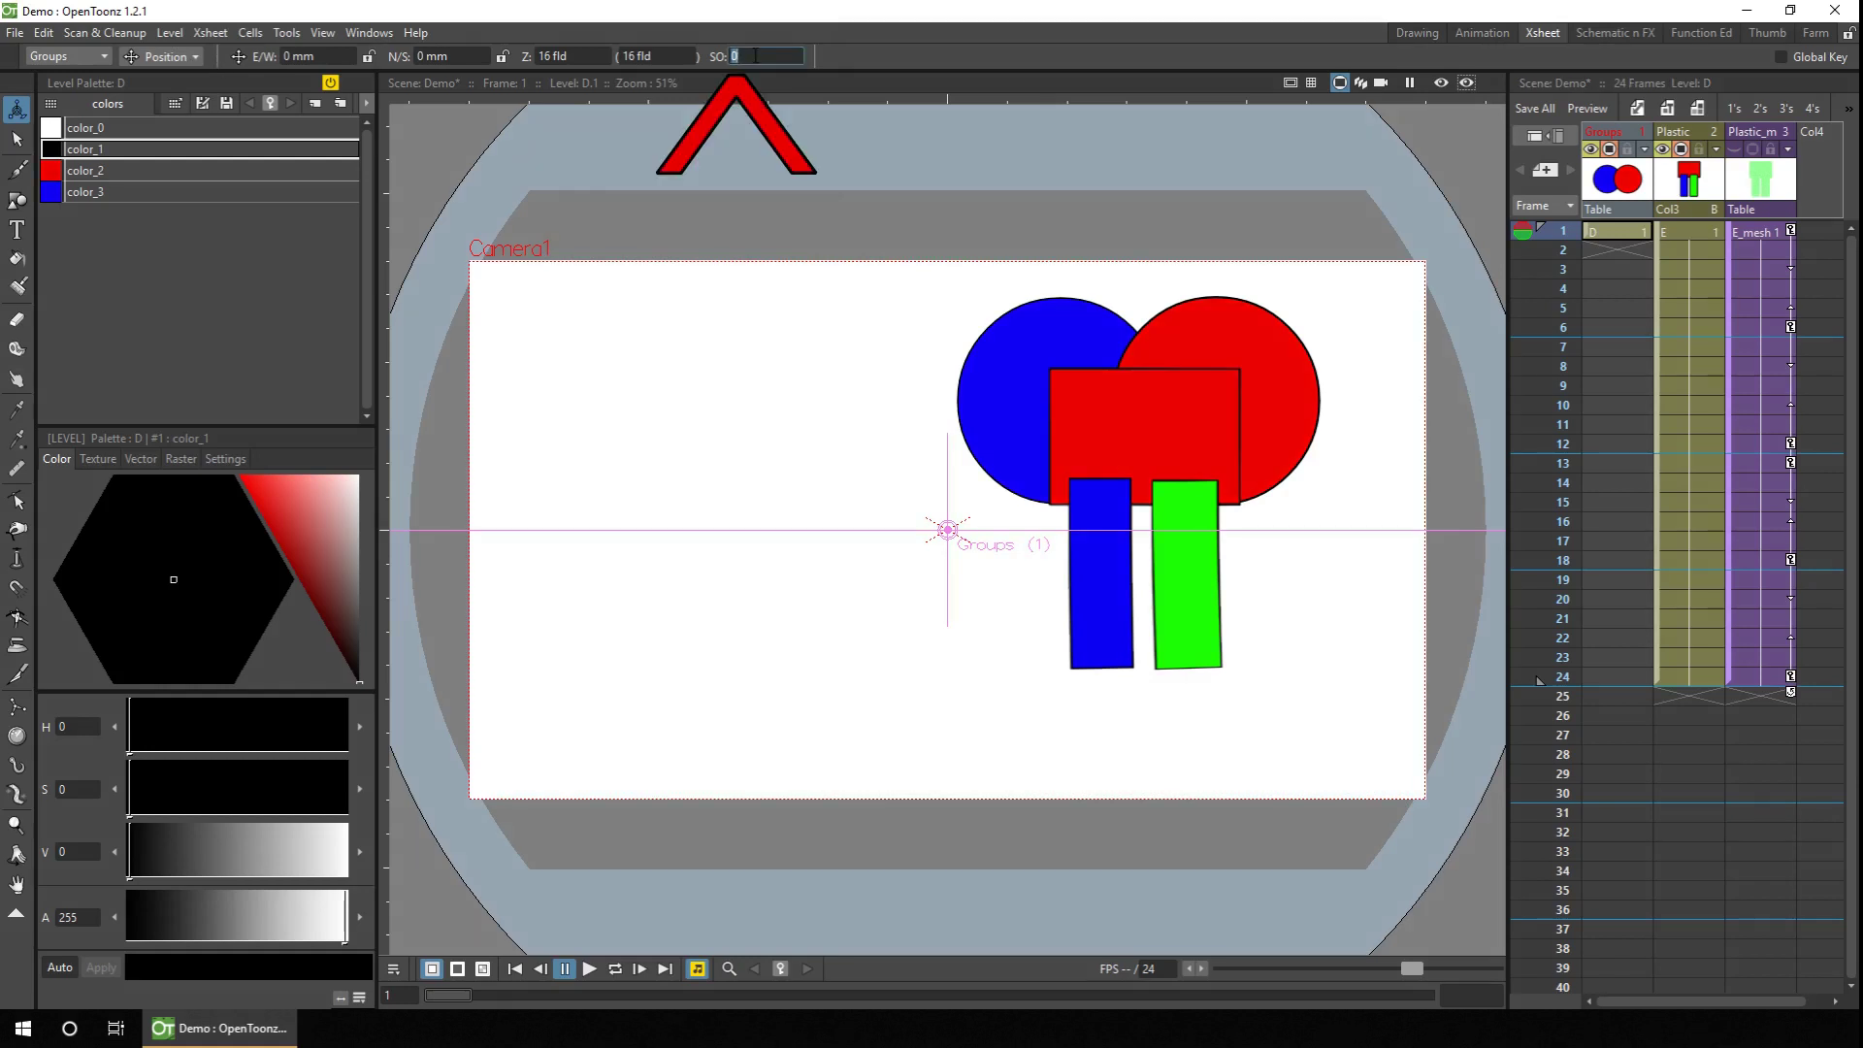
{"action": "type", "text": "1"}
{"action": "key", "text": "Return"}
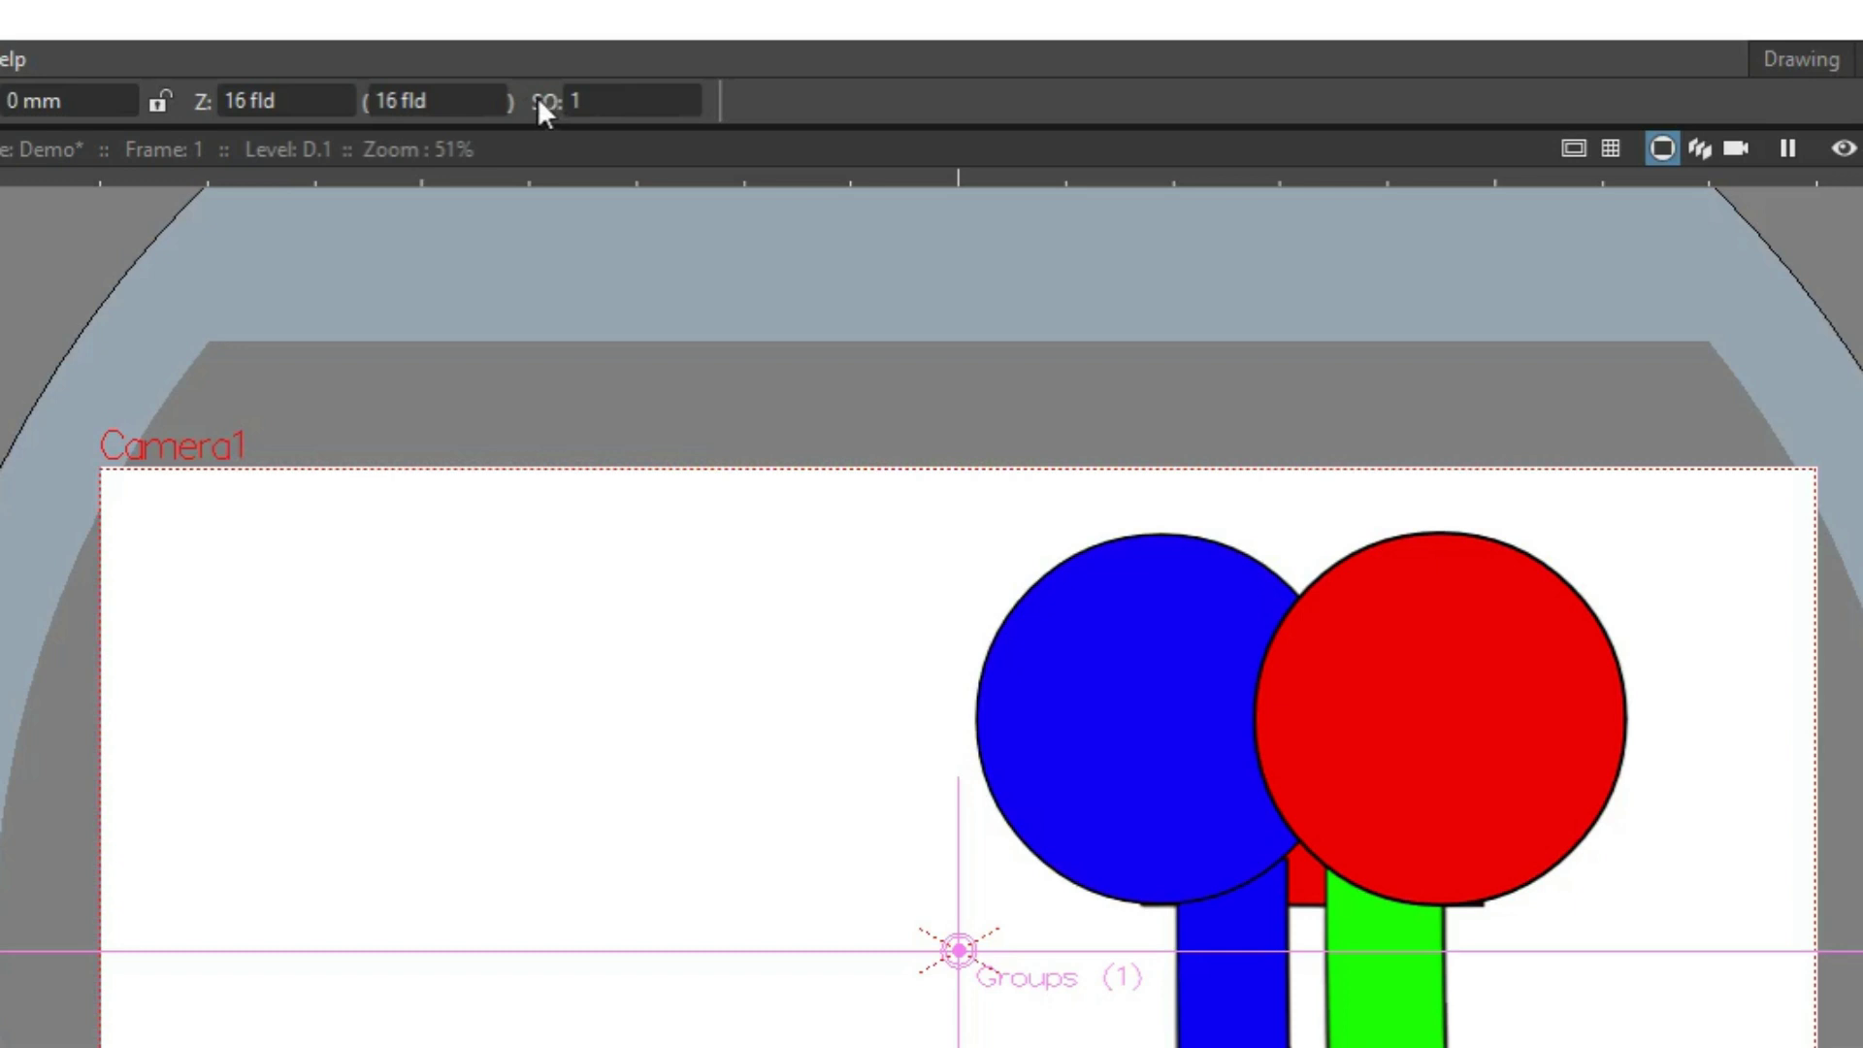
Step: Lower the Groups column's SO to -34, then set it to 0 at frame 1
{"action": "mouse_move", "coordinate": [531, 97]}
{"action": "left_mouse_down"}
{"action": "mouse_move", "coordinate": [374, 114]}
{"action": "mouse_move", "coordinate": [578, 108]}
{"action": "mouse_move", "coordinate": [466, 125]}
{"action": "left_mouse_up"}
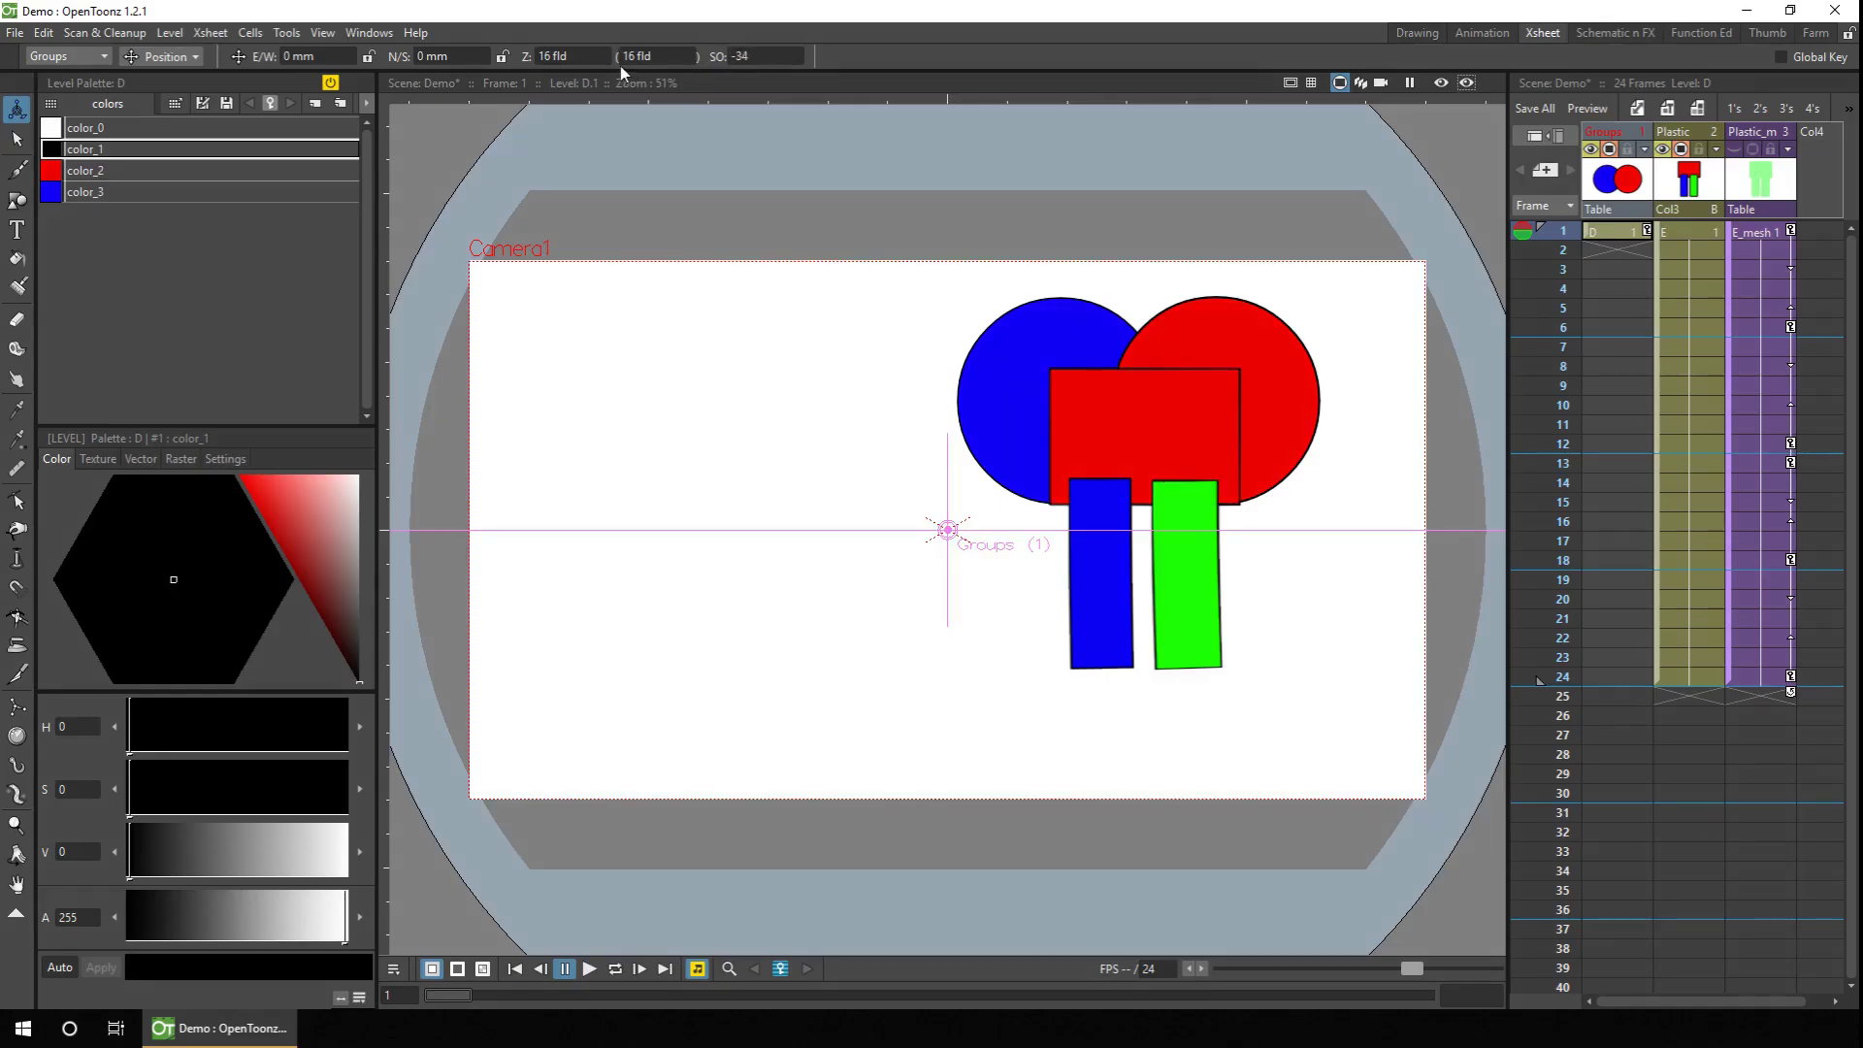
{"action": "double_click", "coordinate": [763, 55]}
{"action": "type", "text": "0"}
{"action": "key", "text": "Return"}
Step: Extend the exposure of the circles drawing in the Groups column through frame 24 and reselect frame 1
{"action": "left_click", "coordinate": [1630, 233]}
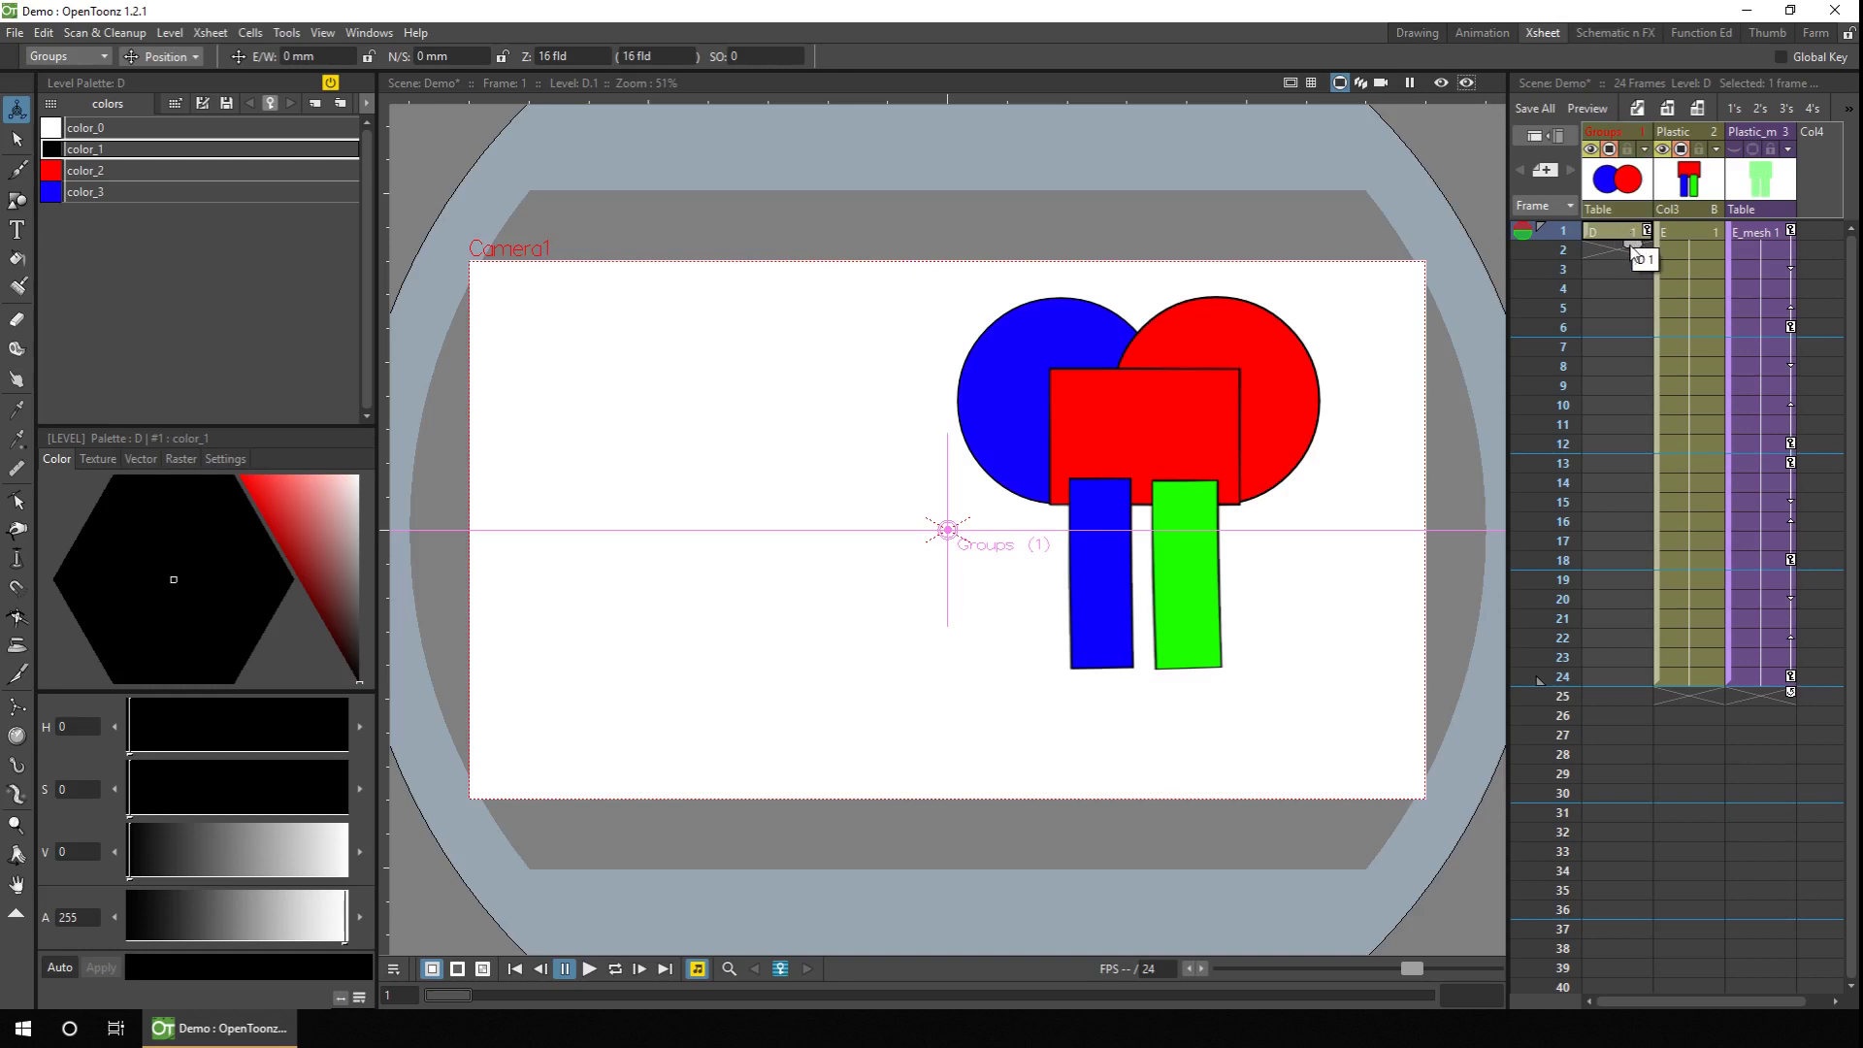
{"action": "left_click_drag", "start_coordinate": [1633, 249], "coordinate": [1636, 684]}
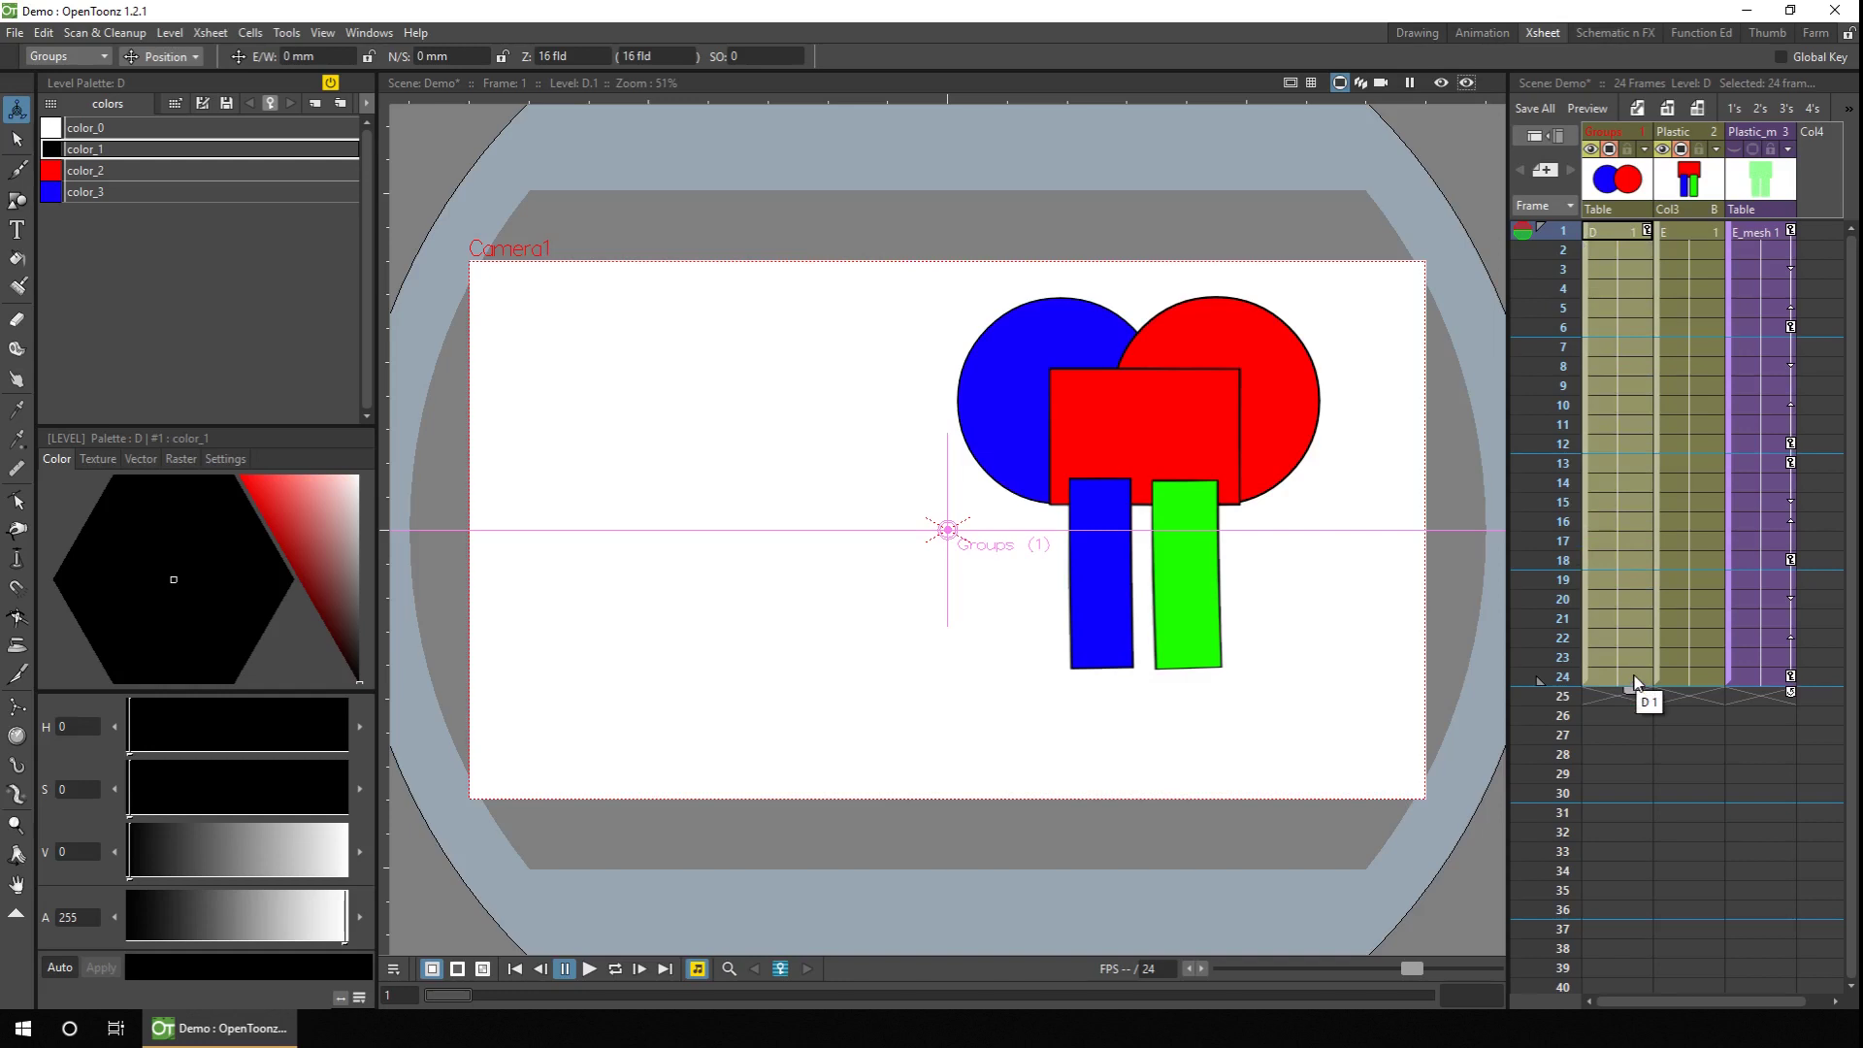
{"action": "left_click", "coordinate": [1619, 230]}
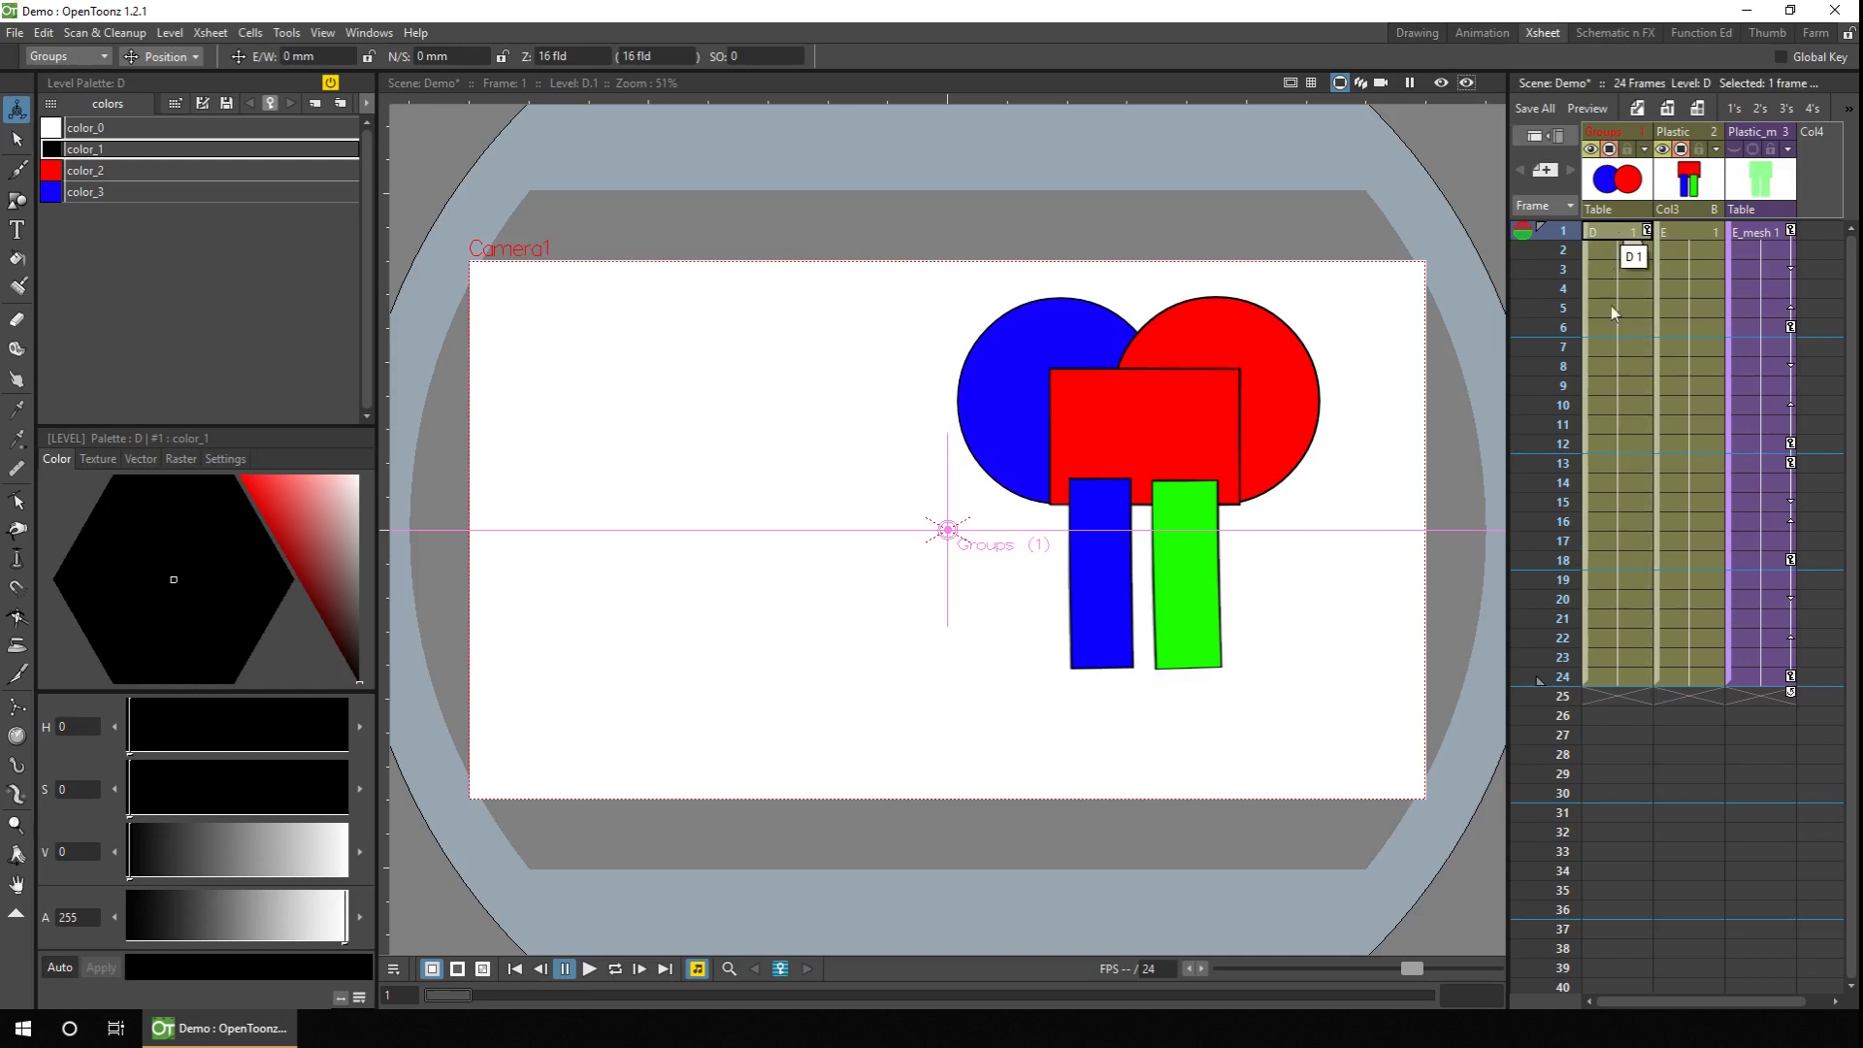
Step: Key the Groups column's SO at 0 on frame 12 and at 1 on frame 13
{"action": "left_click", "coordinate": [1616, 443]}
{"action": "left_click", "coordinate": [775, 57]}
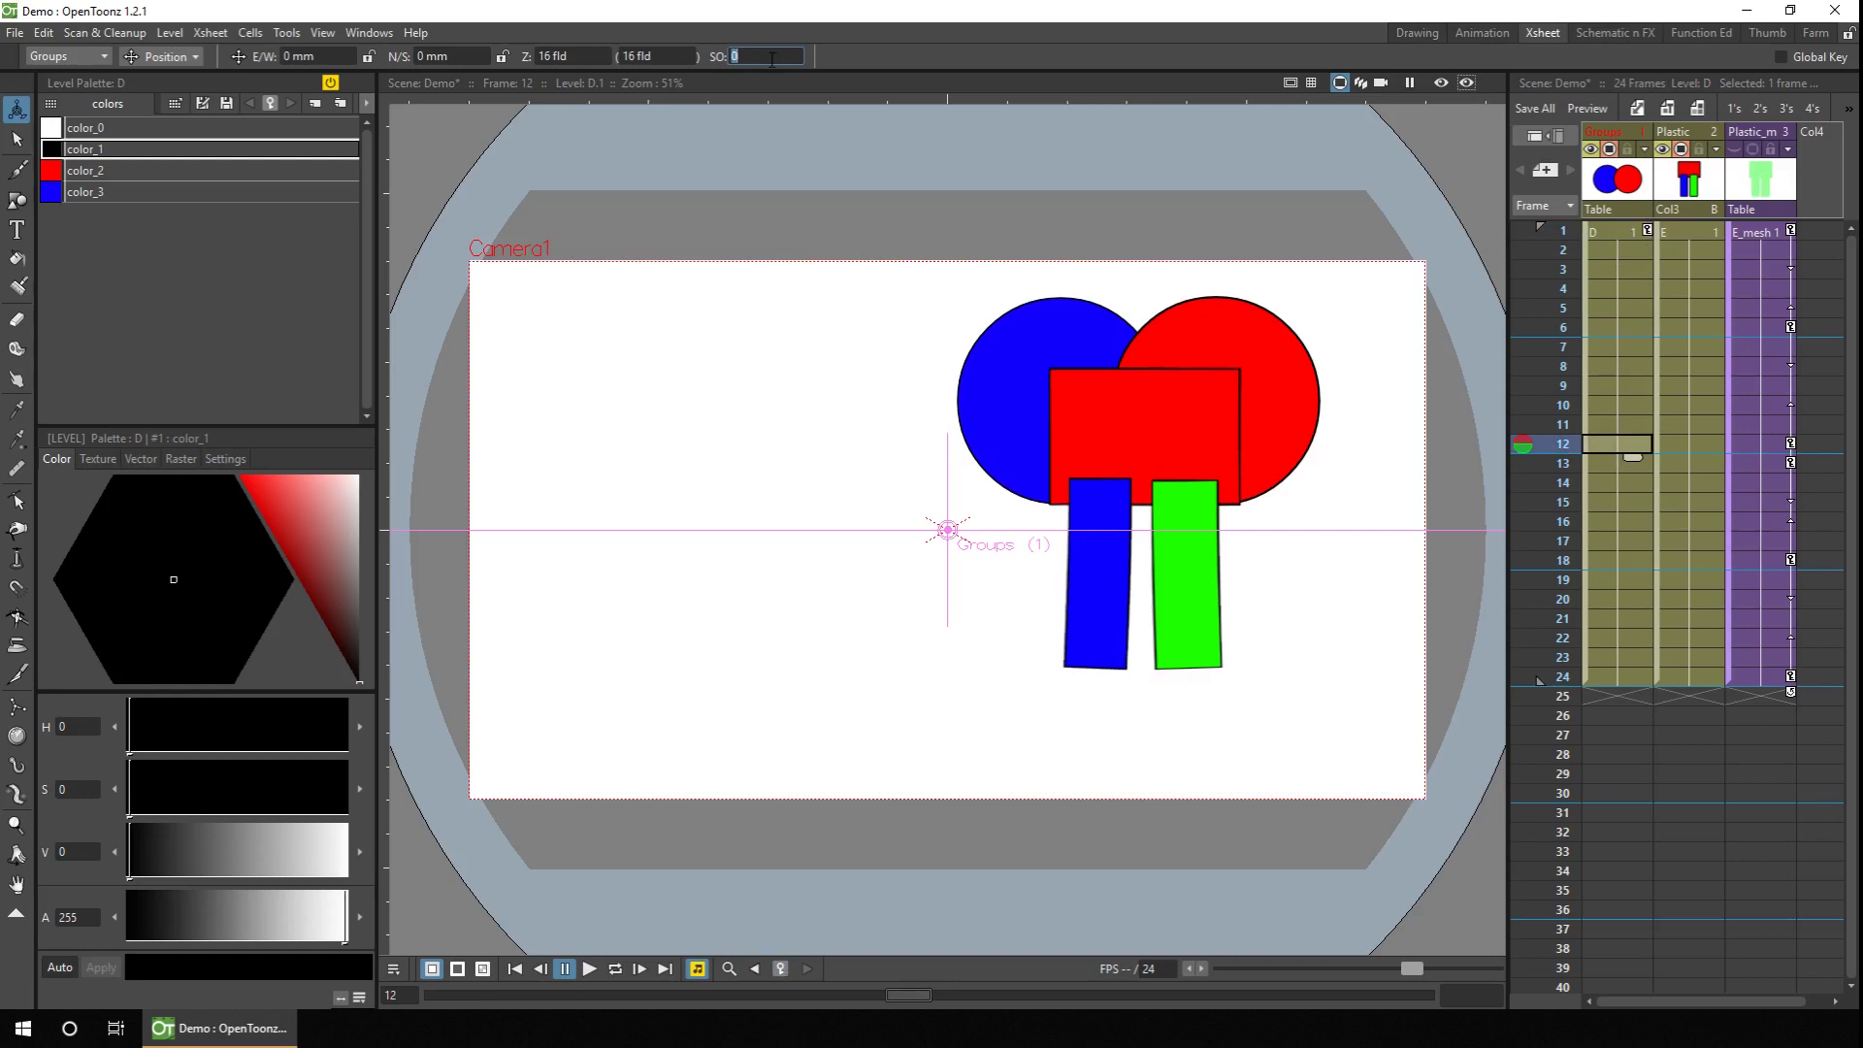
{"action": "key", "text": "Return"}
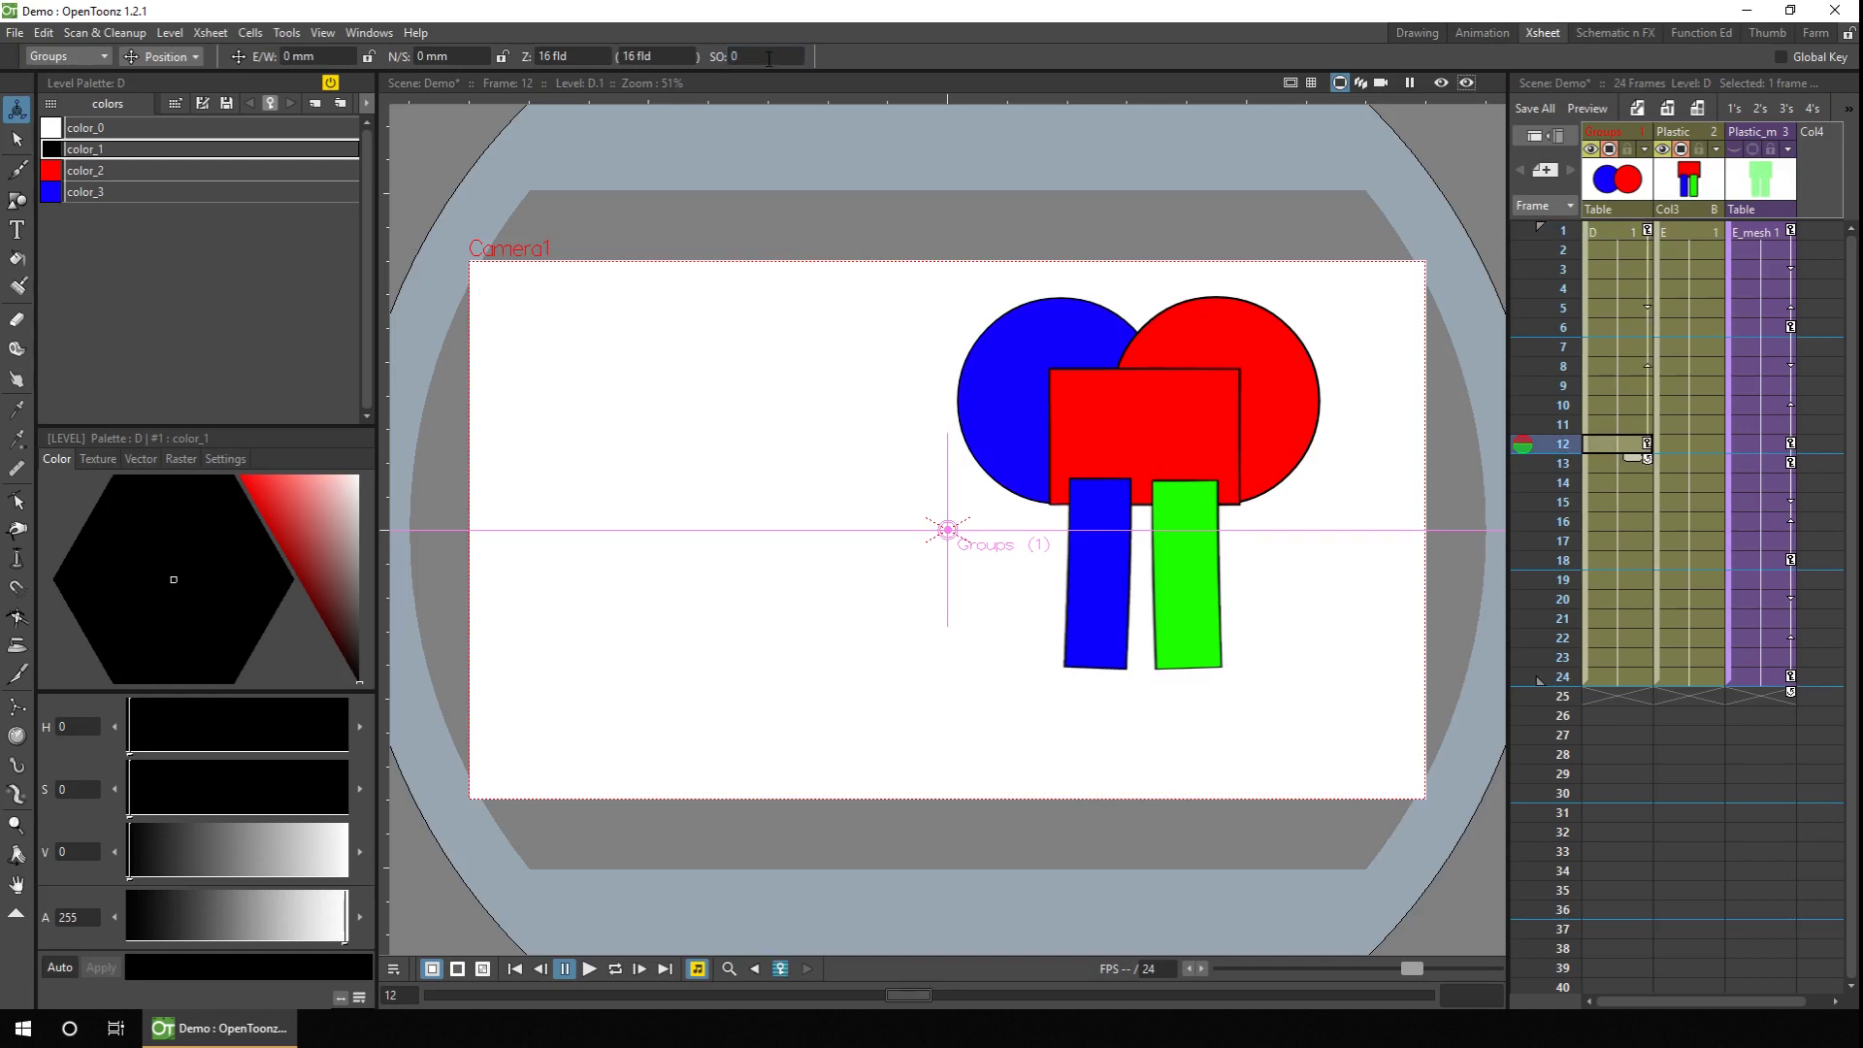
{"action": "left_click", "coordinate": [1610, 463]}
{"action": "left_click", "coordinate": [773, 56]}
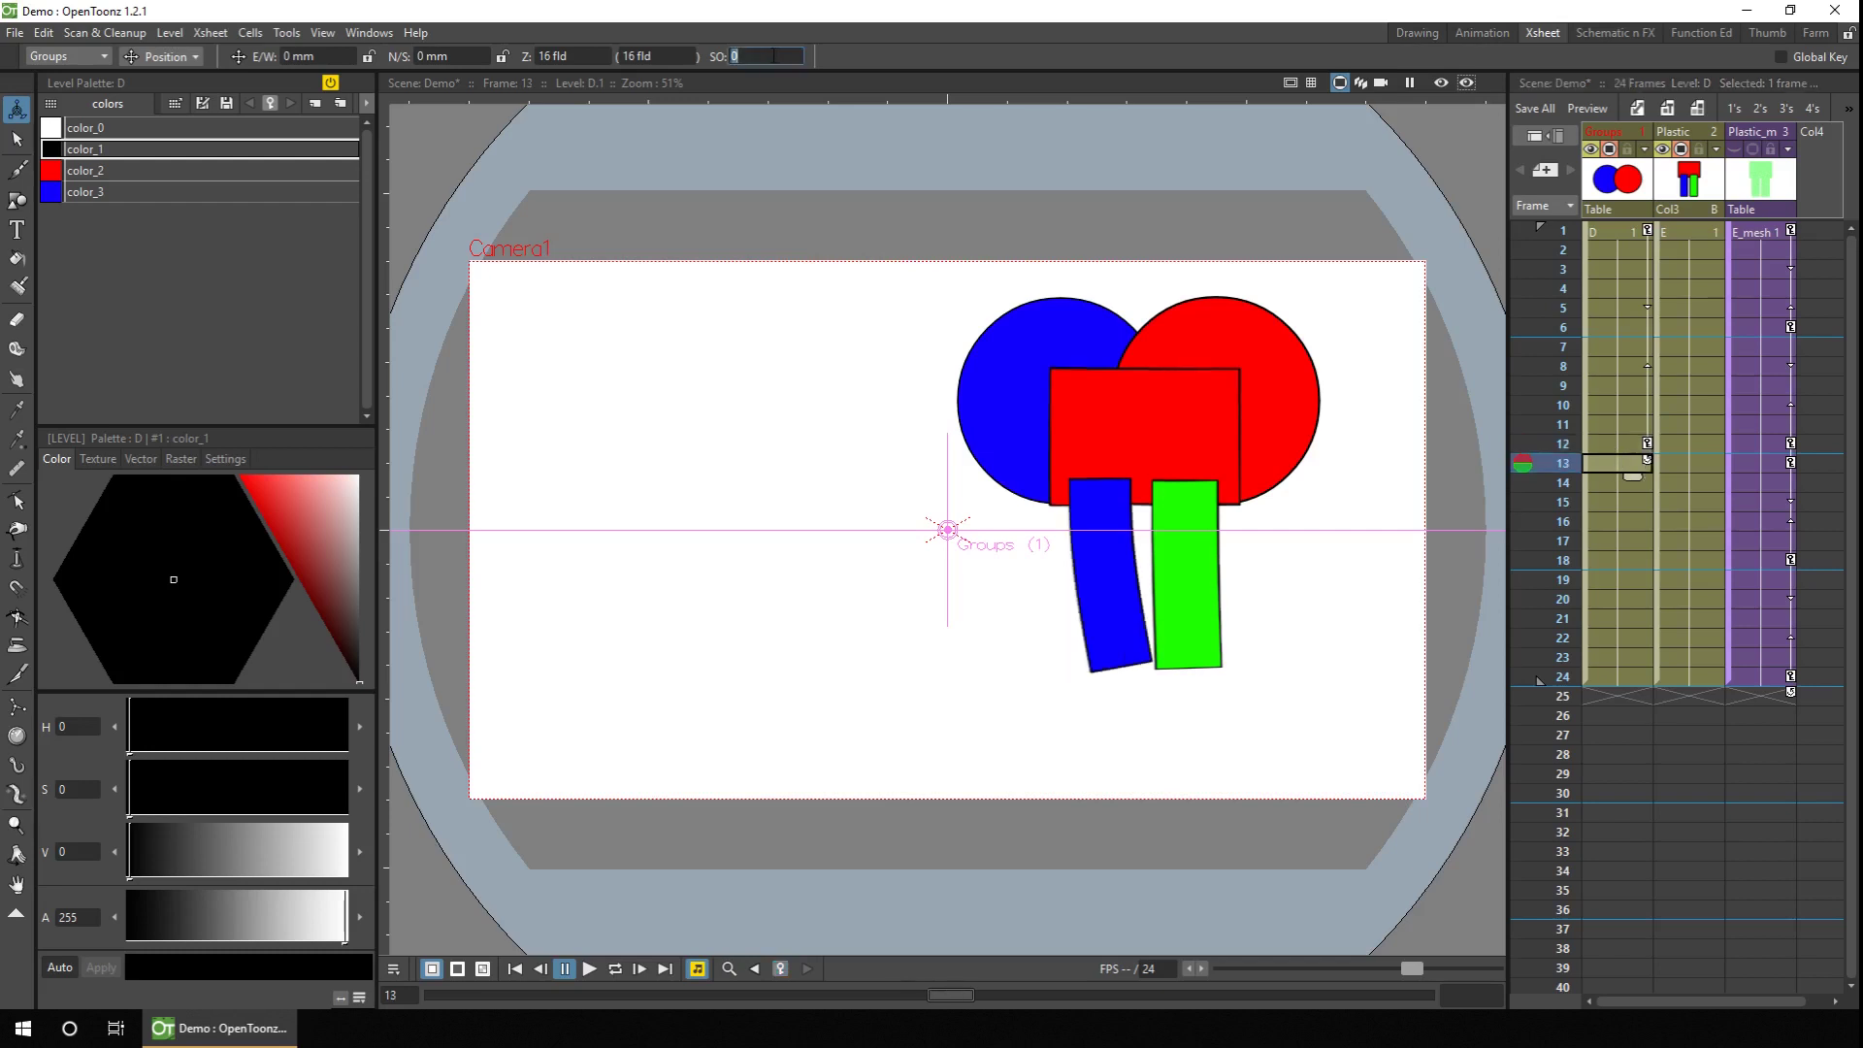
{"action": "type", "text": "1"}
{"action": "key", "text": "Return"}
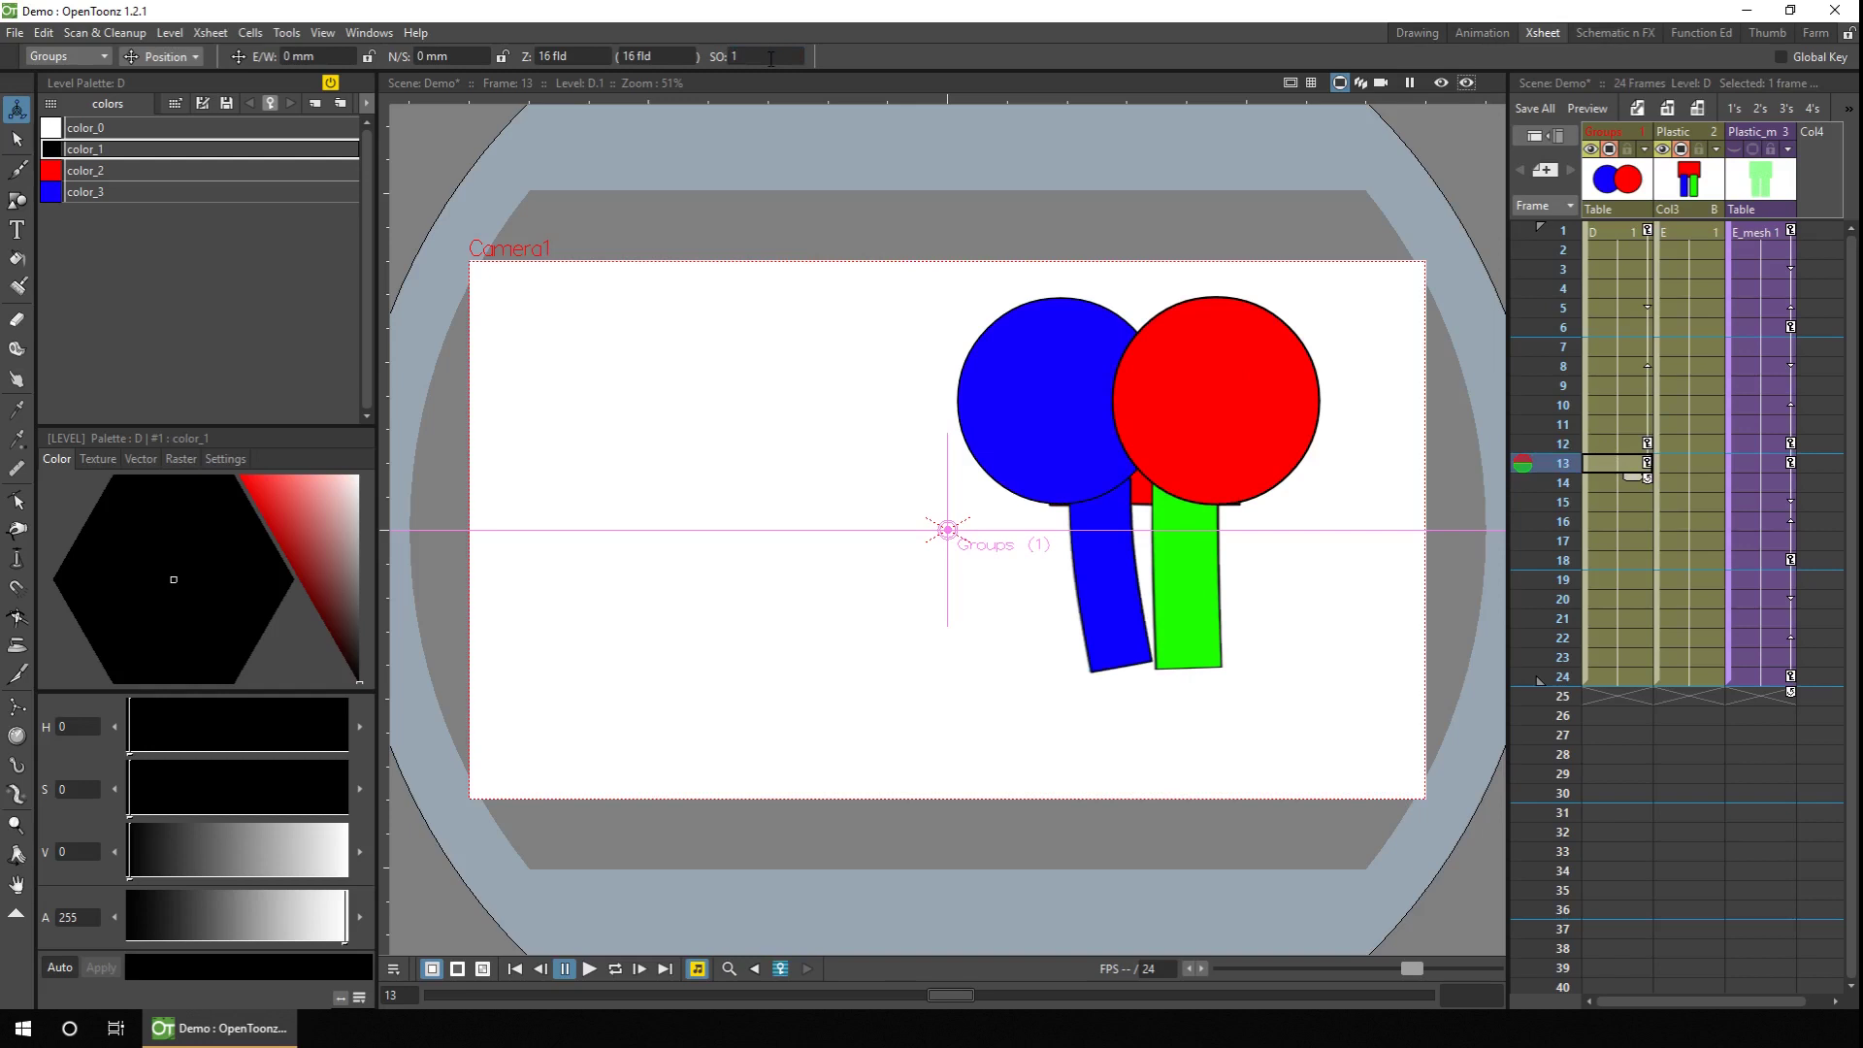
Step: Check the circles' stacking change at frames 15 and 16 and in looped playback, then return to frame 1
{"action": "left_click", "coordinate": [1571, 504]}
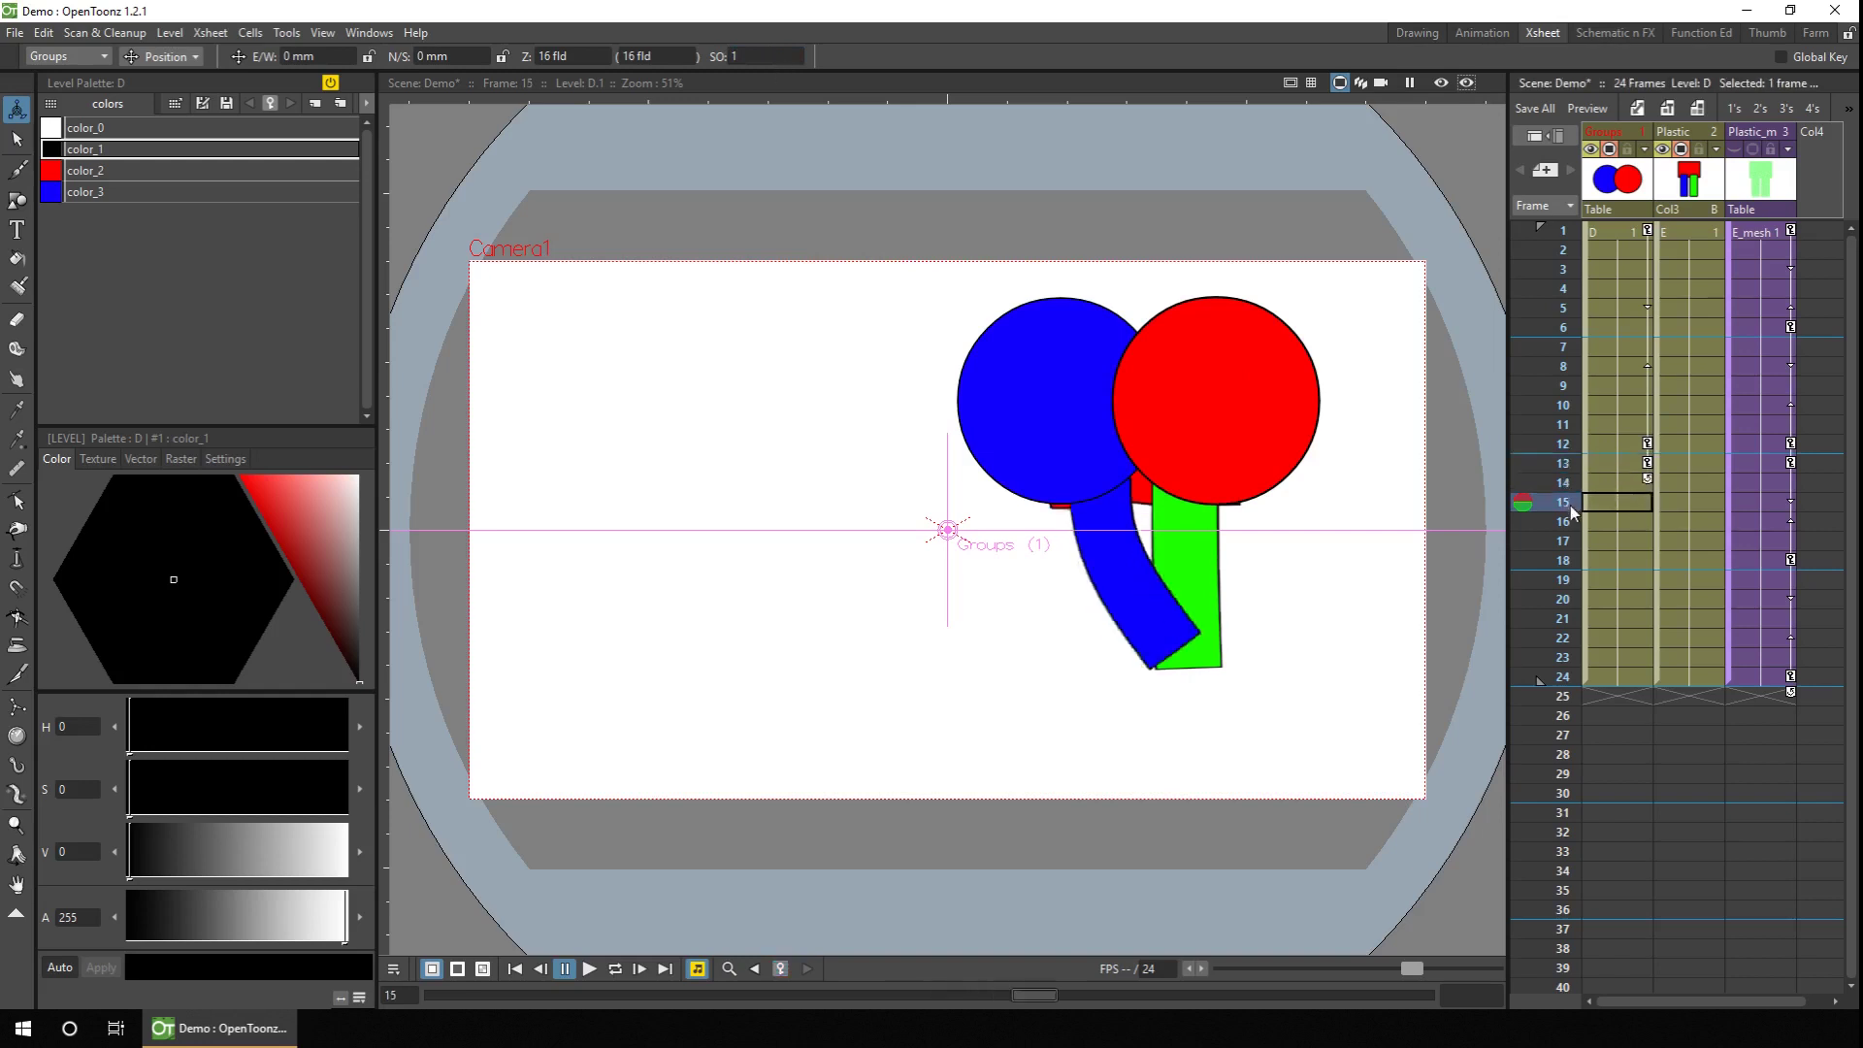
{"action": "left_click", "coordinate": [1572, 519]}
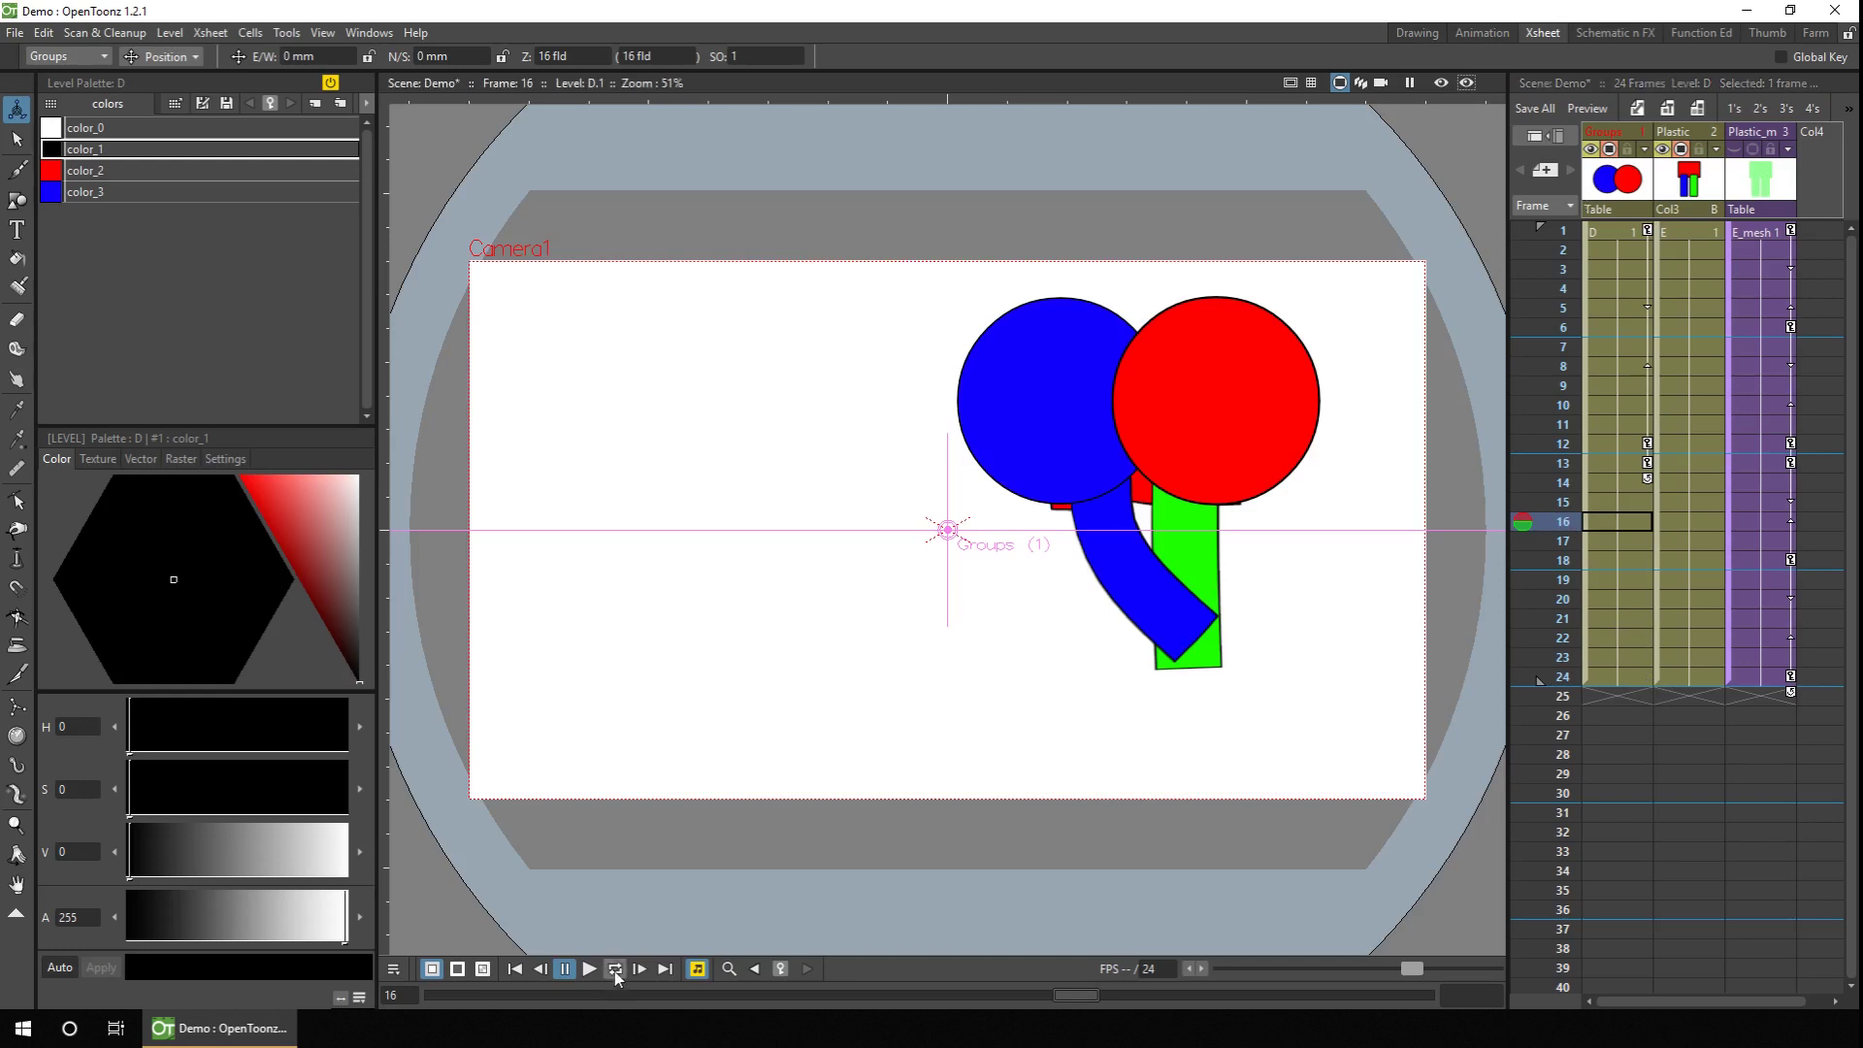
{"action": "left_click", "coordinate": [515, 968]}
{"action": "left_click", "coordinate": [616, 968]}
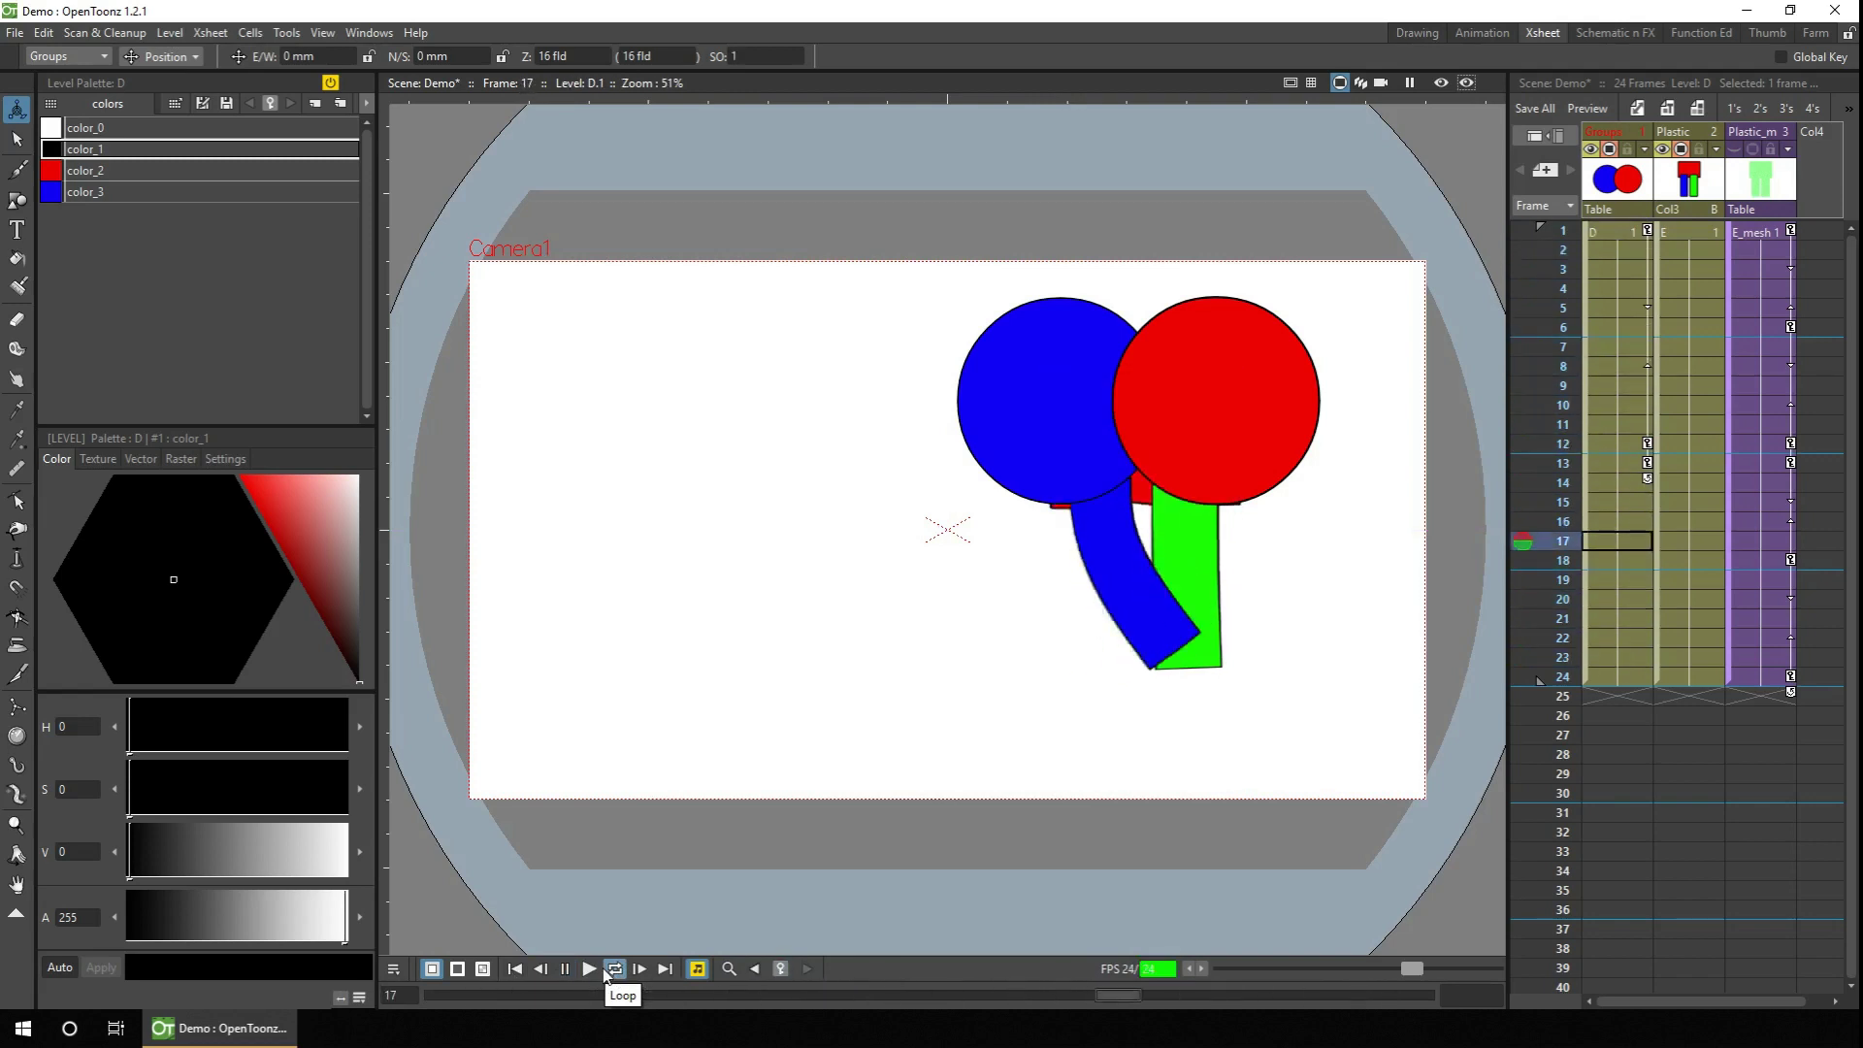
{"action": "left_click", "coordinate": [562, 970]}
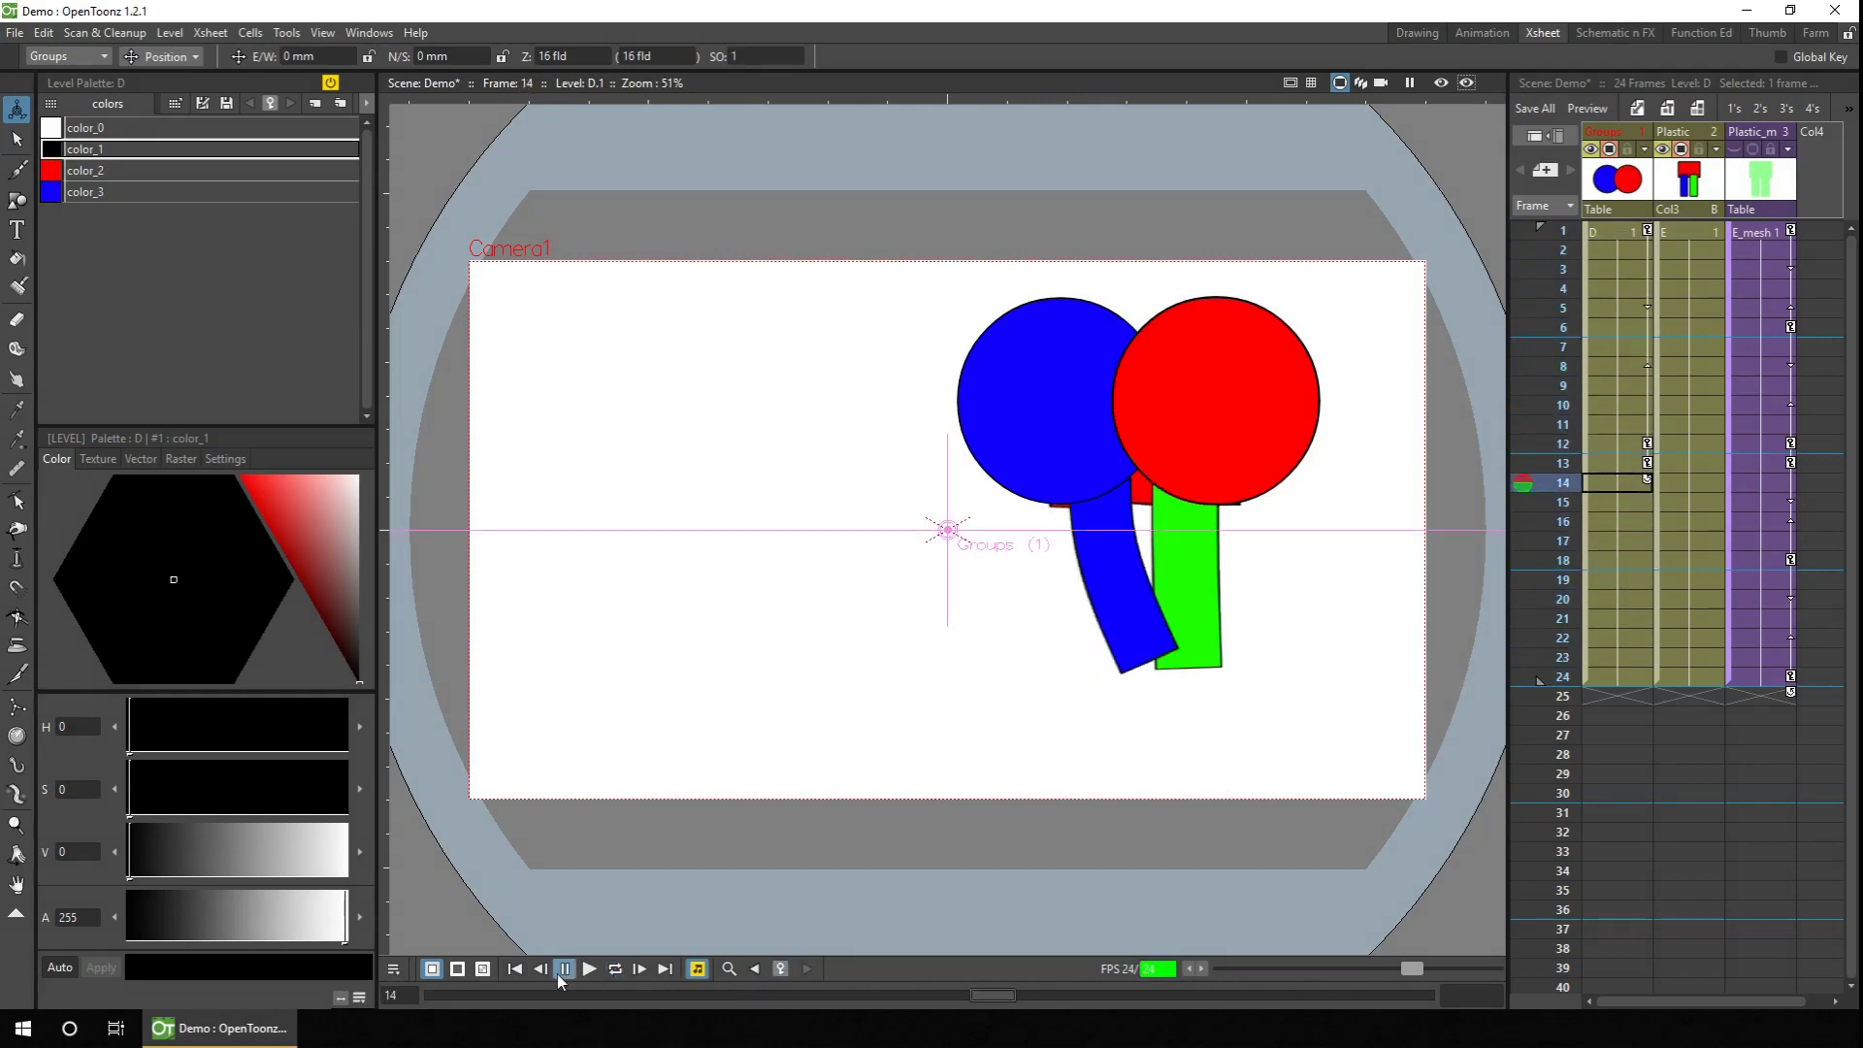
{"action": "left_click", "coordinate": [515, 970]}
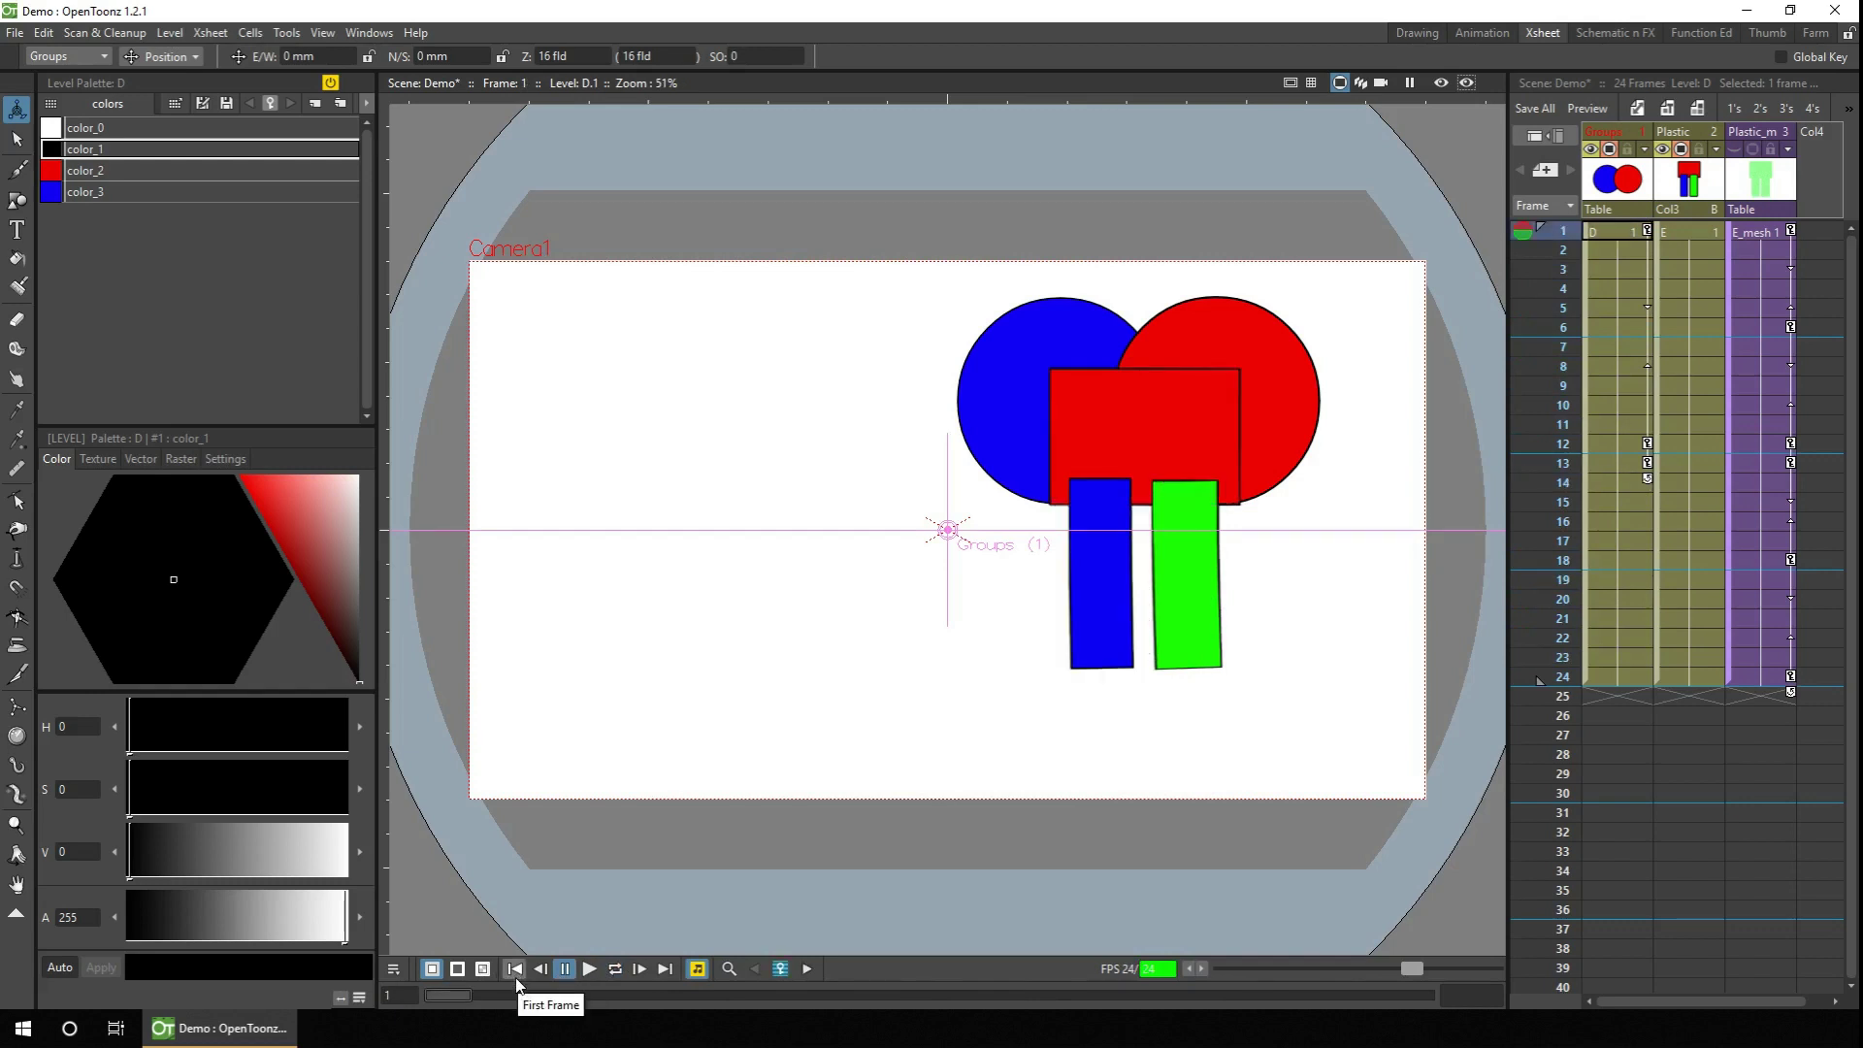
Step: Display the Groups column's SO channel in the Function Editor and compare frames 12 and 13
{"action": "left_click", "coordinate": [1701, 33]}
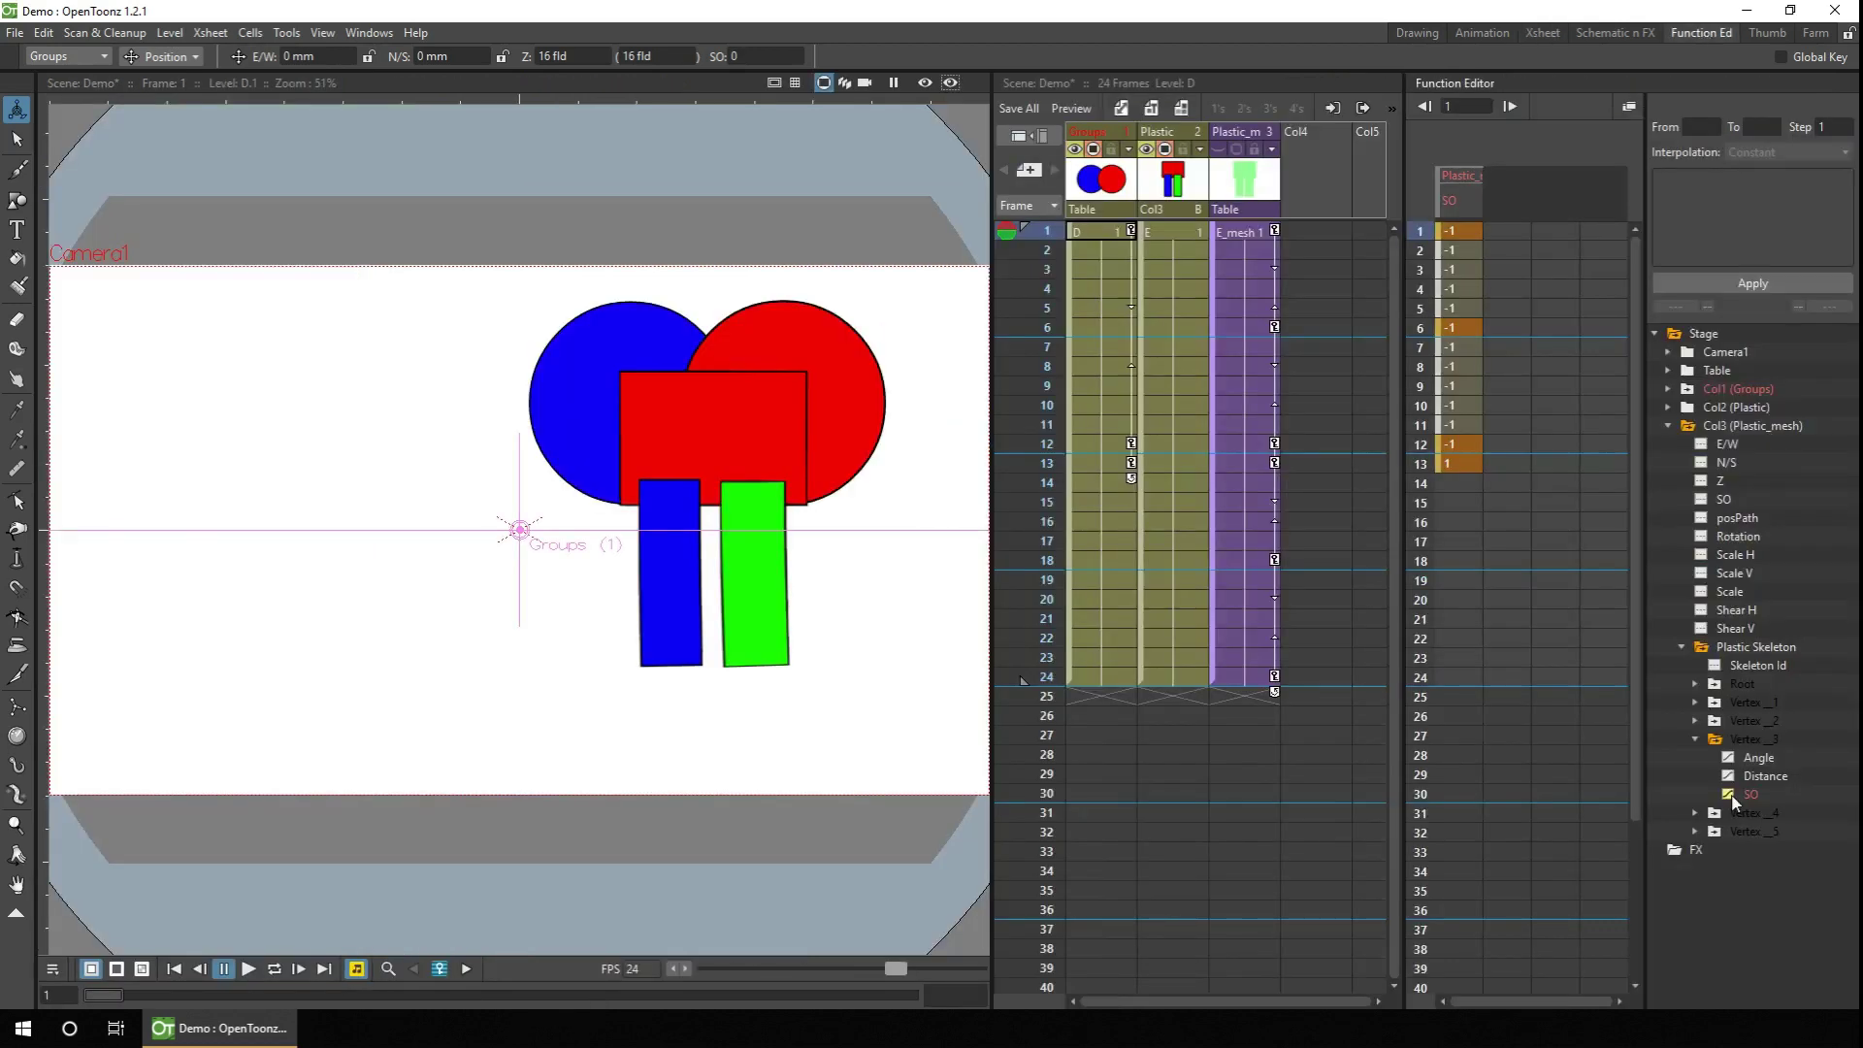
{"action": "left_click", "coordinate": [1695, 738]}
{"action": "left_click", "coordinate": [1681, 646]}
{"action": "left_click", "coordinate": [1669, 425]}
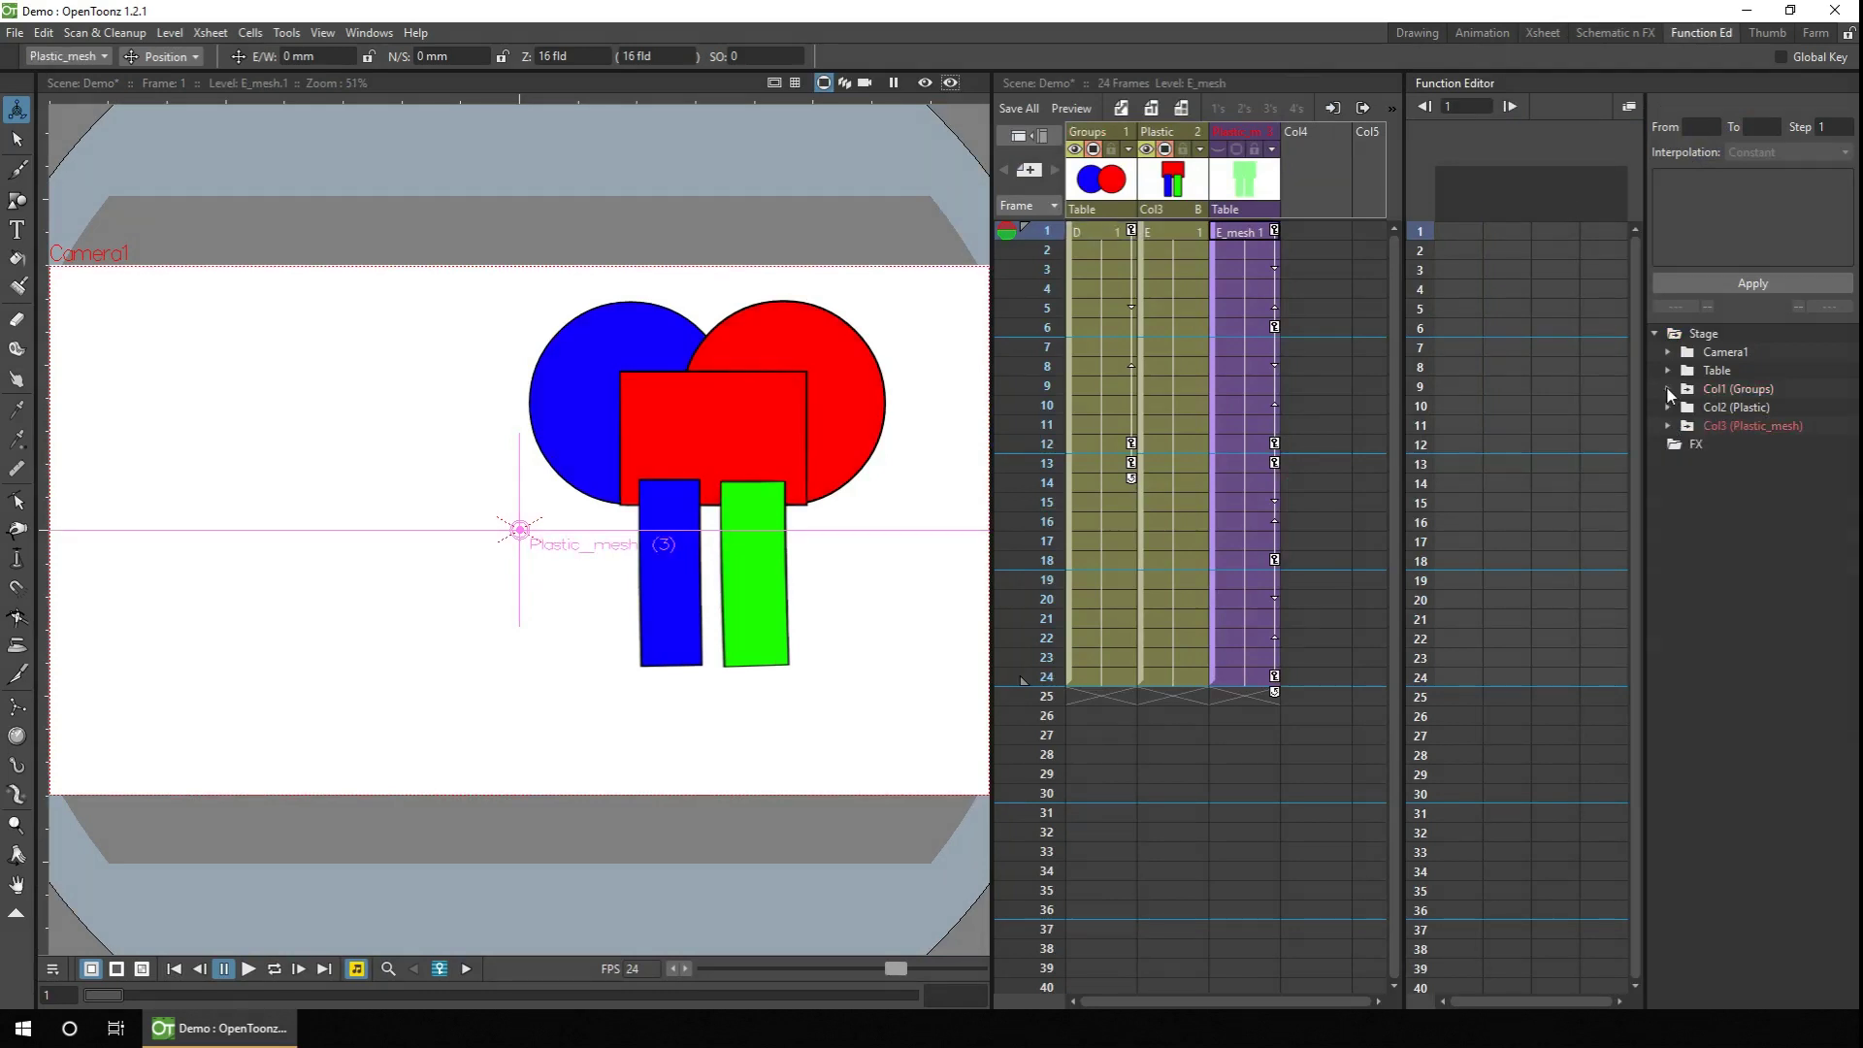
{"action": "left_click", "coordinate": [1667, 389]}
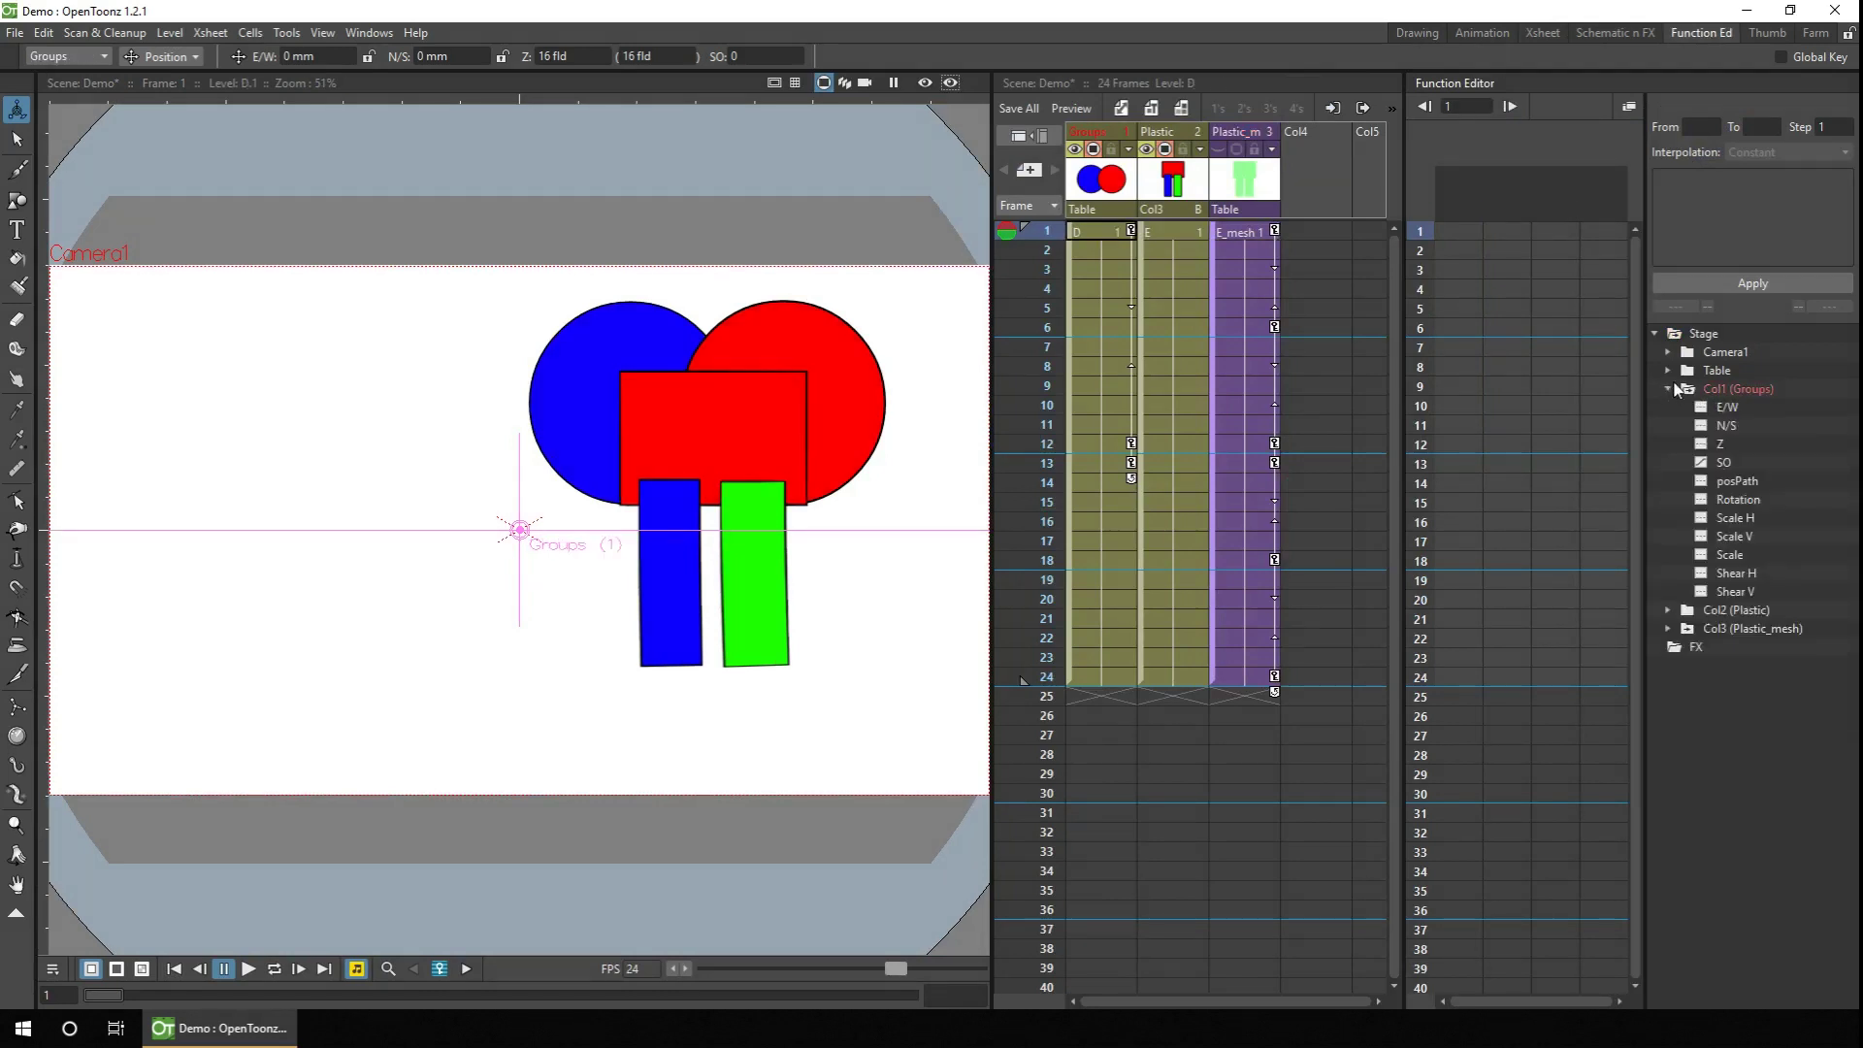
{"action": "left_click", "coordinate": [1724, 463]}
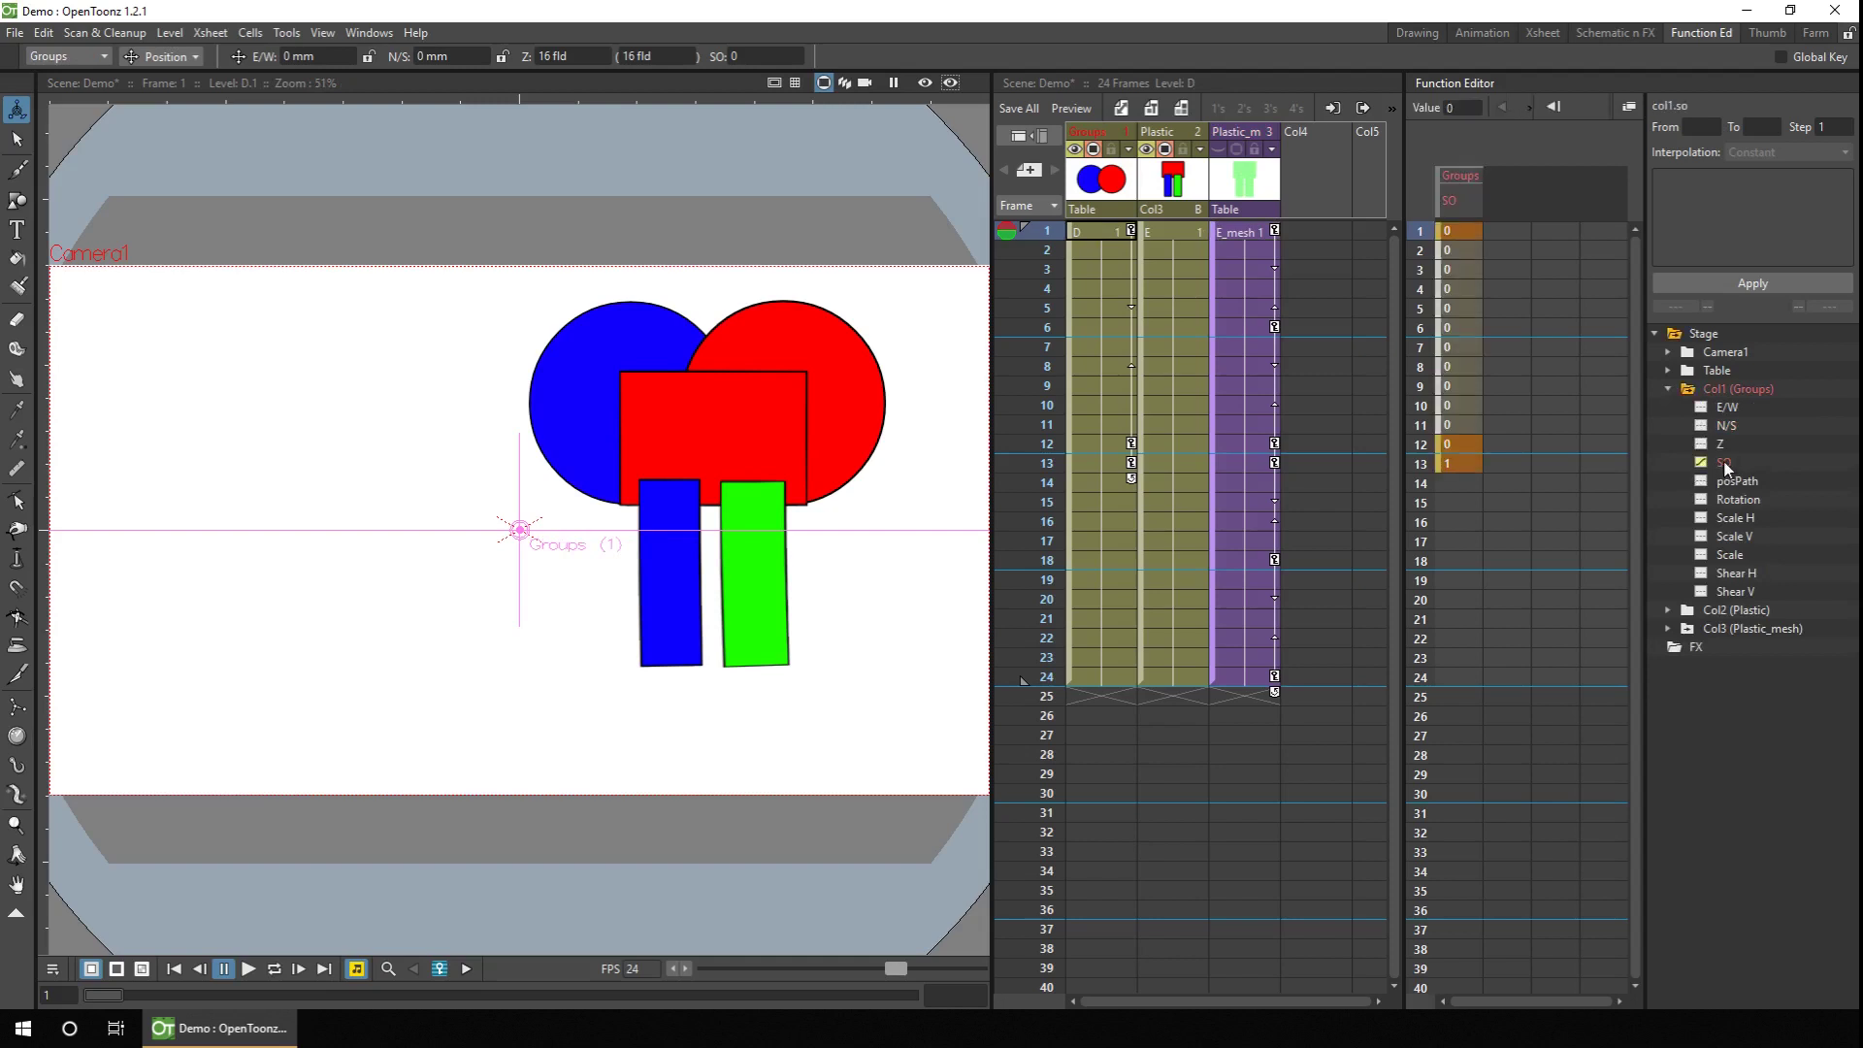
{"action": "left_click", "coordinate": [1429, 448]}
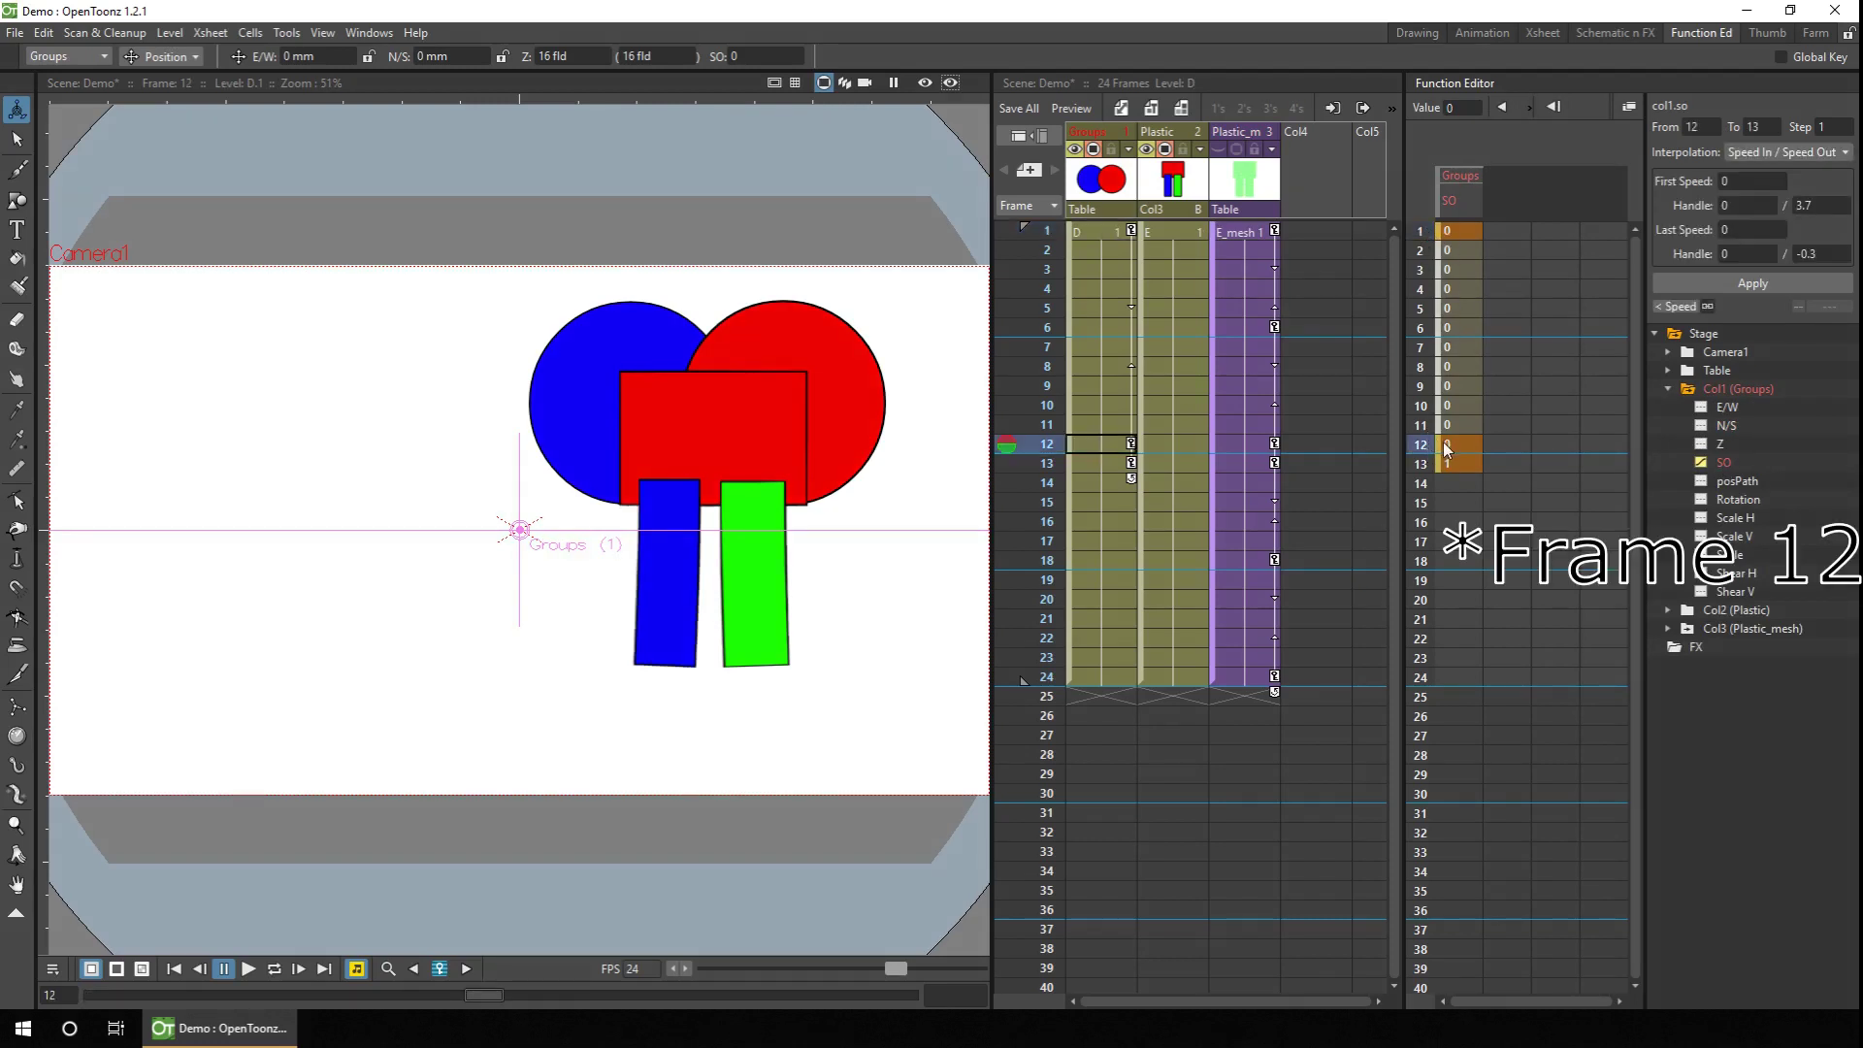
{"action": "left_click", "coordinate": [1423, 468]}
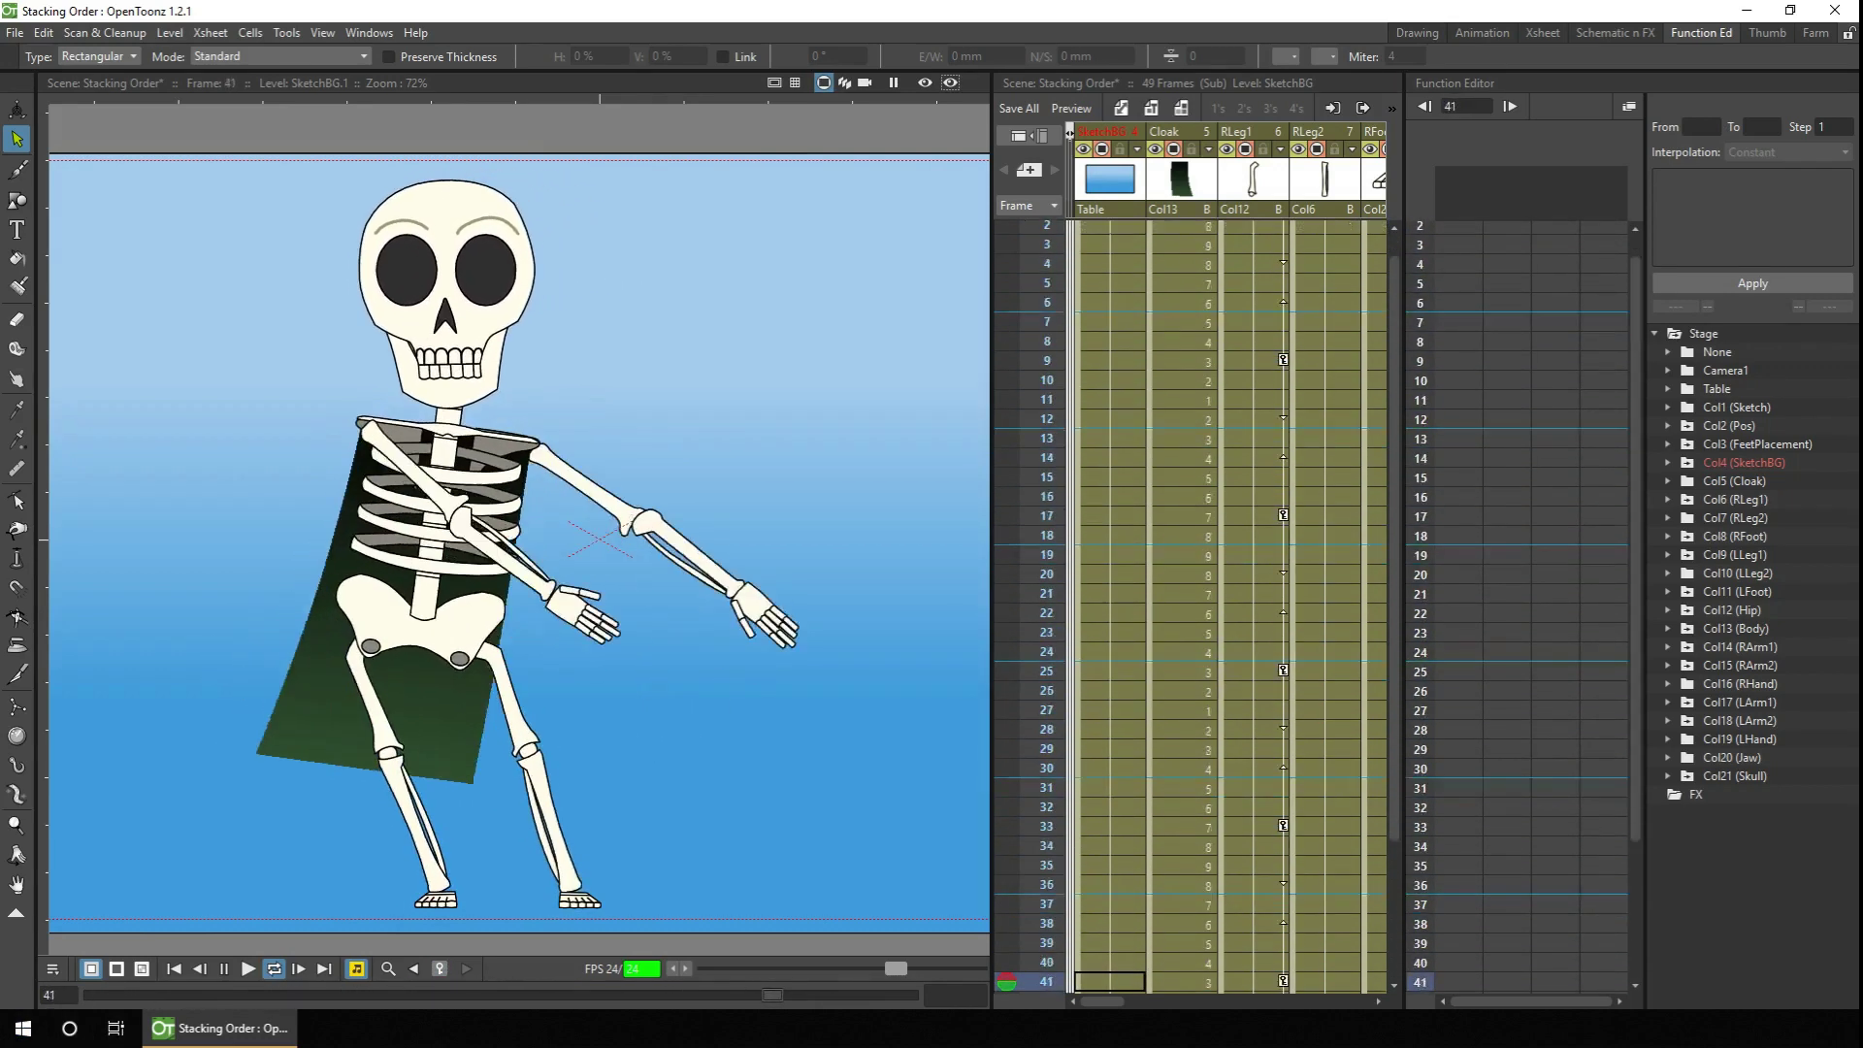
Step: Examine the skeleton's parent-child links in a floating Stage Schematic, then close it
{"action": "mouse_move", "coordinate": [1103, 1004]}
{"action": "left_mouse_down"}
{"action": "mouse_move", "coordinate": [1297, 987]}
{"action": "mouse_move", "coordinate": [1043, 992]}
{"action": "left_mouse_up"}
{"action": "left_click", "coordinate": [370, 35]}
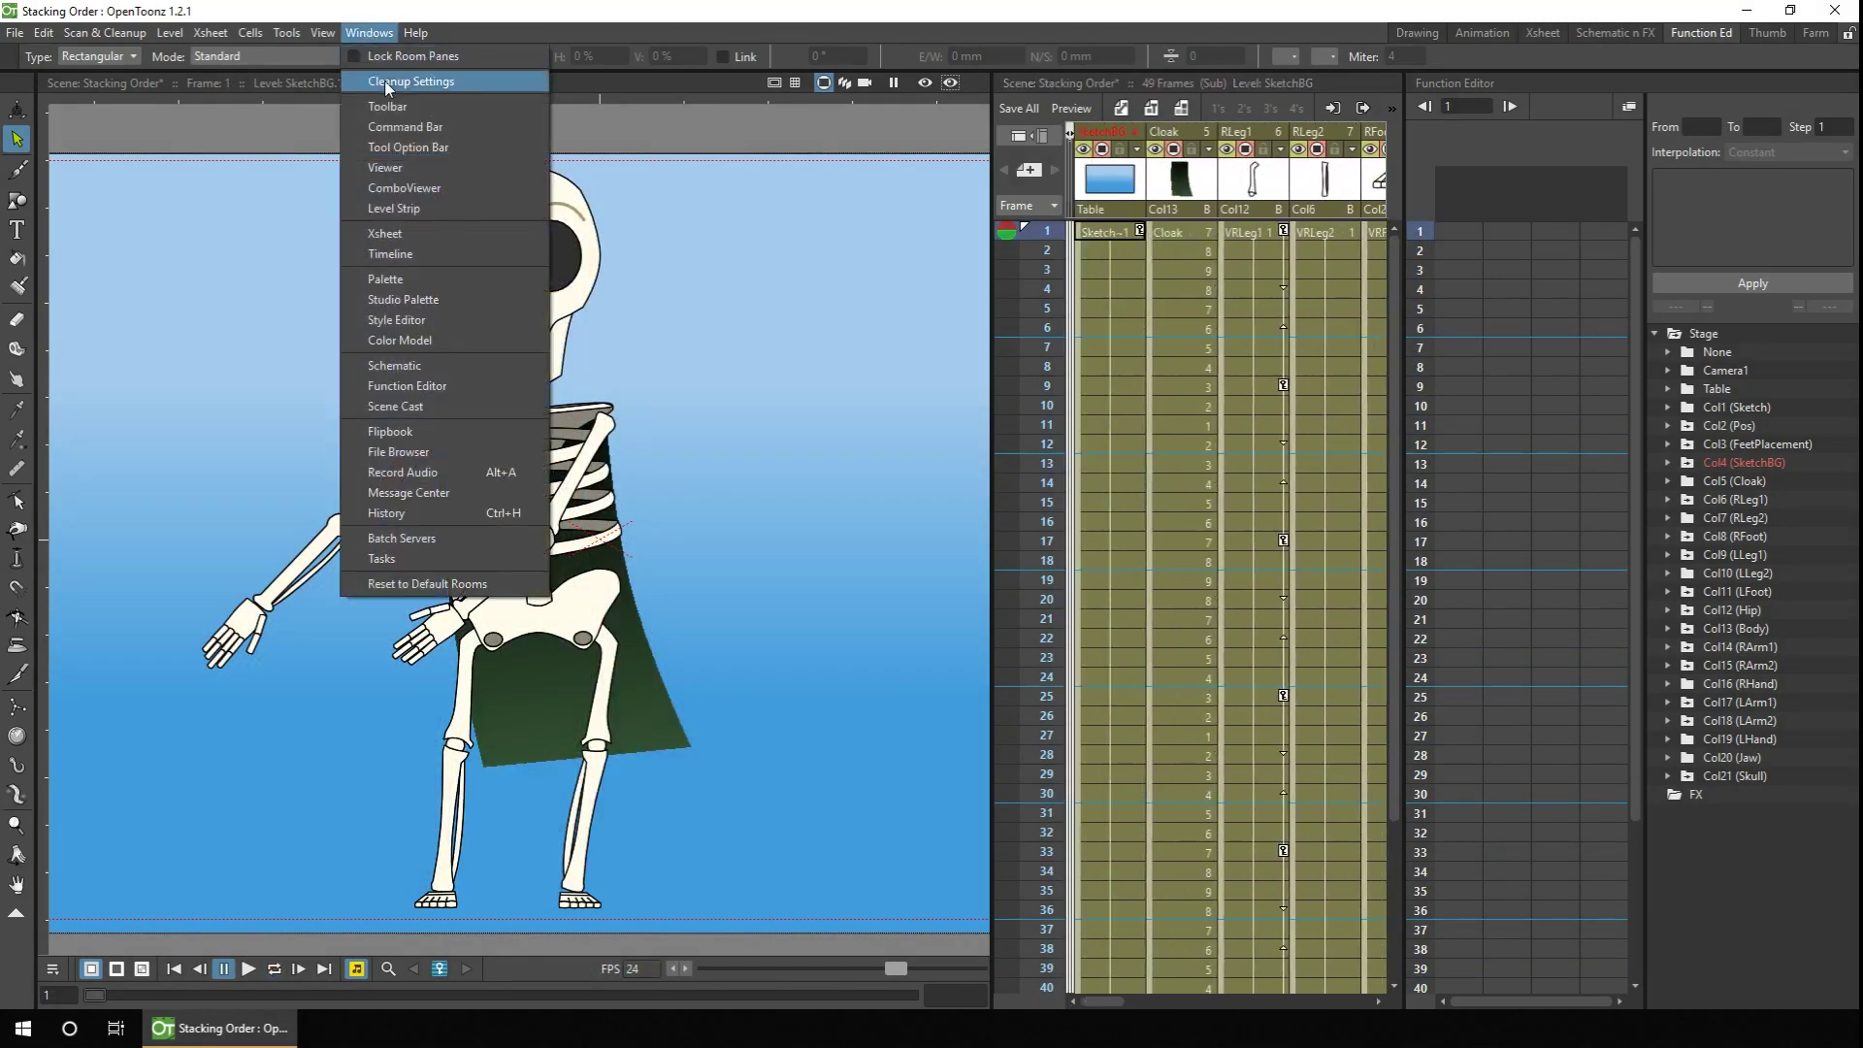
{"action": "left_click", "coordinate": [468, 367]}
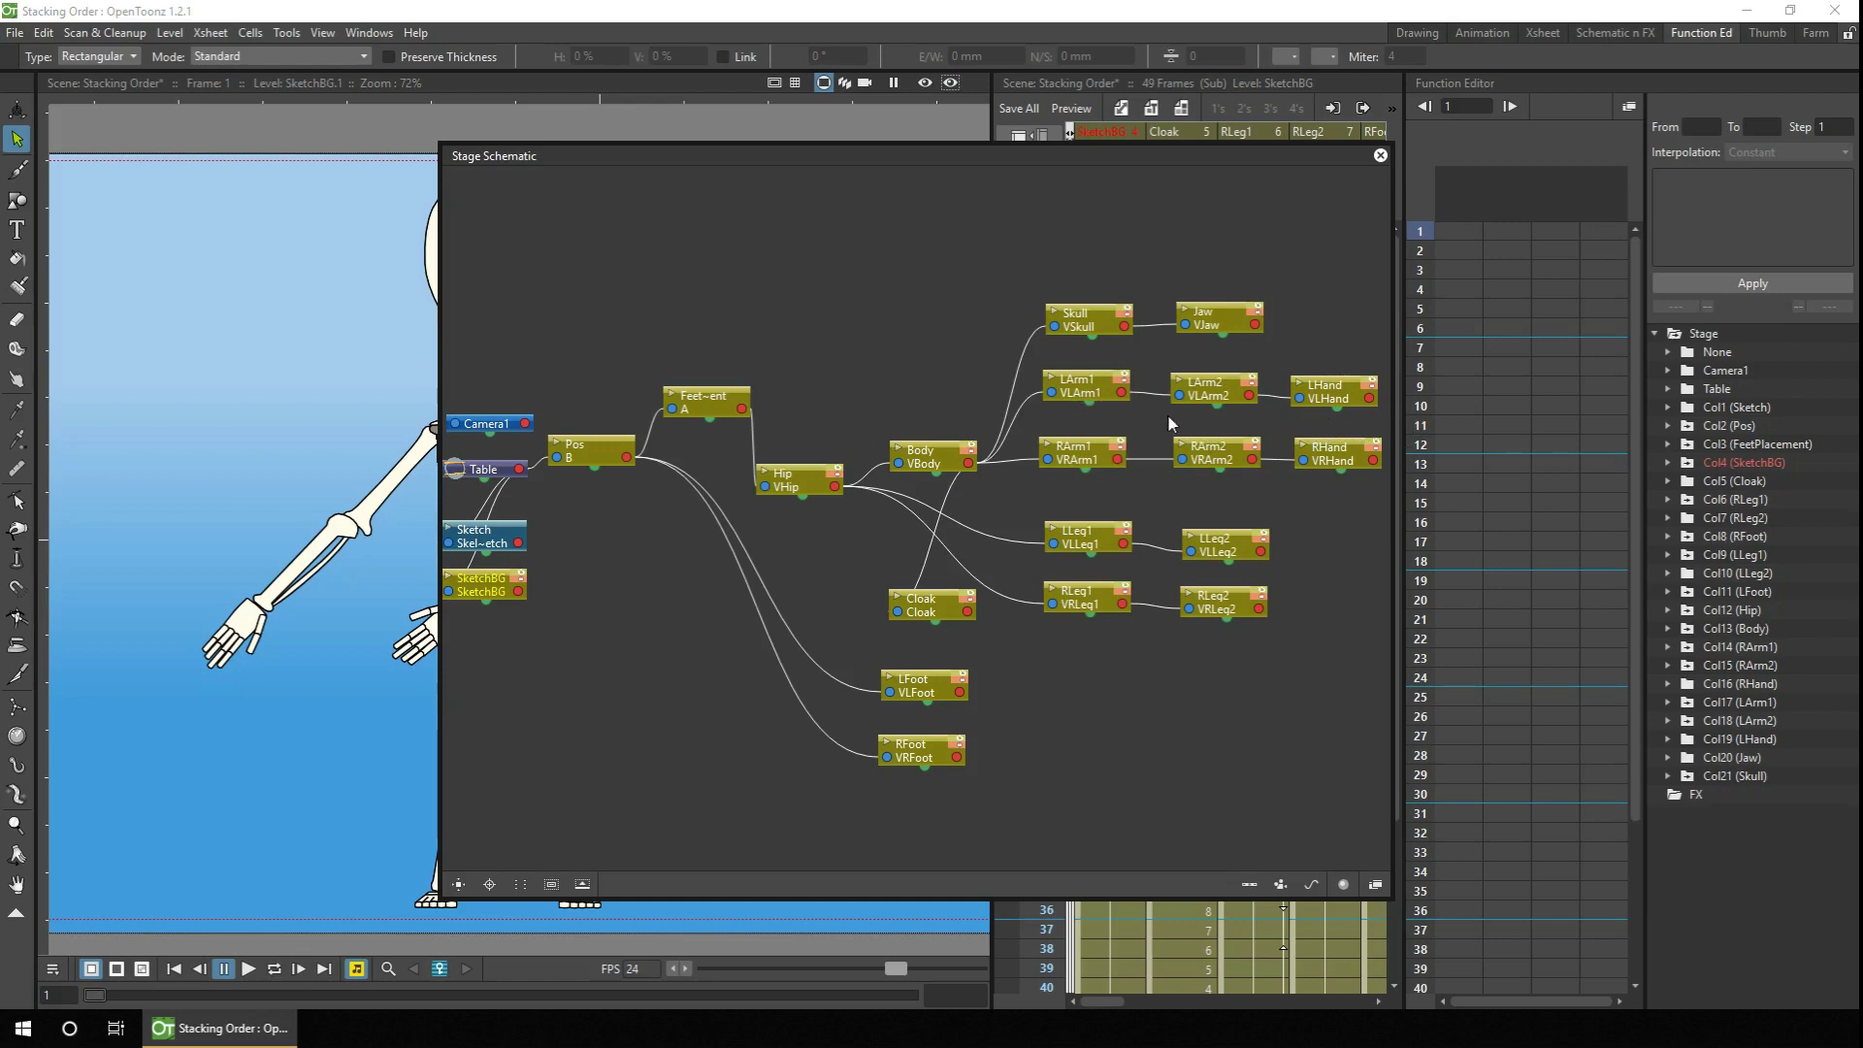
{"action": "left_click", "coordinate": [1380, 156]}
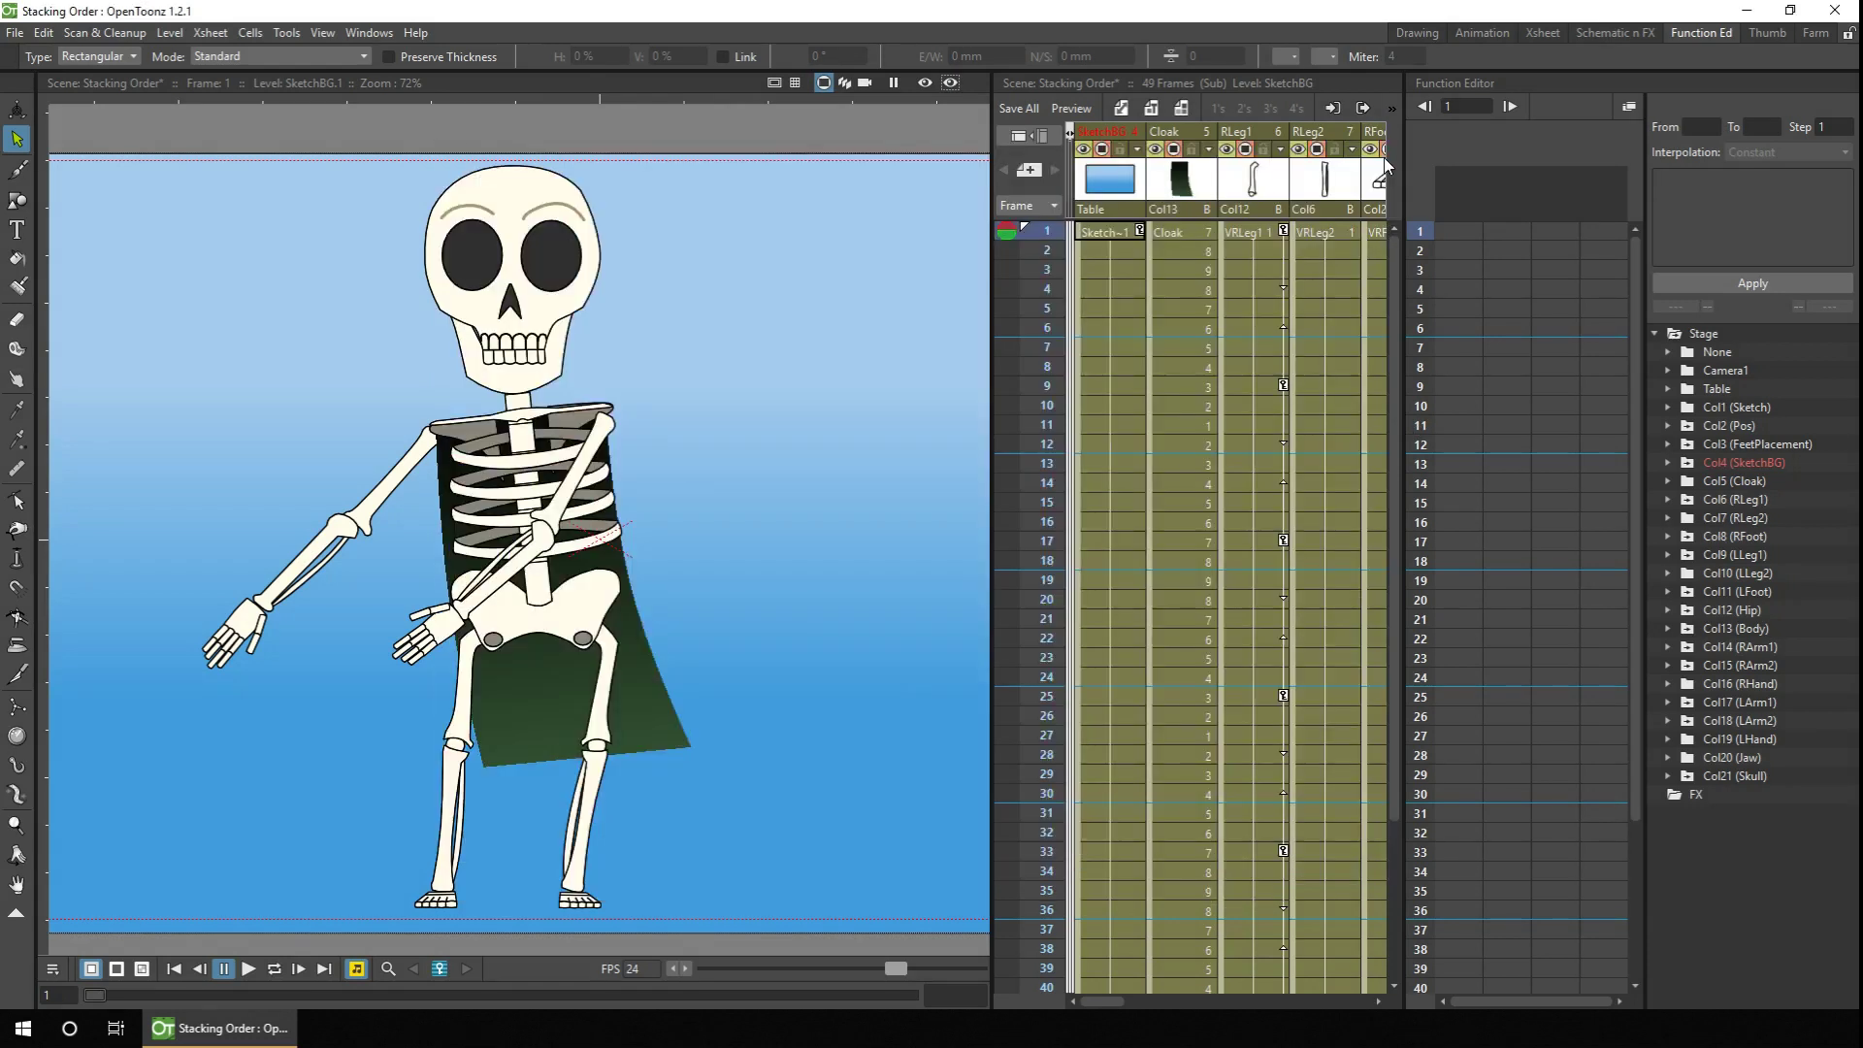
Step: Display the SO channels of Col17 (LArm1) and Col14 (RArm1) in the Function Editor
{"action": "left_click", "coordinate": [1668, 702]}
{"action": "left_click", "coordinate": [1665, 703]}
{"action": "left_click", "coordinate": [1701, 776]}
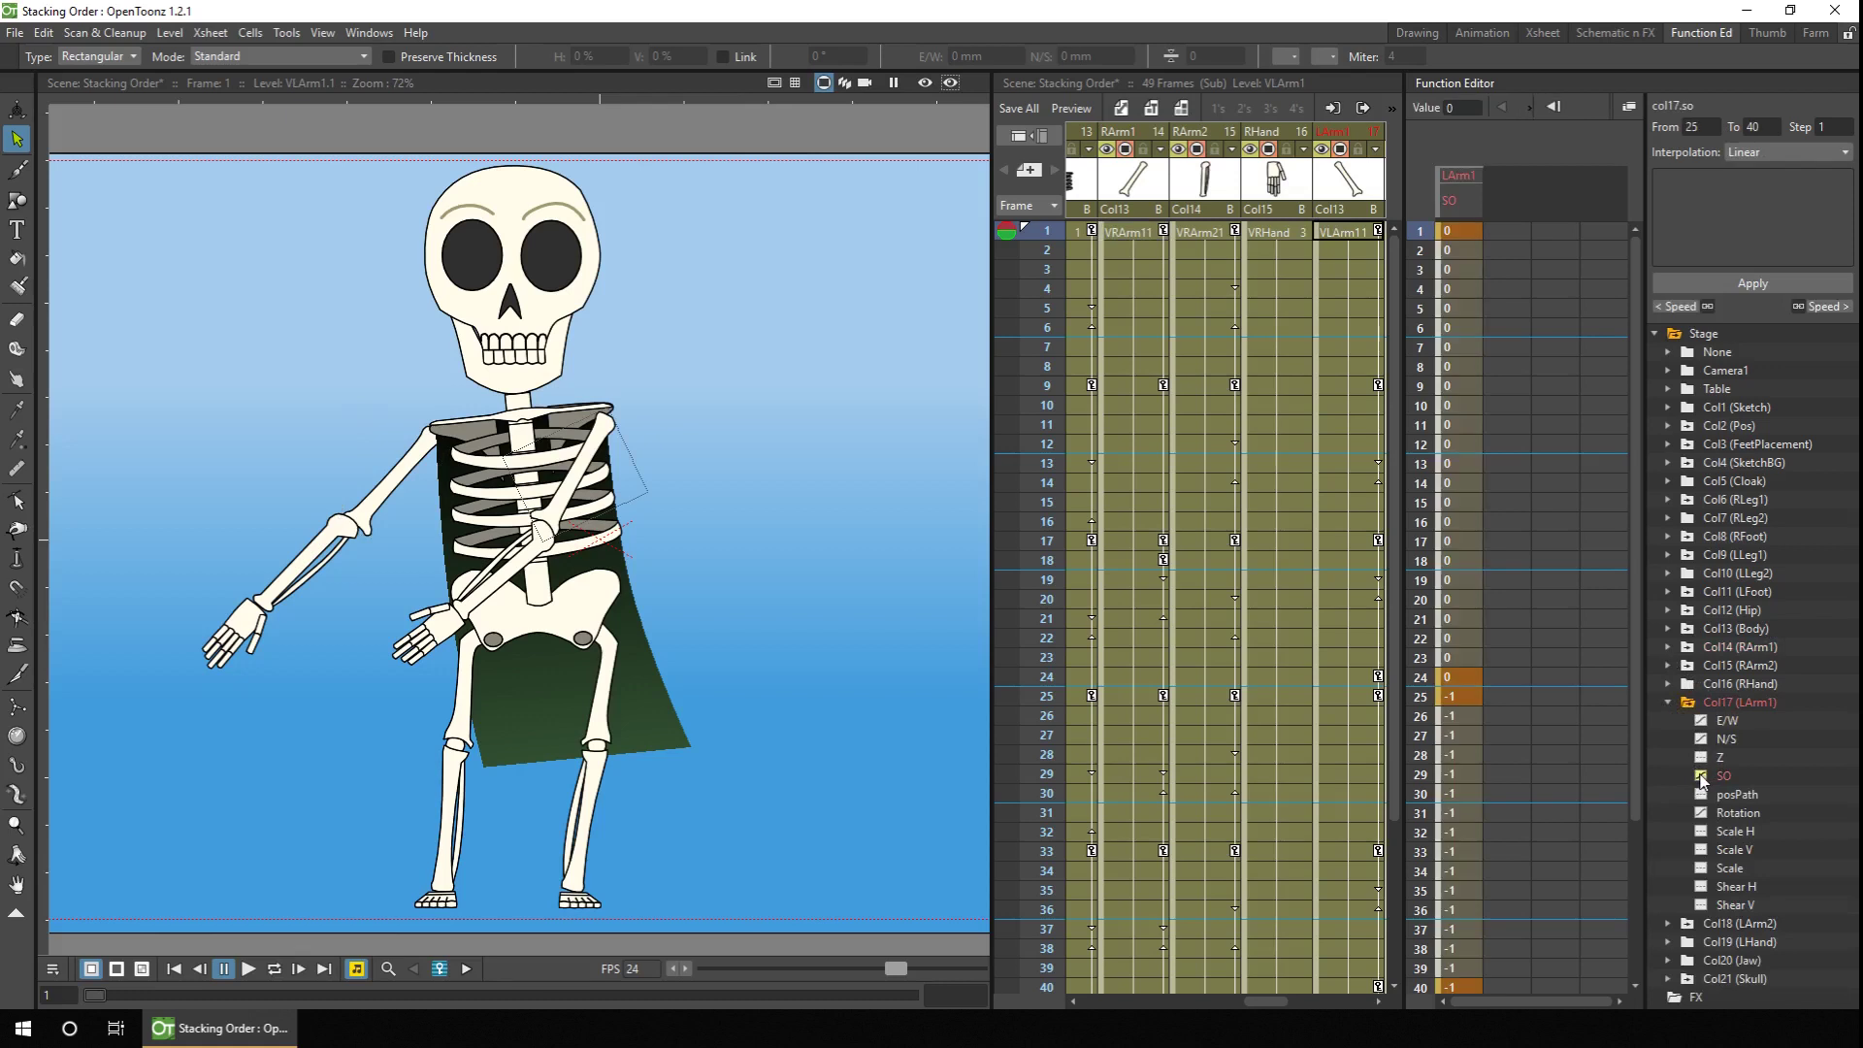
{"action": "left_click", "coordinate": [1668, 647]}
{"action": "left_click", "coordinate": [1702, 721]}
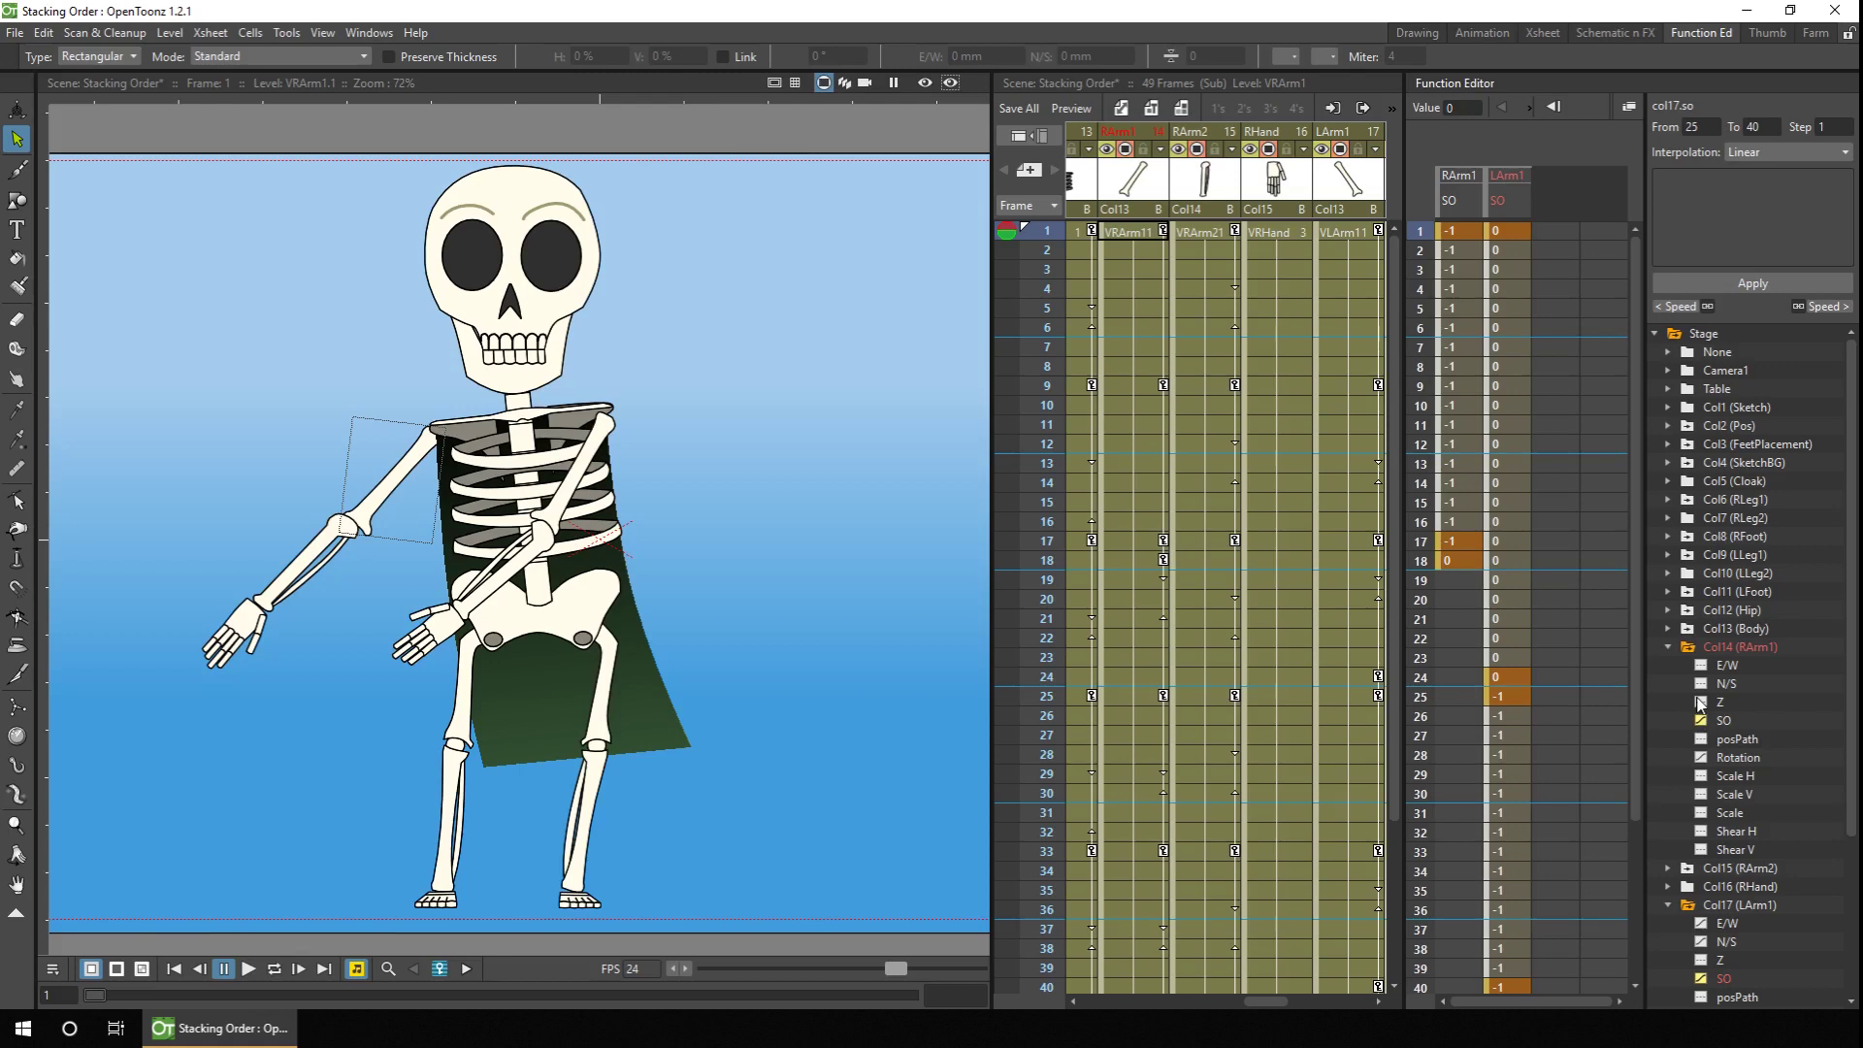
Step: Scrub from frame 1 to 23 to compare the arms' stacking with their SO values, and check the Xsheet column order
{"action": "left_click", "coordinate": [1420, 232]}
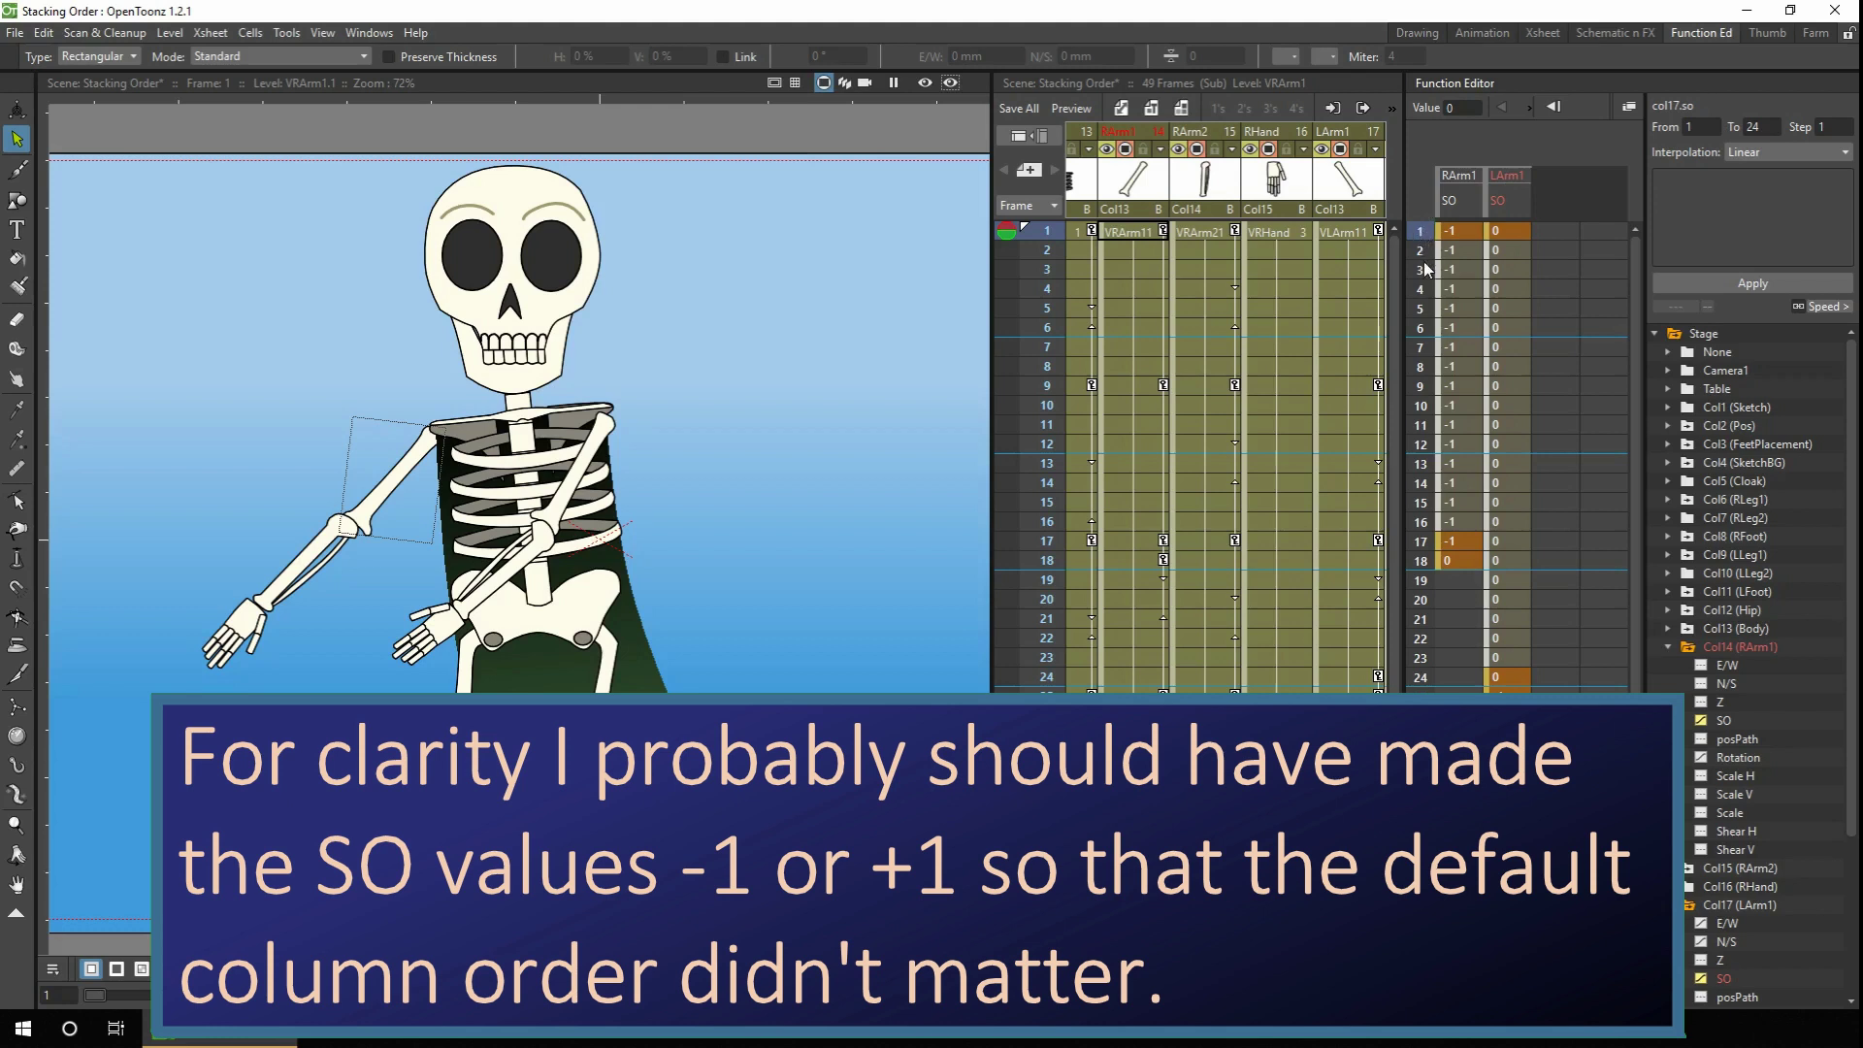
{"action": "left_click_drag", "start_coordinate": [1421, 250], "coordinate": [1425, 665]}
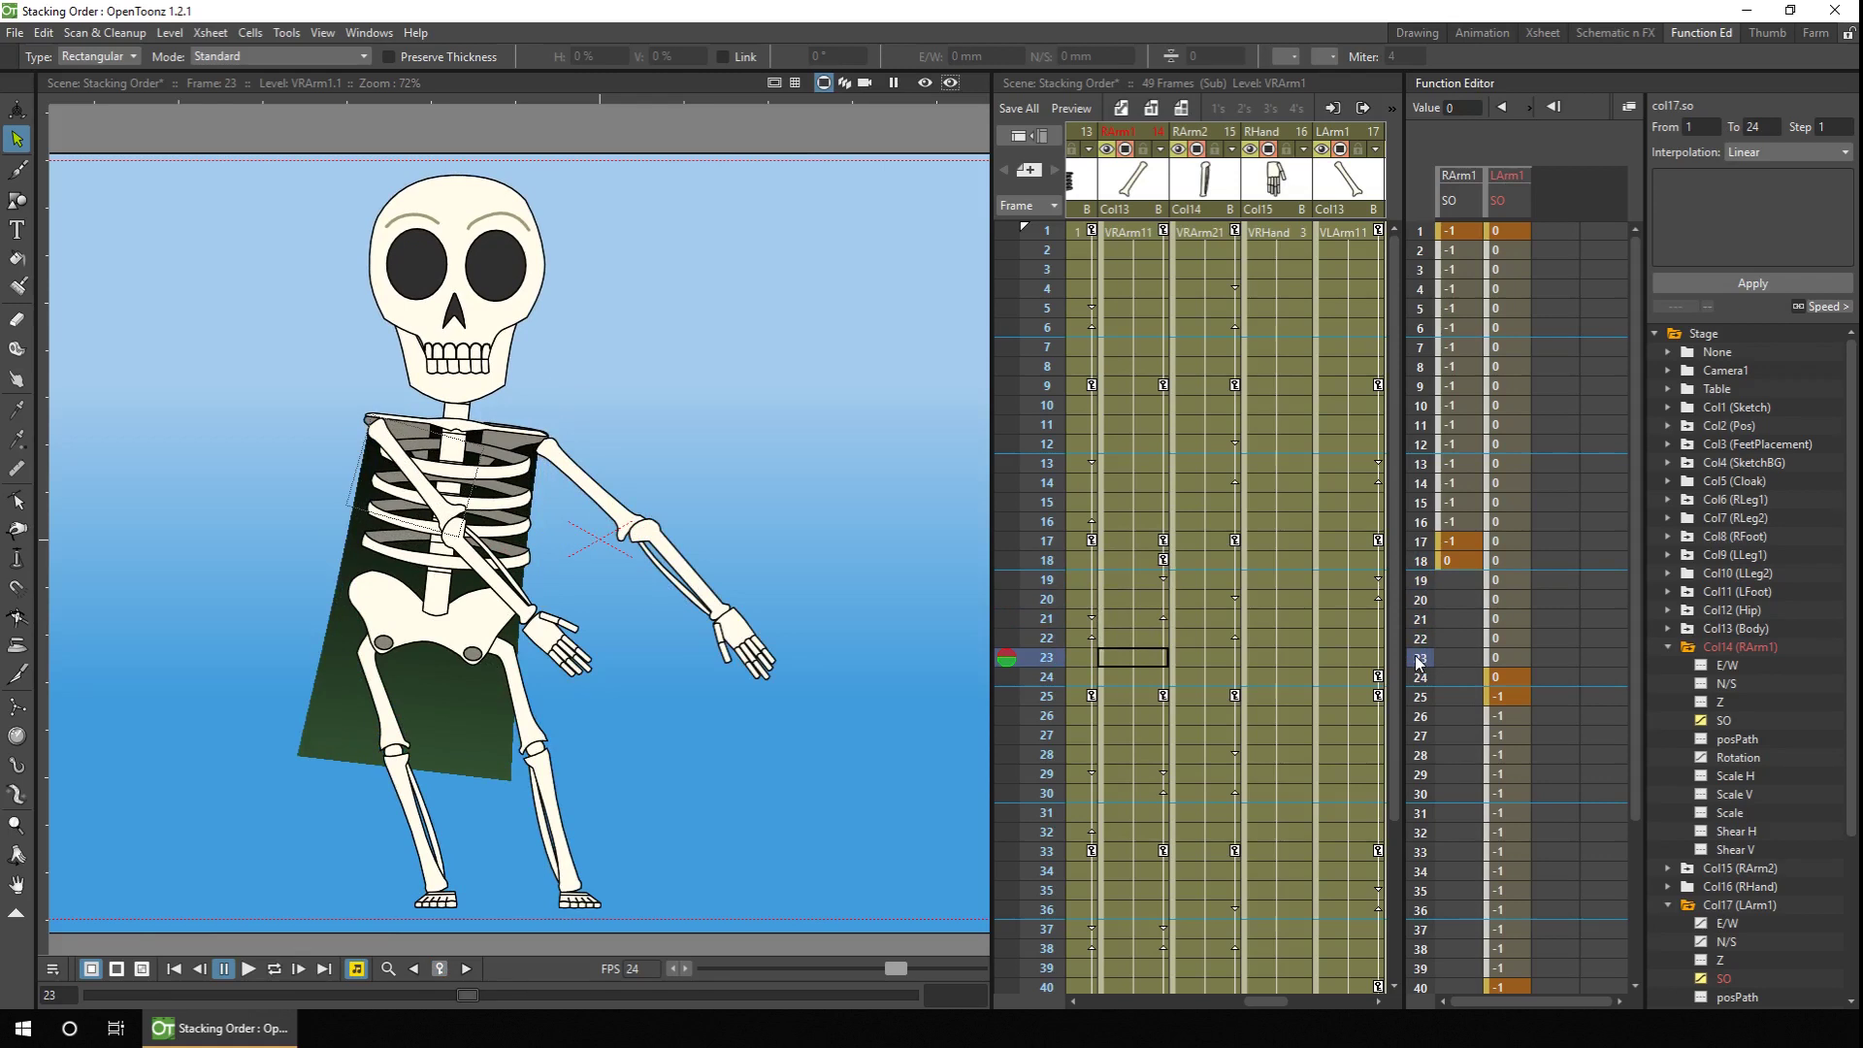
{"action": "left_click_drag", "start_coordinate": [1271, 1002], "coordinate": [1088, 1002]}
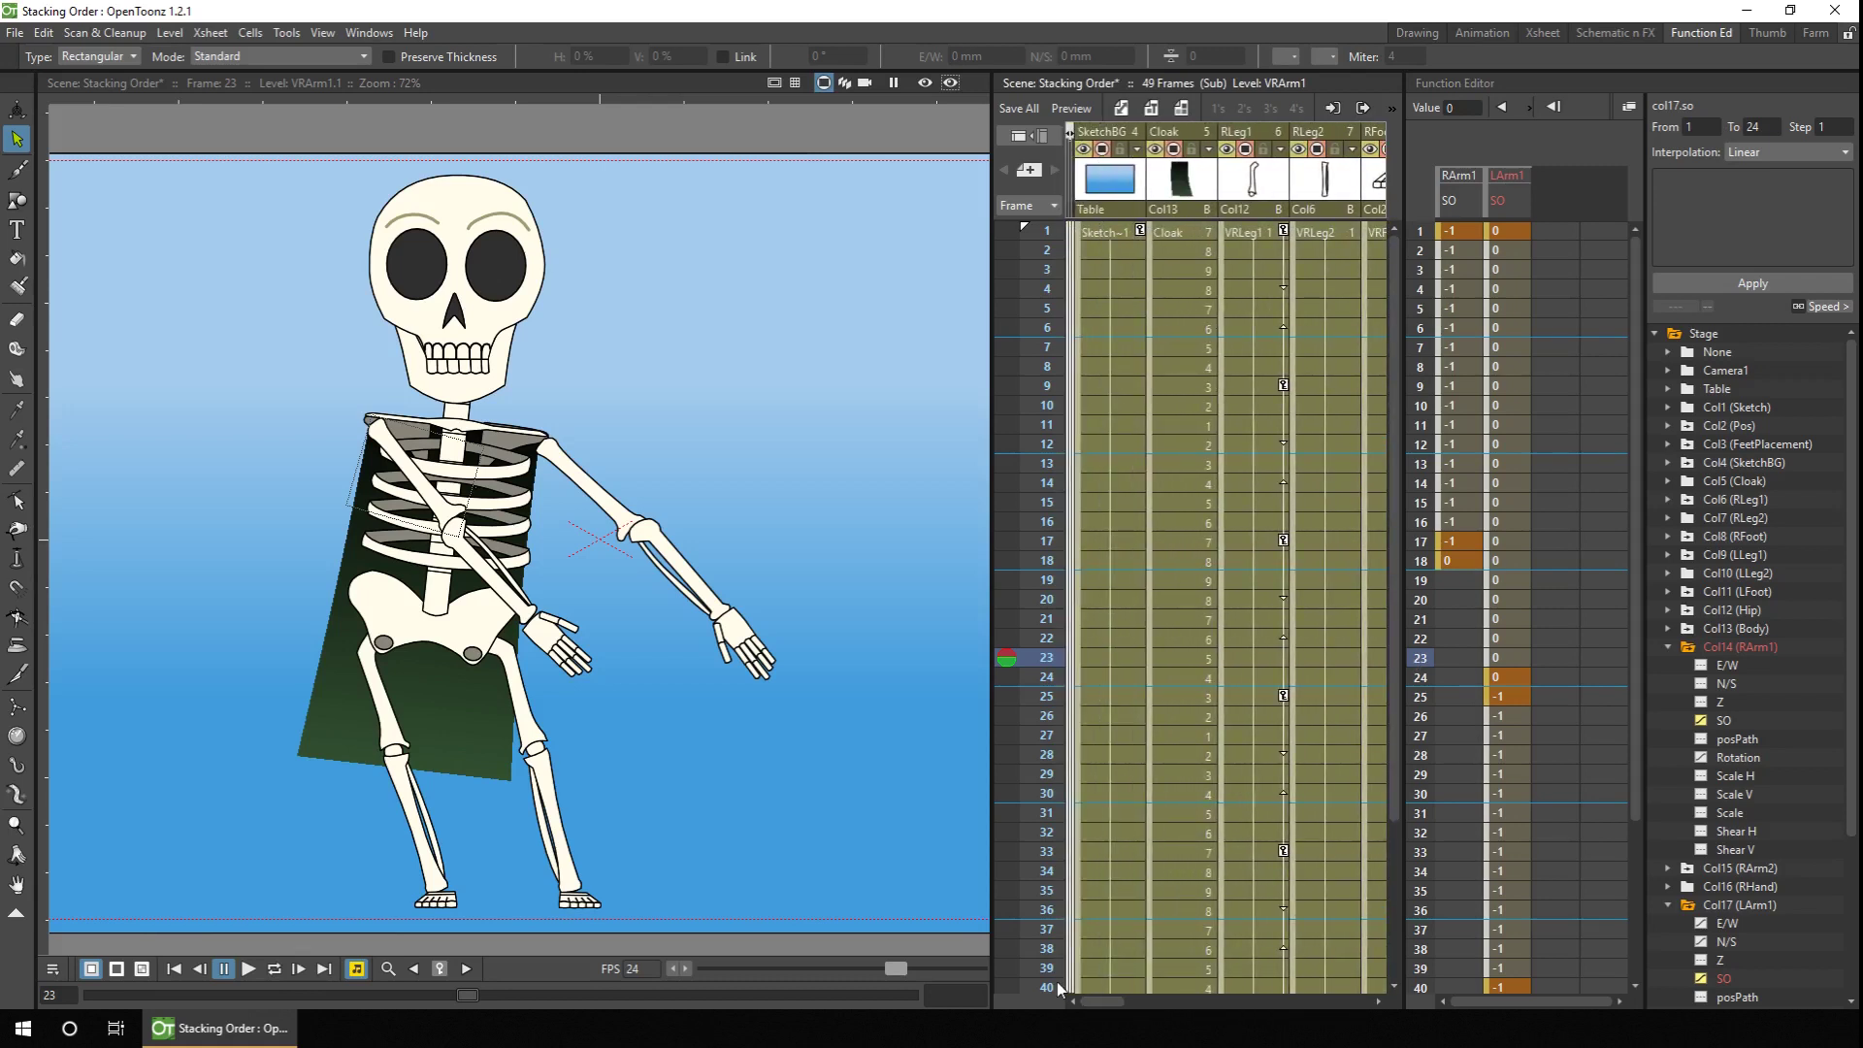
{"action": "left_click_drag", "start_coordinate": [1102, 1002], "coordinate": [1264, 1018]}
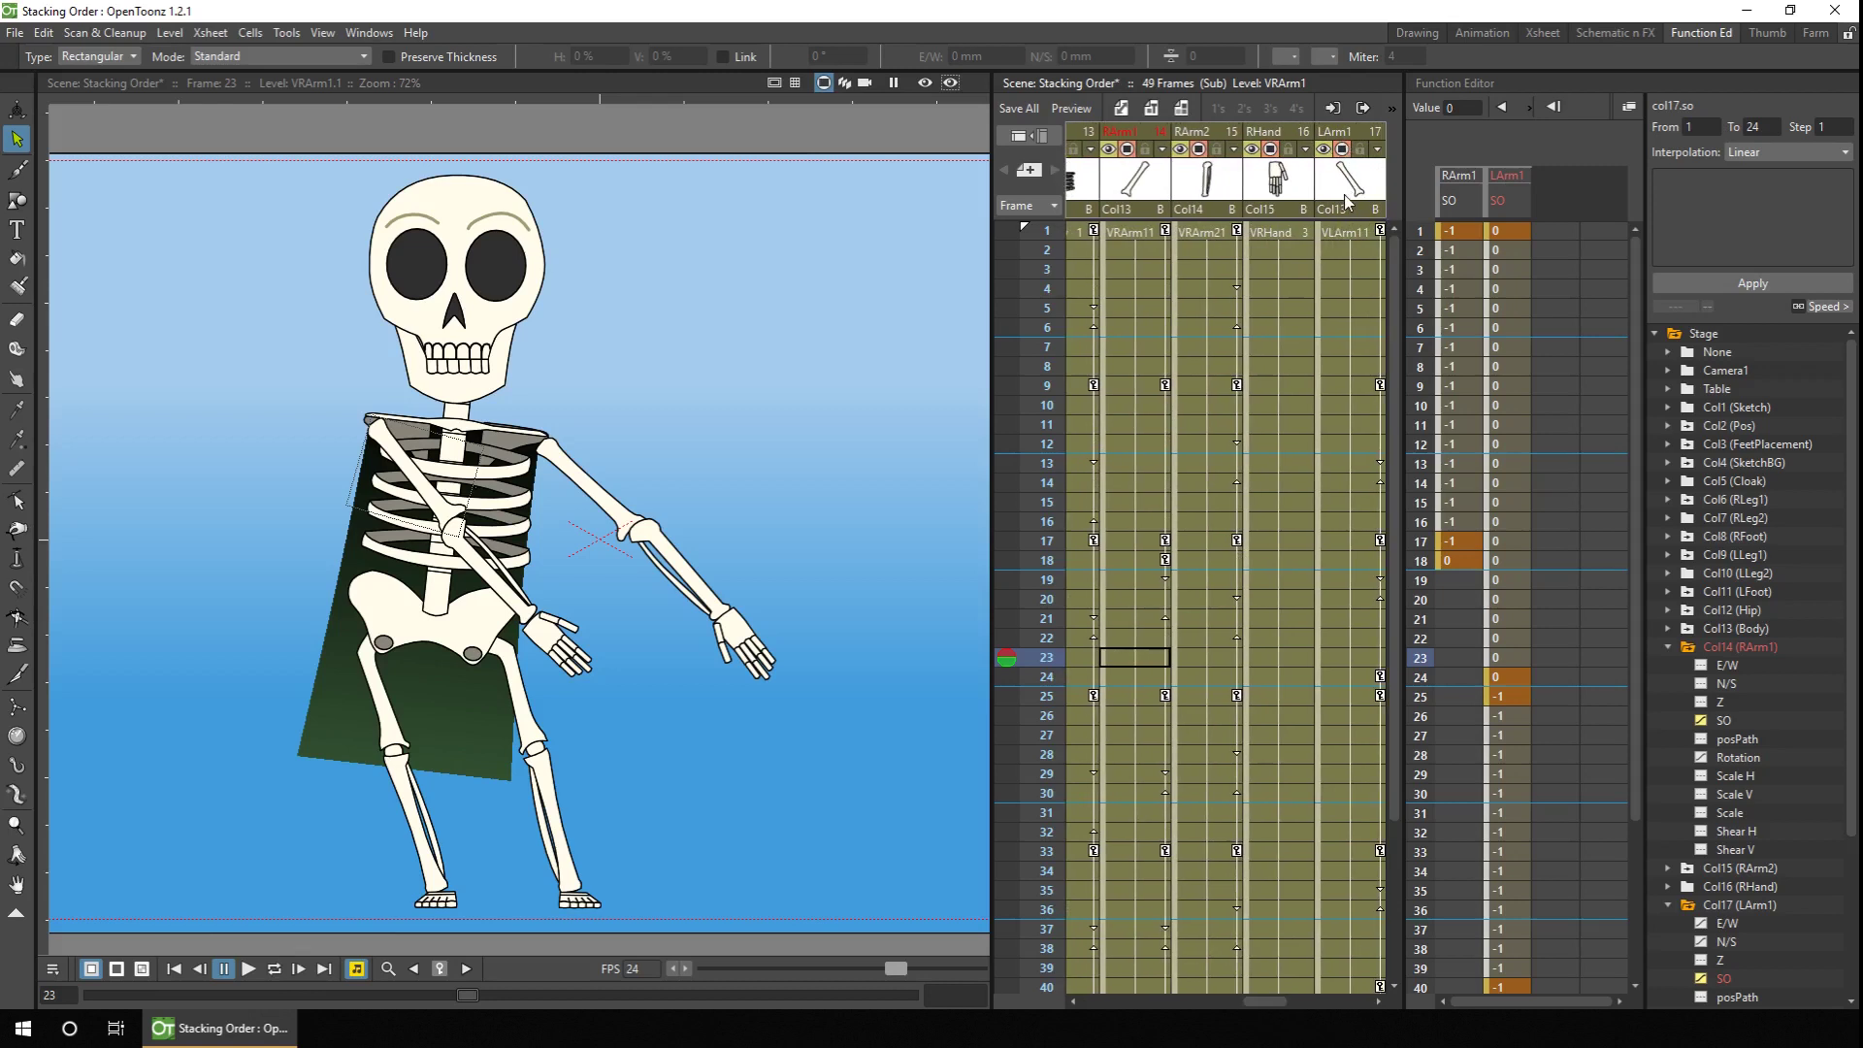
Step: Scrub the skeleton animation from frame 1 towards its end and examine the arms' stacking against the remaining SO keys
{"action": "left_click", "coordinate": [1422, 235]}
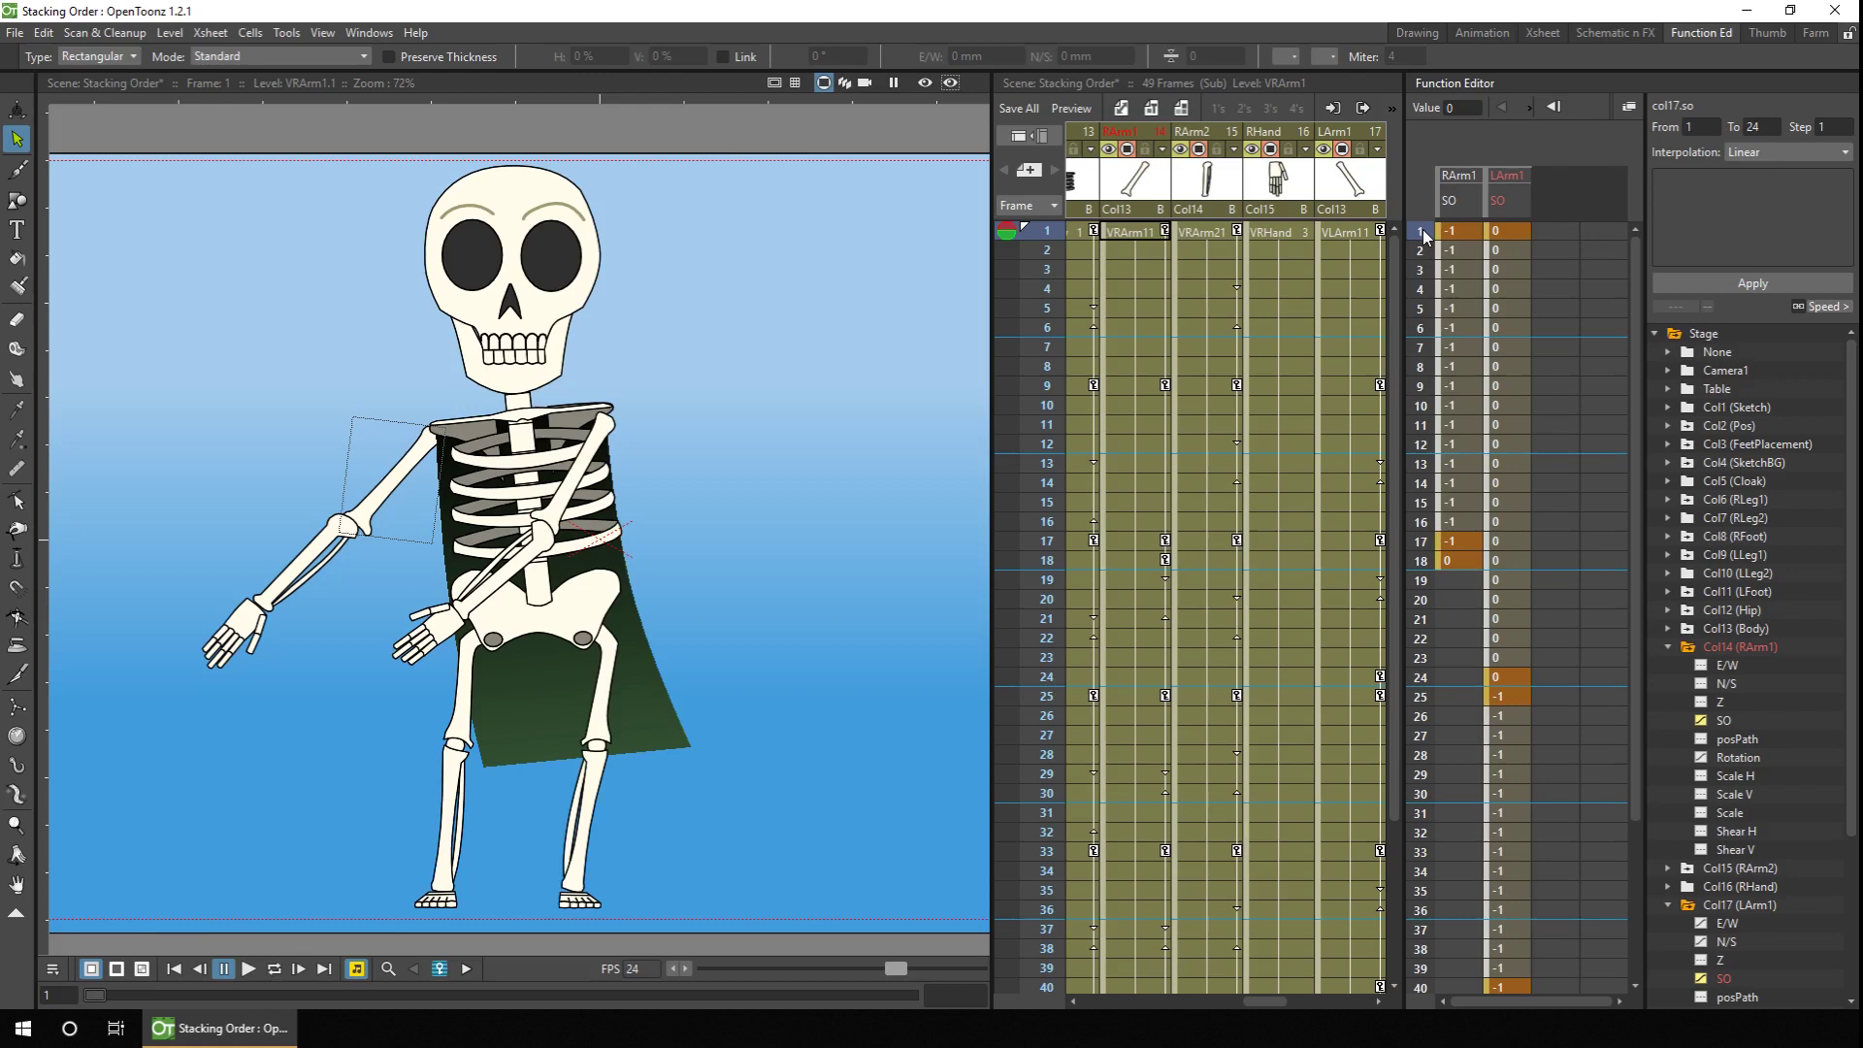
{"action": "left_click", "coordinate": [1419, 369]}
{"action": "left_click_drag", "start_coordinate": [1419, 369], "coordinate": [1421, 833]}
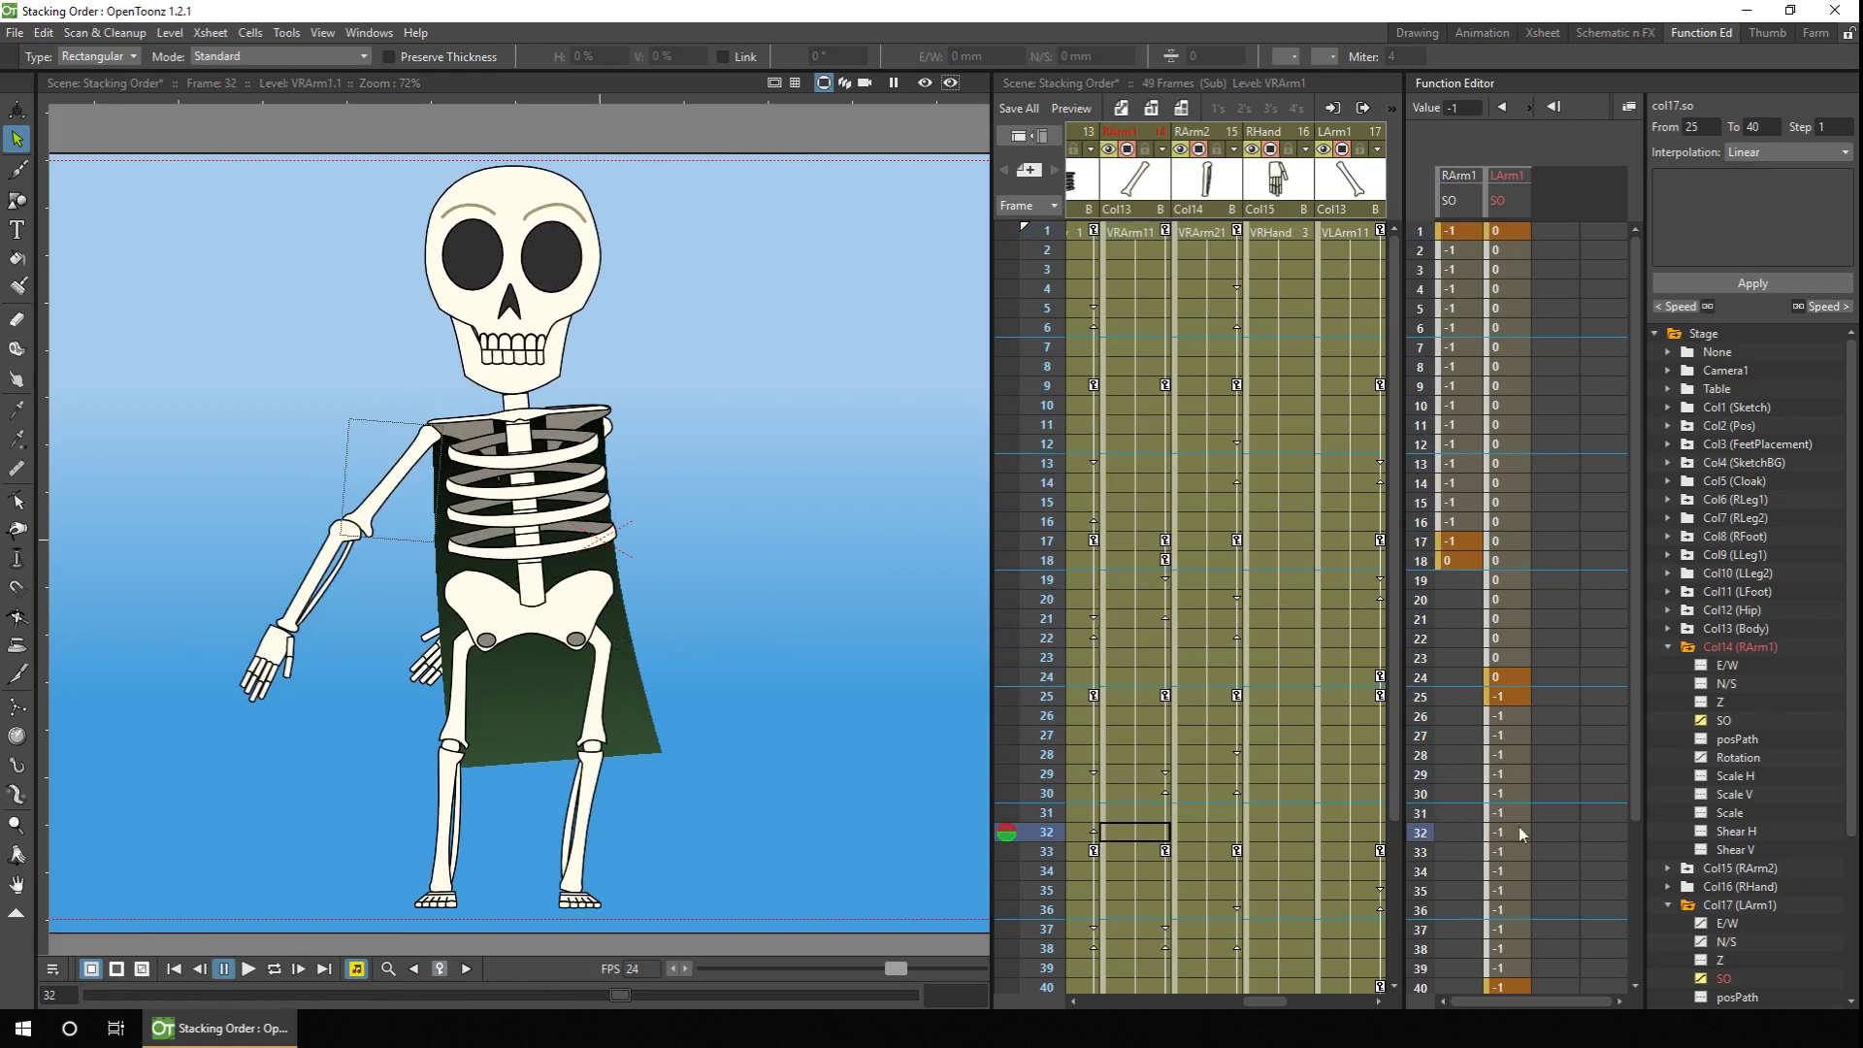
{"action": "scroll", "coordinate": [1538, 843], "scroll_direction": "down", "scroll_amount": 5}
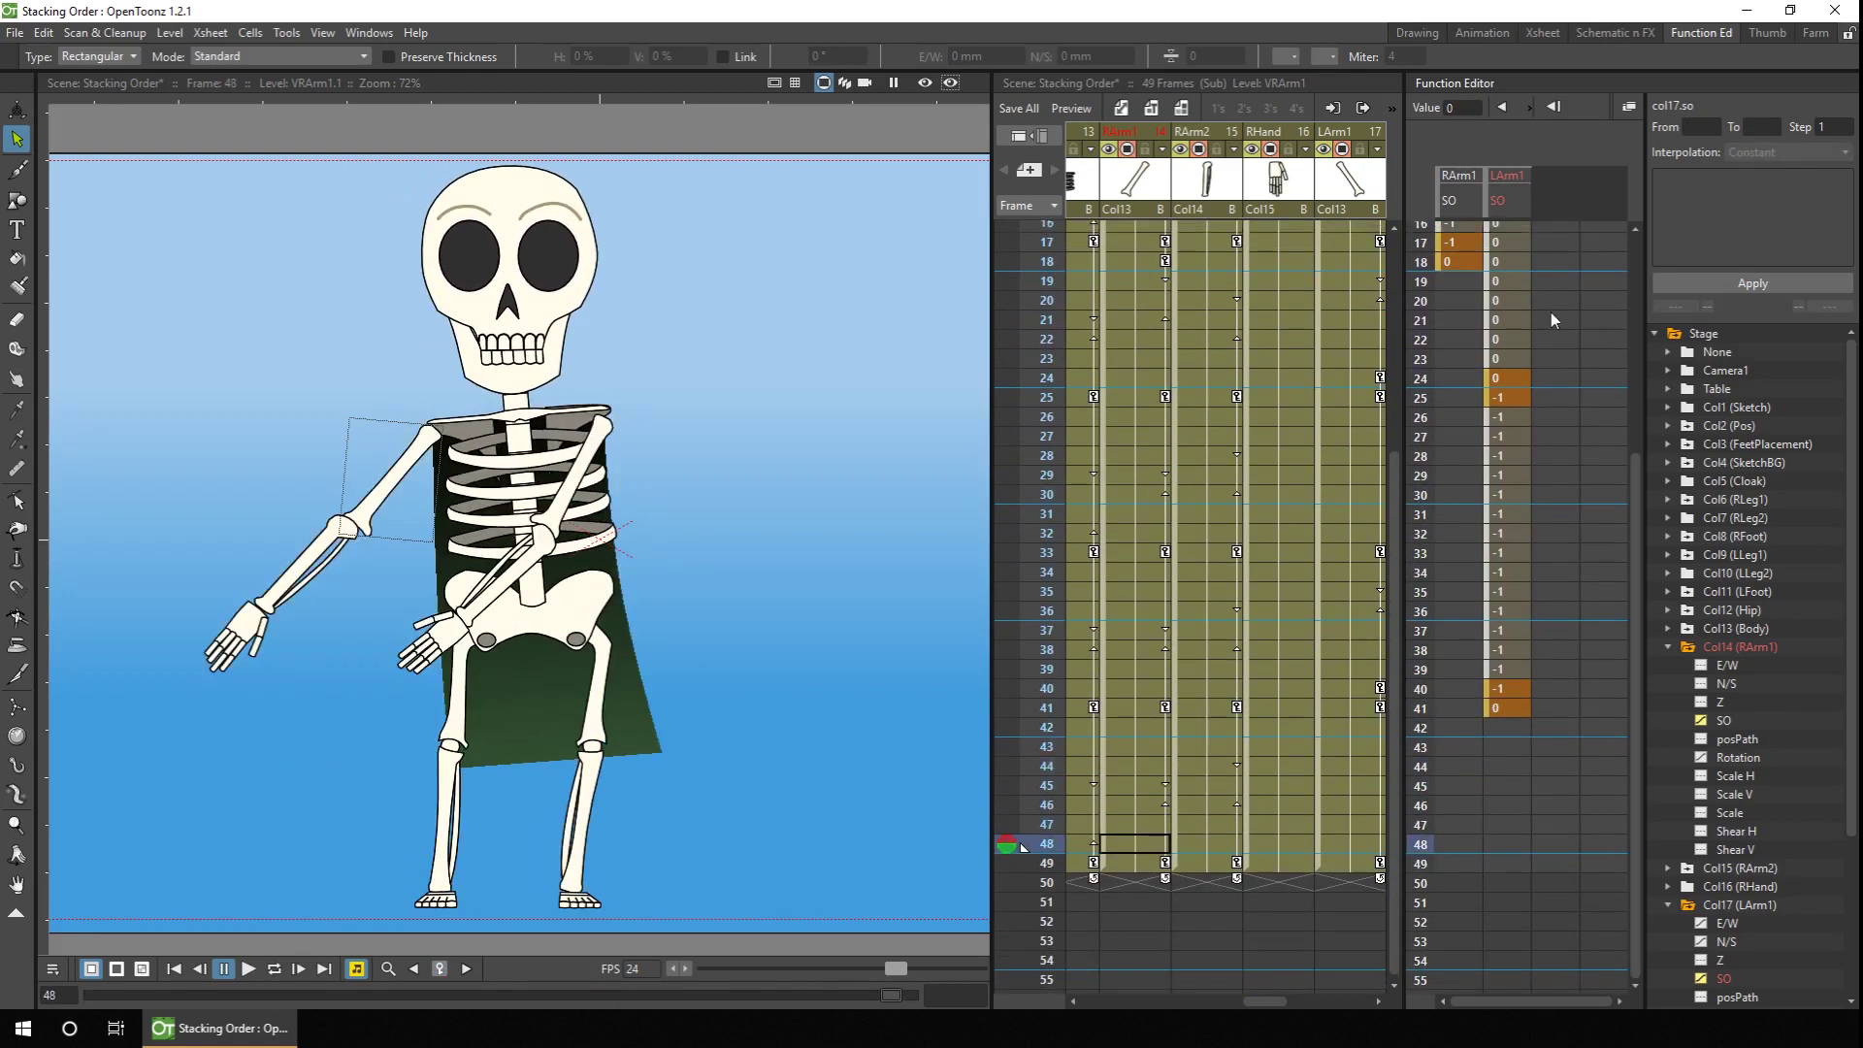
Step: Lower the playback frame rate and play the skeleton animation in a loop from frame 1
{"action": "left_click", "coordinate": [1423, 243]}
{"action": "left_click", "coordinate": [673, 968]}
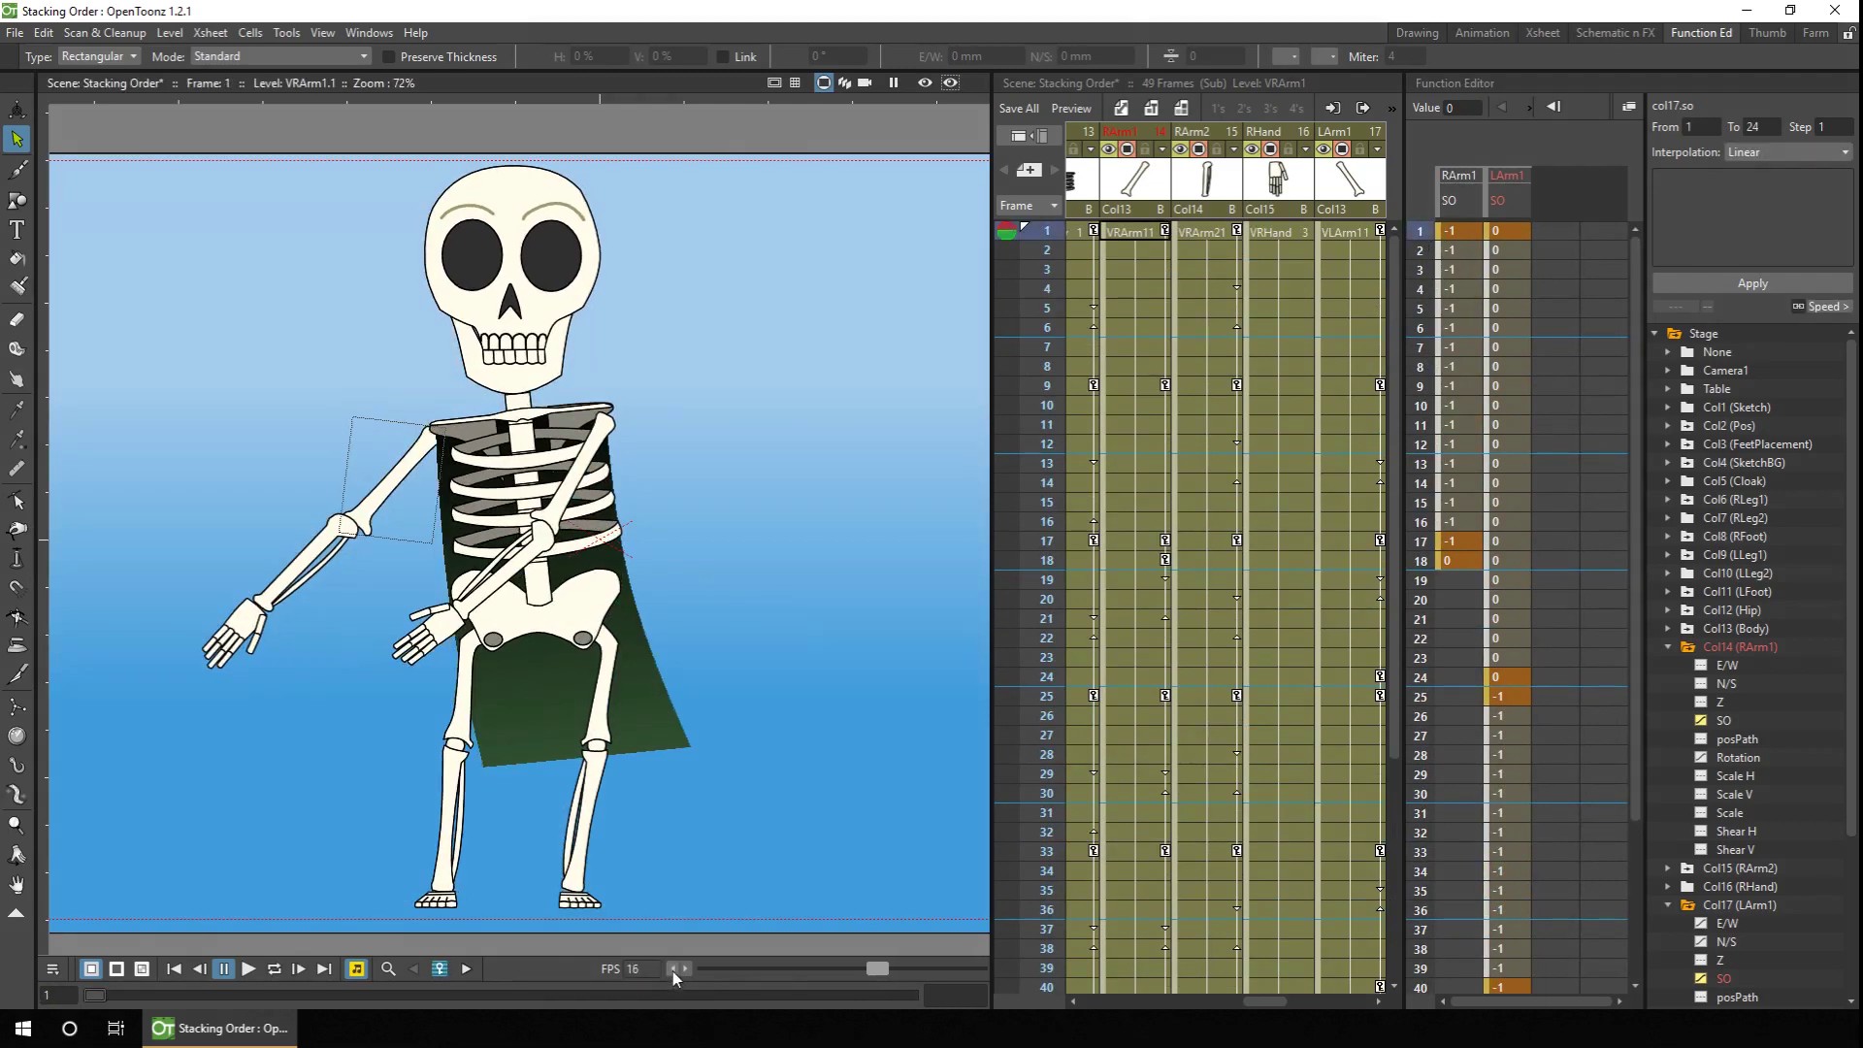
{"action": "left_click", "coordinate": [672, 970]}
{"action": "left_click", "coordinate": [672, 970]}
{"action": "left_click", "coordinate": [274, 968]}
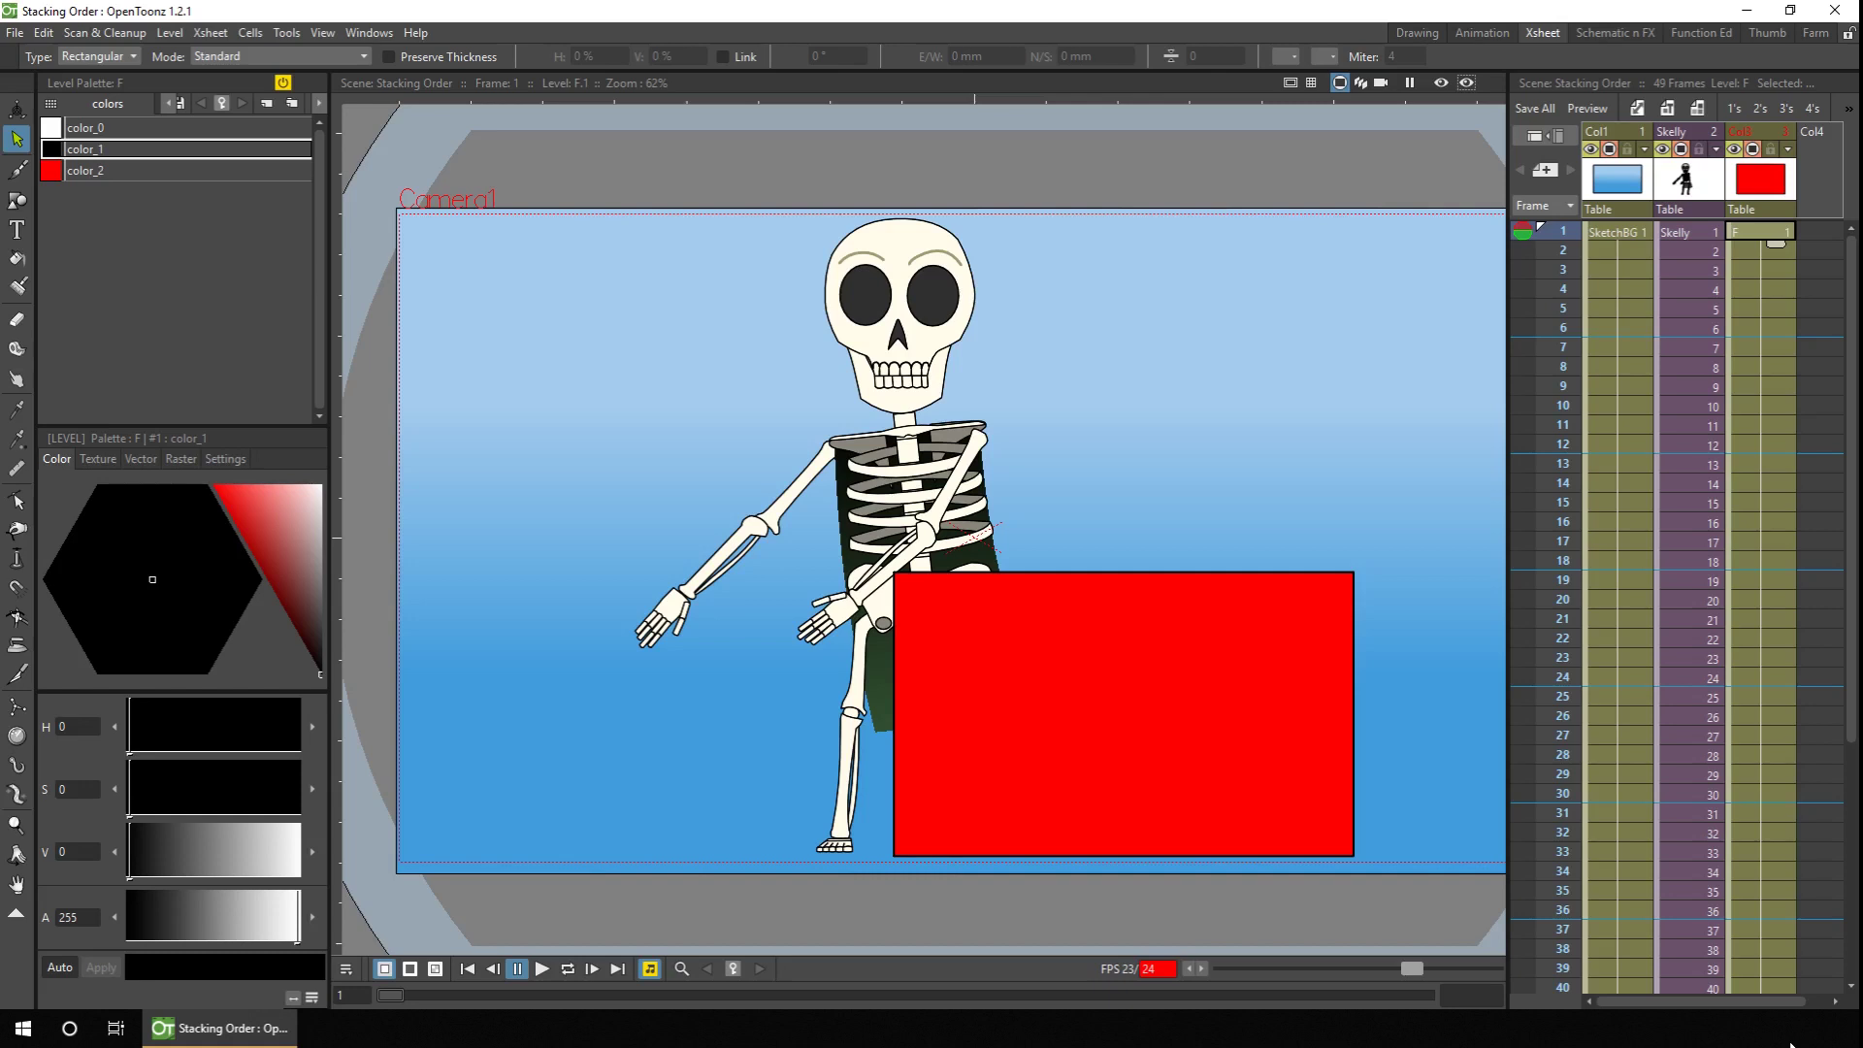
Step: Select the red rectangle's column and view the scene from an angle in the 3D view
{"action": "left_click", "coordinate": [1764, 136]}
{"action": "mouse_move", "coordinate": [1764, 136]}
{"action": "left_mouse_down"}
{"action": "mouse_move", "coordinate": [1677, 140]}
{"action": "mouse_move", "coordinate": [1753, 137]}
{"action": "left_mouse_up"}
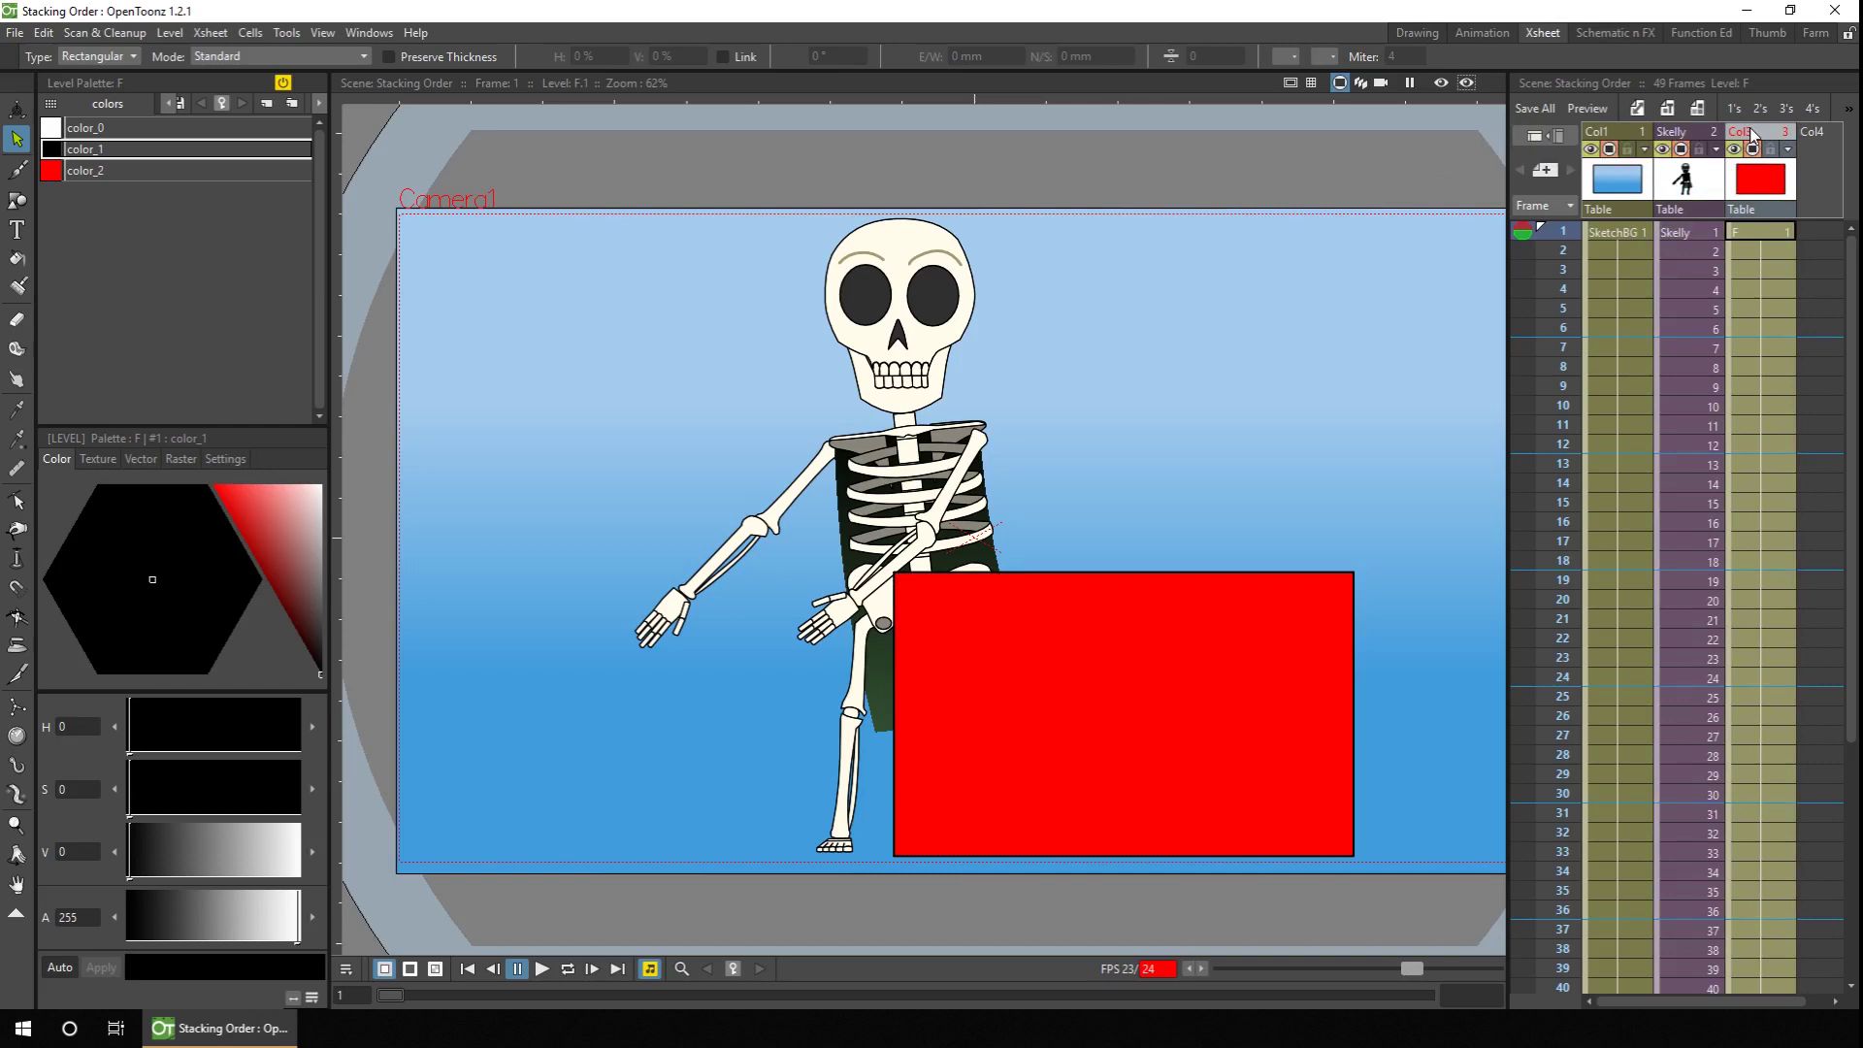
{"action": "left_click", "coordinate": [1752, 137]}
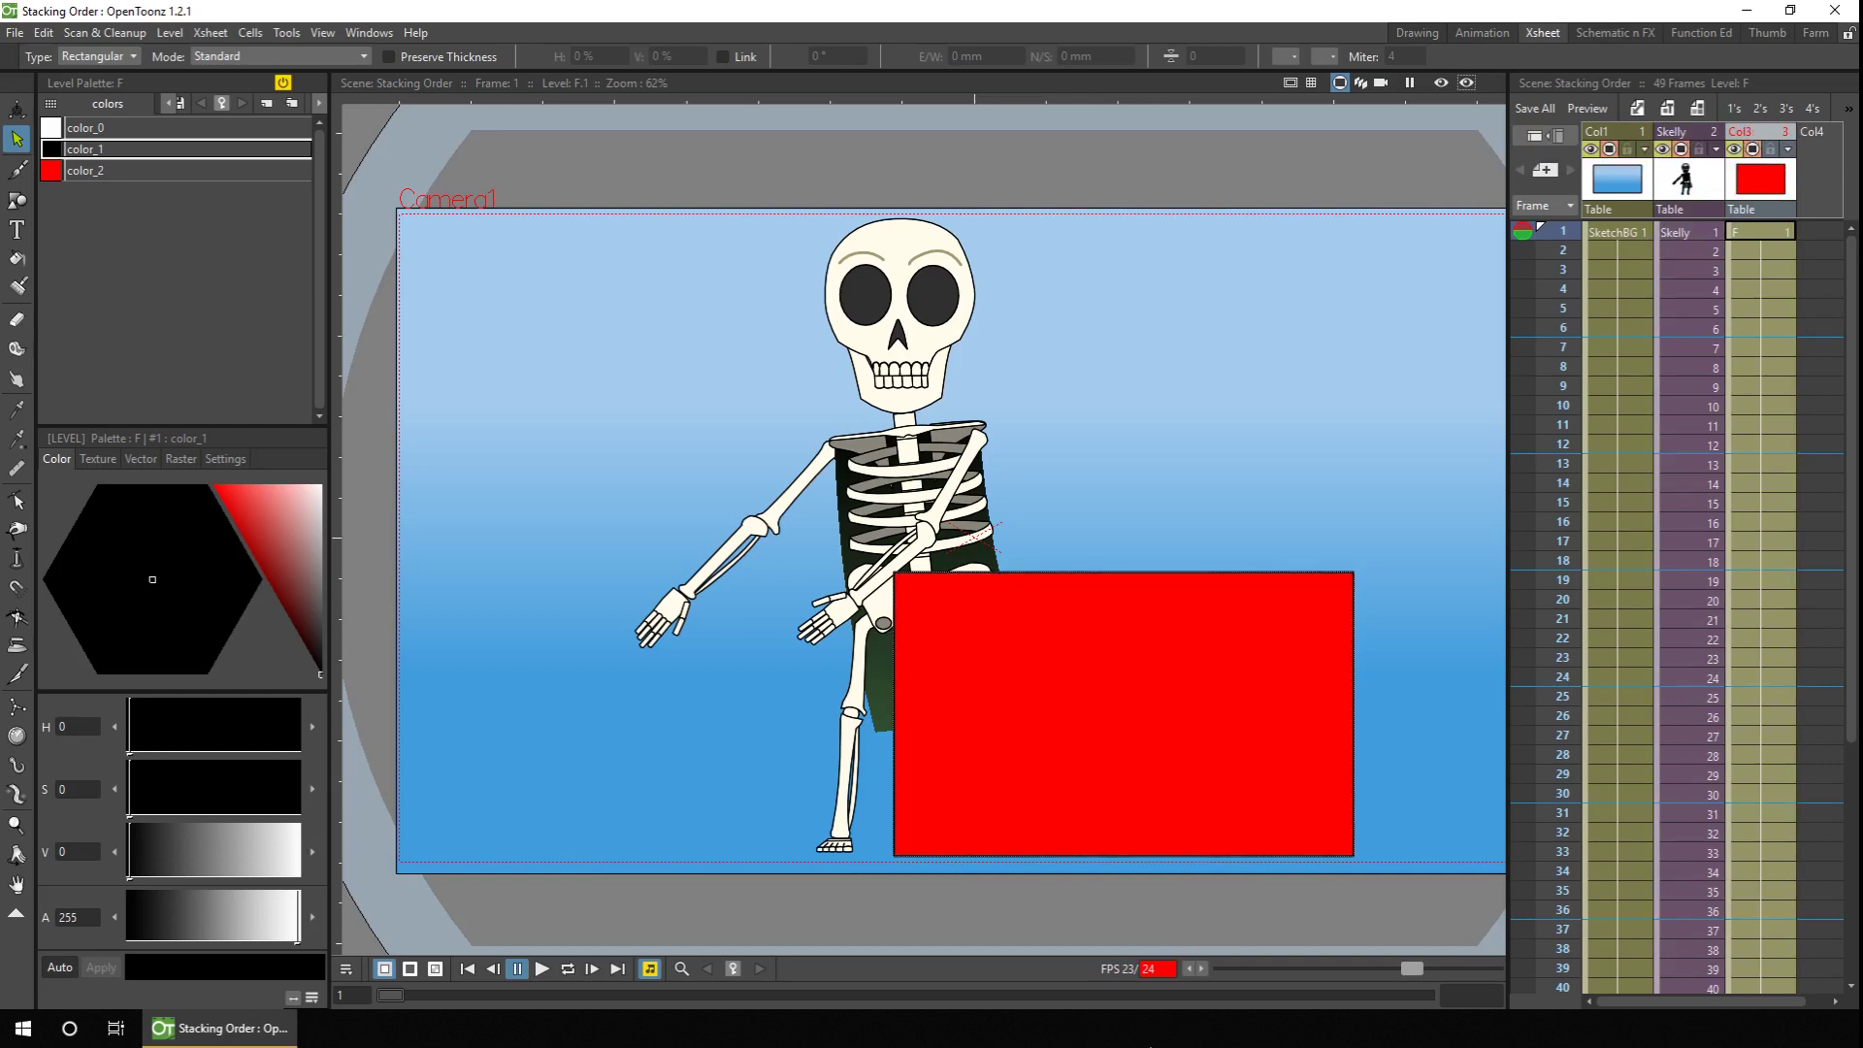
{"action": "left_click", "coordinate": [1362, 84]}
{"action": "left_click_drag", "start_coordinate": [796, 621], "coordinate": [1290, 364]}
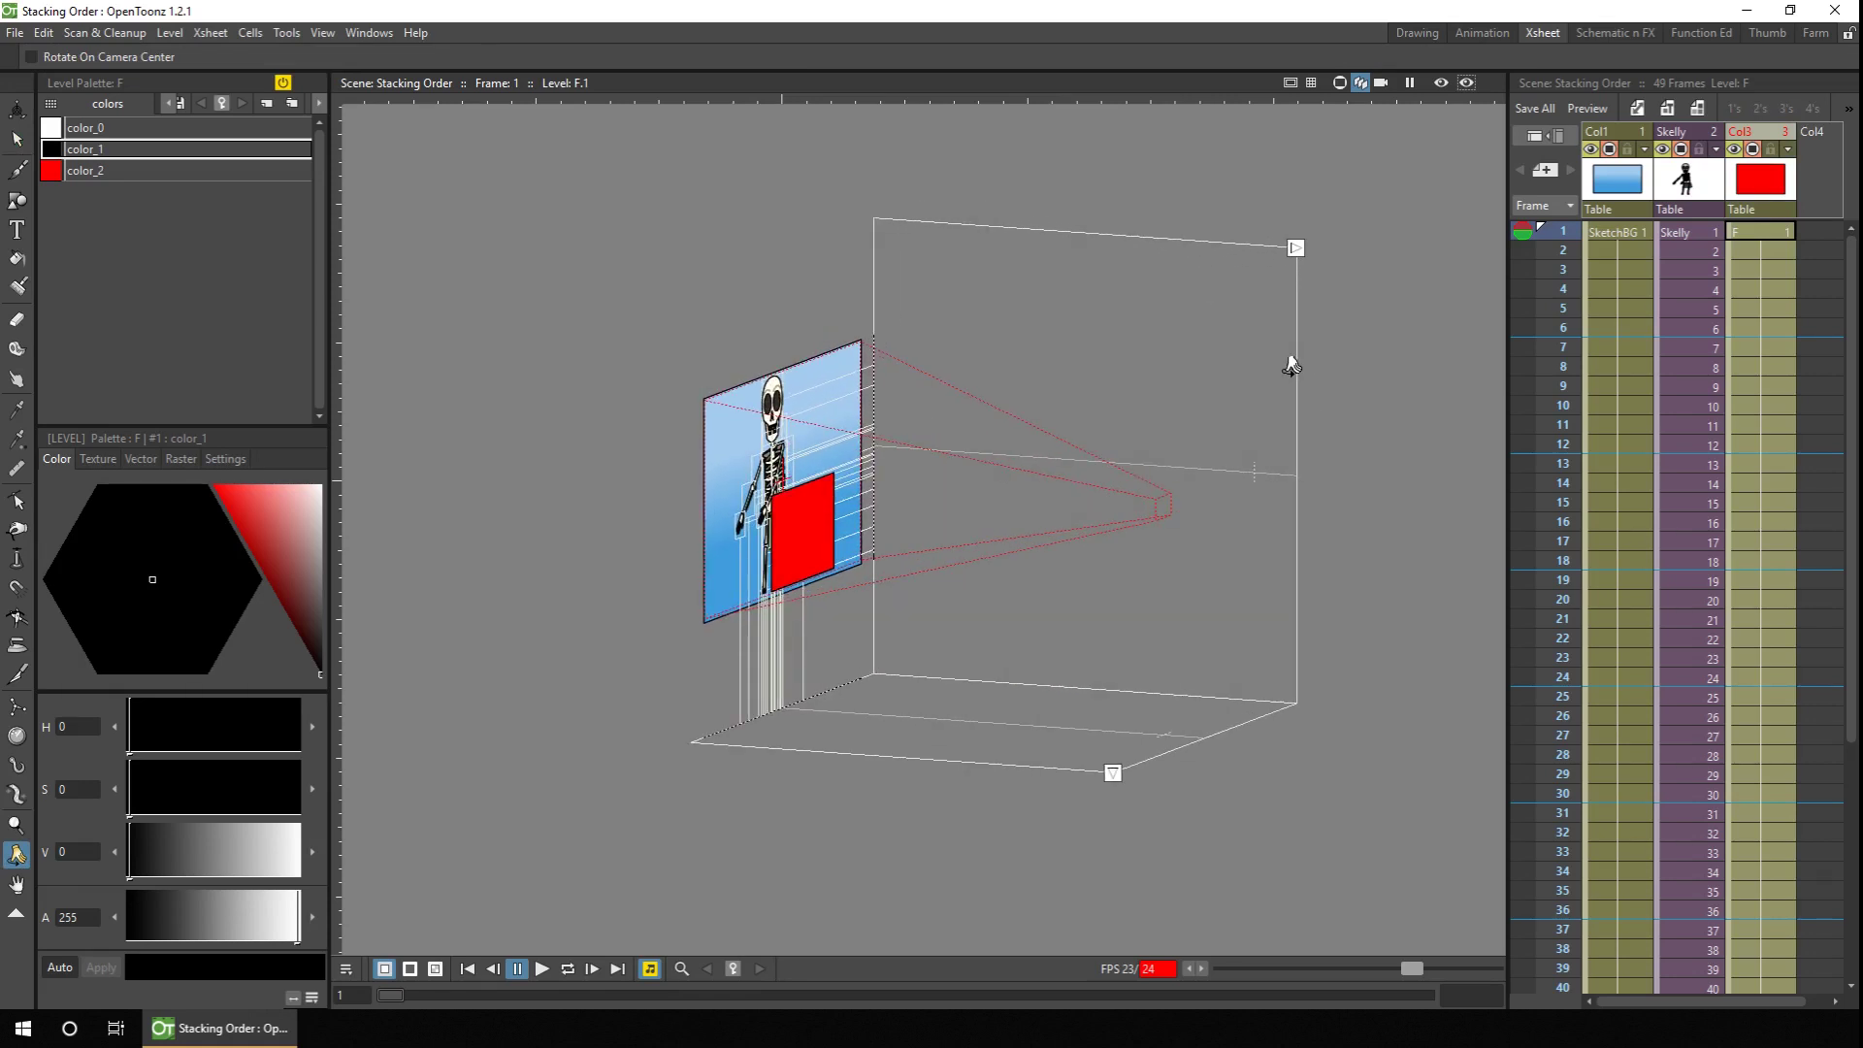
Step: With the Animate tool in Position mode, move the red rectangle towards the camera to Z about 12.79 fld on frame 1
{"action": "left_click", "coordinate": [1758, 231]}
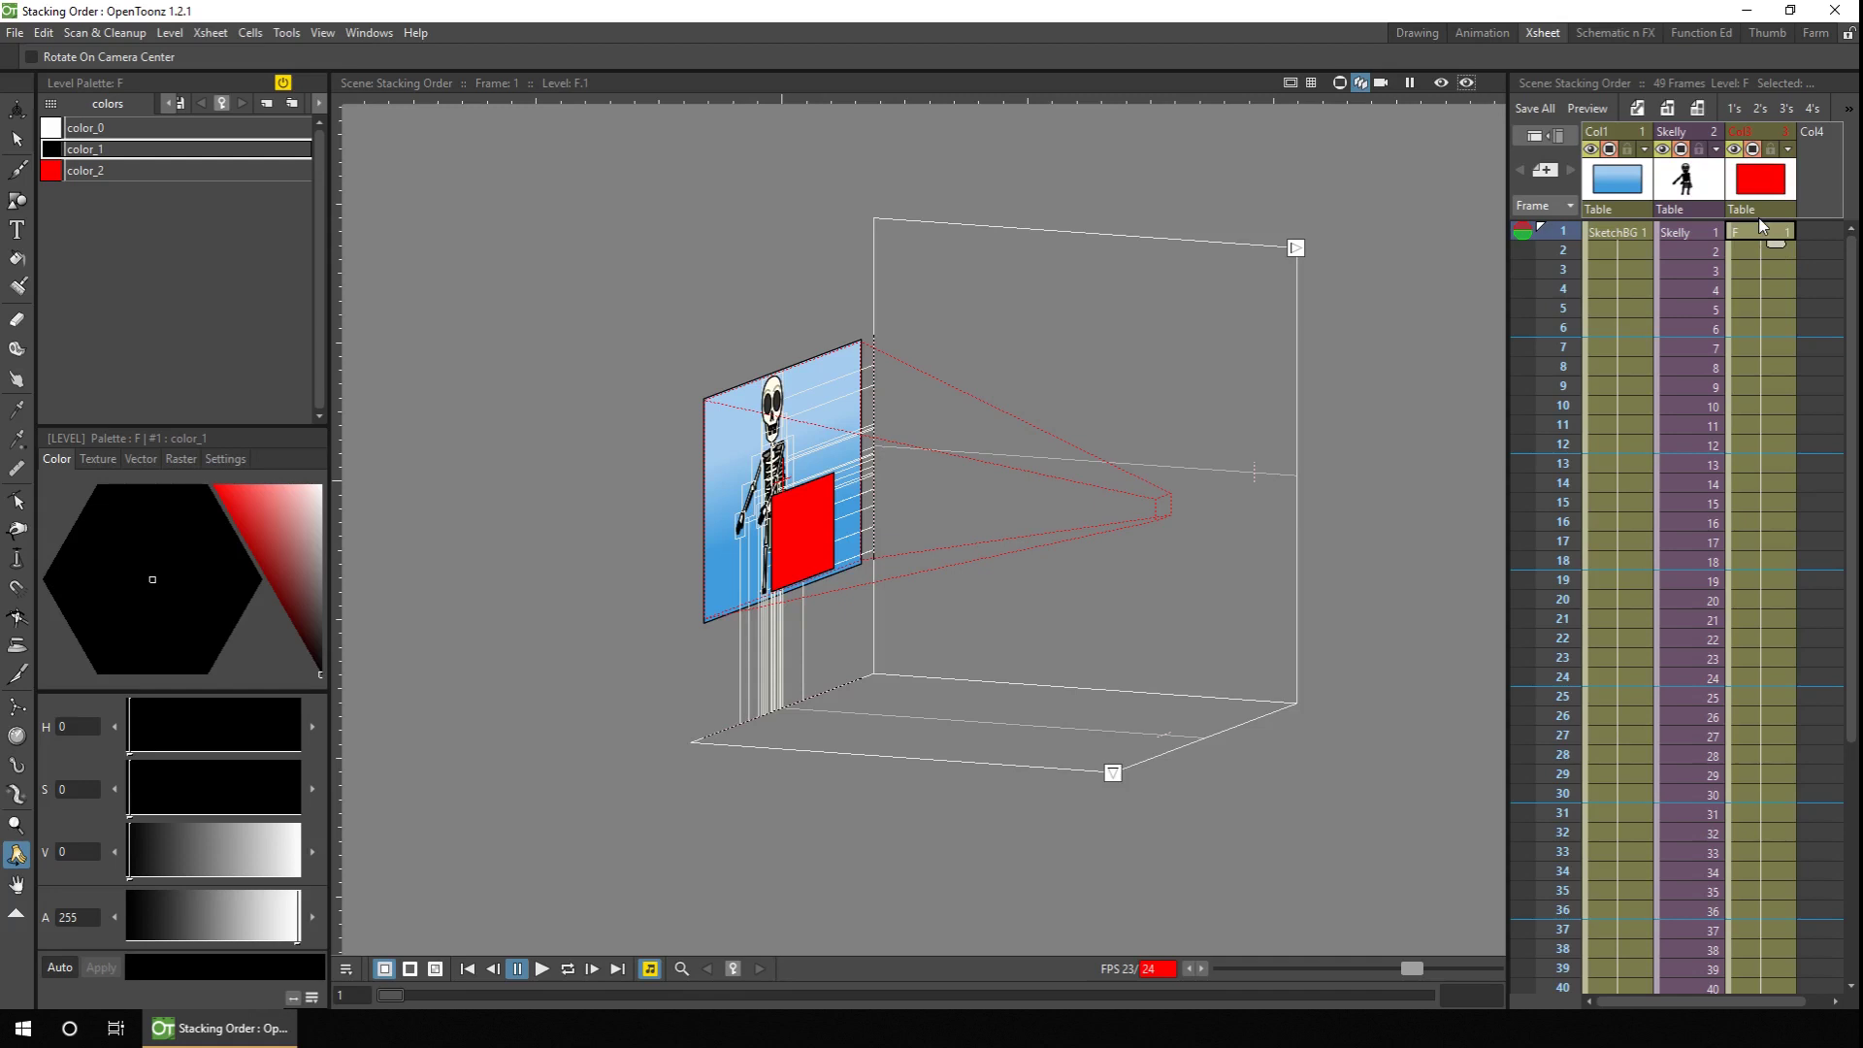
{"action": "left_click", "coordinate": [17, 109]}
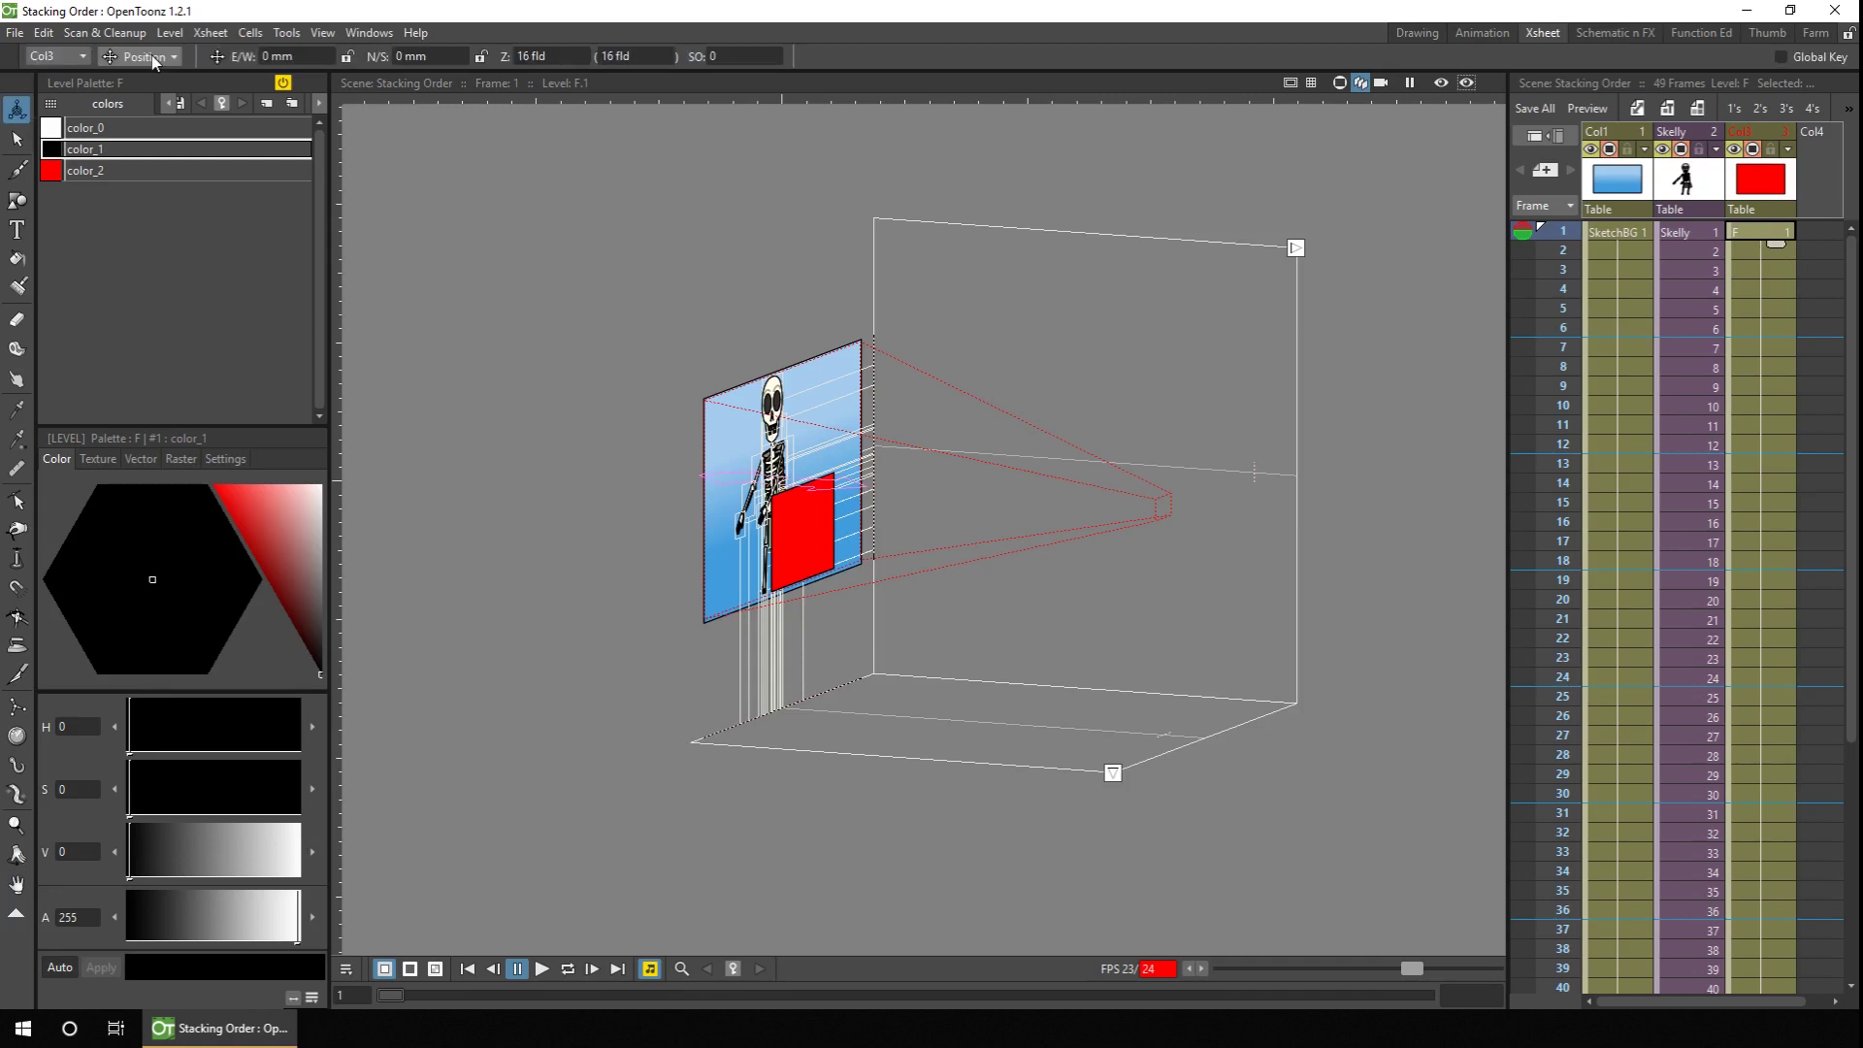
{"action": "left_click", "coordinate": [820, 492]}
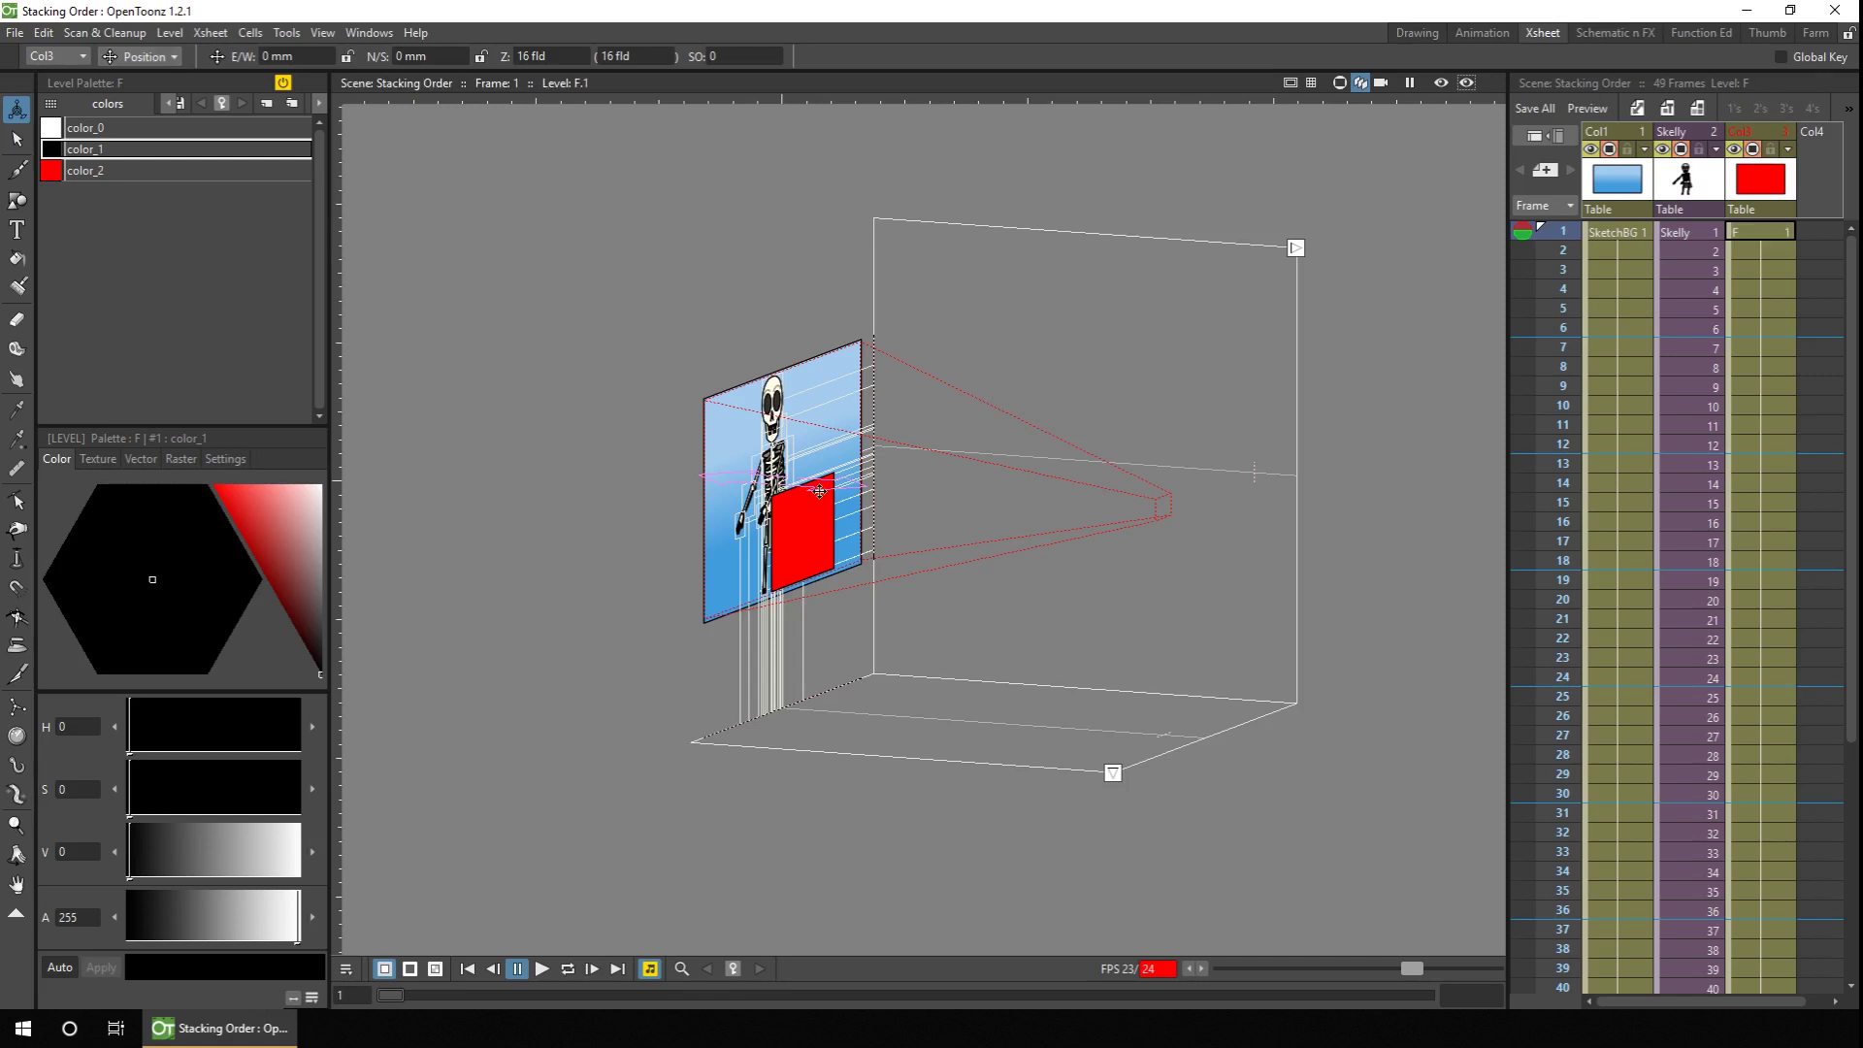
{"action": "left_click_drag", "start_coordinate": [813, 531], "coordinate": [885, 540]}
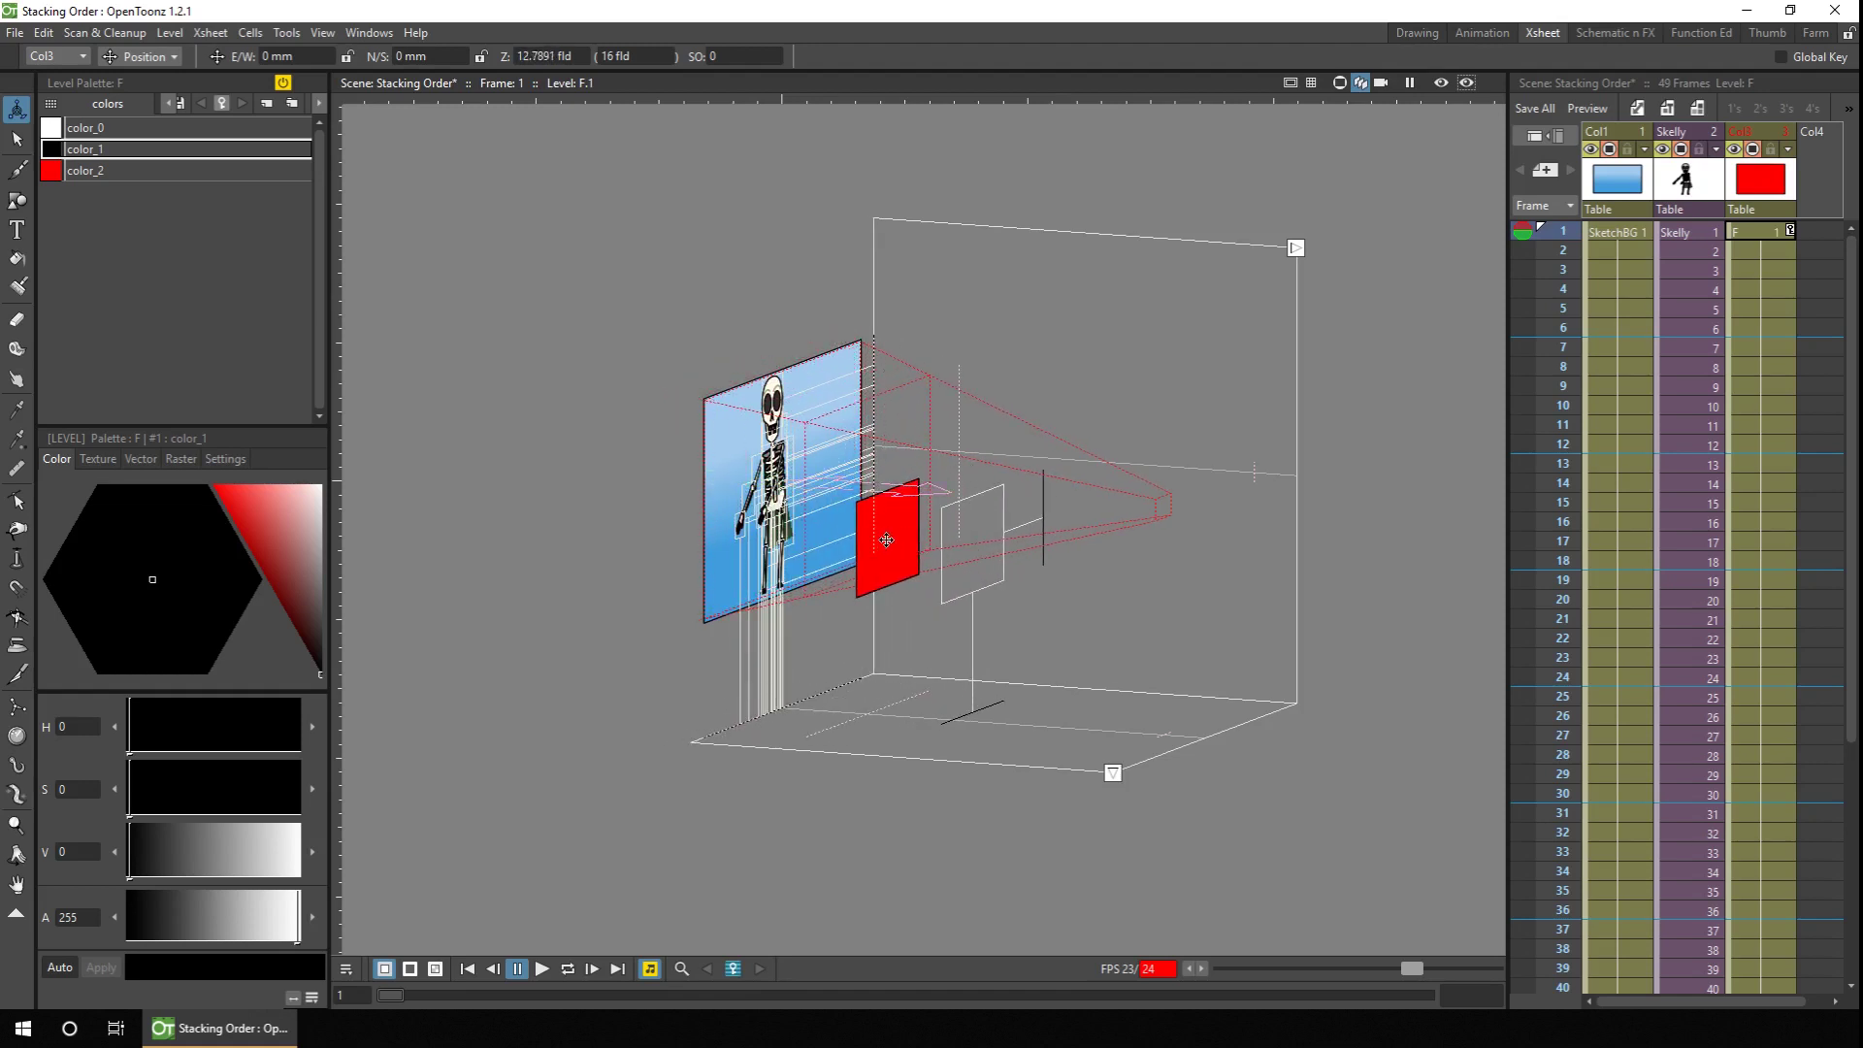
Step: Move the Skelly column forward to Z about 14.52 fld and the red rectangle back behind it to about 14.82 fld
{"action": "left_click", "coordinate": [1686, 230]}
{"action": "left_click_drag", "start_coordinate": [778, 578], "coordinate": [815, 584]}
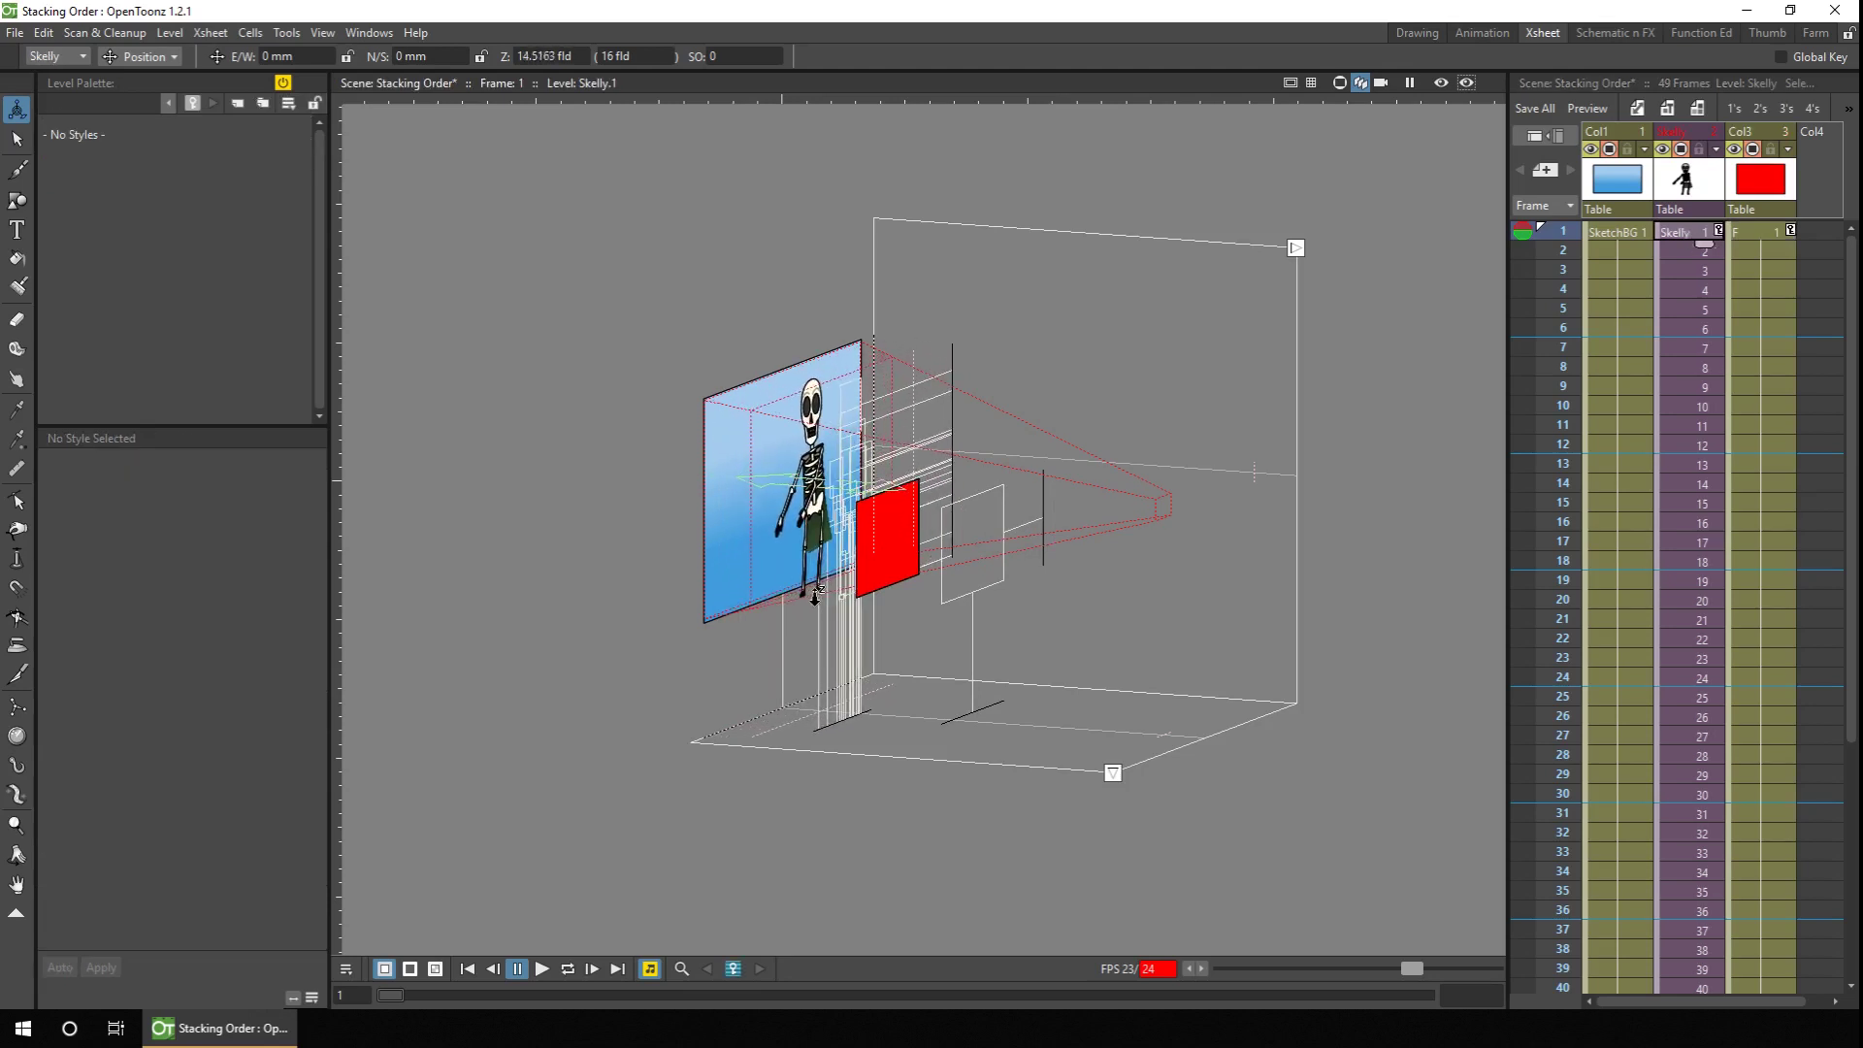
{"action": "left_click", "coordinate": [1783, 231]}
{"action": "left_click_drag", "start_coordinate": [912, 609], "coordinate": [858, 621]}
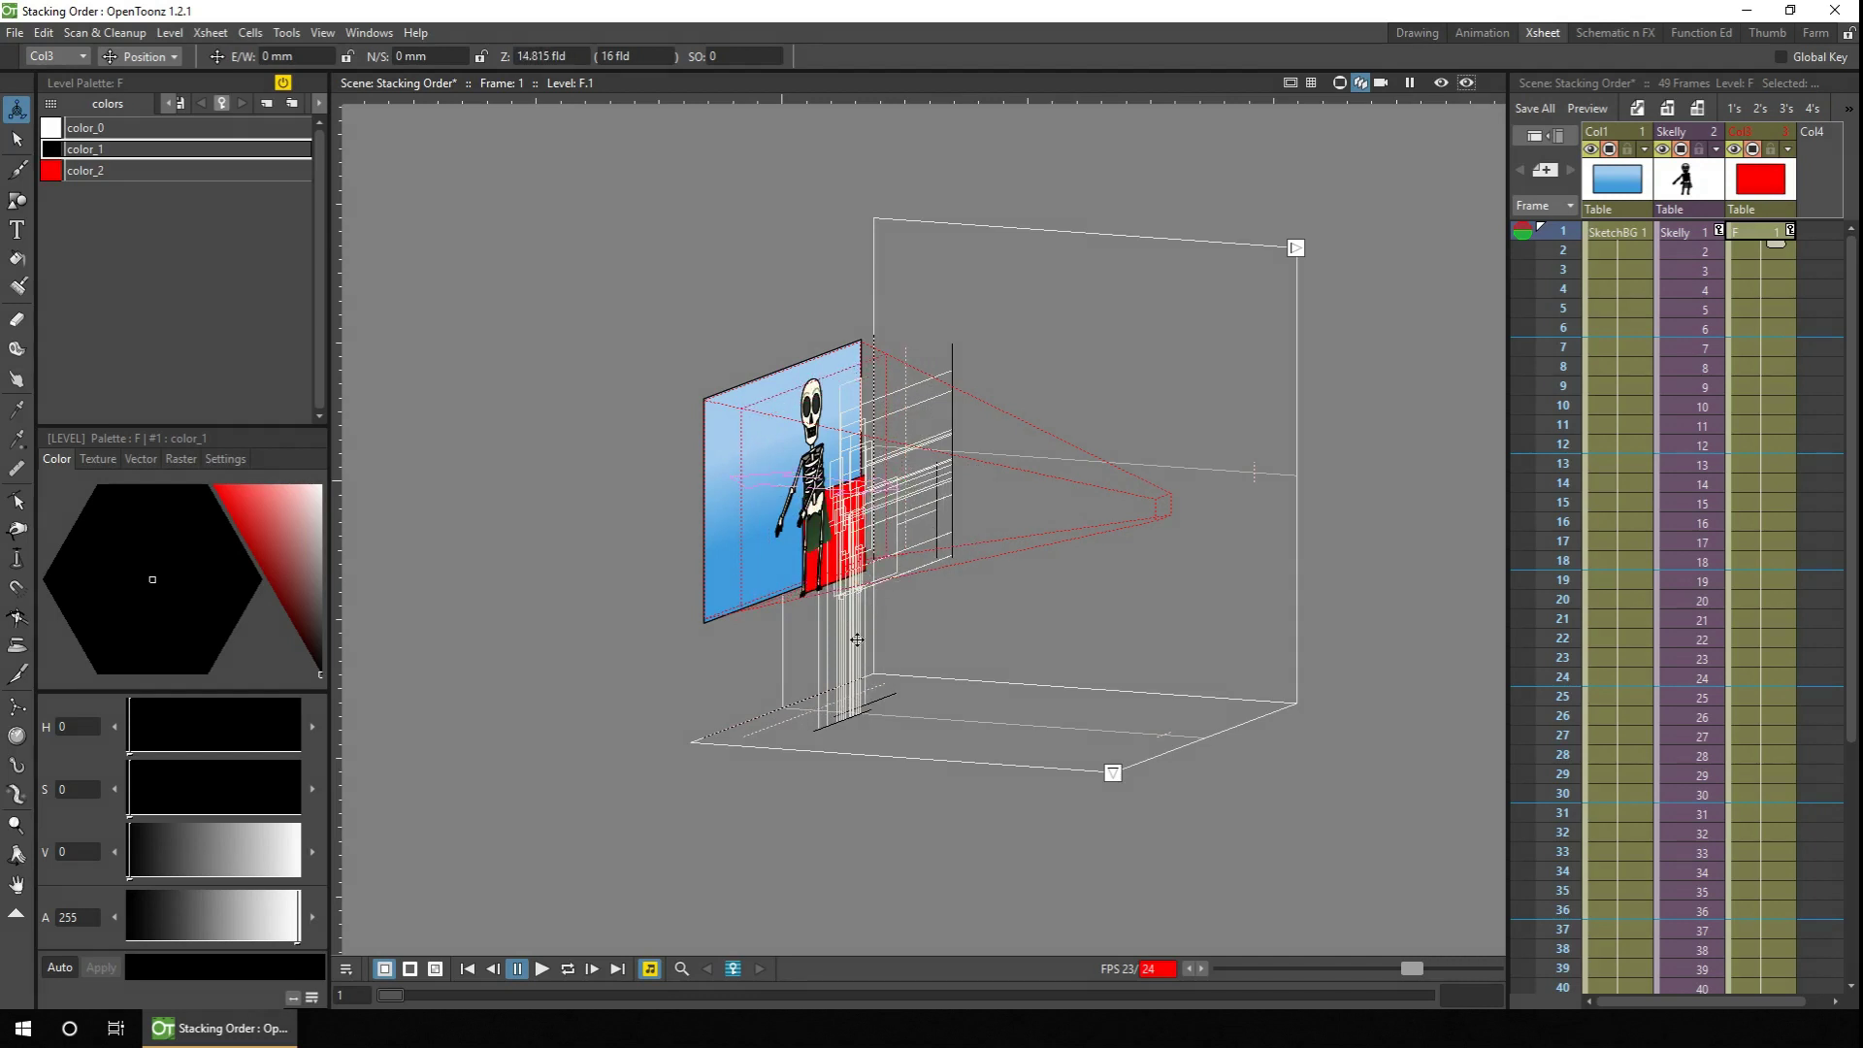
Step: In the camera view, vary the red rectangle's Z depth and bring it to about 12.96 fld
{"action": "left_click", "coordinate": [1383, 81]}
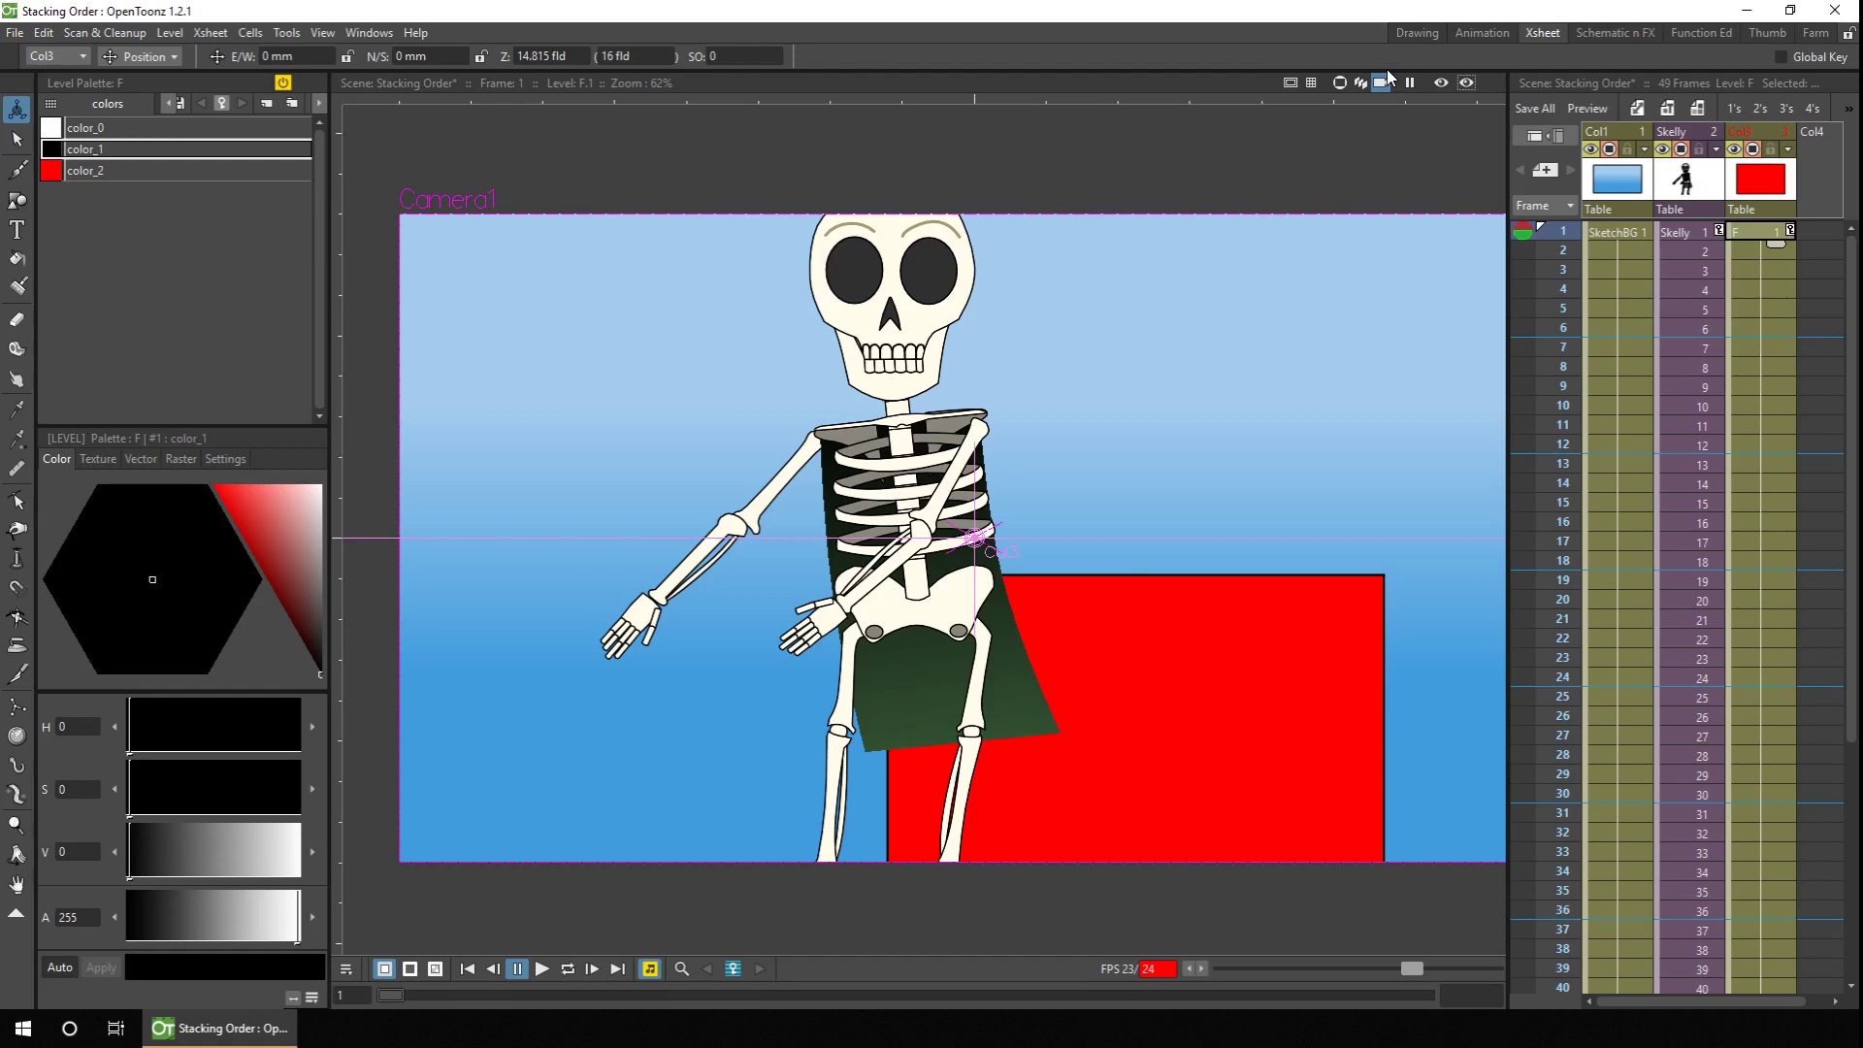
{"action": "left_click_drag", "start_coordinate": [1148, 596], "coordinate": [1148, 611]}
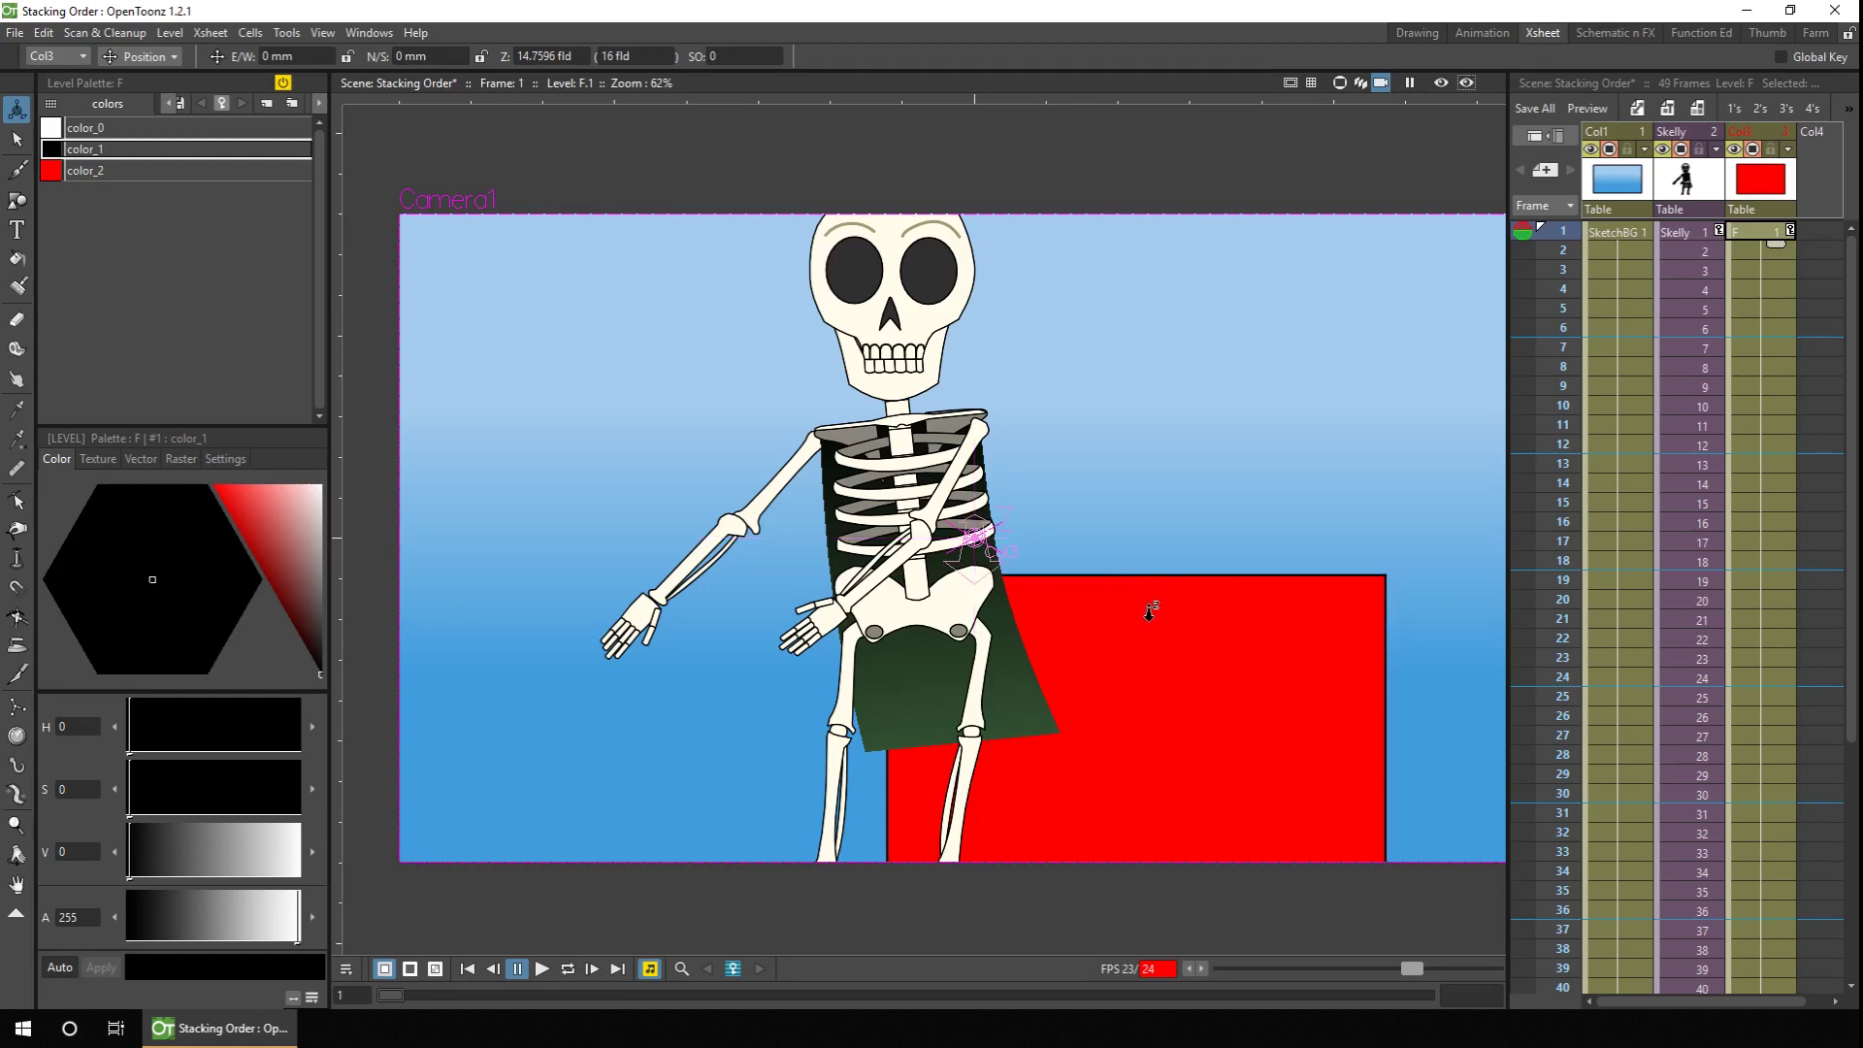
{"action": "mouse_move", "coordinate": [1013, 597]}
{"action": "left_mouse_down"}
{"action": "mouse_move", "coordinate": [1123, 610]}
{"action": "mouse_move", "coordinate": [905, 617]}
{"action": "mouse_move", "coordinate": [1098, 611]}
{"action": "mouse_move", "coordinate": [1006, 619]}
{"action": "mouse_move", "coordinate": [1024, 604]}
{"action": "left_mouse_up"}
{"action": "left_click", "coordinate": [582, 55]}
{"action": "left_click", "coordinate": [501, 56]}
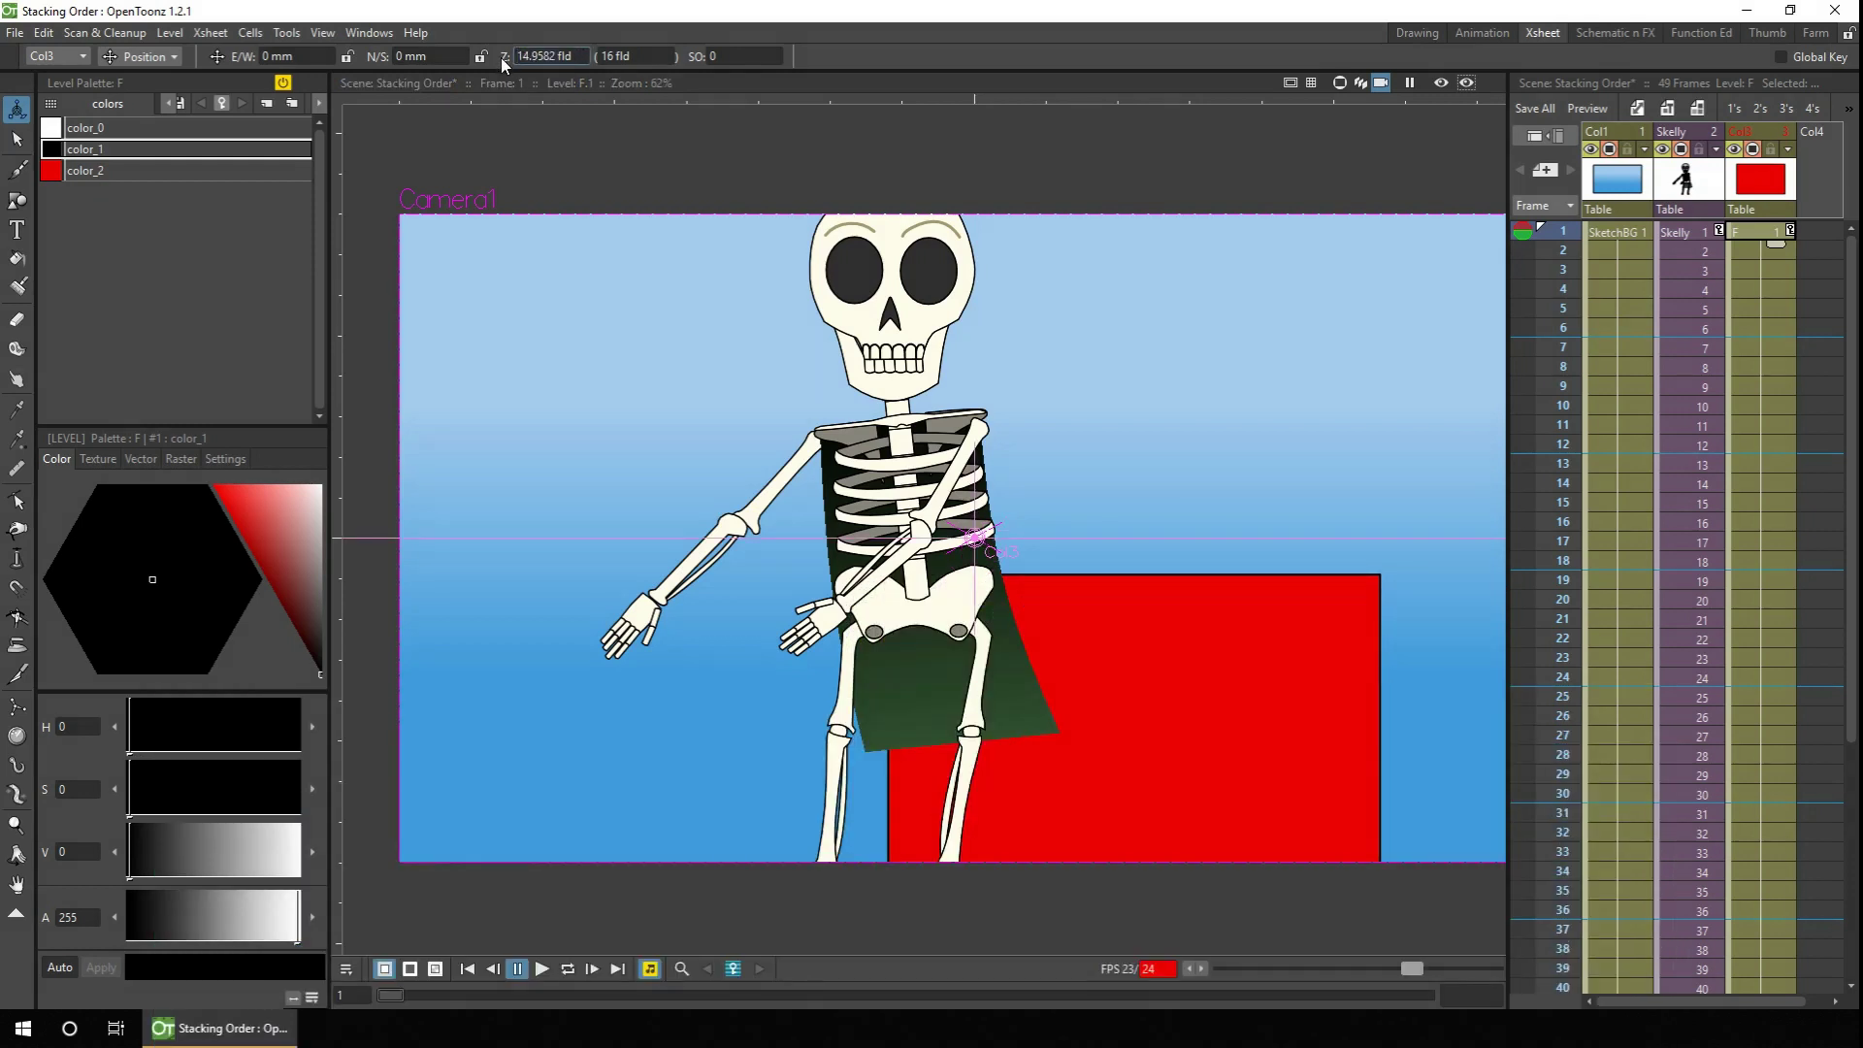
{"action": "left_click_drag", "start_coordinate": [498, 56], "coordinate": [487, 64]}
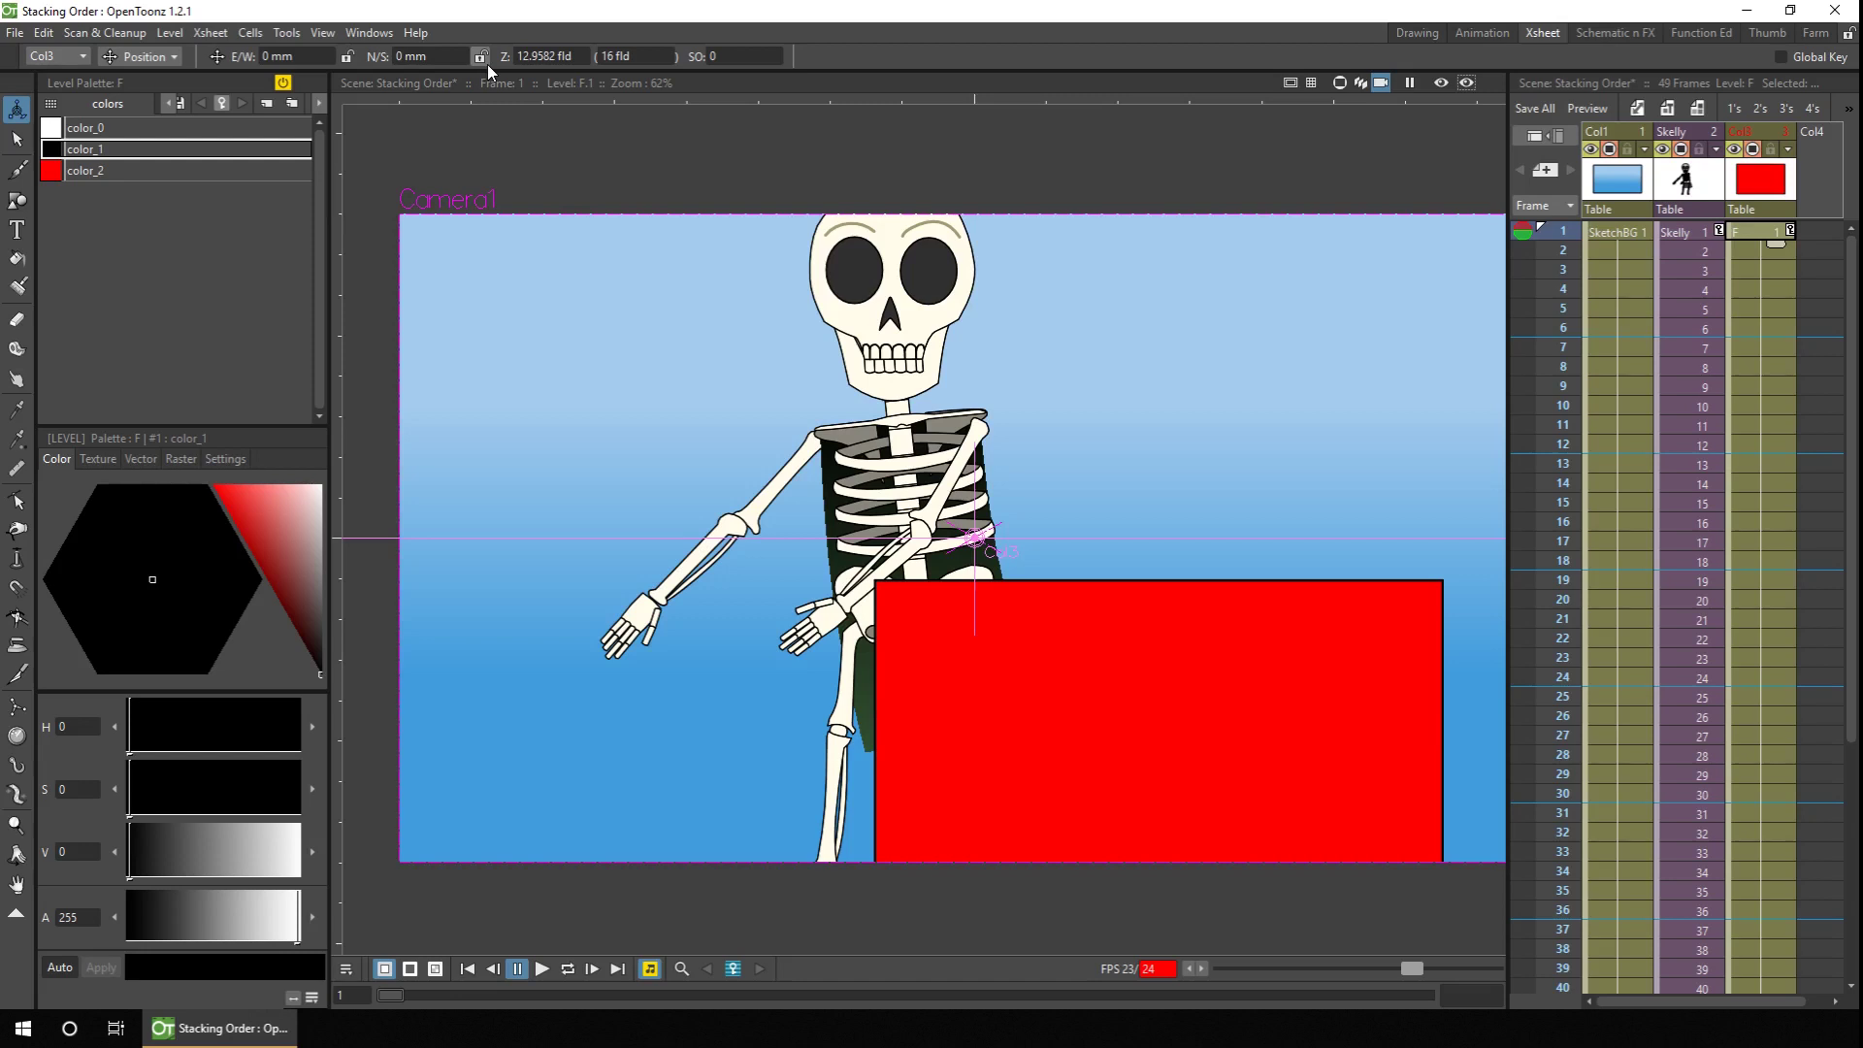
Step: In the 3D view, key the red rectangle's Z at about 13.83 fld on frame 1 and about 15.05 fld on frame 24
{"action": "left_click", "coordinate": [1359, 84]}
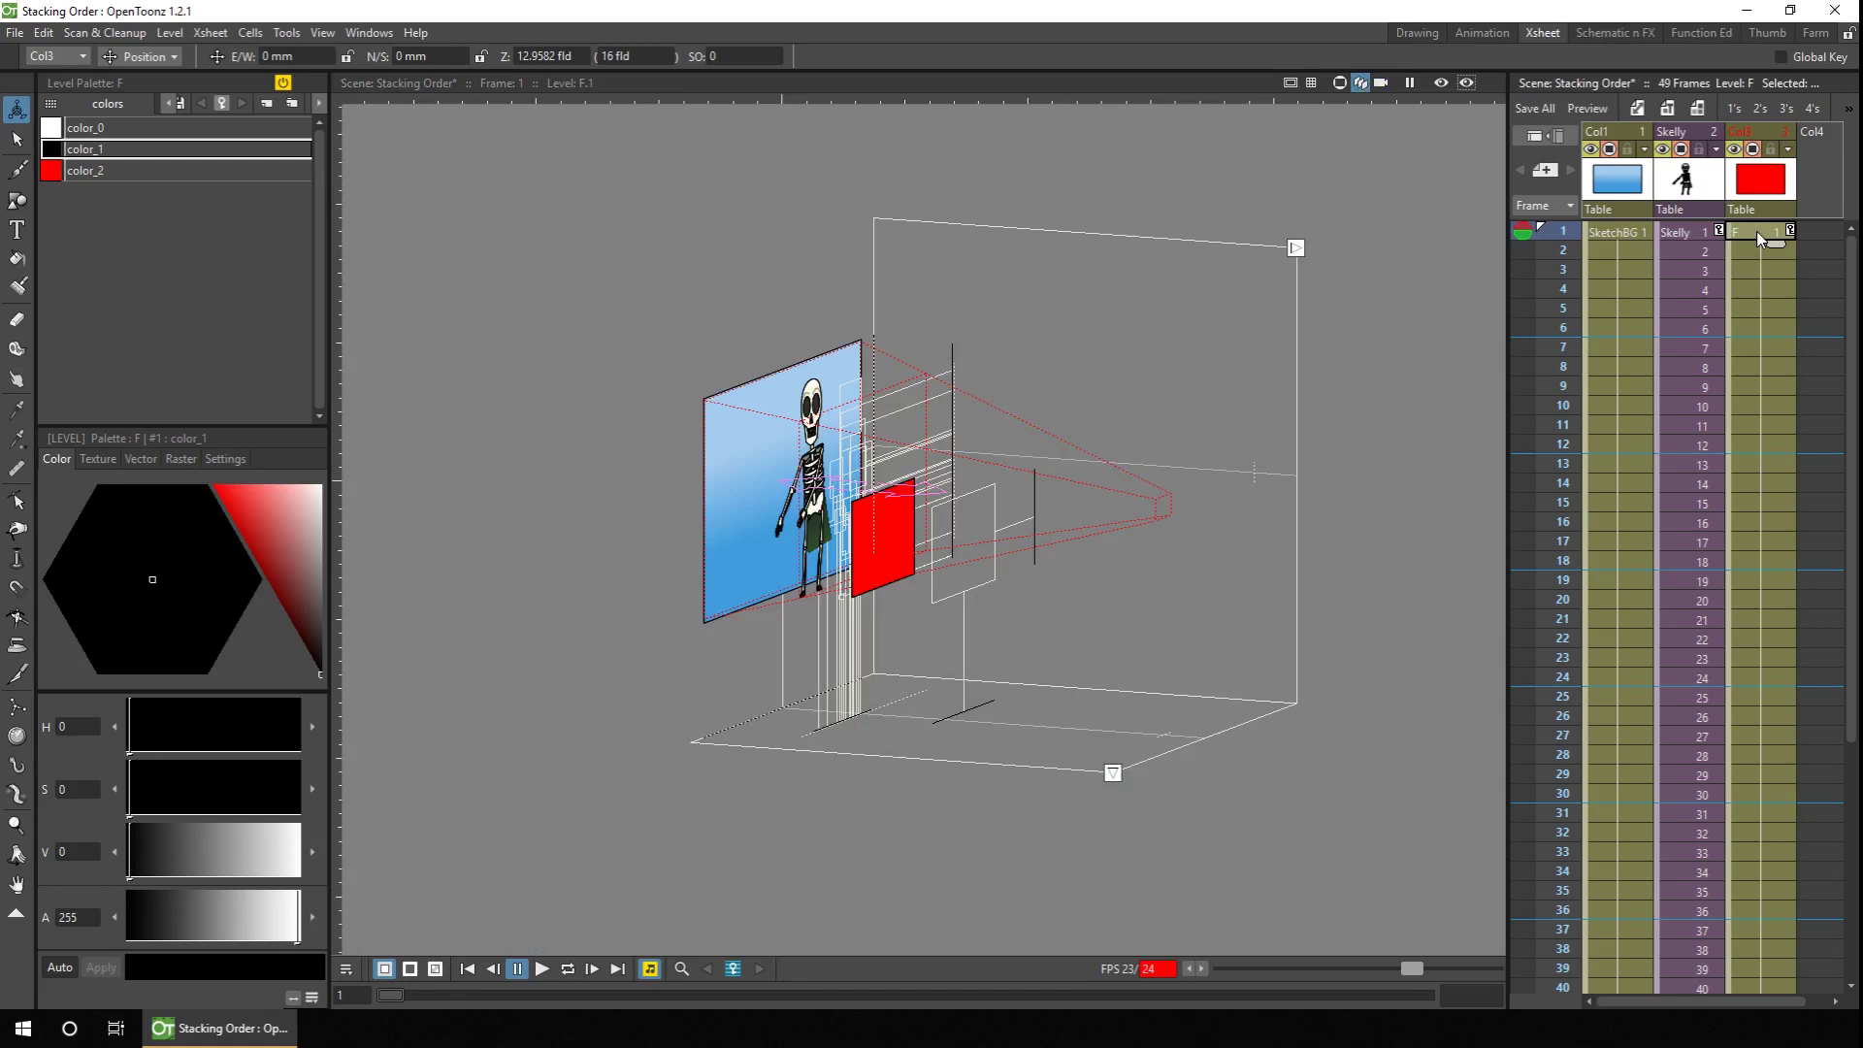
{"action": "mouse_move", "coordinate": [883, 536]}
{"action": "left_mouse_down"}
{"action": "mouse_move", "coordinate": [854, 535]}
{"action": "mouse_move", "coordinate": [859, 553]}
{"action": "left_mouse_up"}
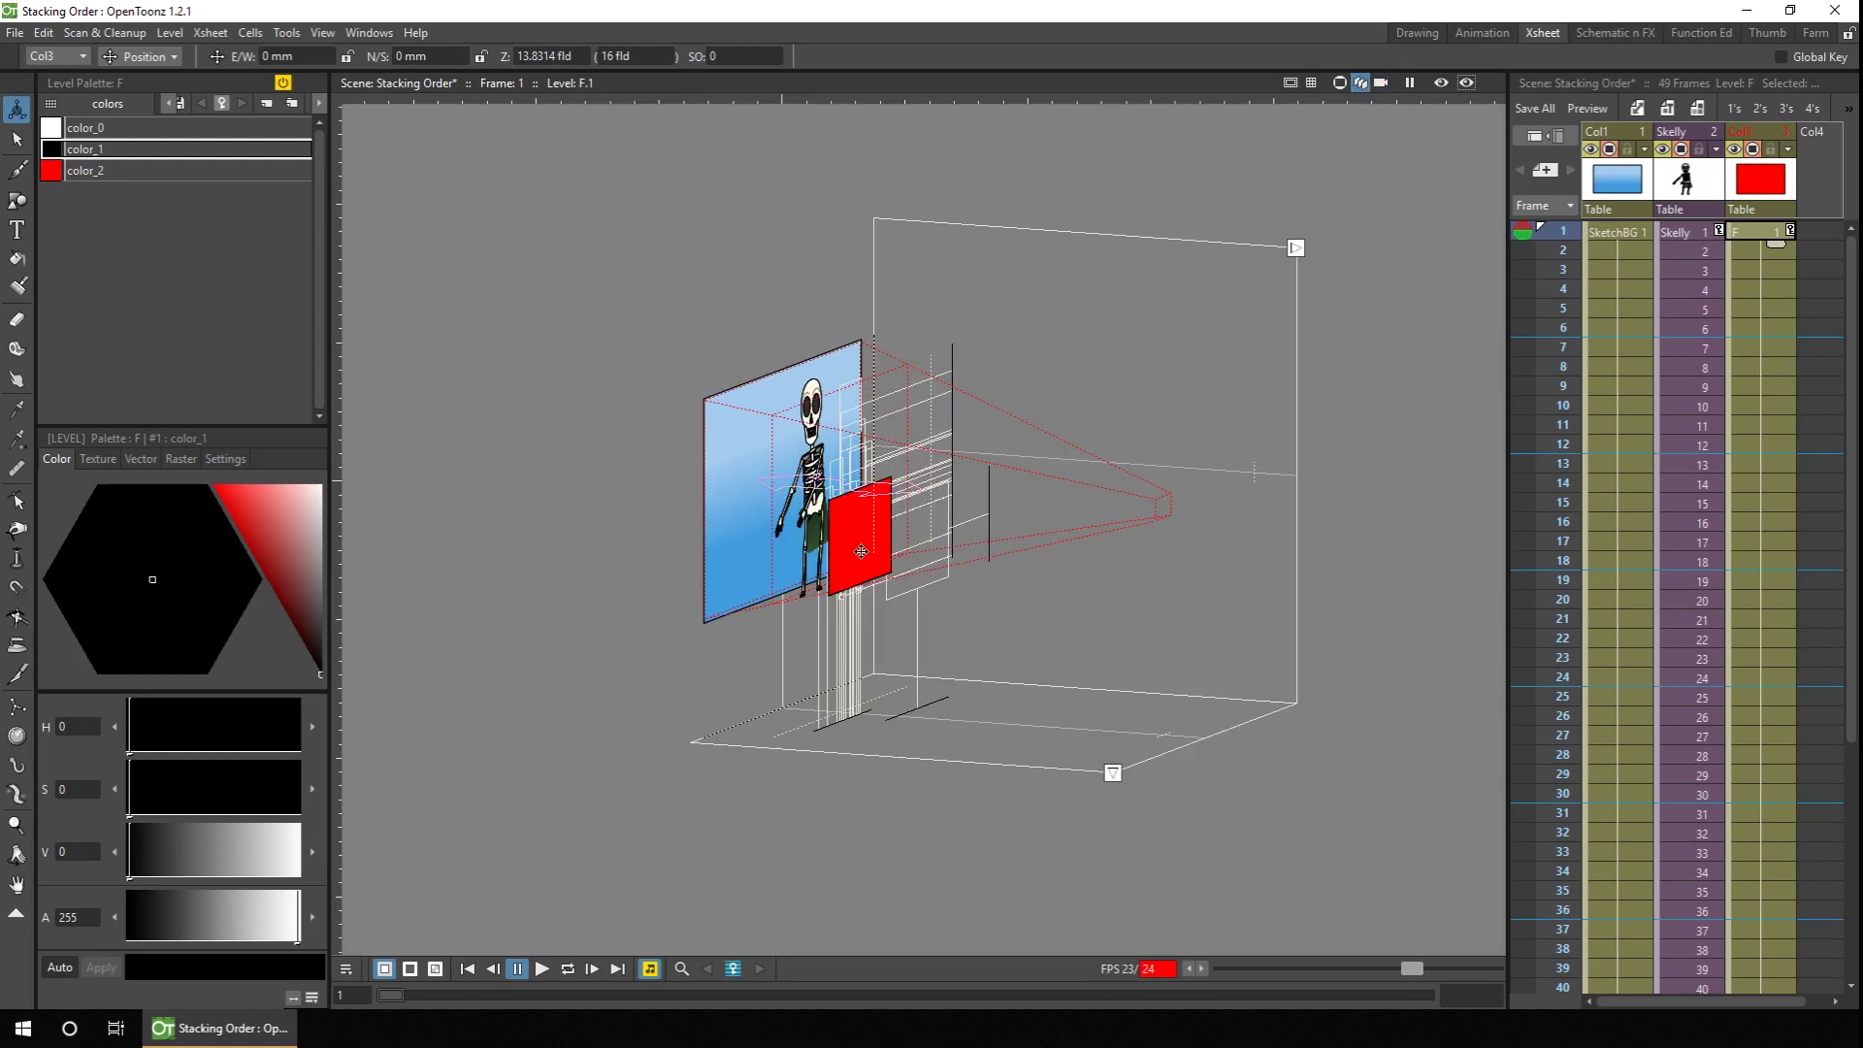
{"action": "left_click", "coordinate": [1761, 677]}
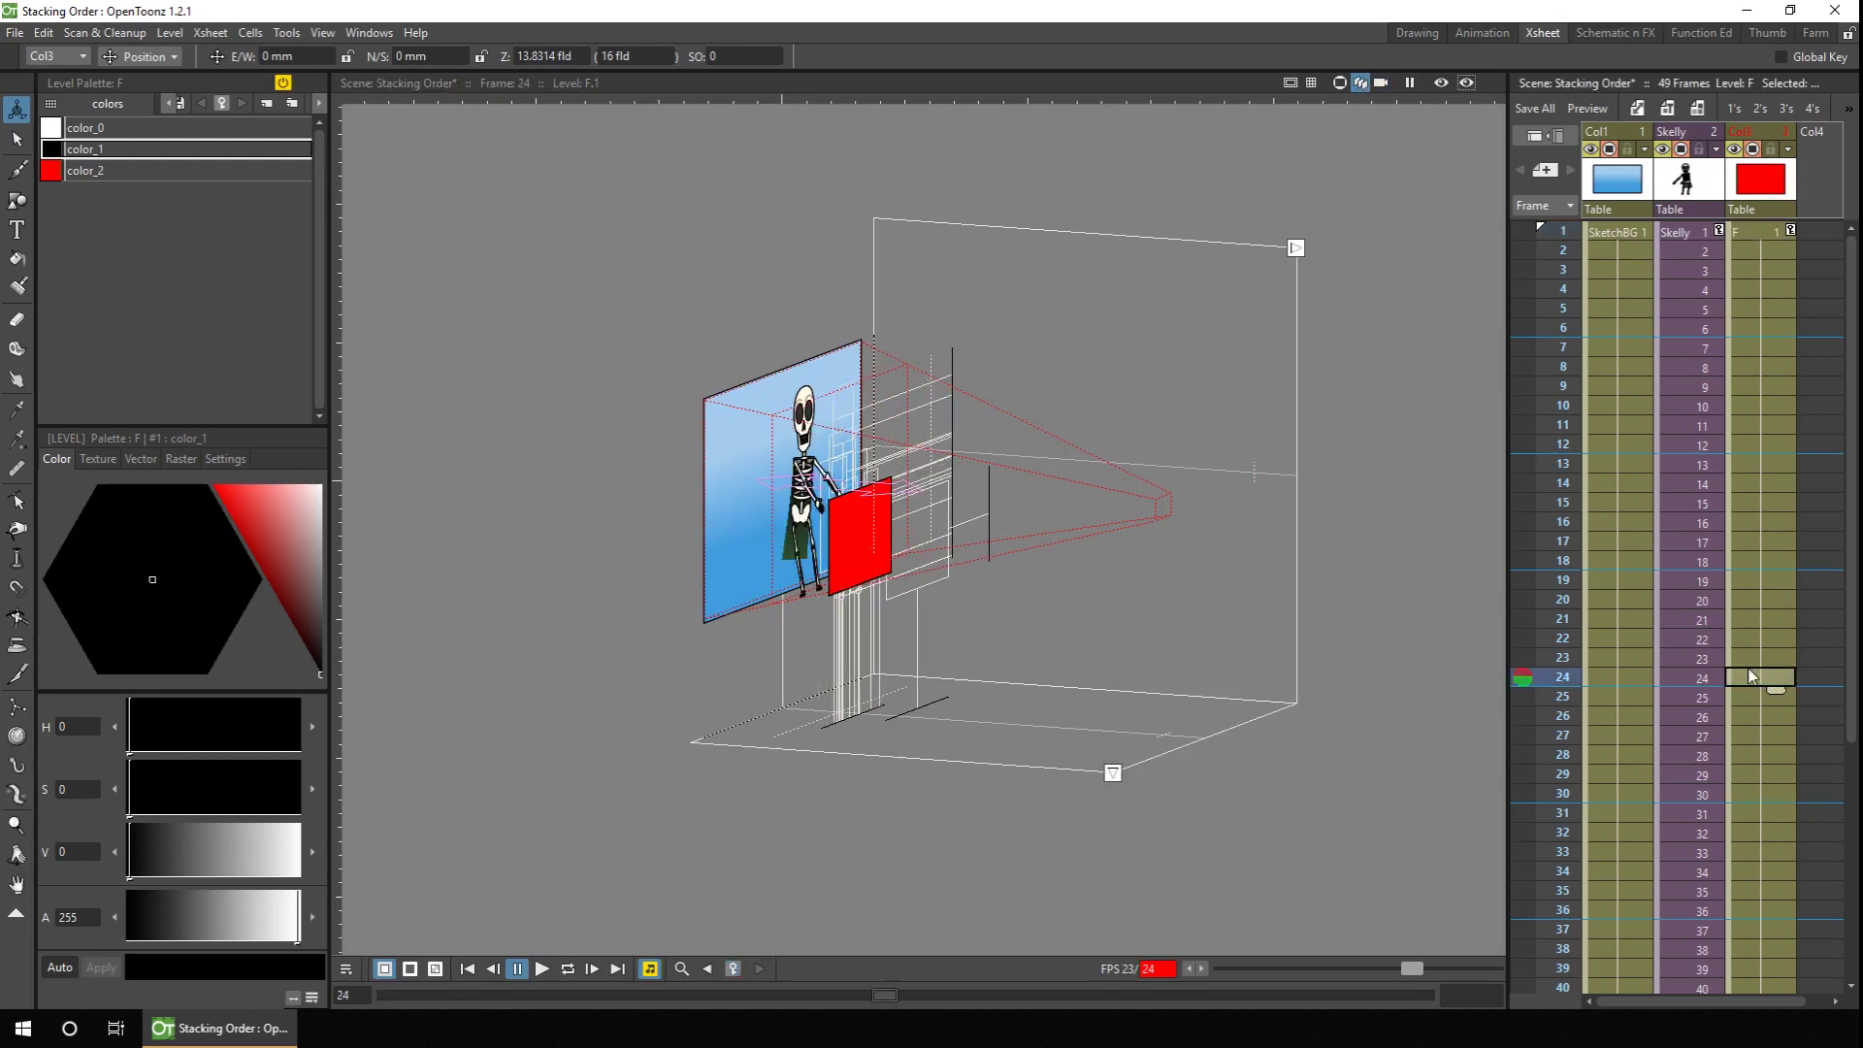
{"action": "left_click_drag", "start_coordinate": [936, 585], "coordinate": [903, 586]}
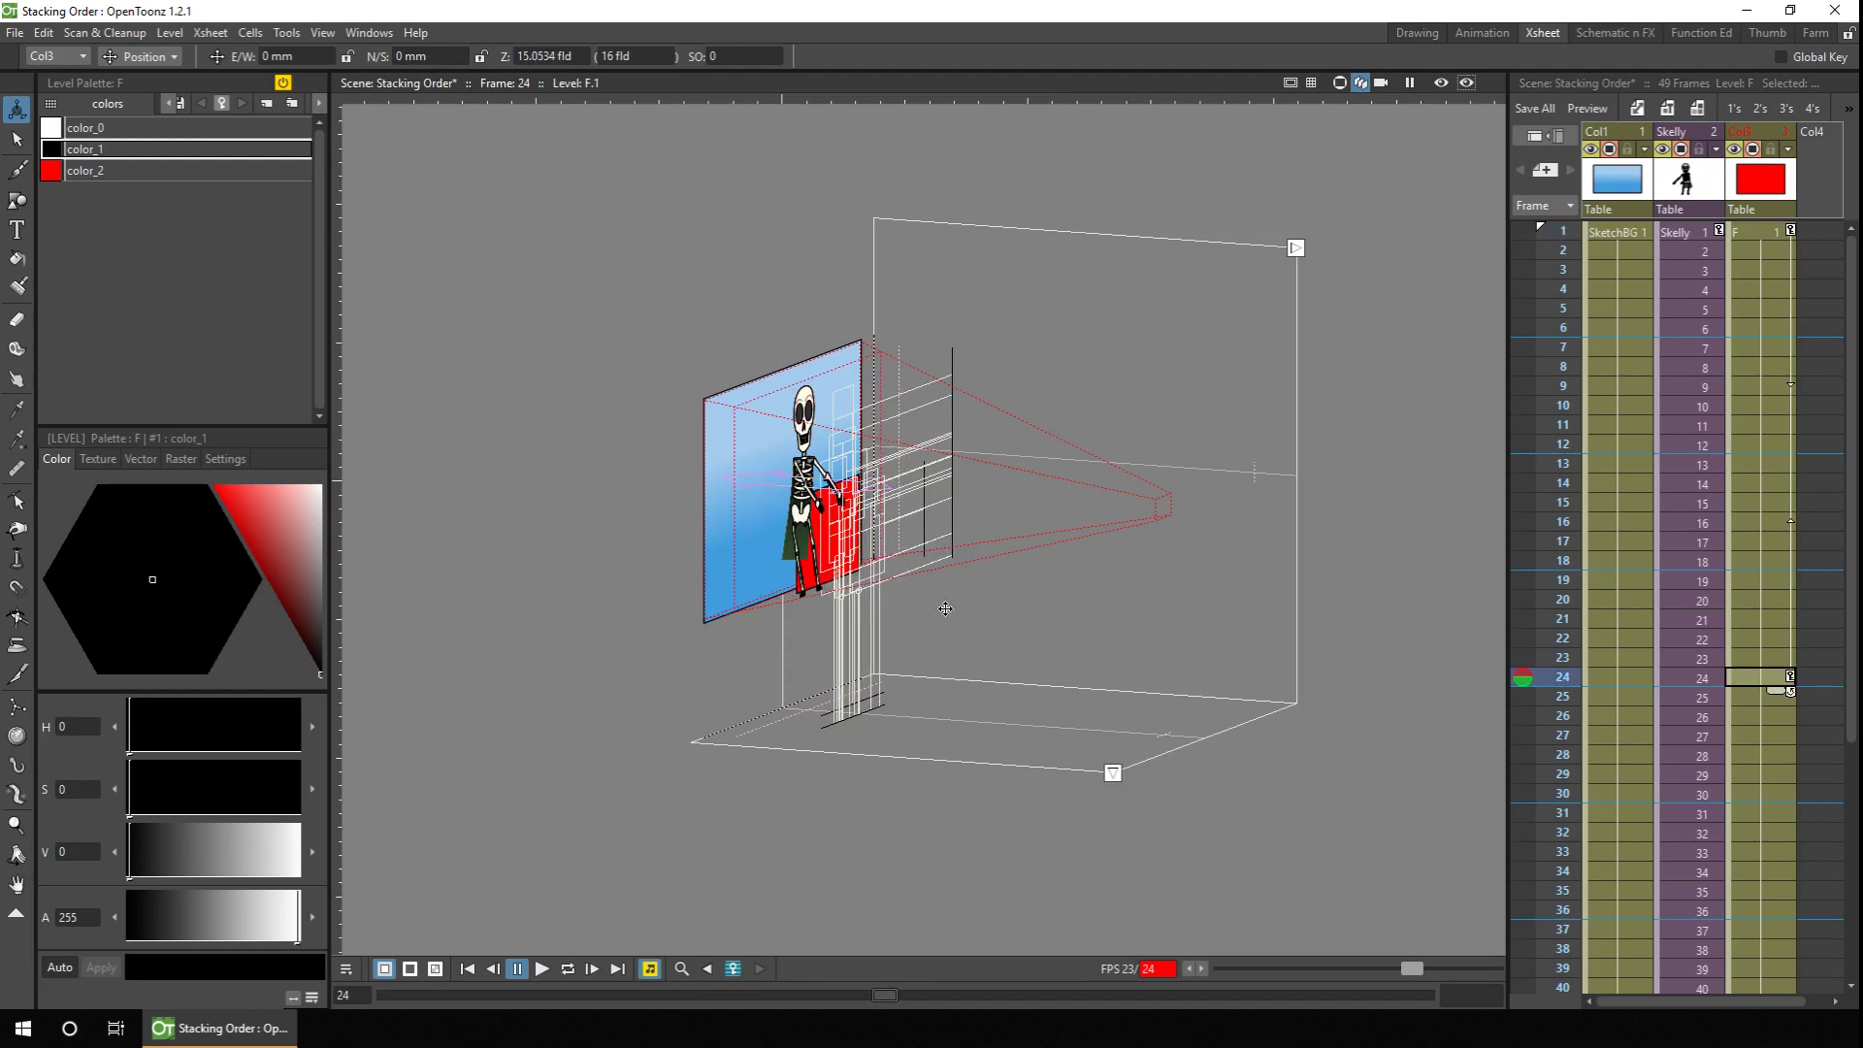
Step: Copy the red rectangle's frame 1 key to frame 49 and select frame 48
{"action": "left_click", "coordinate": [1766, 233]}
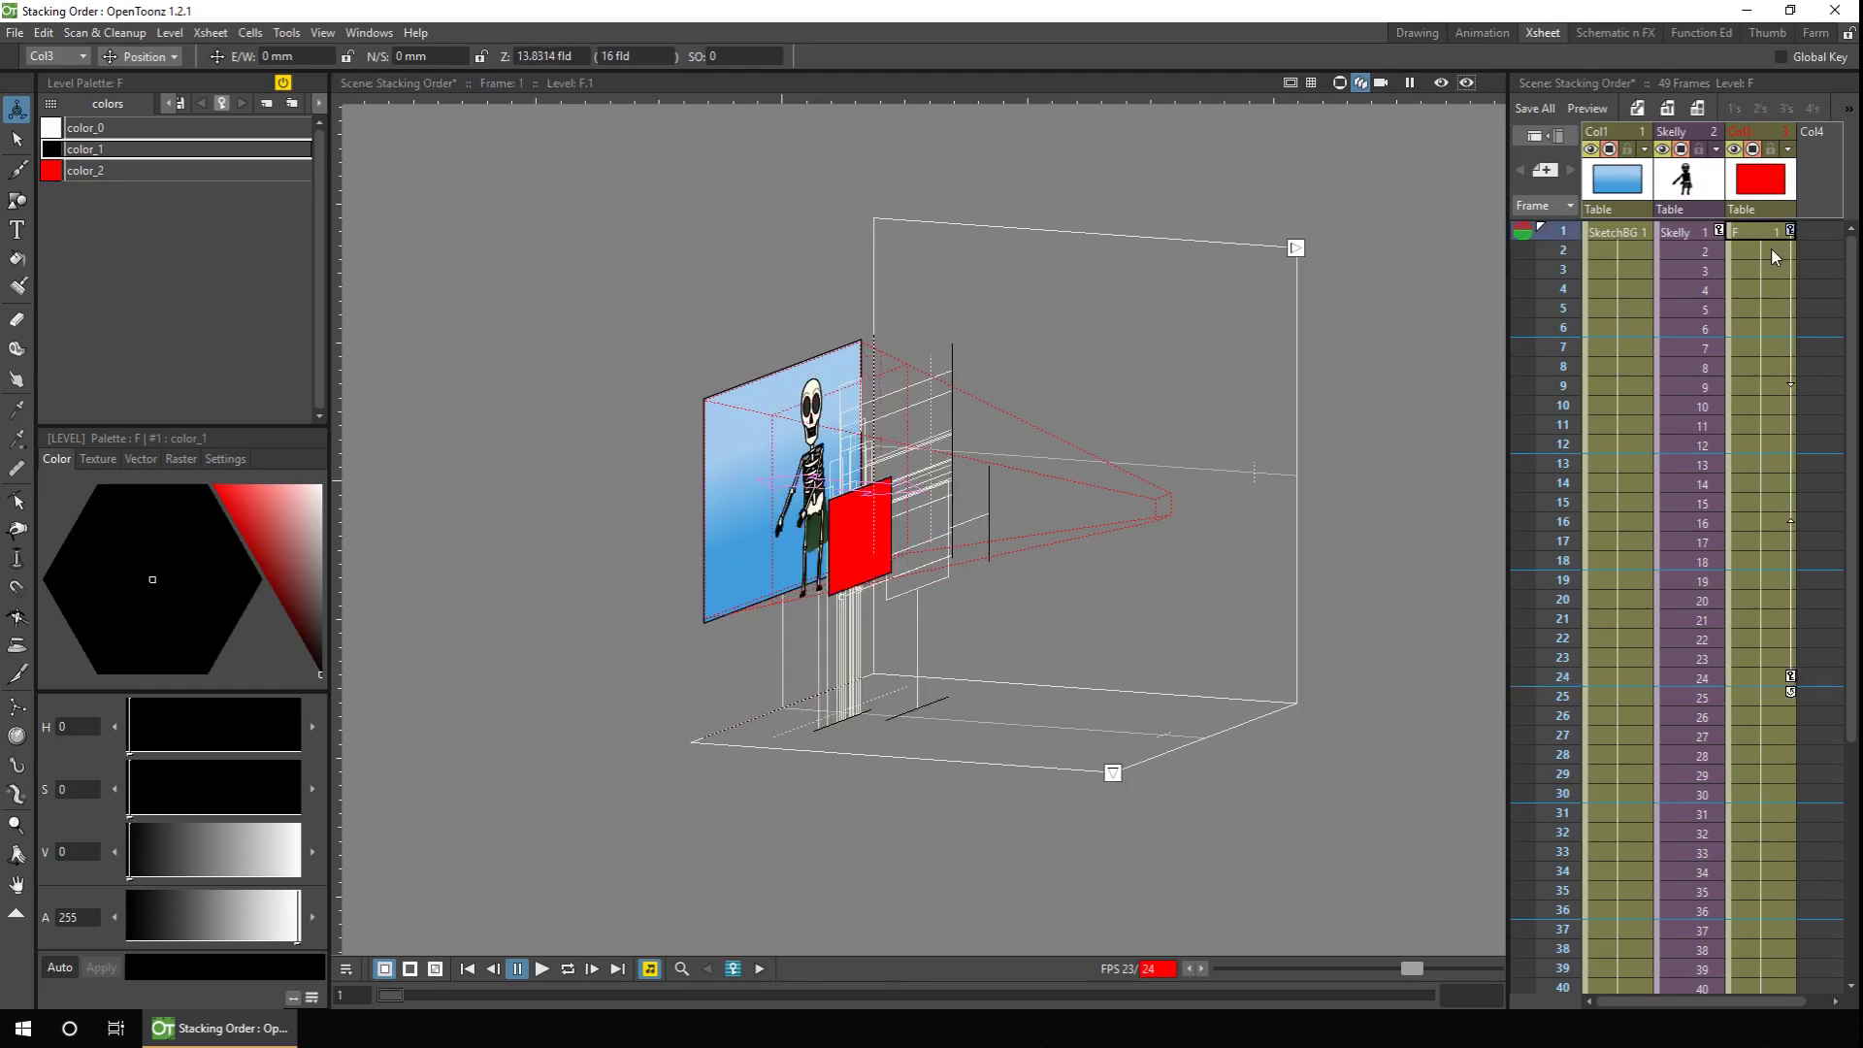
{"action": "scroll", "coordinate": [1767, 417], "scroll_direction": "down", "scroll_amount": 5}
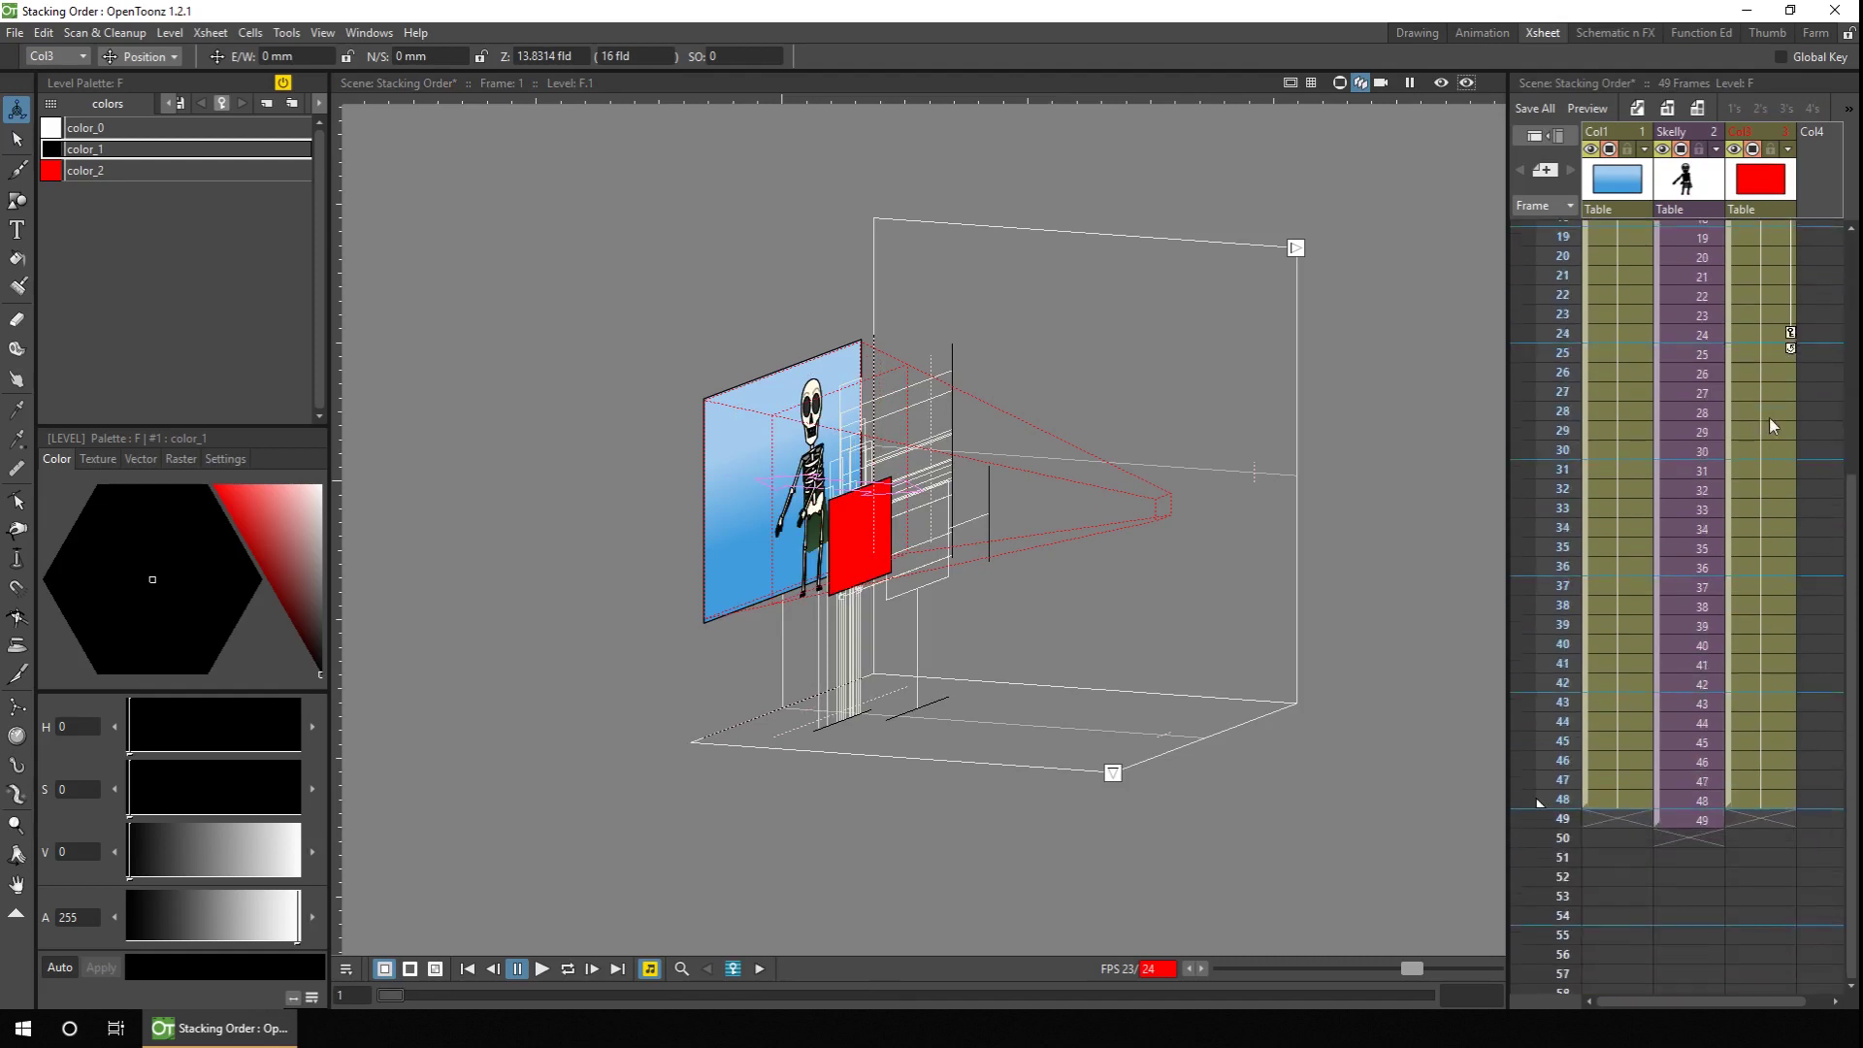
{"action": "left_click", "coordinate": [1763, 720]}
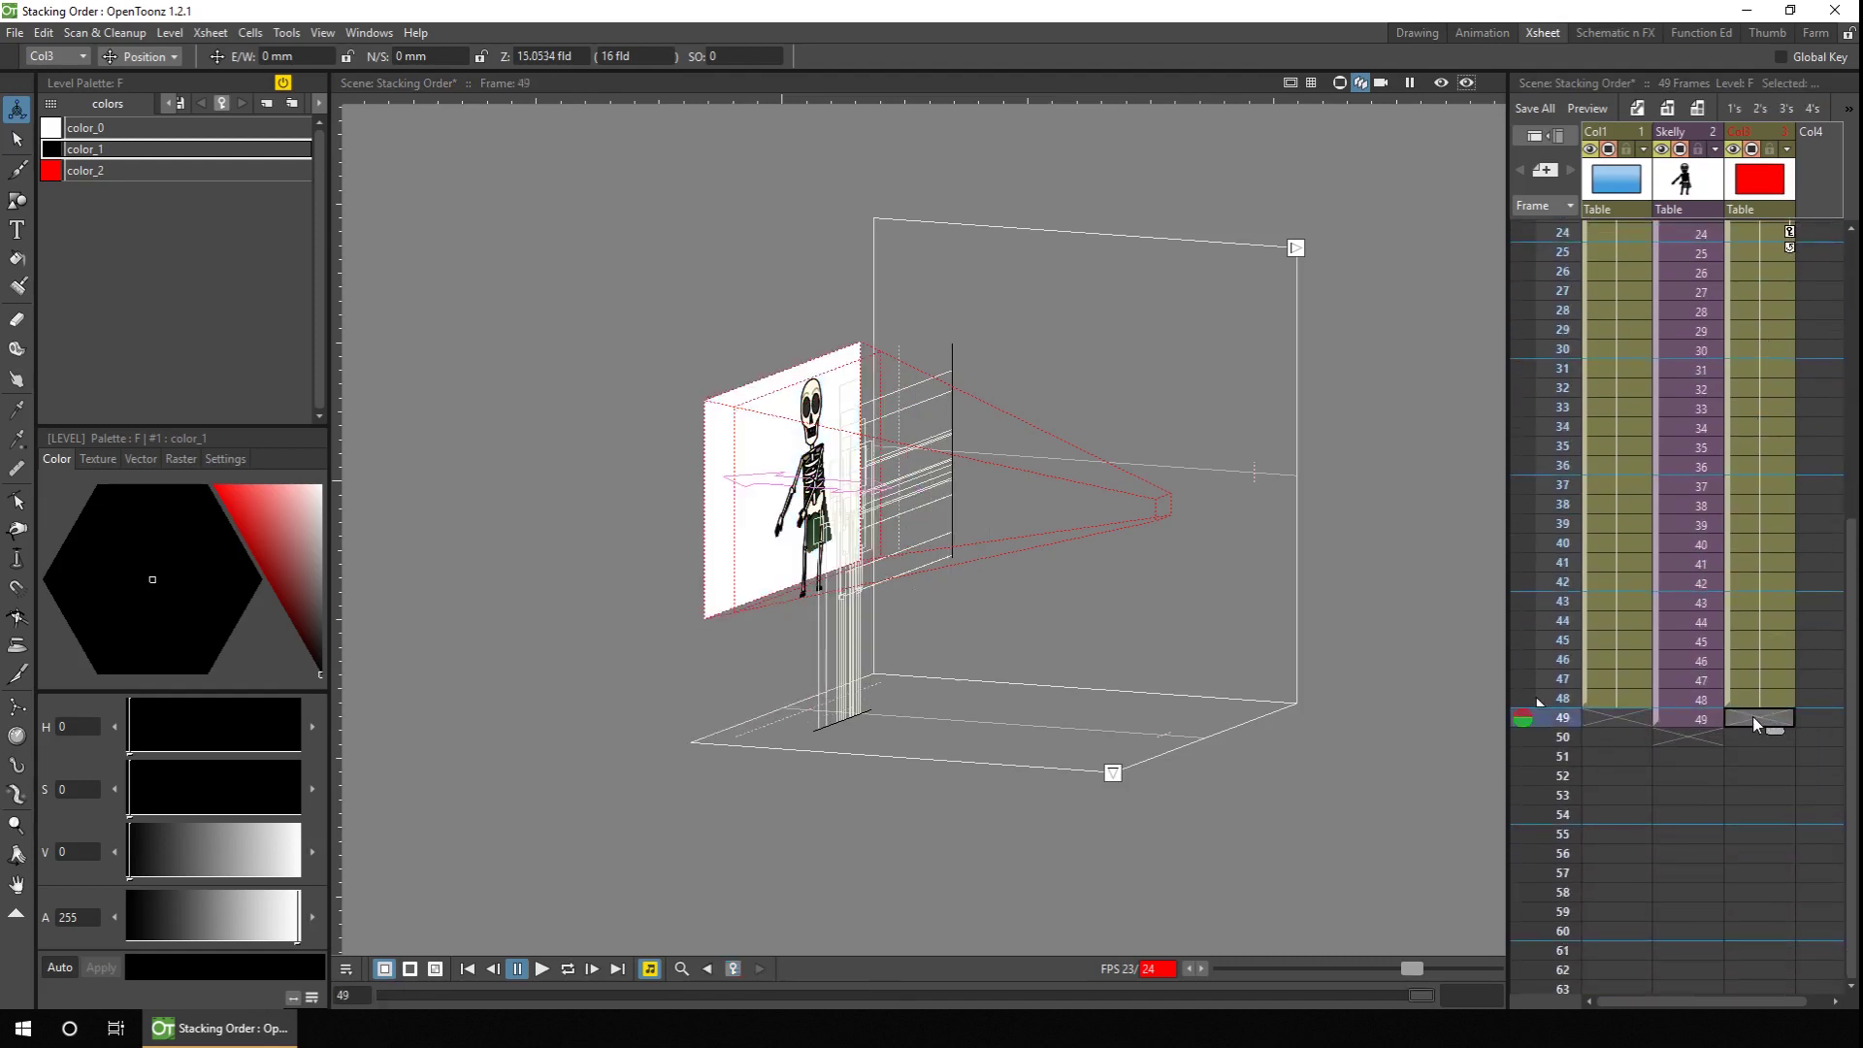
{"action": "left_click", "coordinate": [1761, 703]}
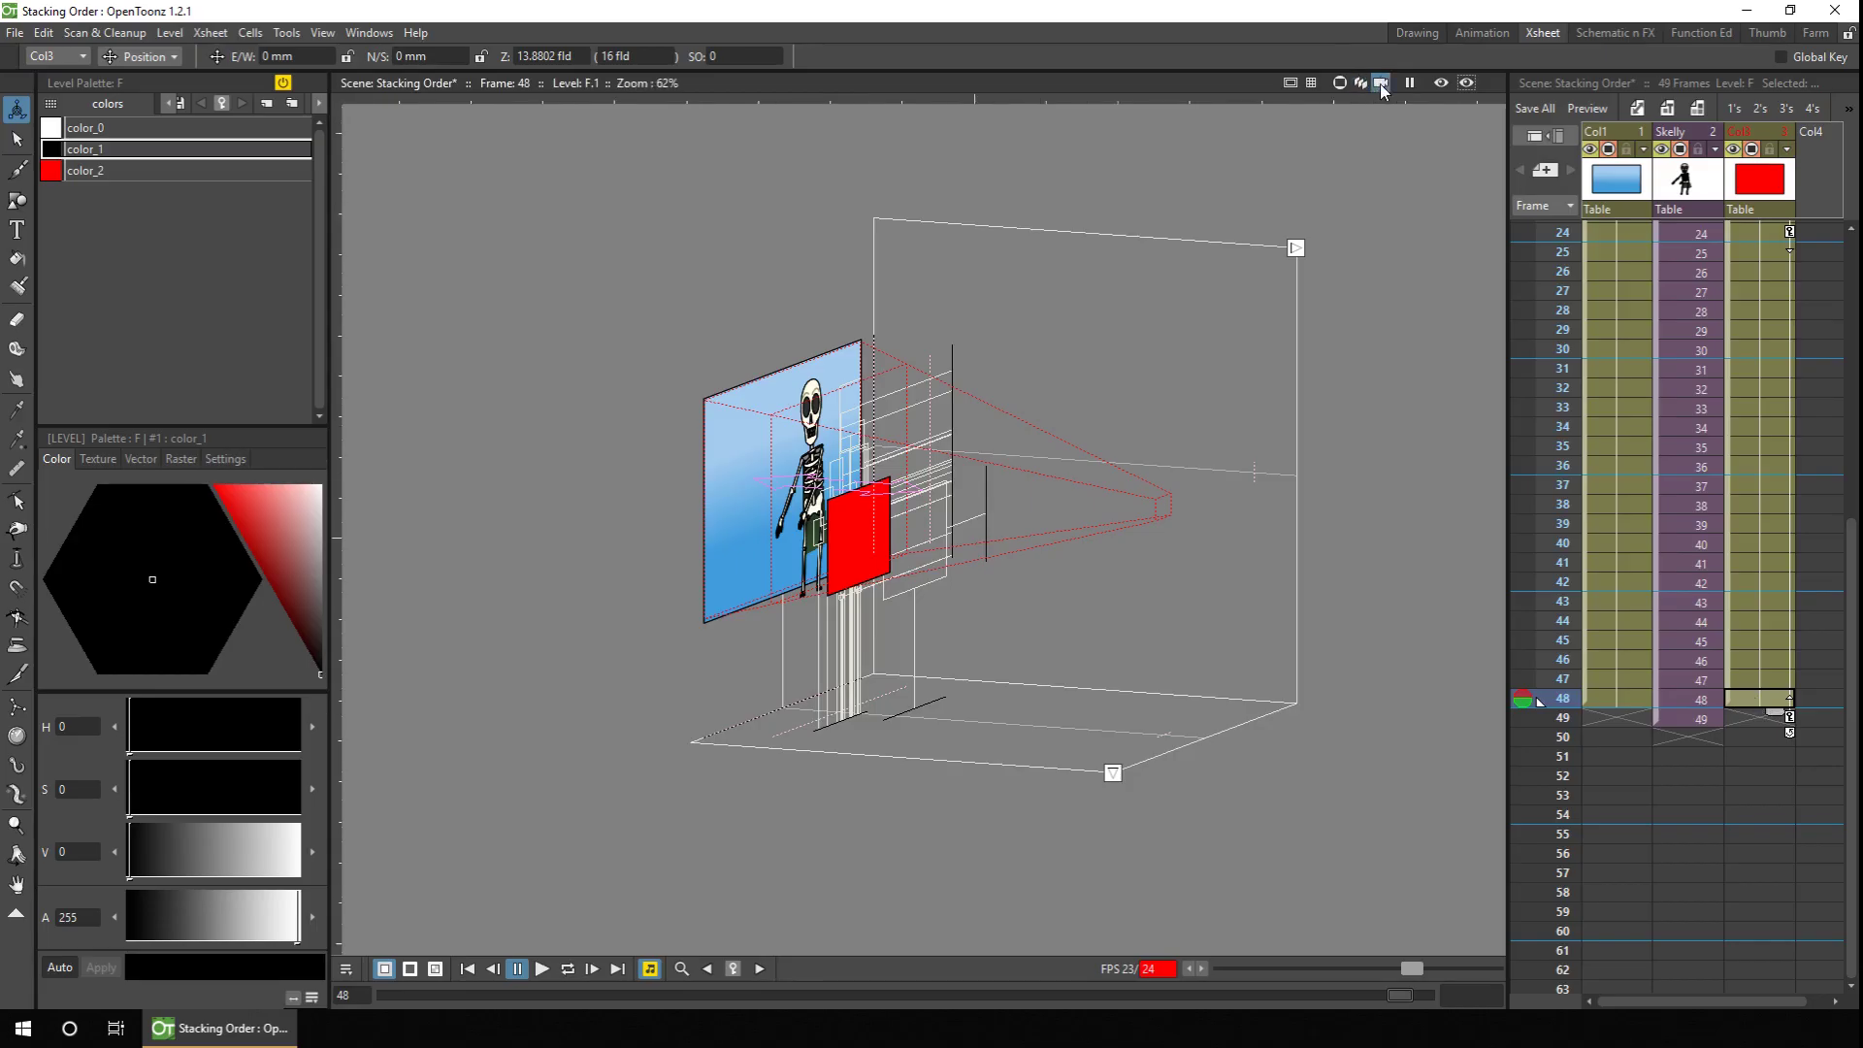
Step: Preview the red rectangle's Z animation as a loop in the camera view, and return to frame 1
{"action": "left_click", "coordinate": [1380, 83]}
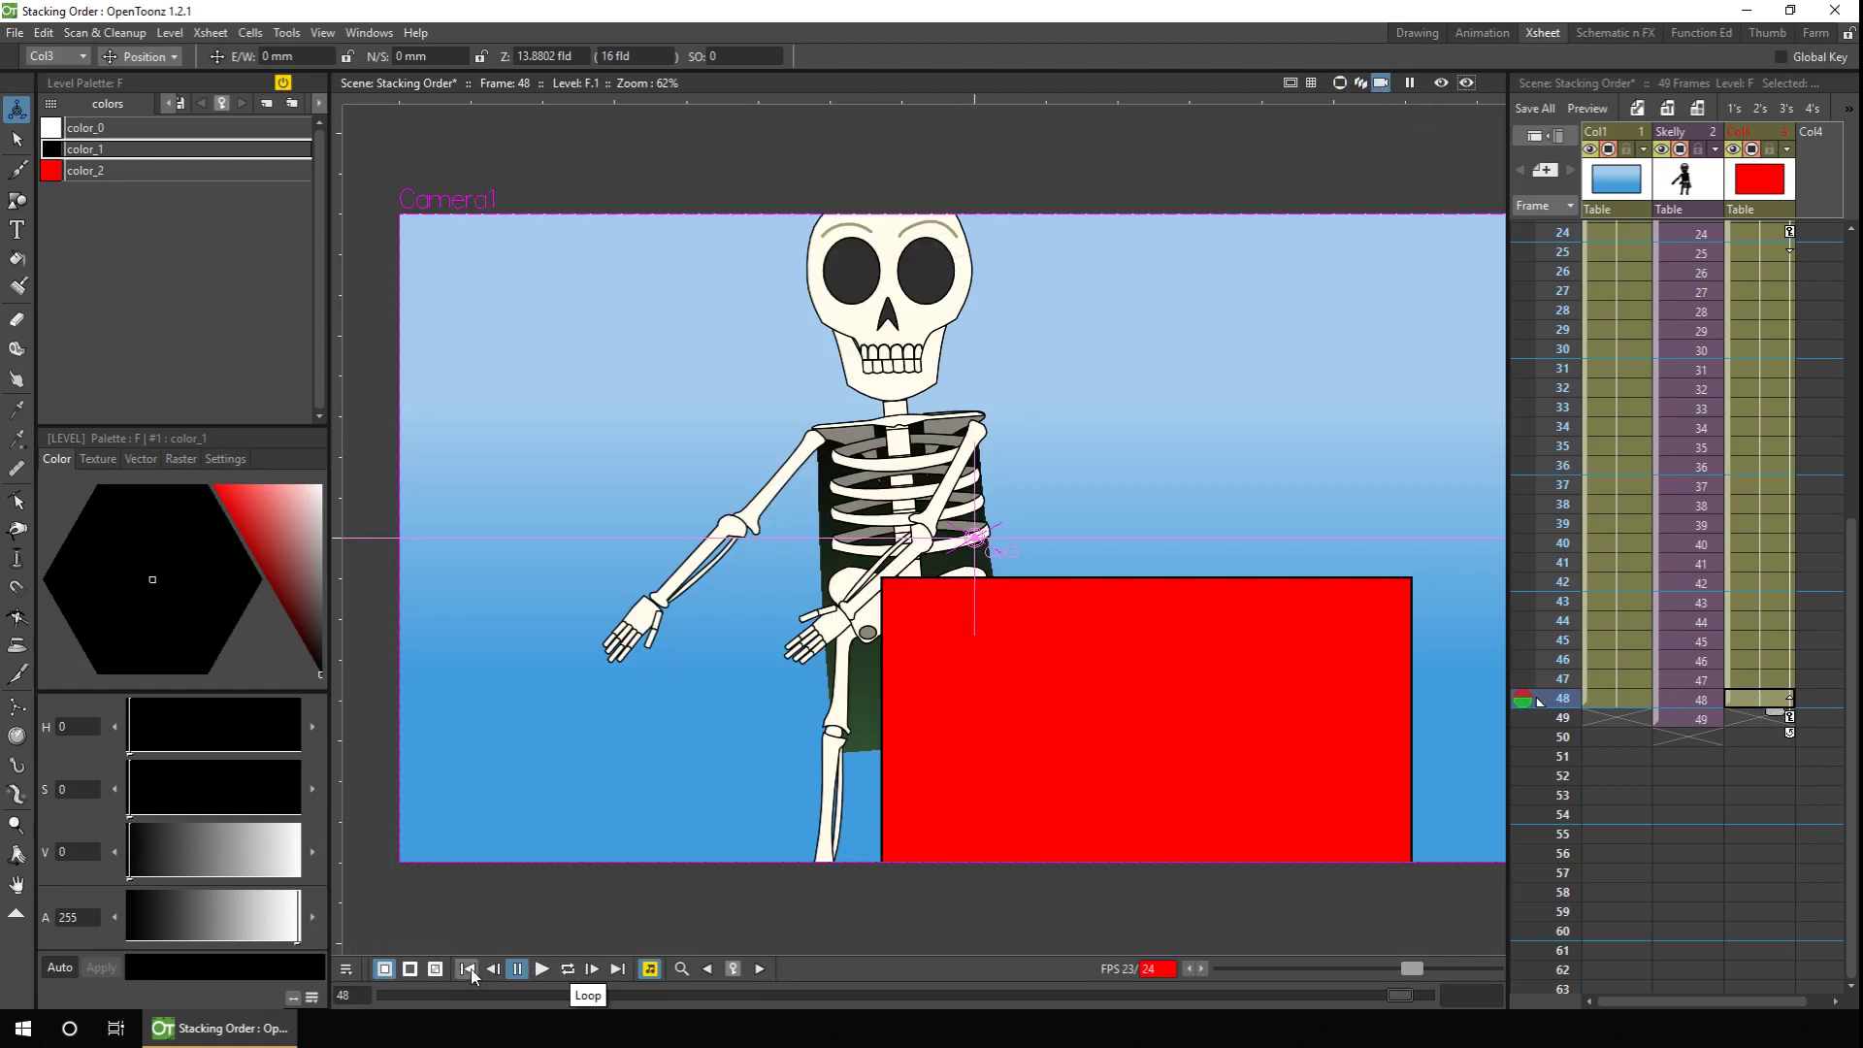
{"action": "left_click", "coordinate": [568, 969]}
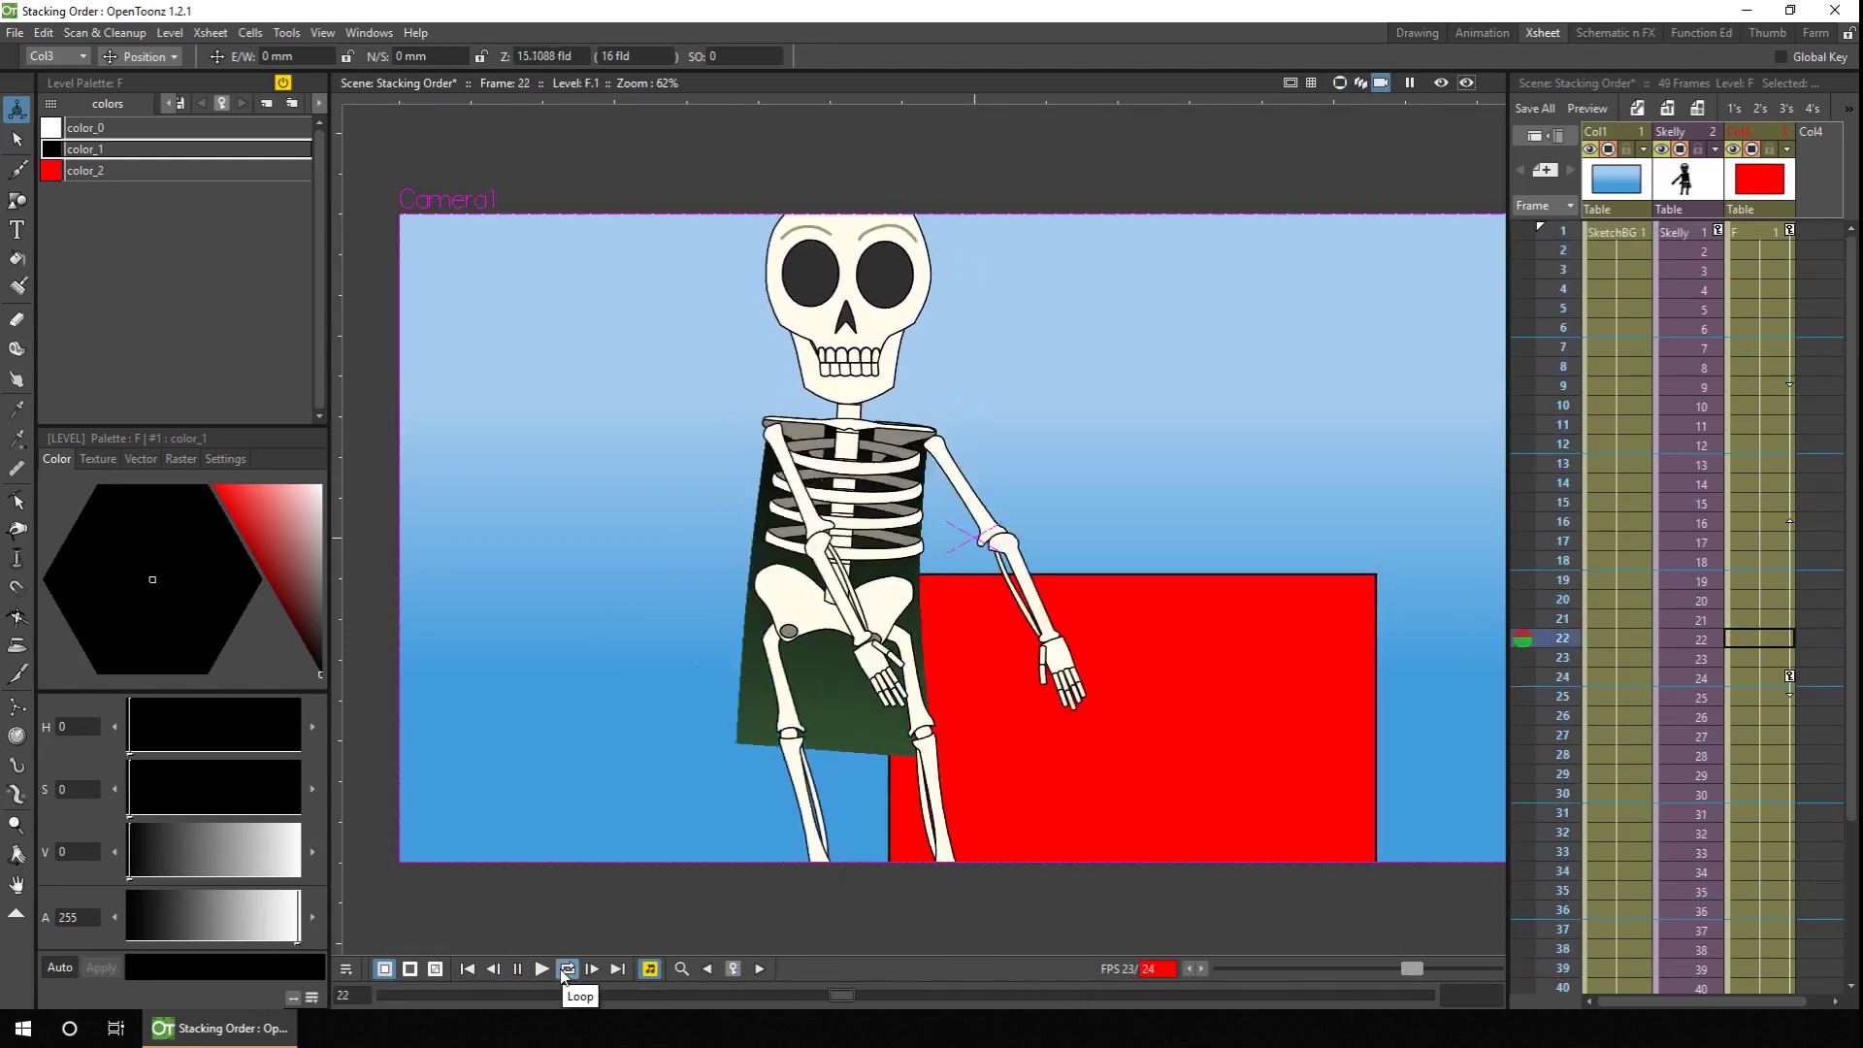
{"action": "left_click", "coordinate": [518, 969]}
{"action": "left_click", "coordinate": [467, 969]}
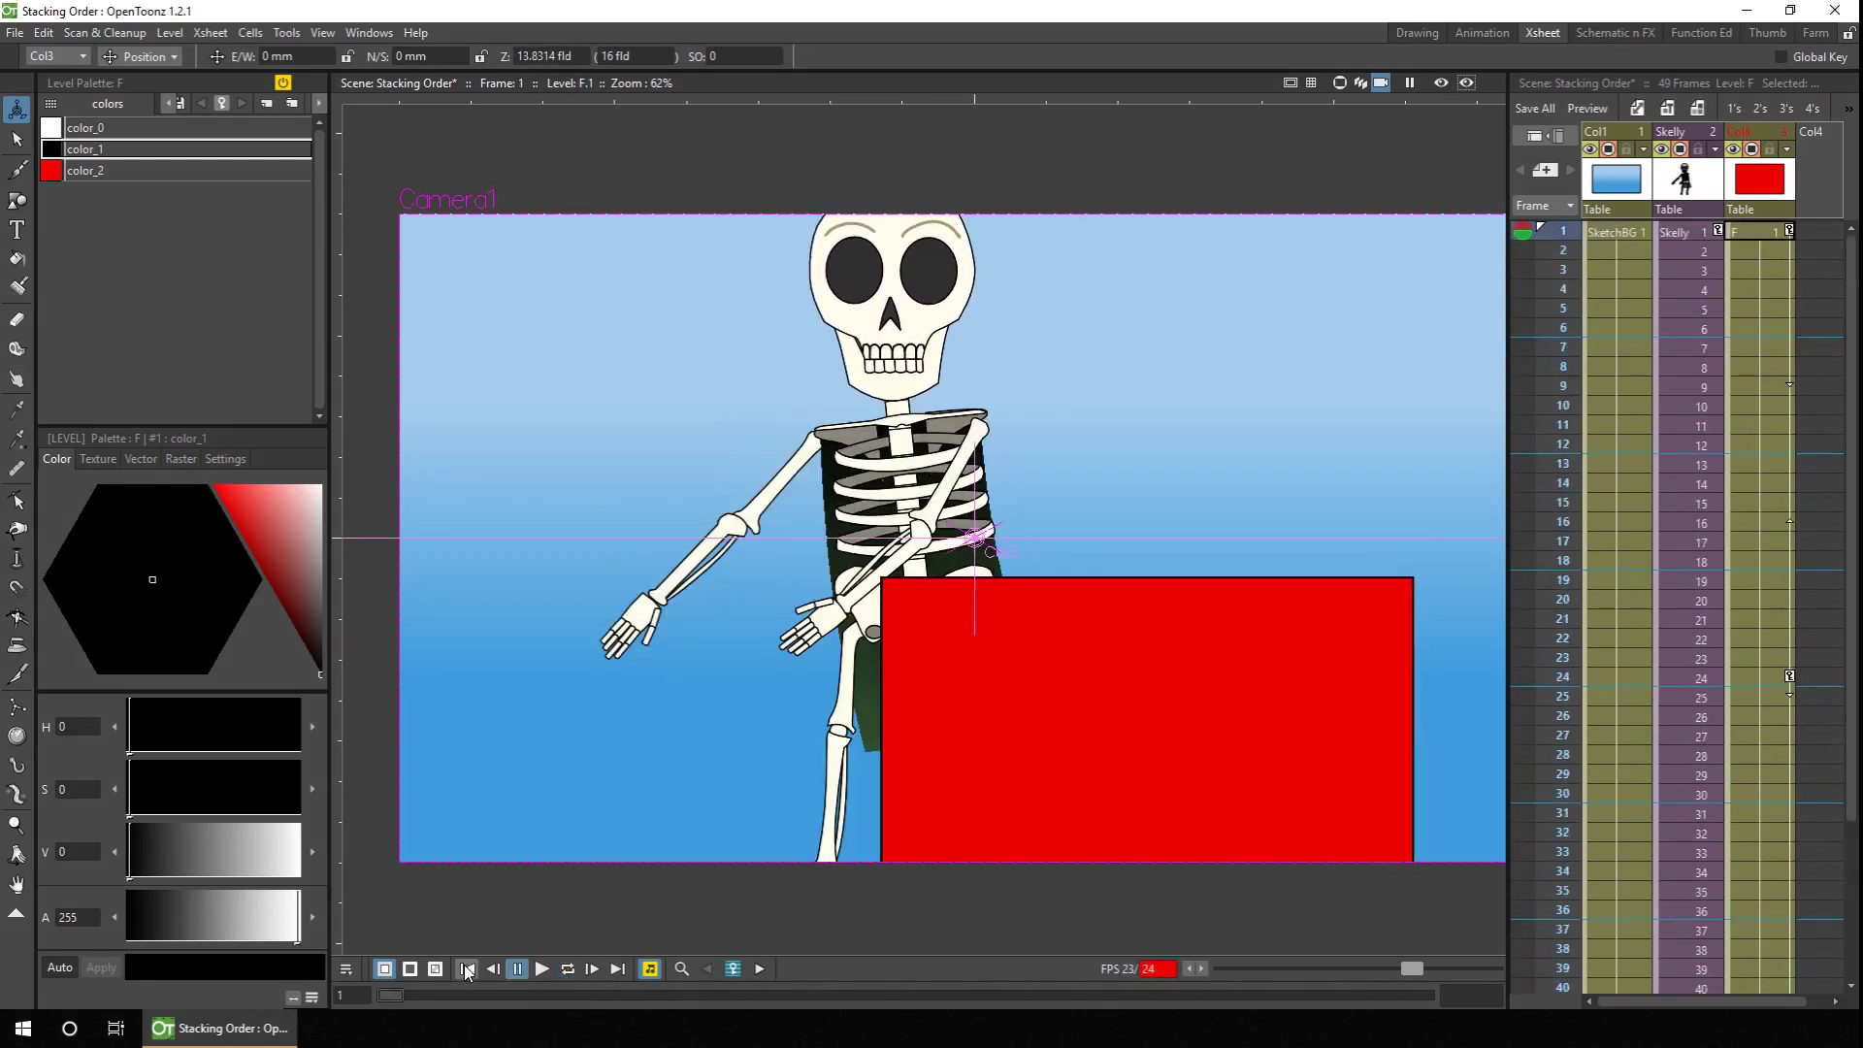
Step: Display Col3's Z channel in the Function Editor workspace and review its values through frame 49
{"action": "left_click", "coordinate": [1699, 32]}
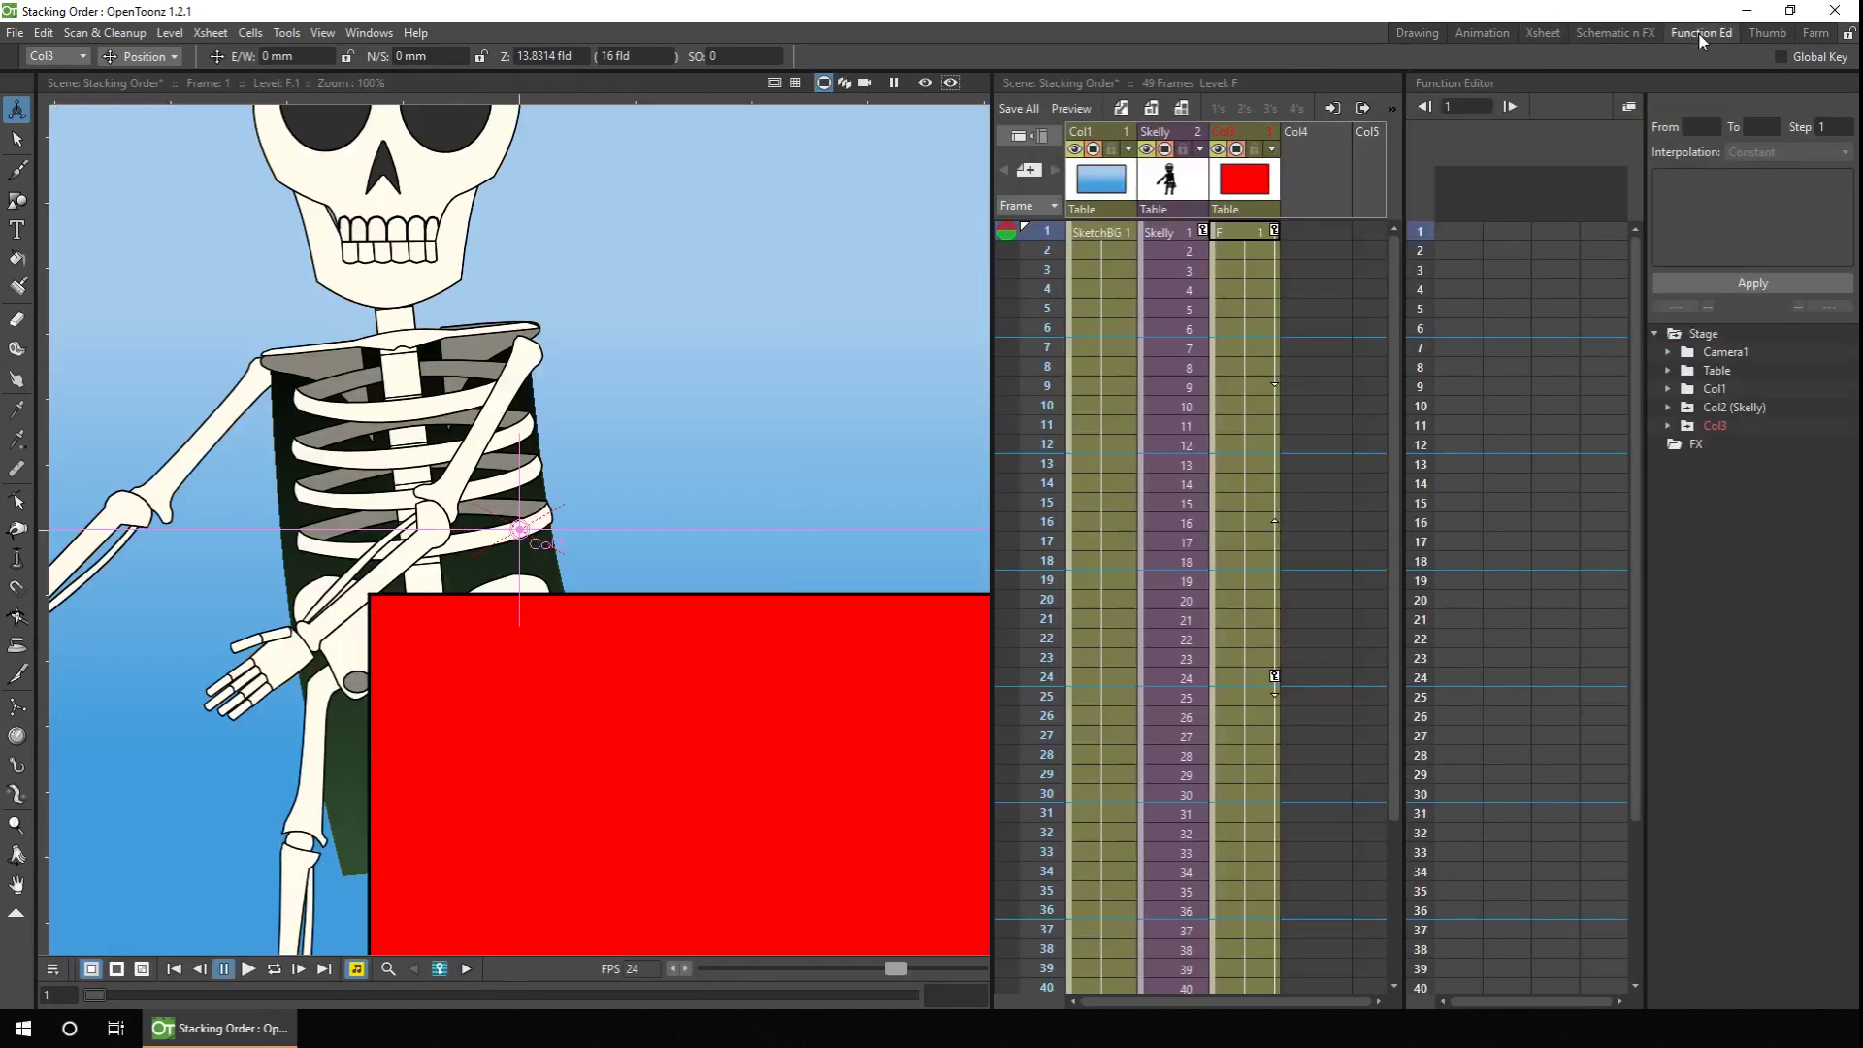
{"action": "left_click", "coordinate": [1667, 425]}
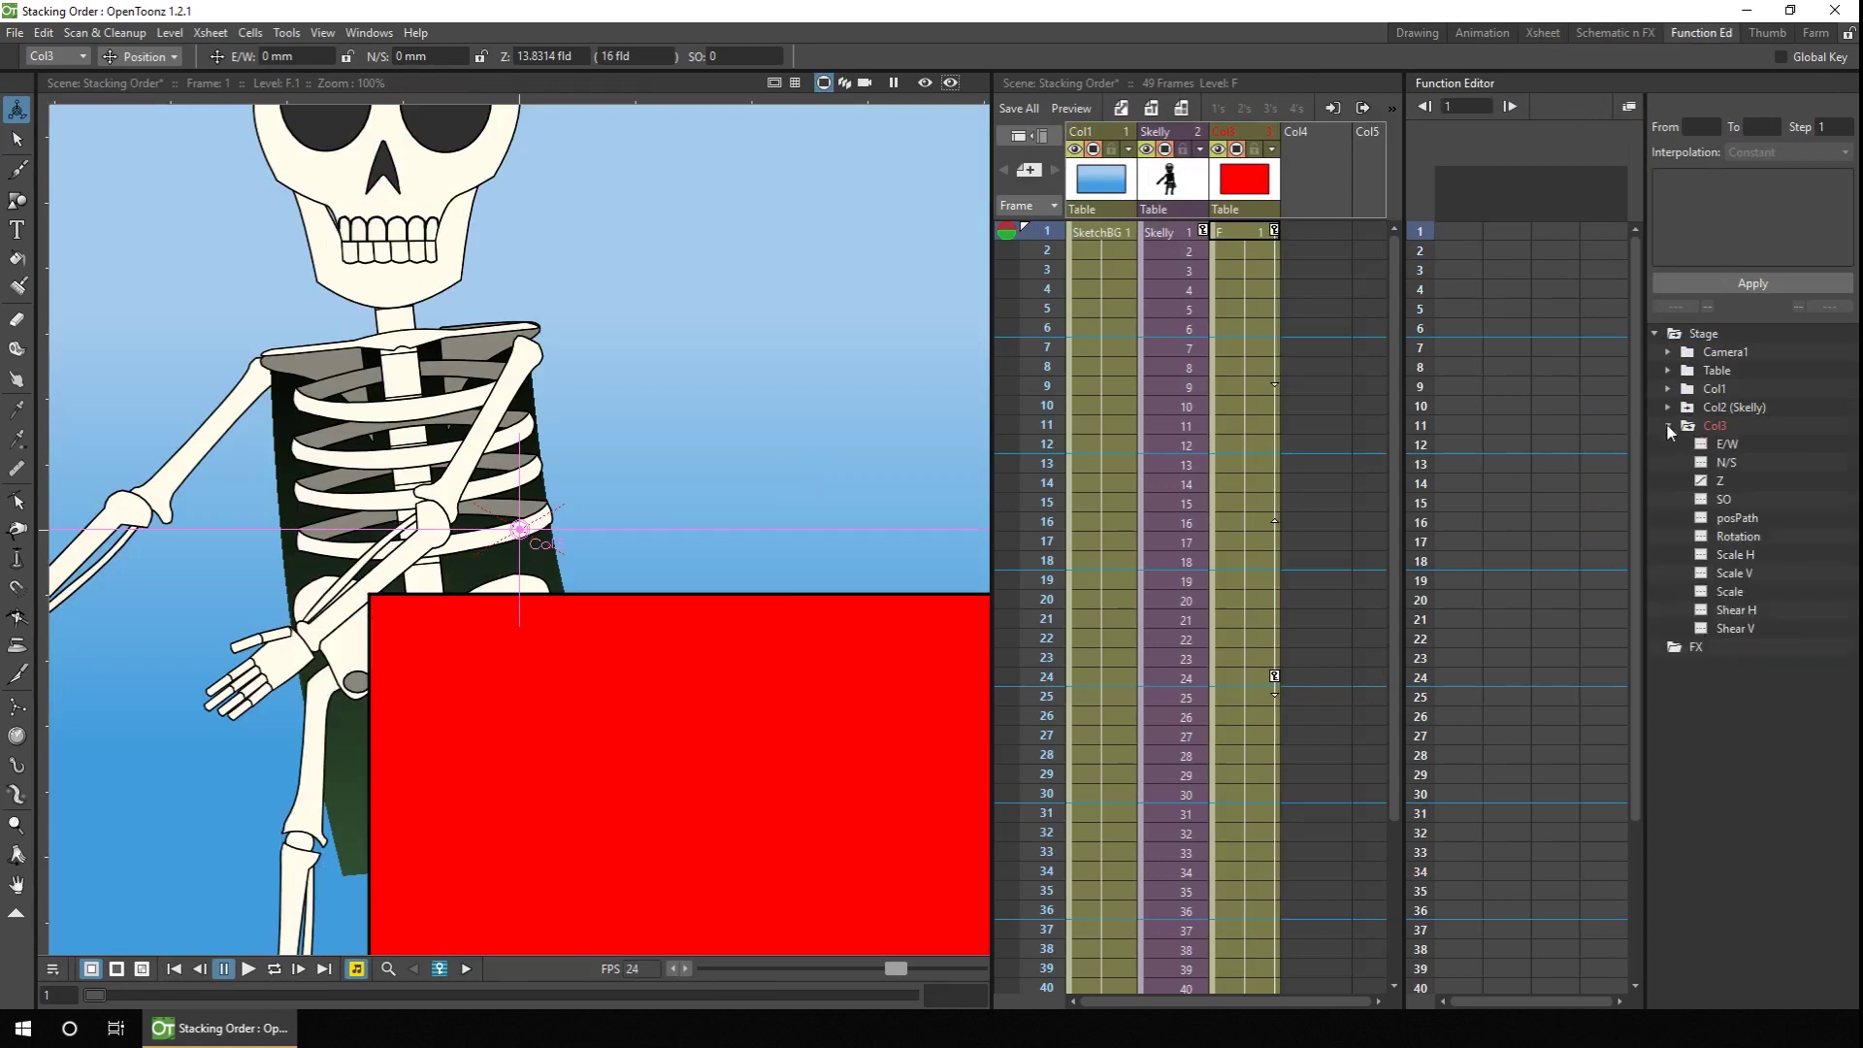
{"action": "left_click", "coordinate": [1704, 481]}
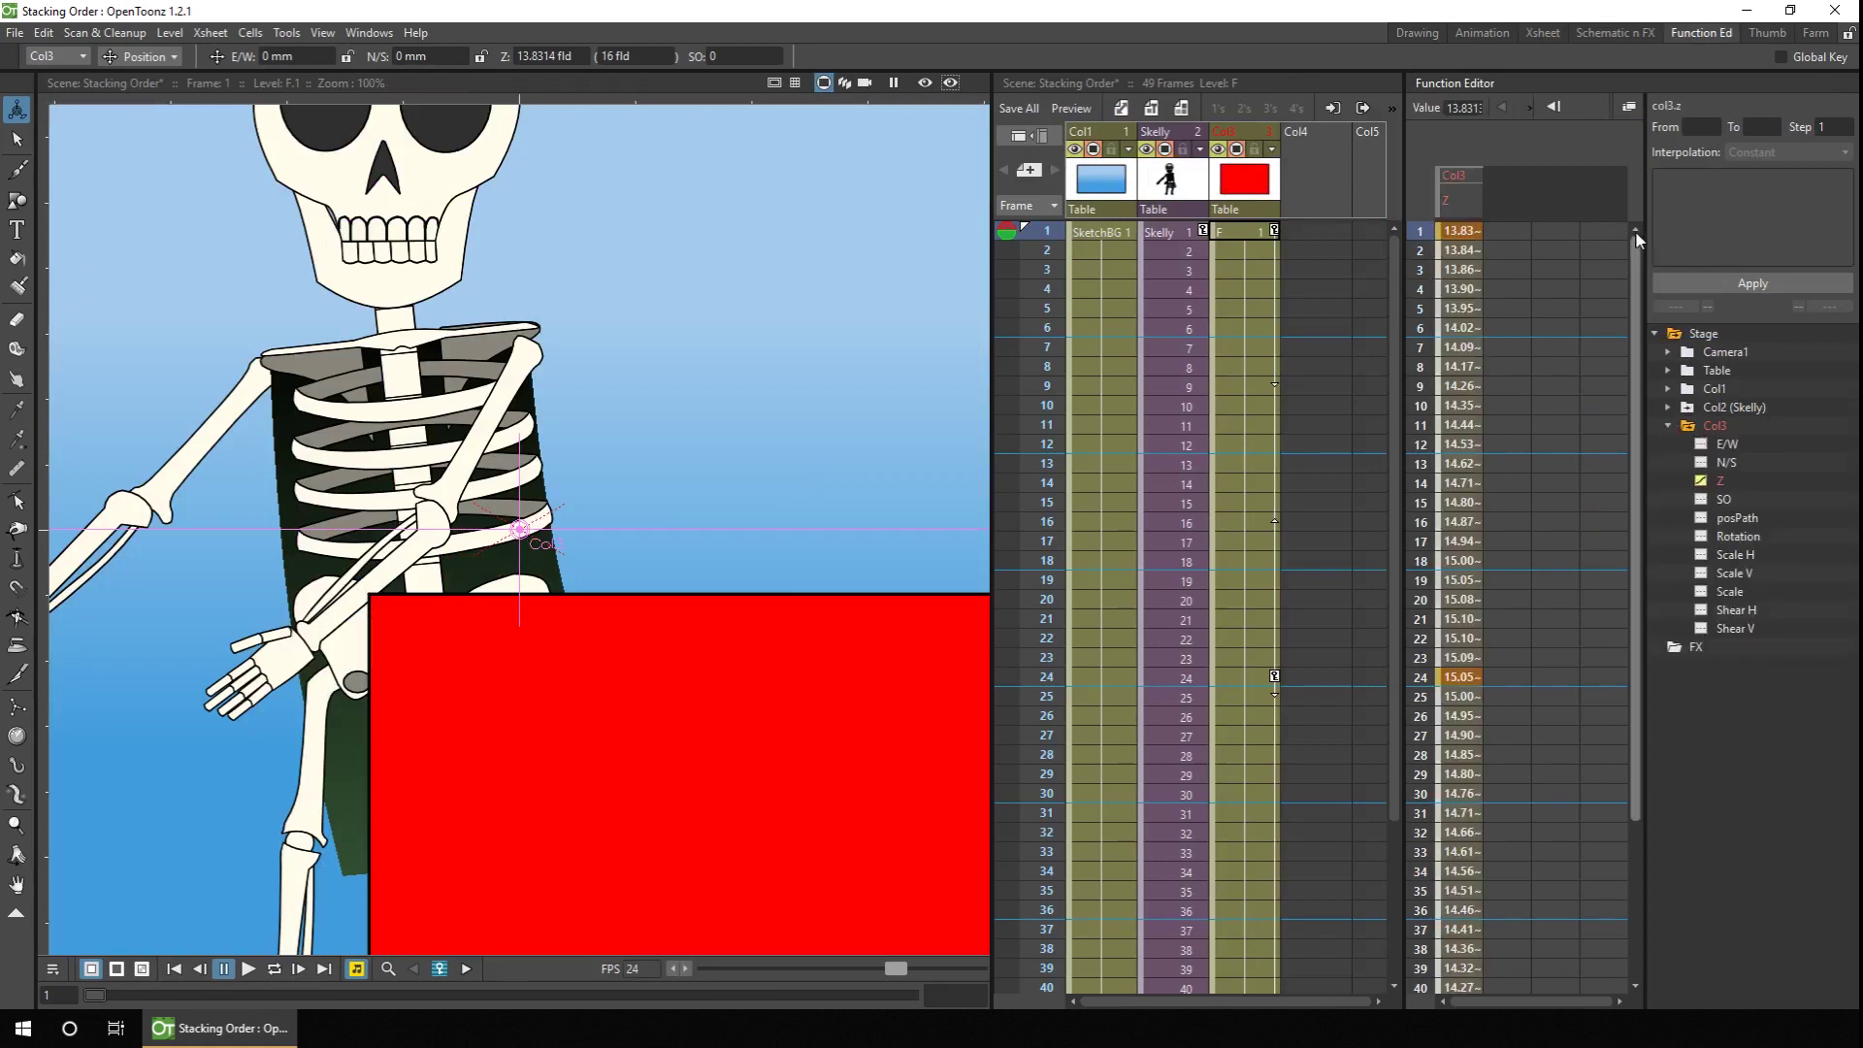
{"action": "left_click_drag", "start_coordinate": [1634, 277], "coordinate": [1627, 438]}
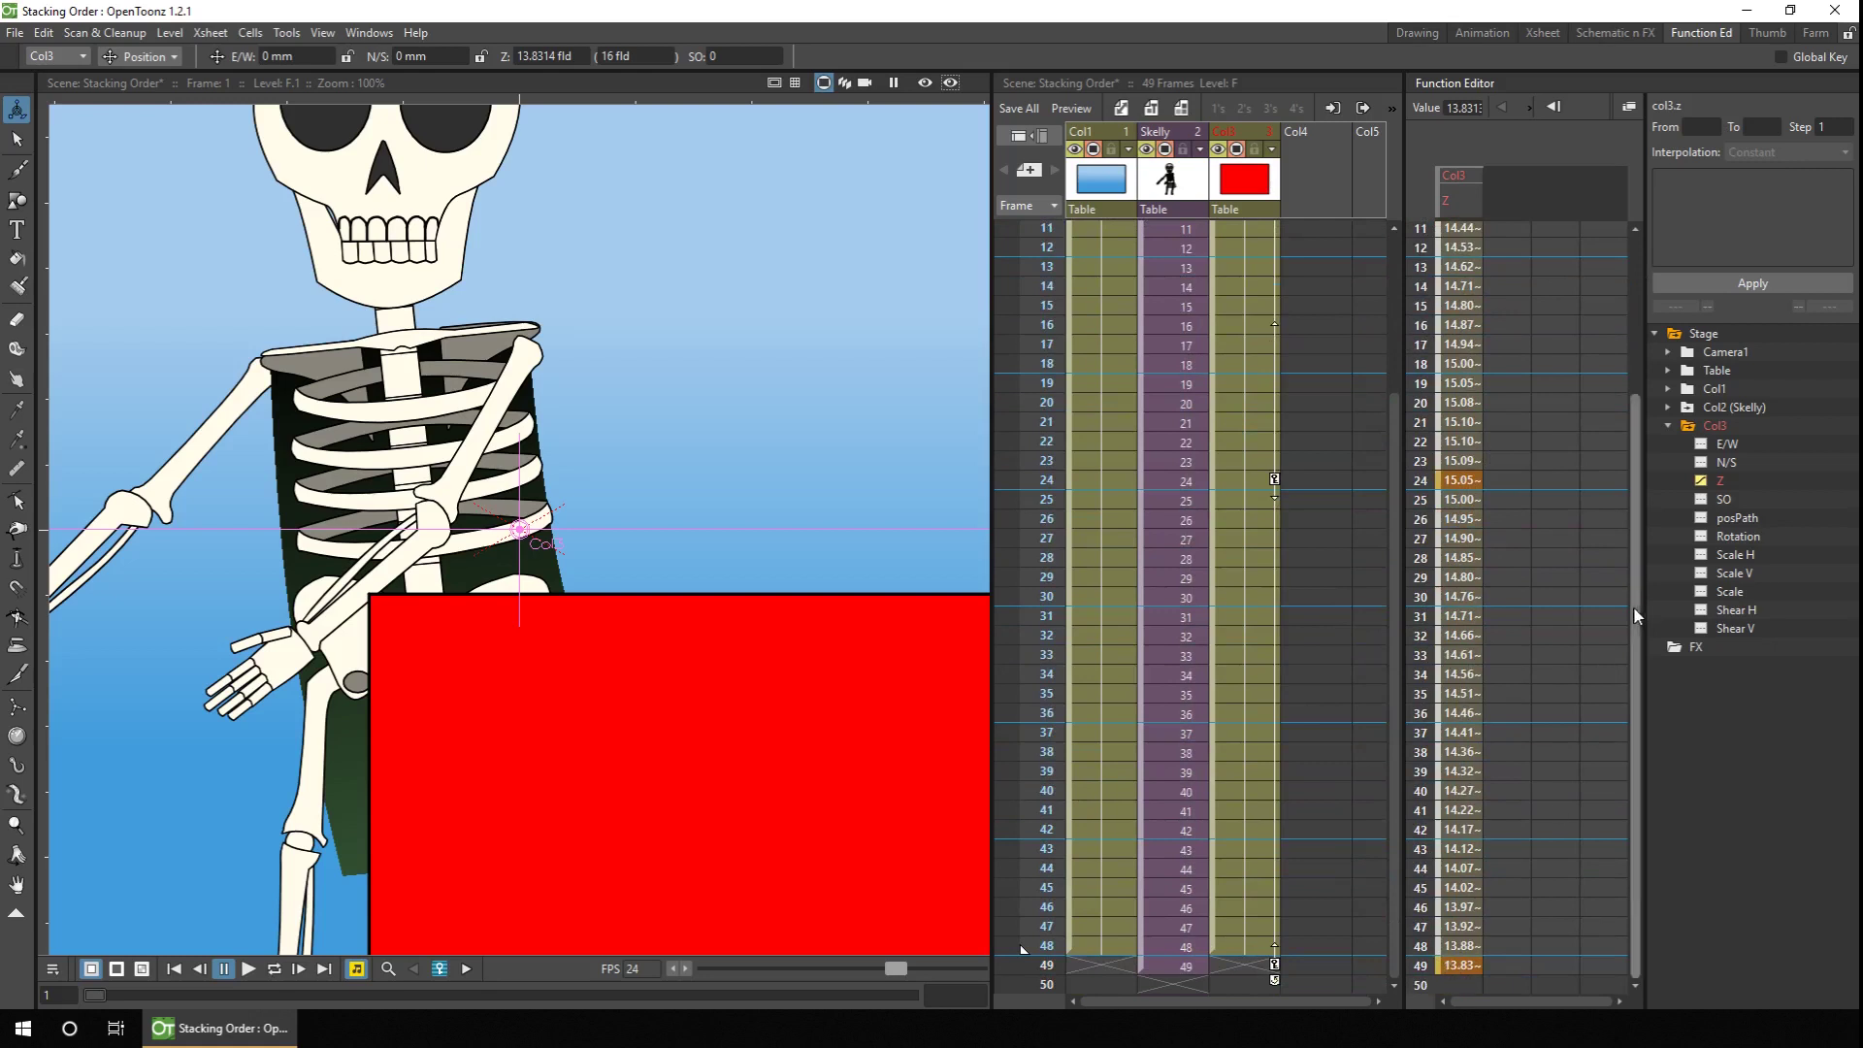
{"action": "left_click_drag", "start_coordinate": [1638, 685], "coordinate": [1638, 528]}
Step: Set Col3's Z key values to 12 on frame 1 and 16 on frame 24
{"action": "double_click", "coordinate": [1462, 231]}
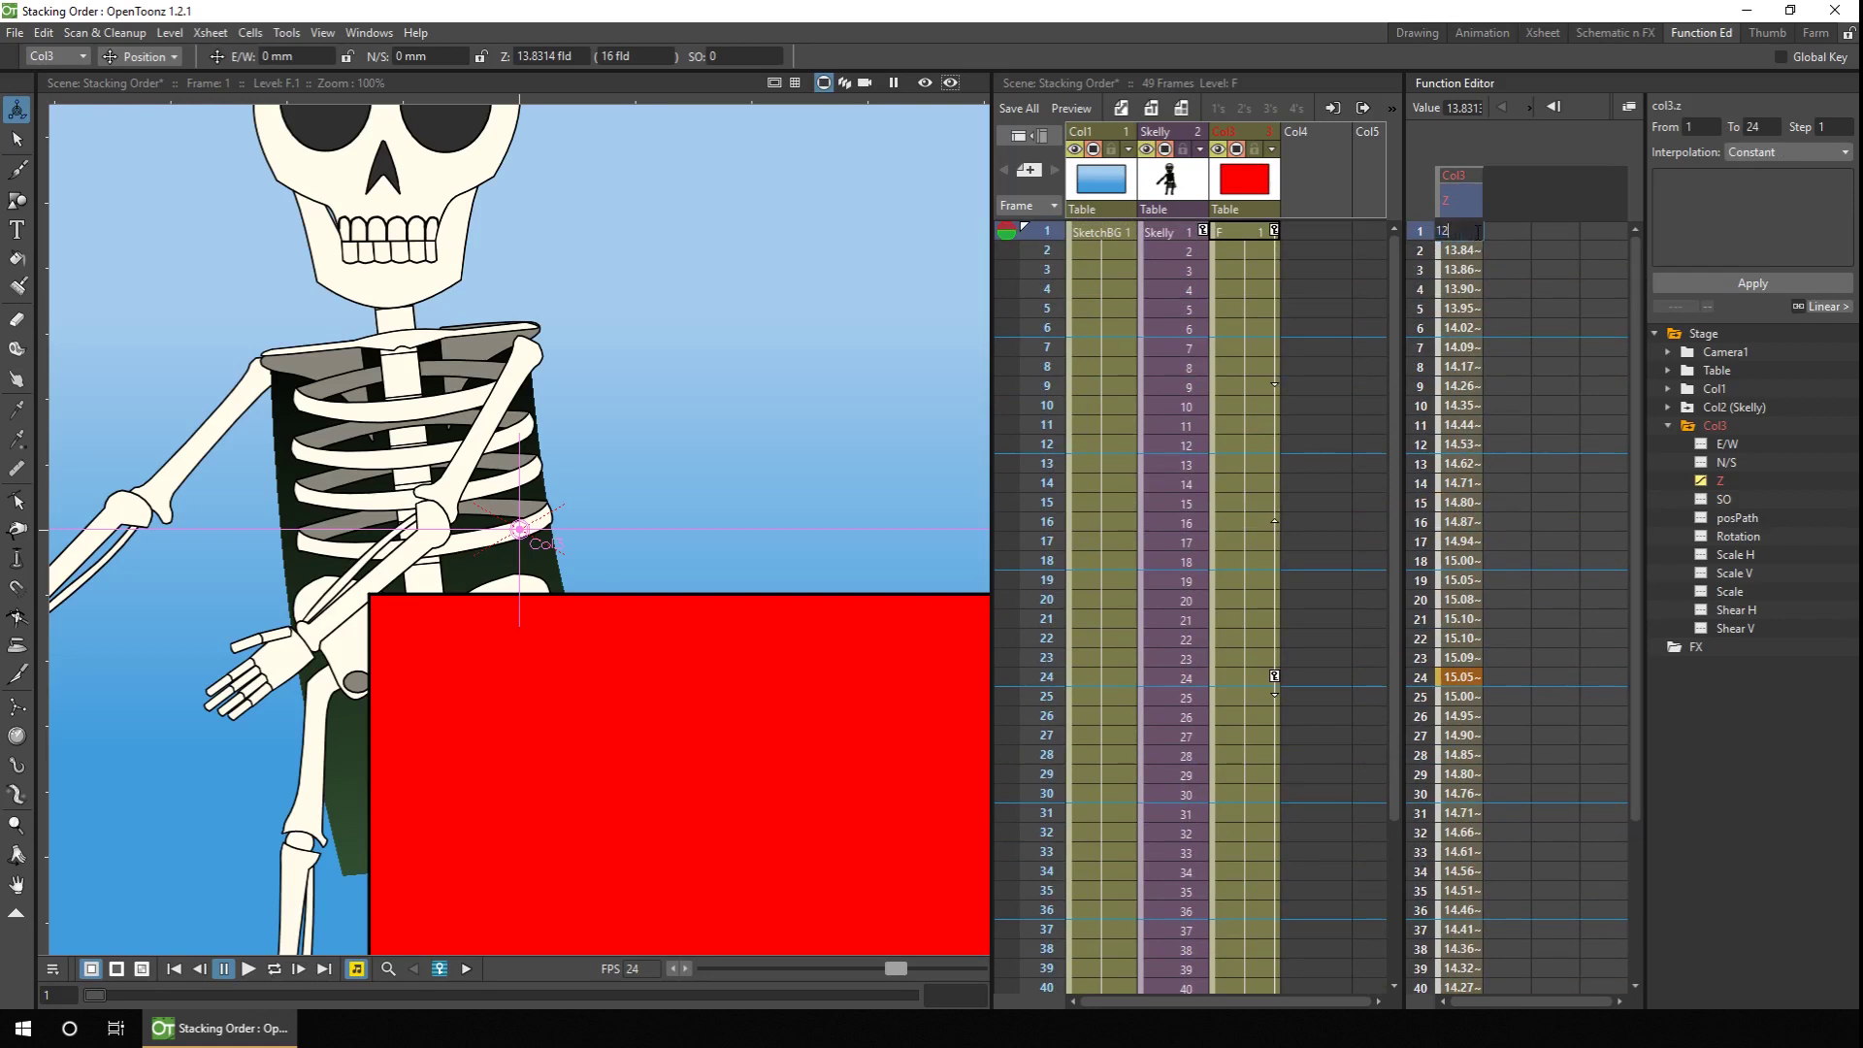
{"action": "type", "text": "12"}
{"action": "scroll", "coordinate": [1475, 485], "scroll_direction": "down", "scroll_amount": 1}
{"action": "double_click", "coordinate": [1462, 644]}
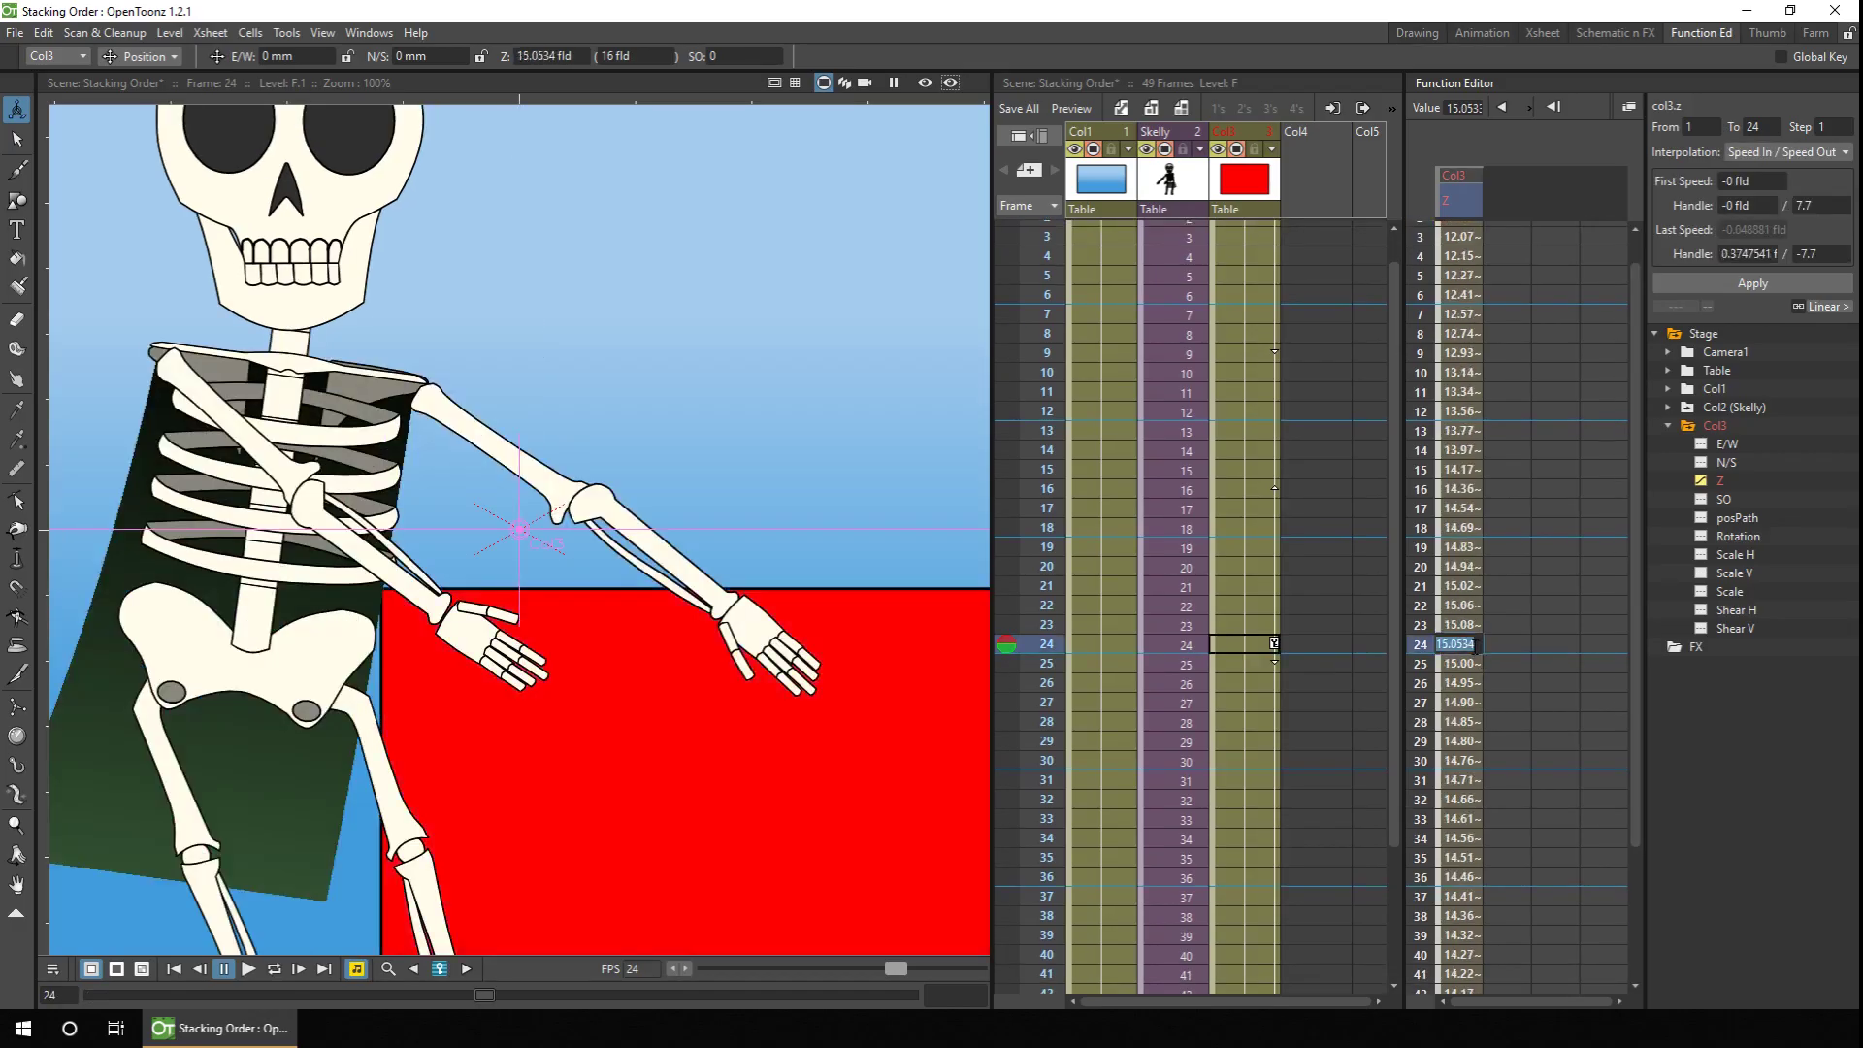
{"action": "type", "text": "16"}
{"action": "key", "text": "Return"}
Step: Play the revised Z animation from the first frame
{"action": "left_click", "coordinate": [174, 968]}
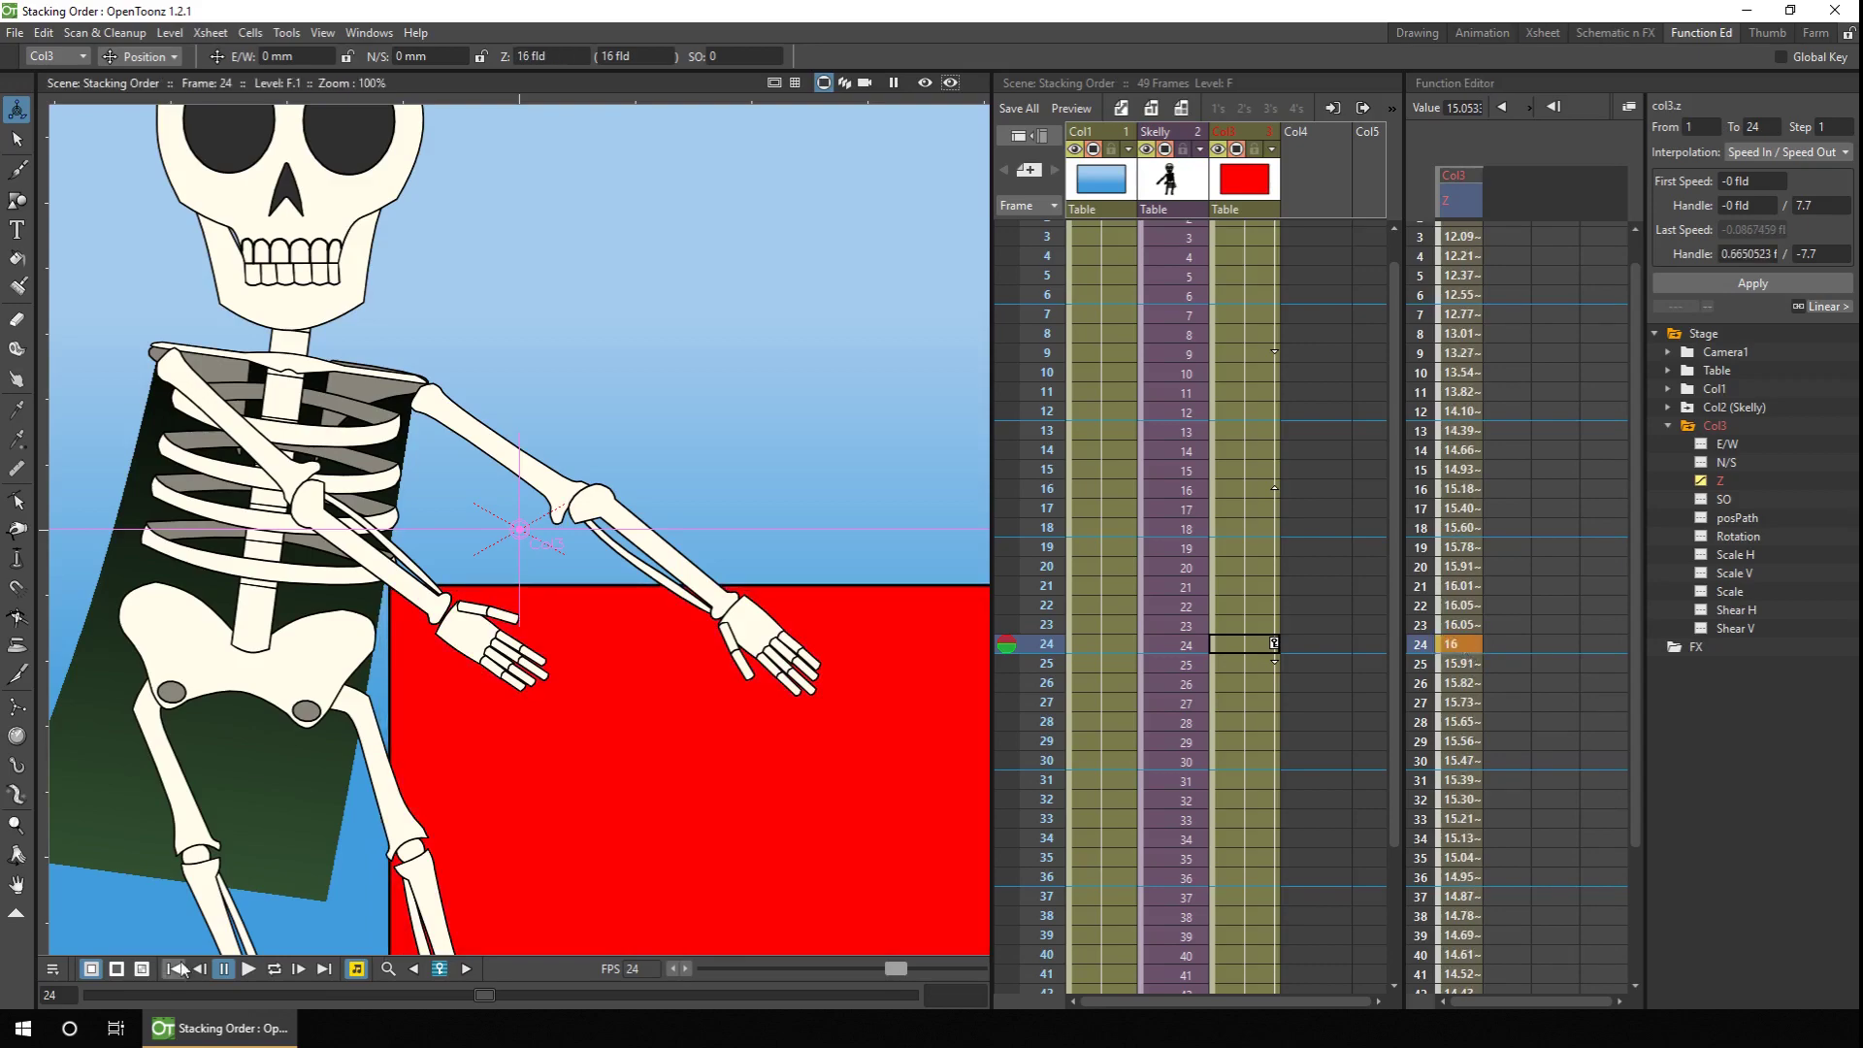
{"action": "scroll", "coordinate": [519, 524], "scroll_direction": "down", "scroll_amount": 5}
{"action": "left_click", "coordinate": [248, 968]}
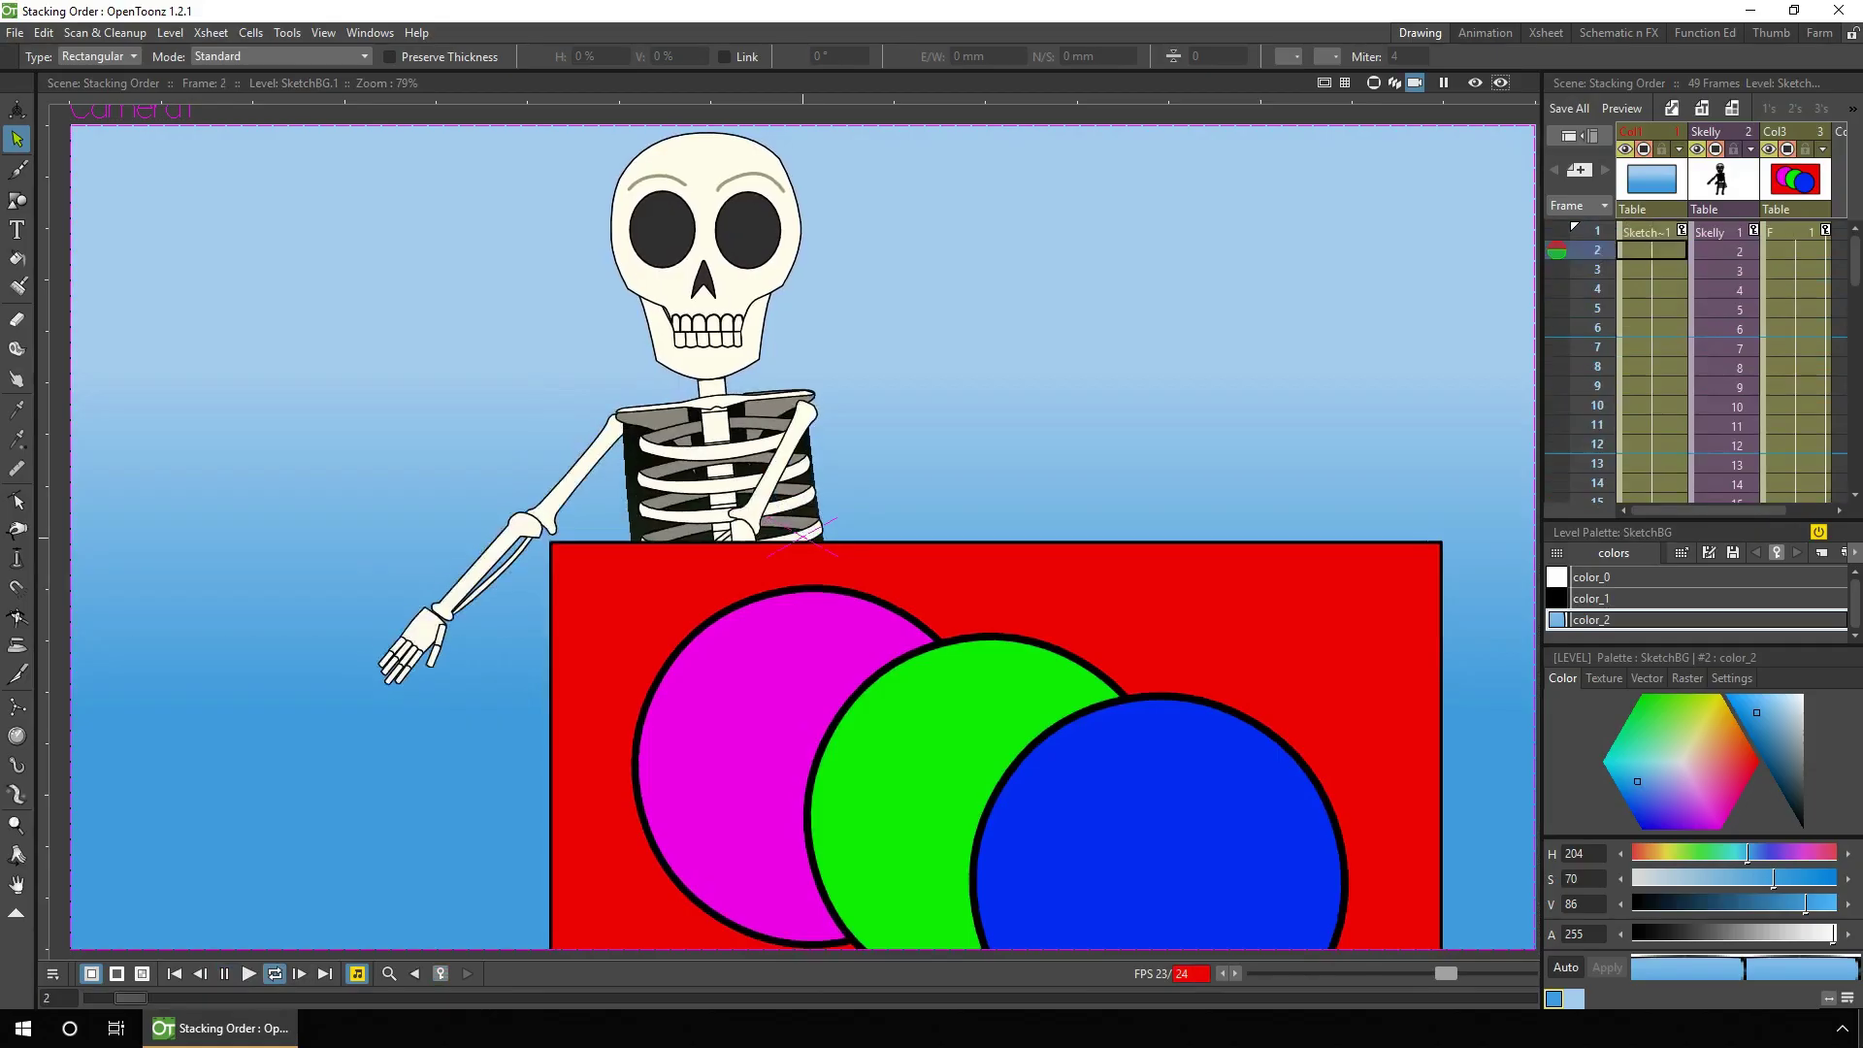